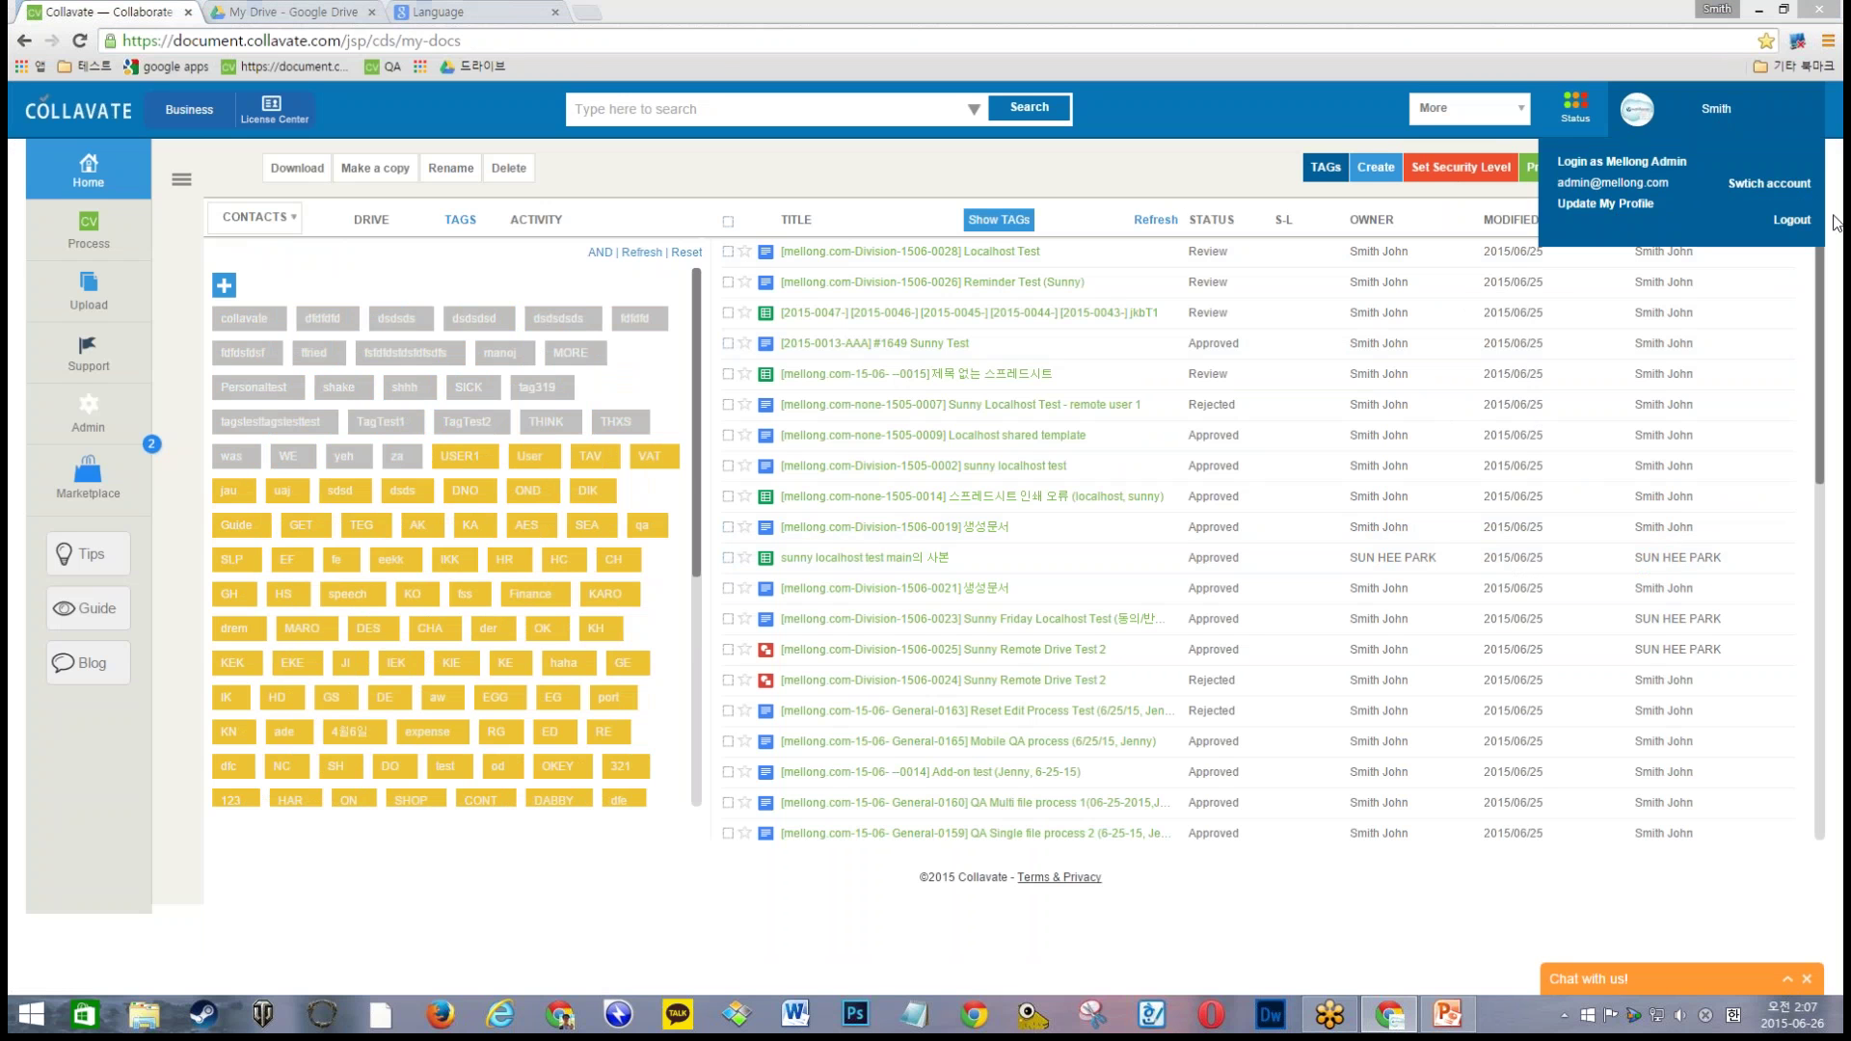
Step: Open the admin's Update My Profile form and start editing the Mellong field
mouse_move(1682, 132)
left_click(1605, 204)
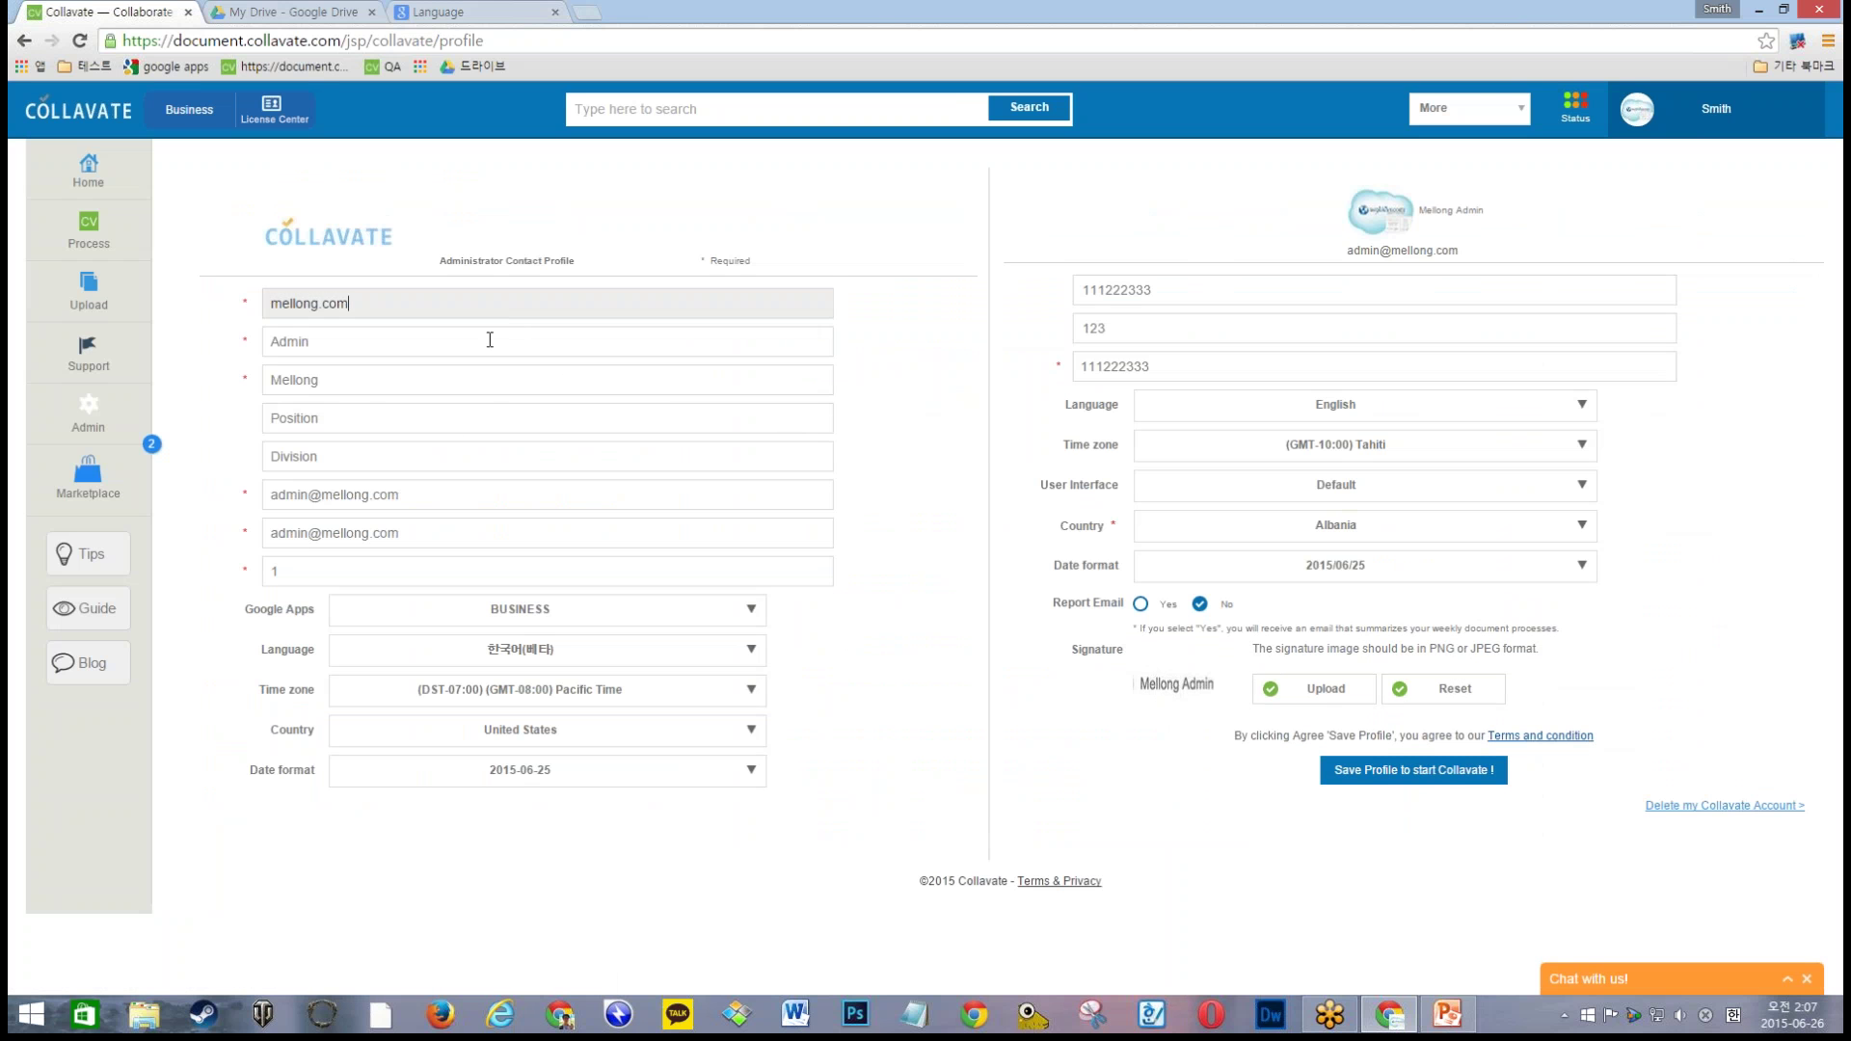
left_click(488, 382)
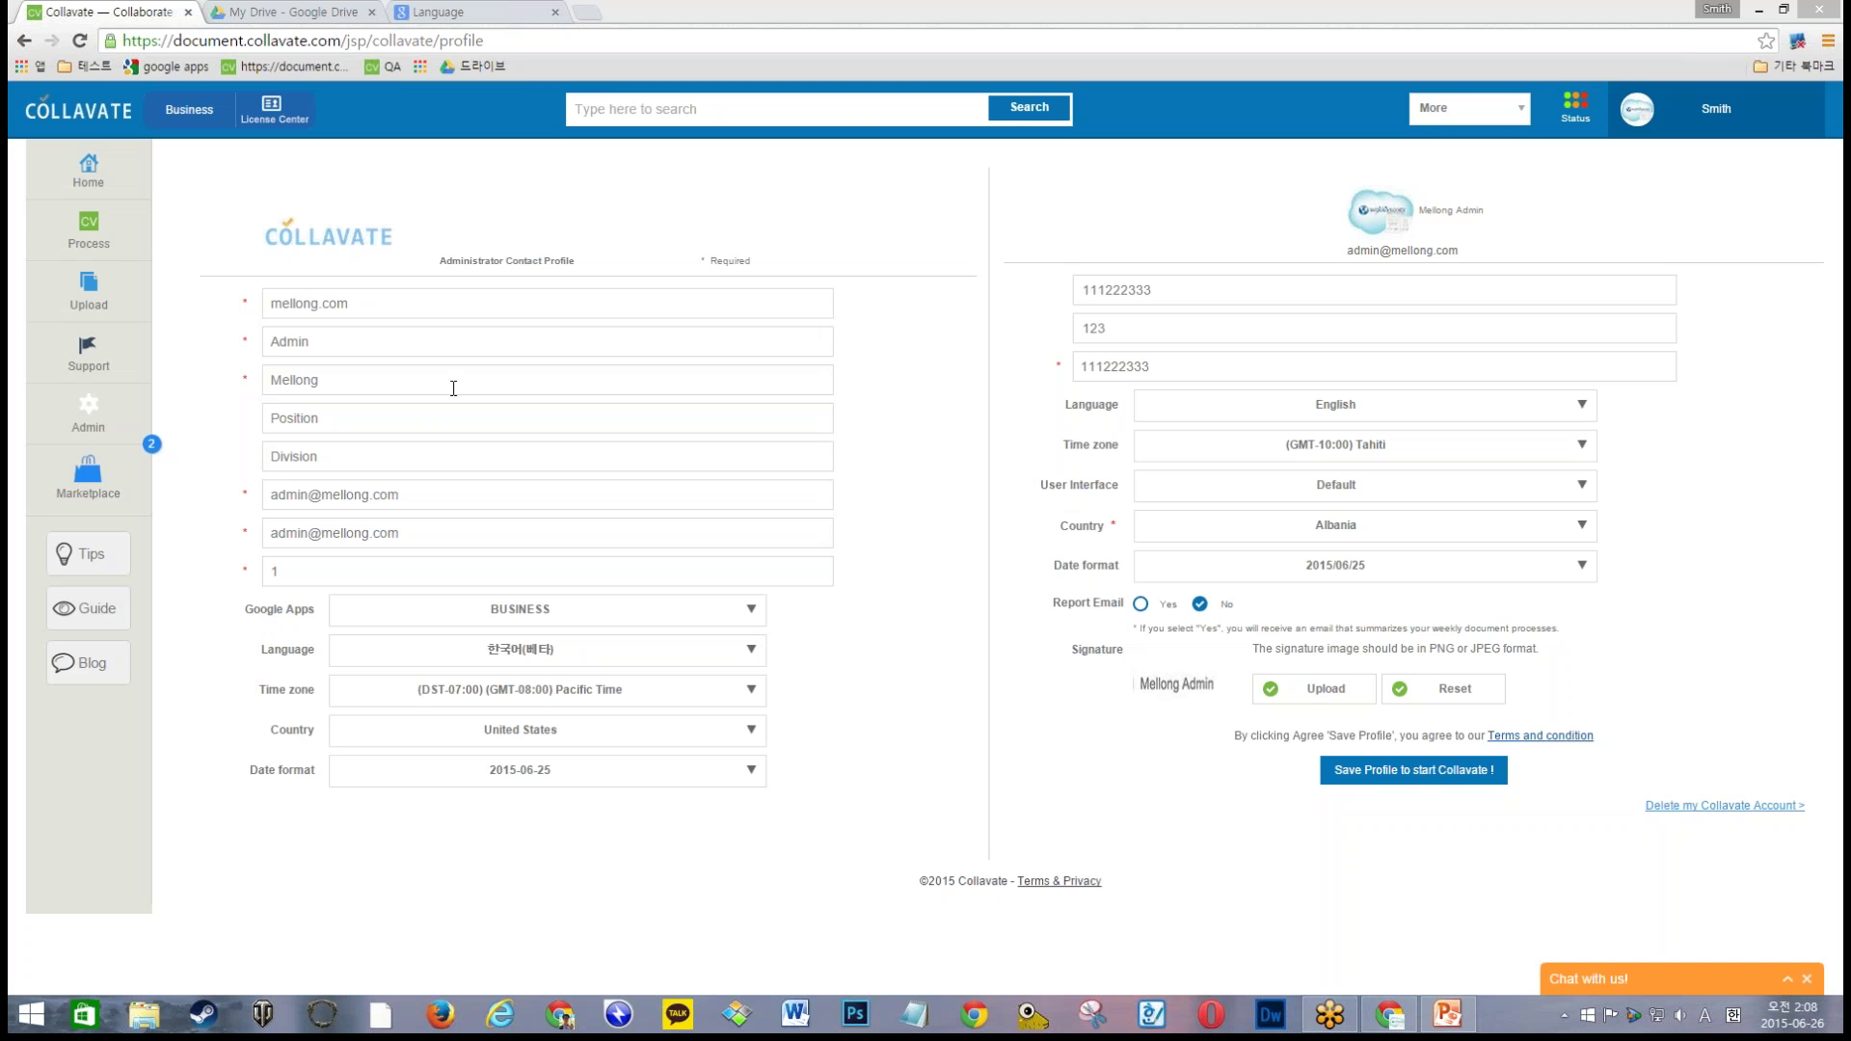
Step: Open the Admin console and show its SETTINGS section list
left_click(125, 415)
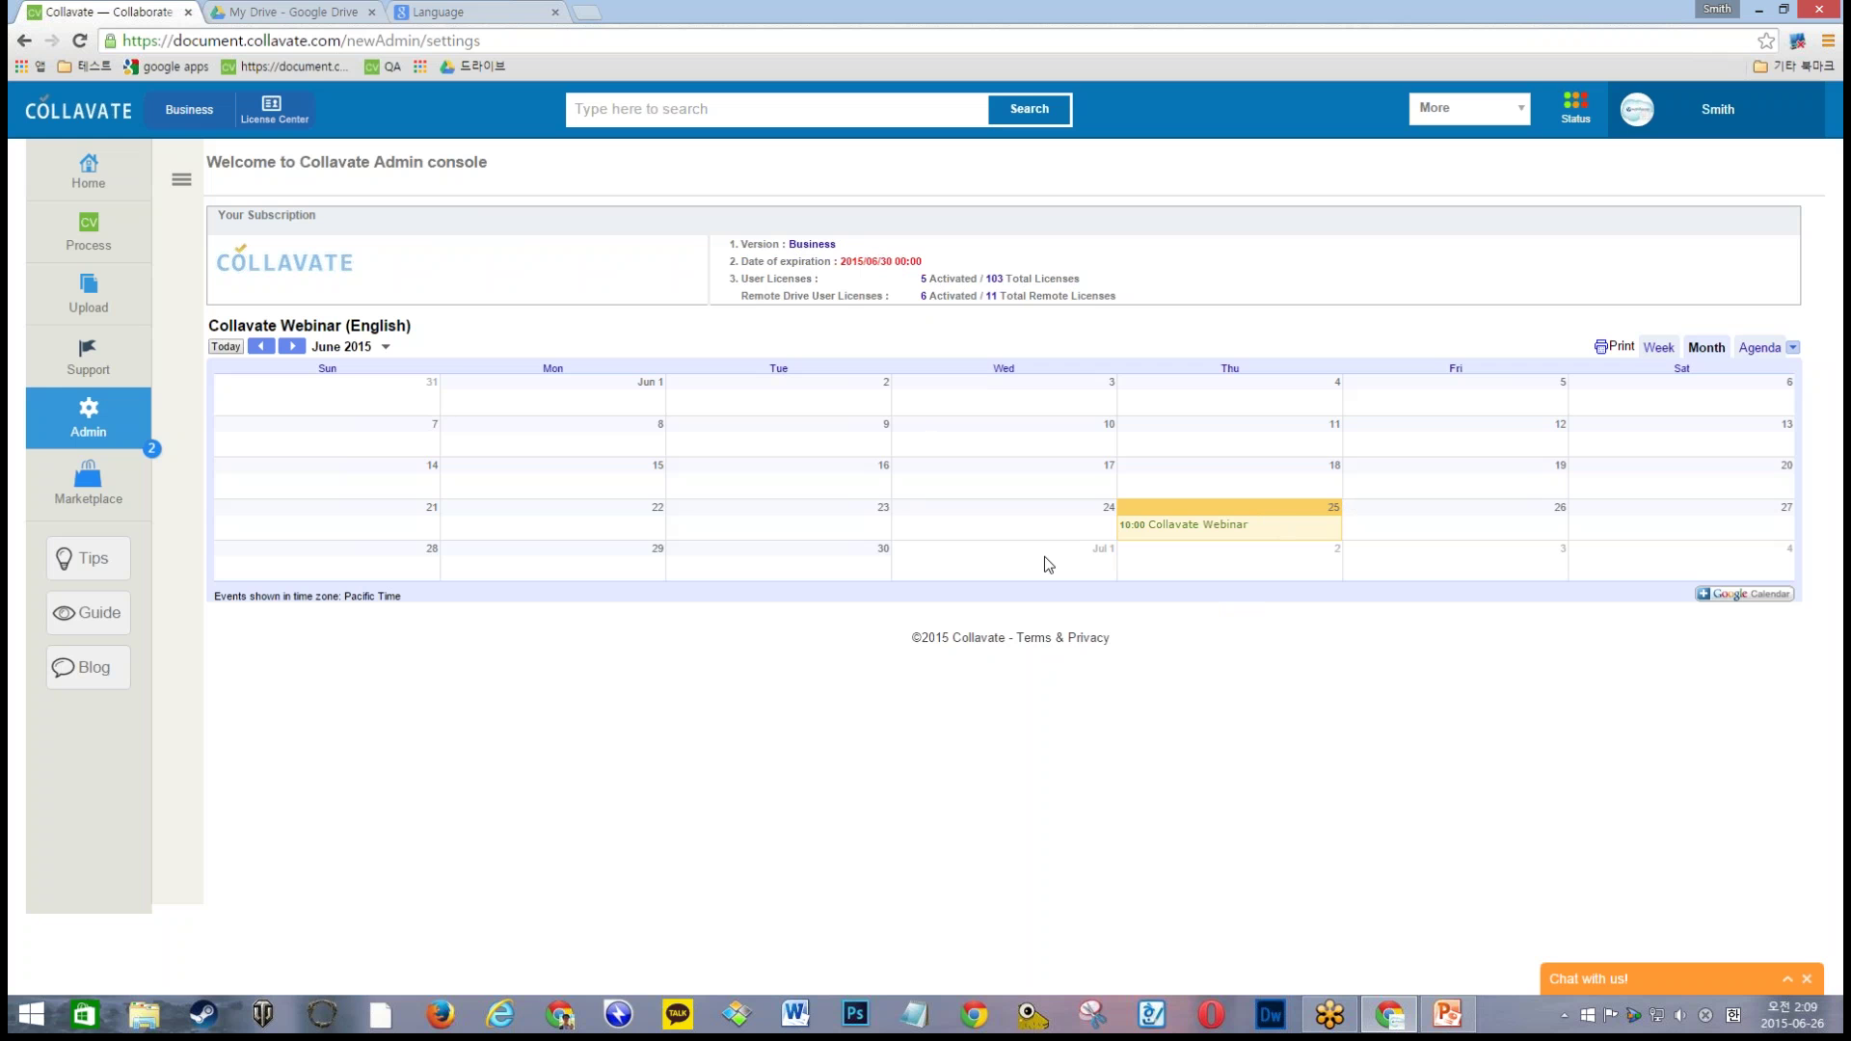
left_click(187, 193)
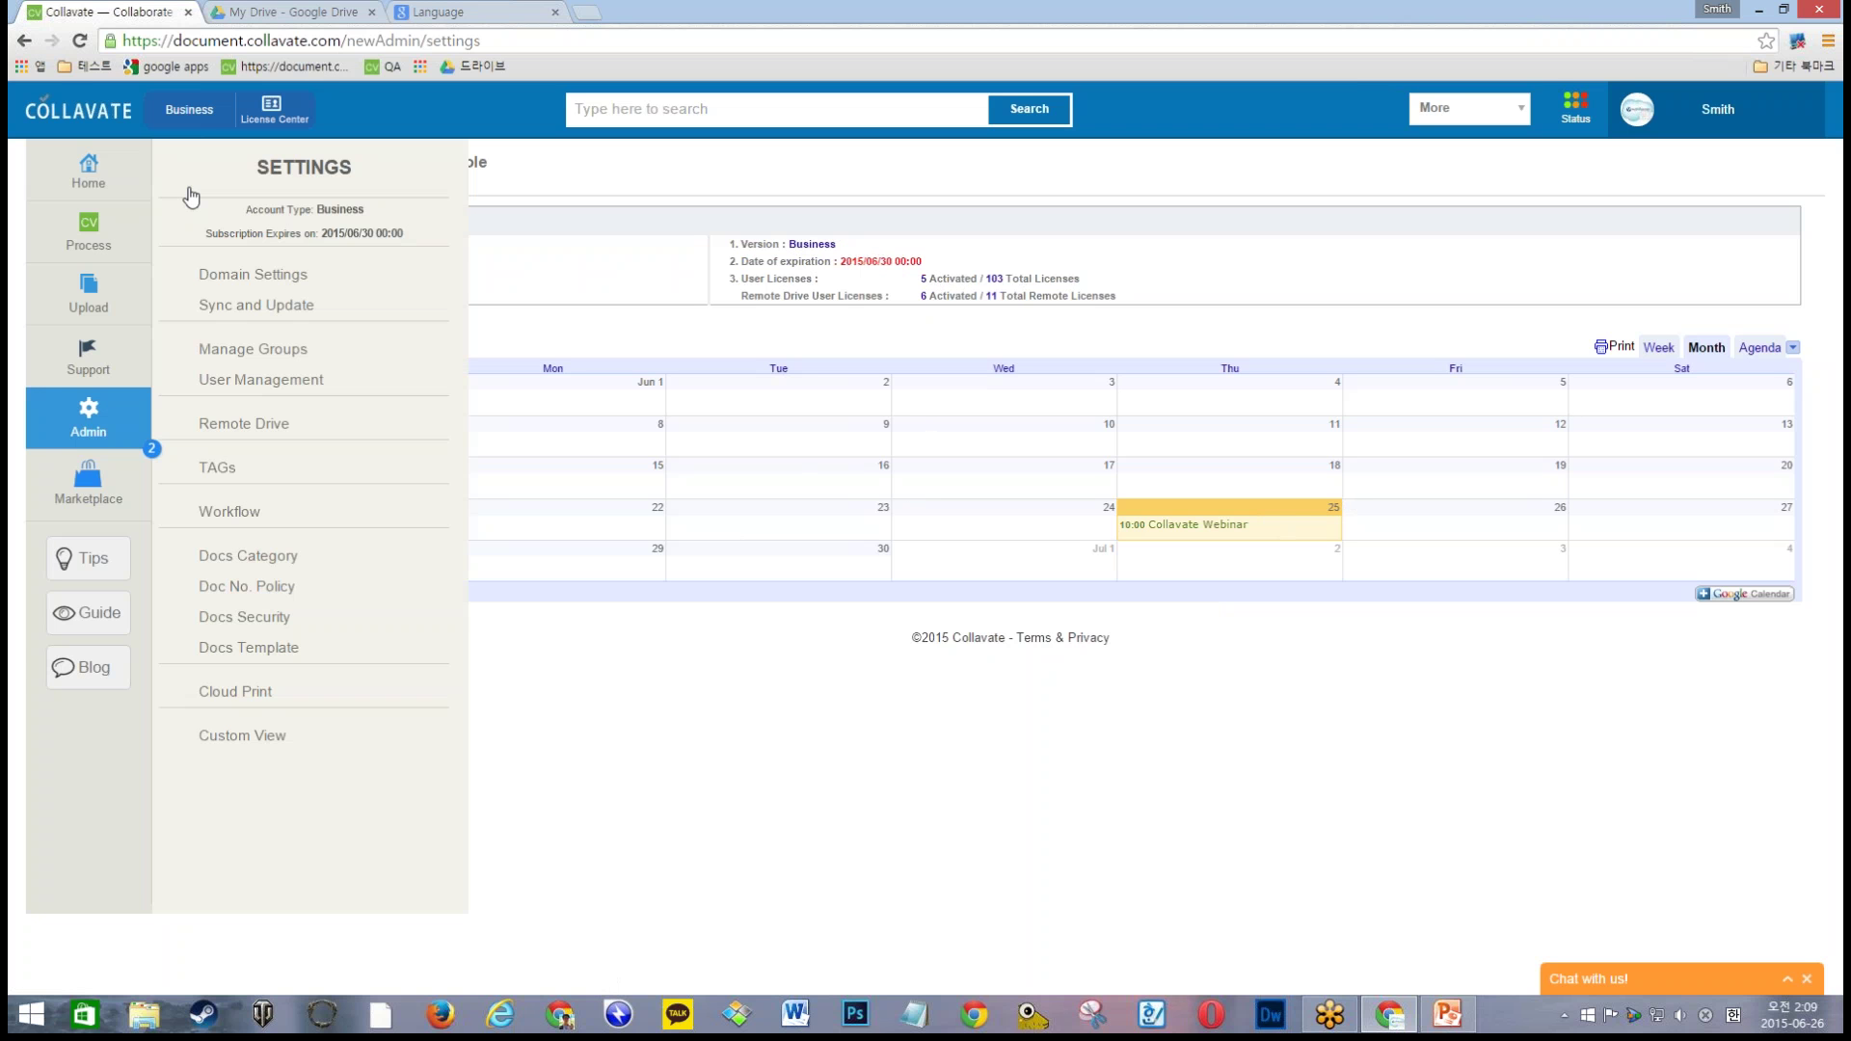
Step: Show Domain Settings with company name mellong.com, admin account fields and netkiller logo
left_click(189, 196)
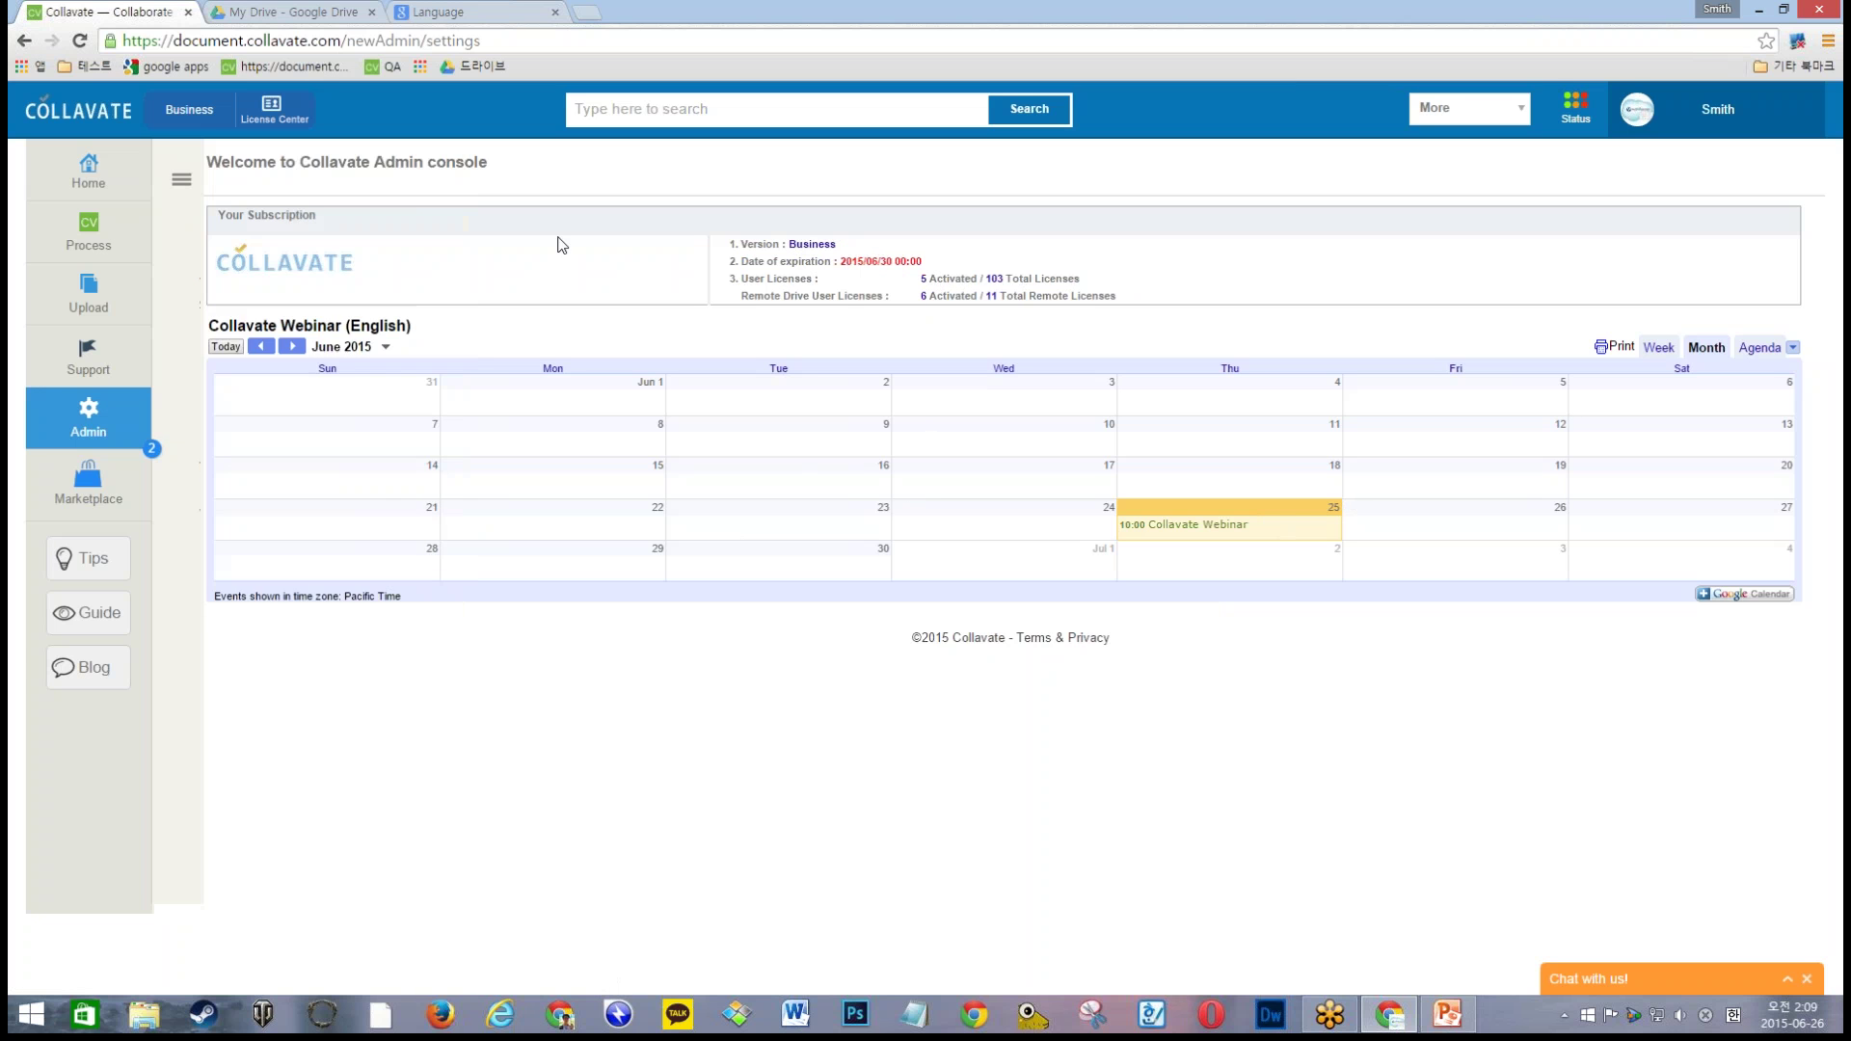
left_click(192, 189)
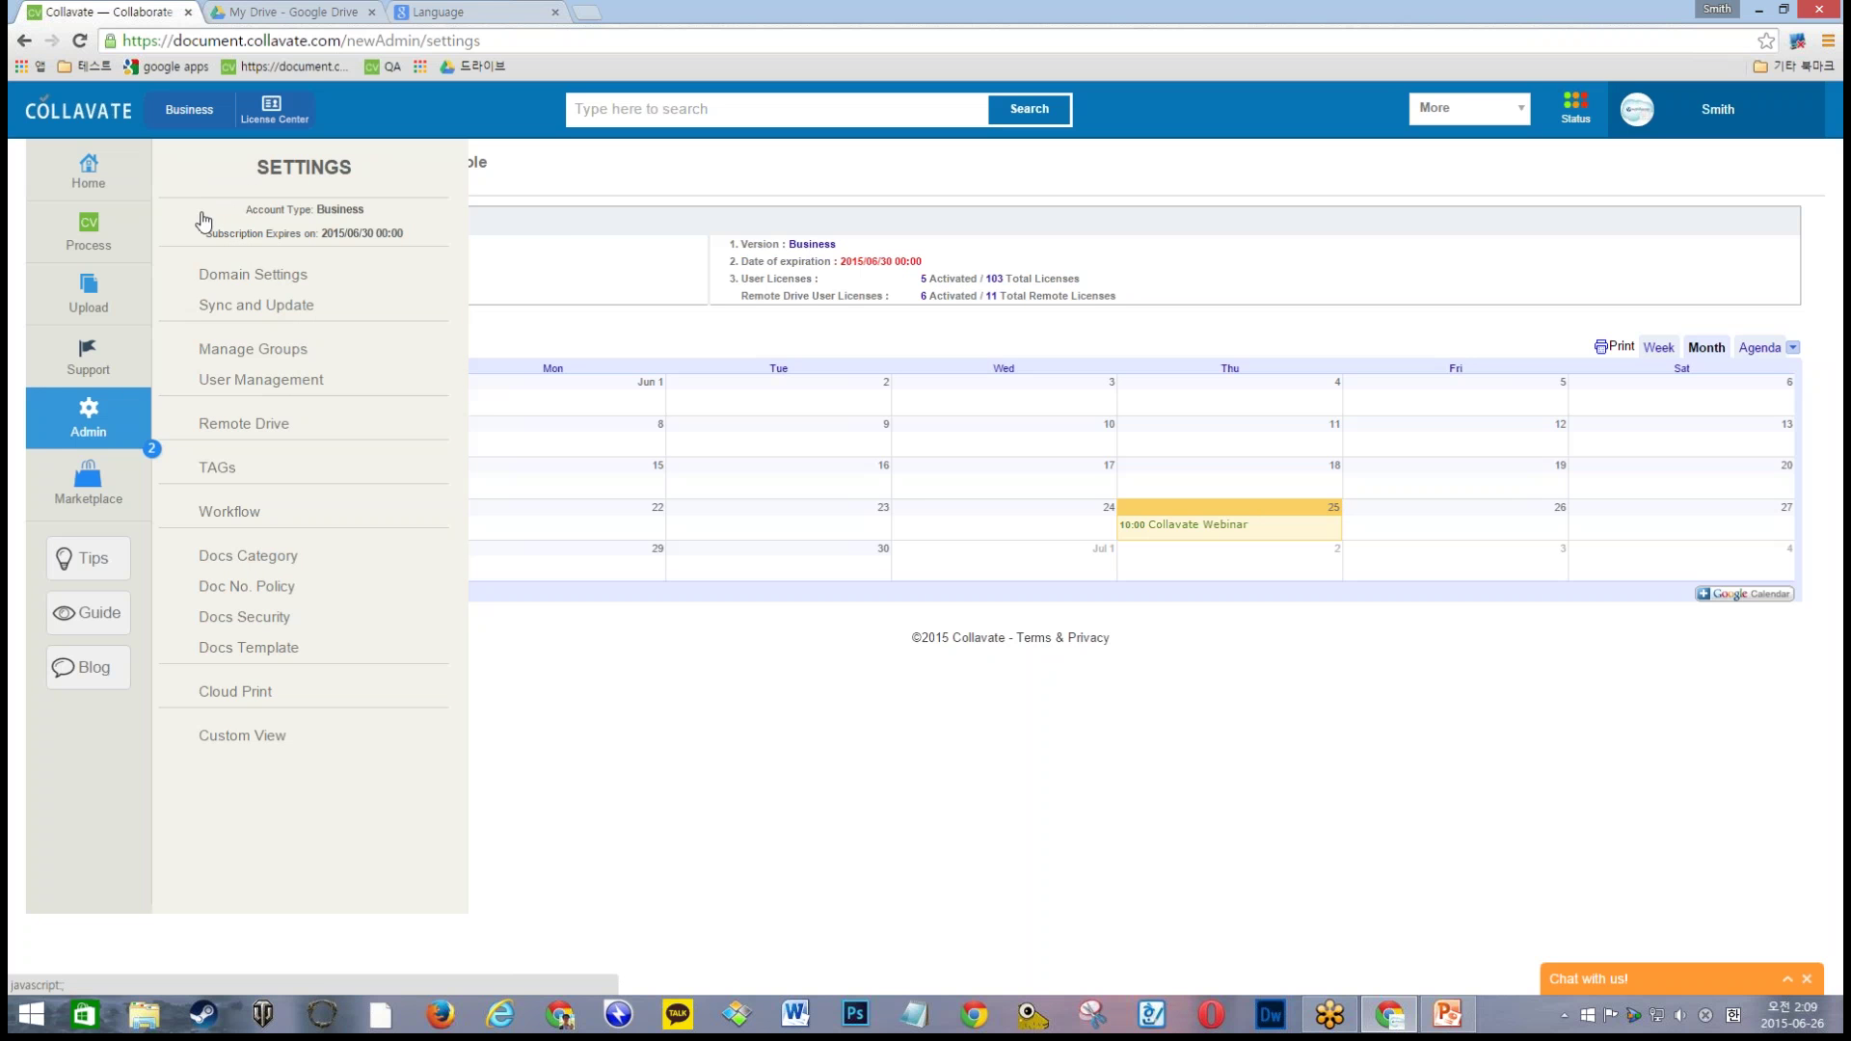
left_click(231, 276)
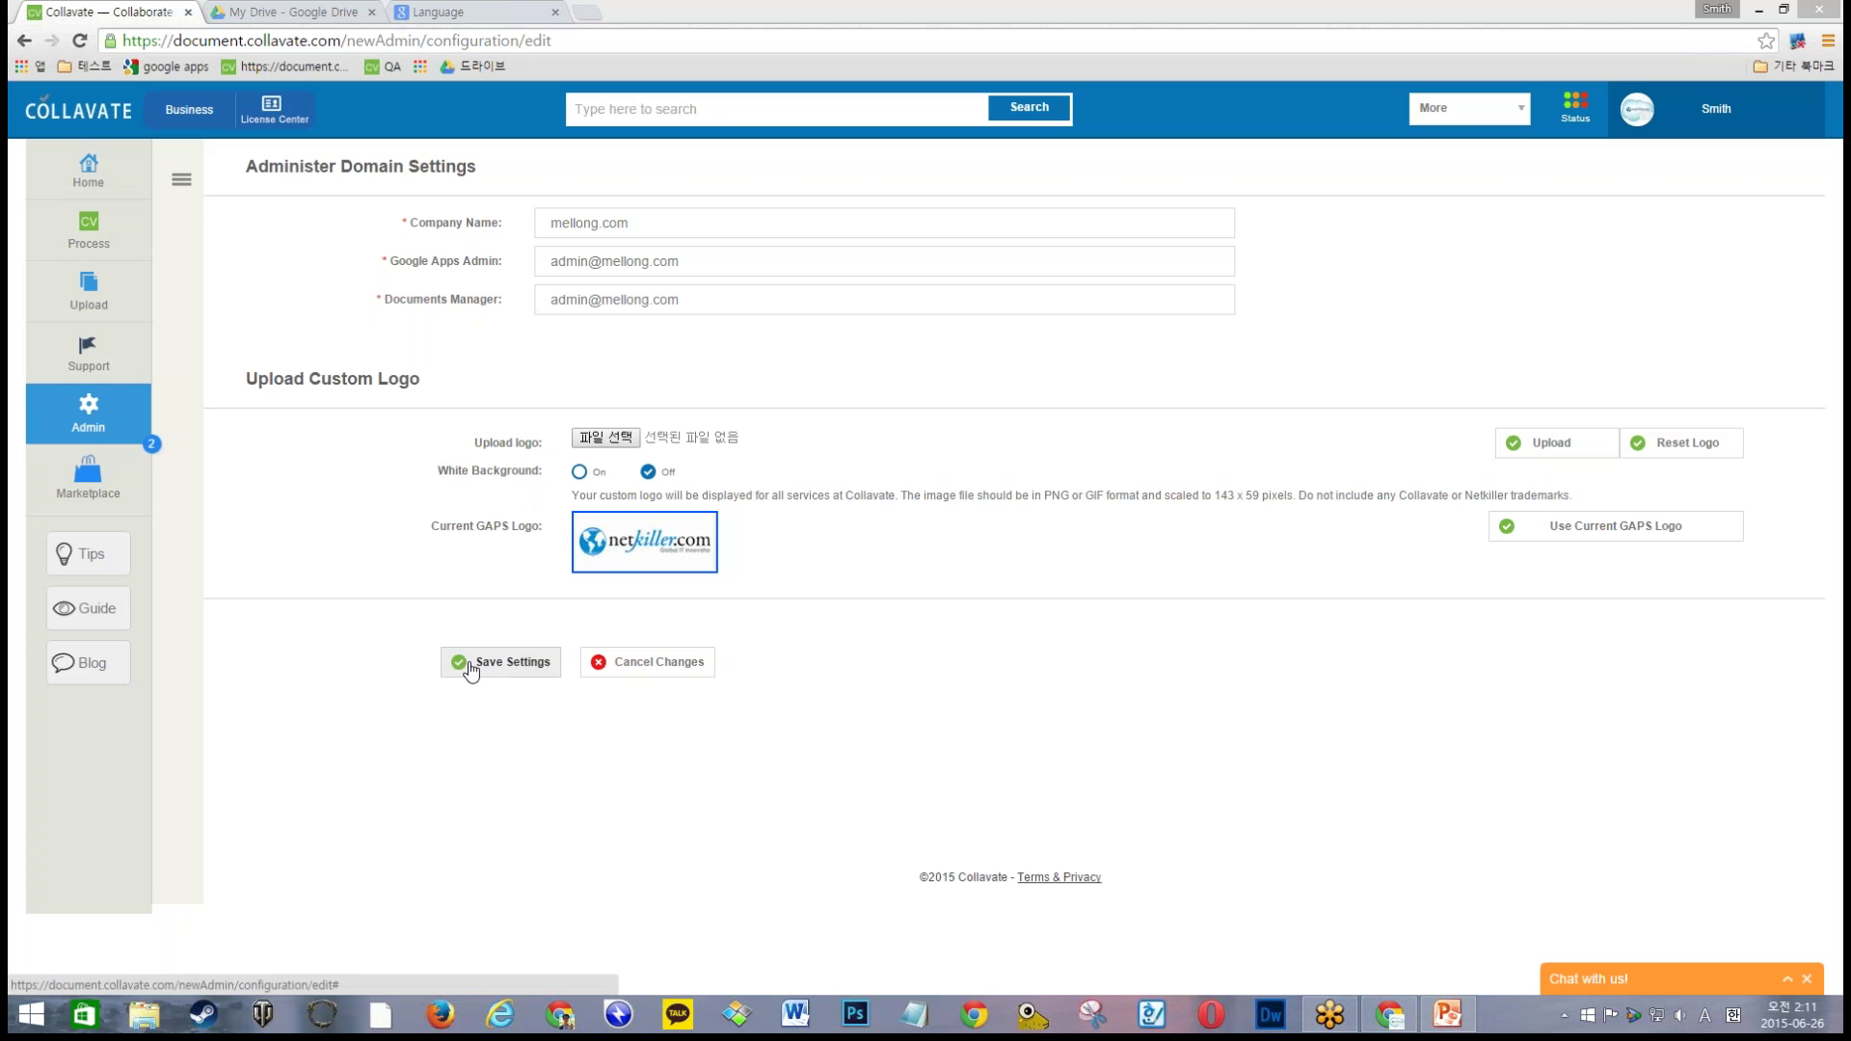
left_click(186, 192)
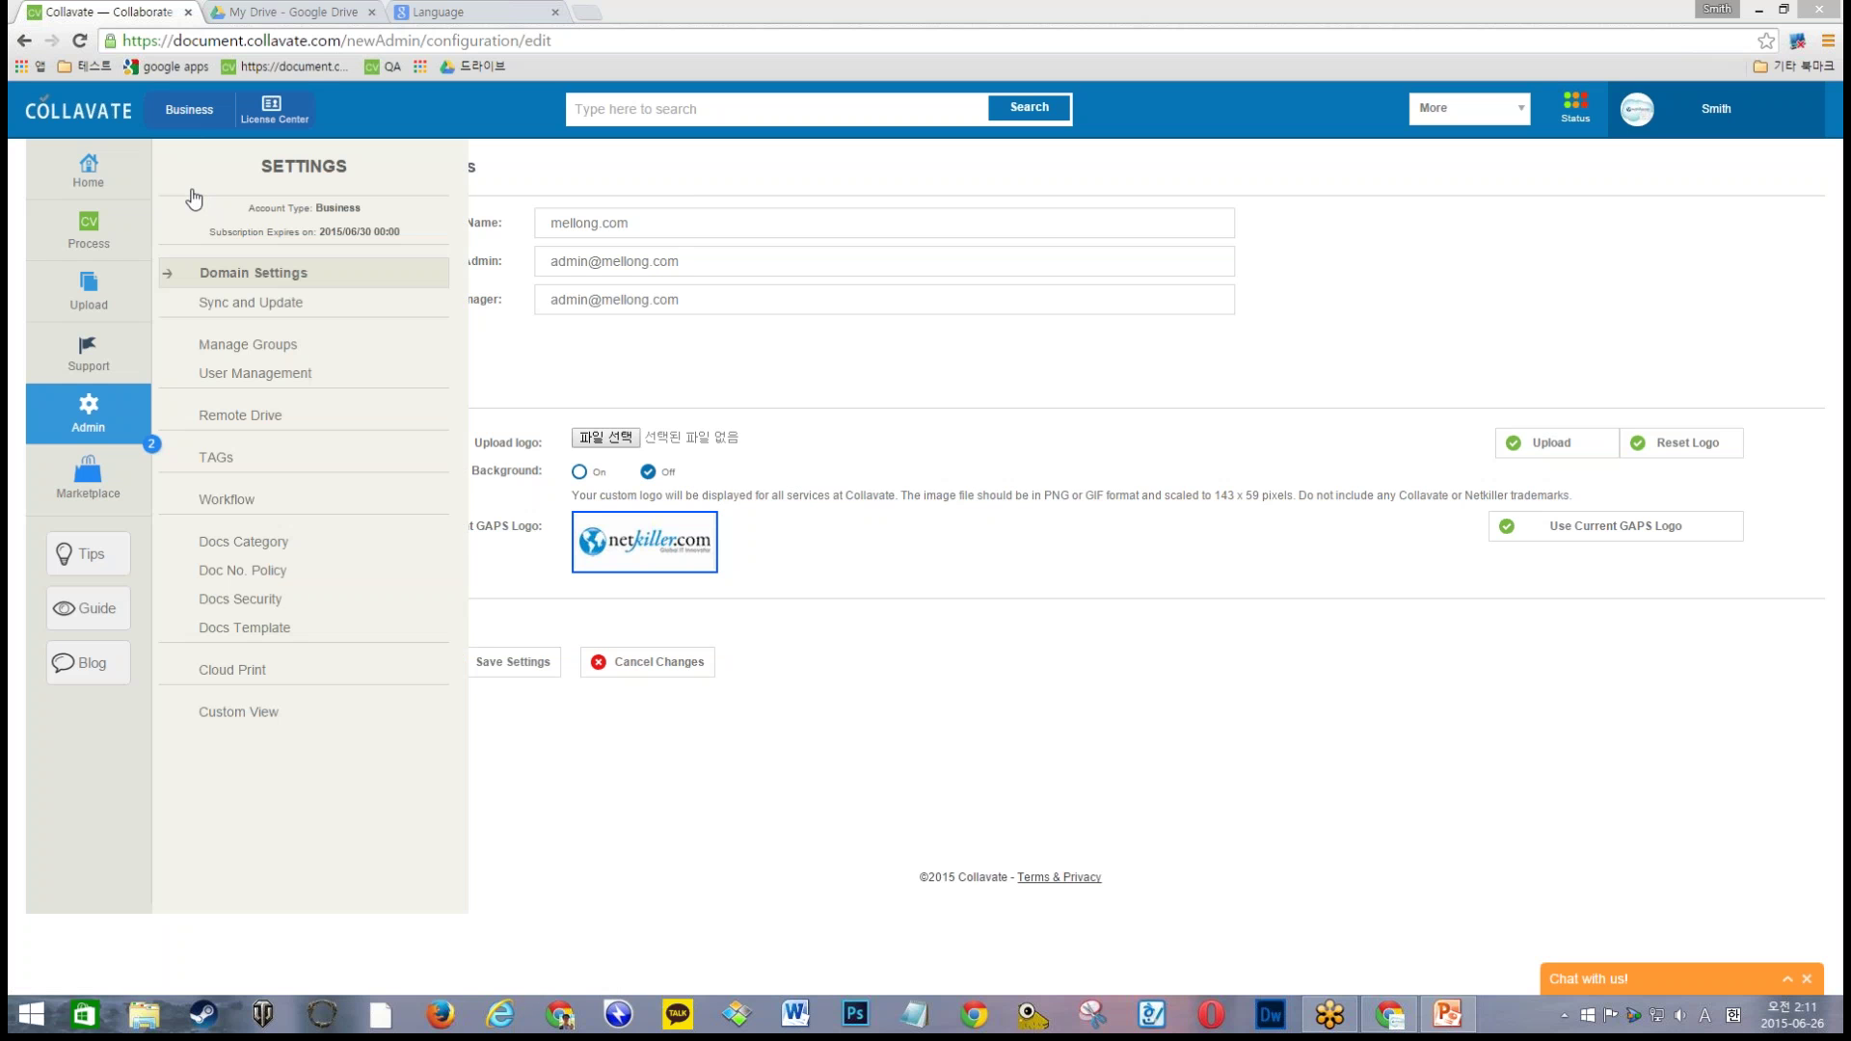
Step: Check the Sync and Update dates, then view the COLLAVATE folders in Google Drive's My Drive
left_click(257, 305)
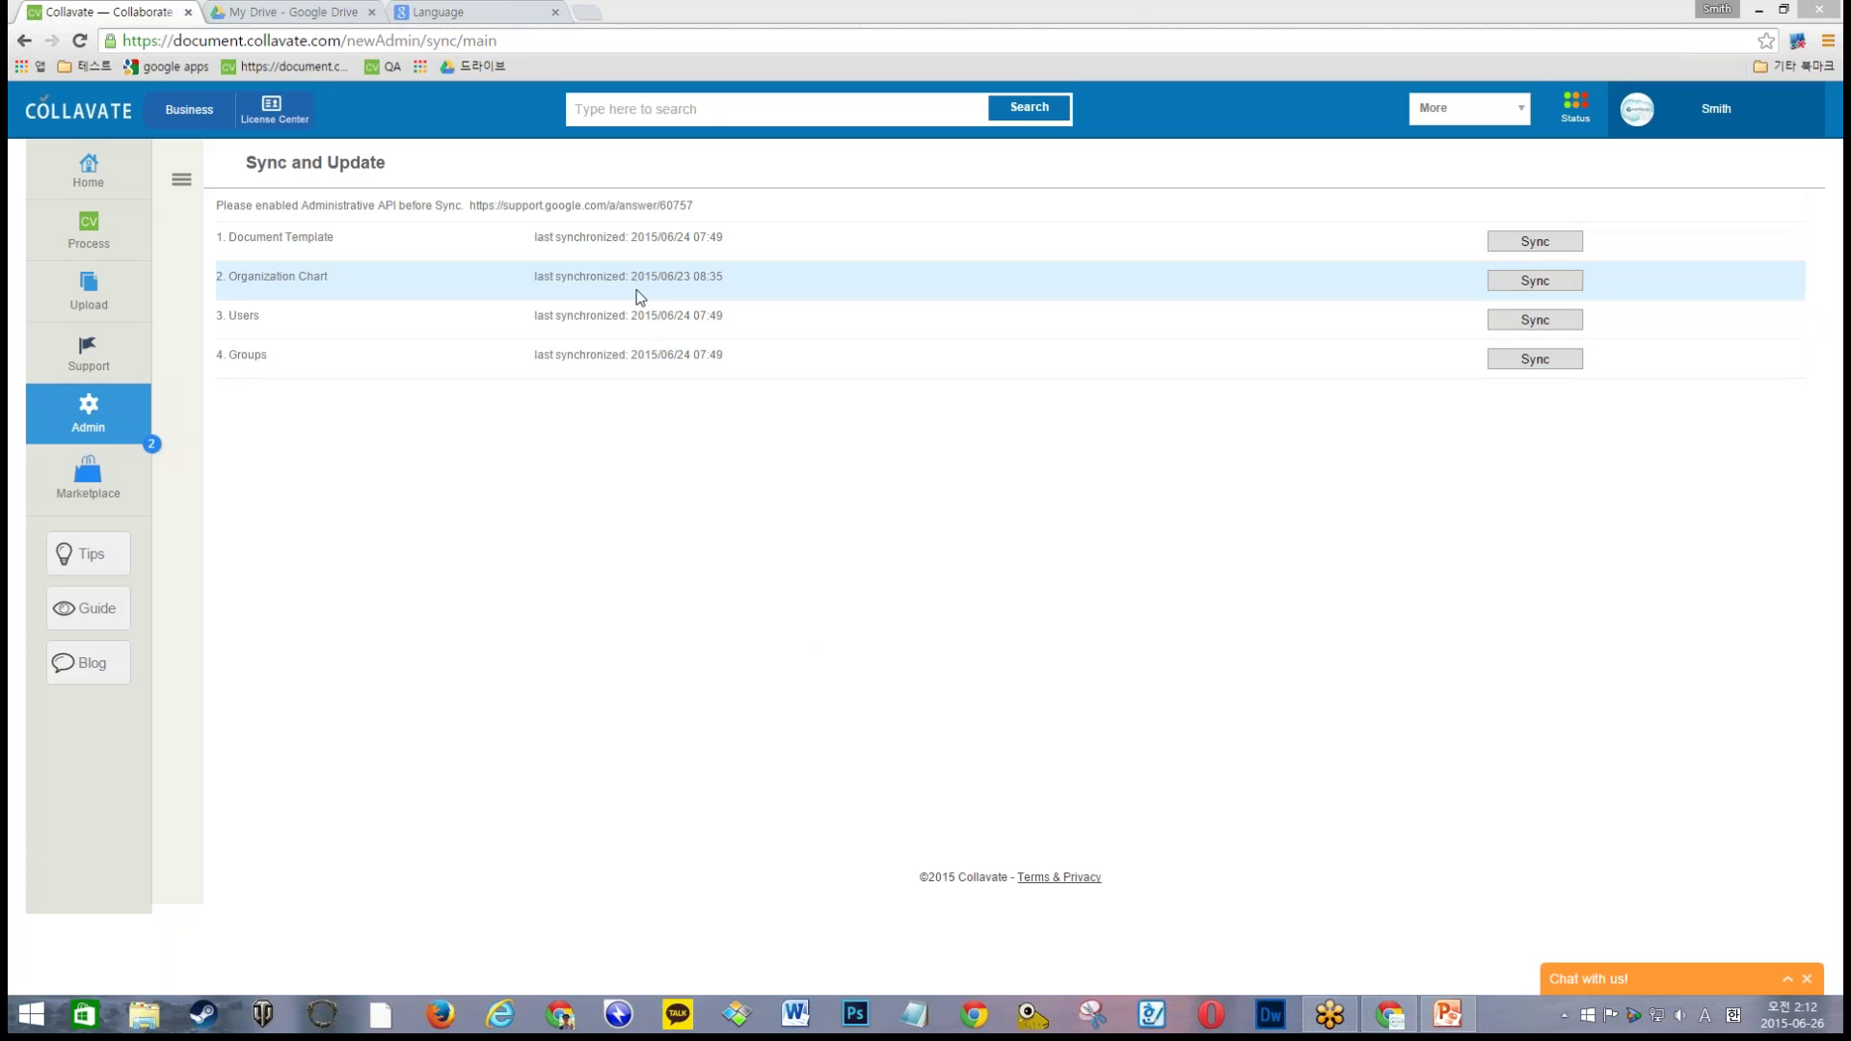
left_click(289, 12)
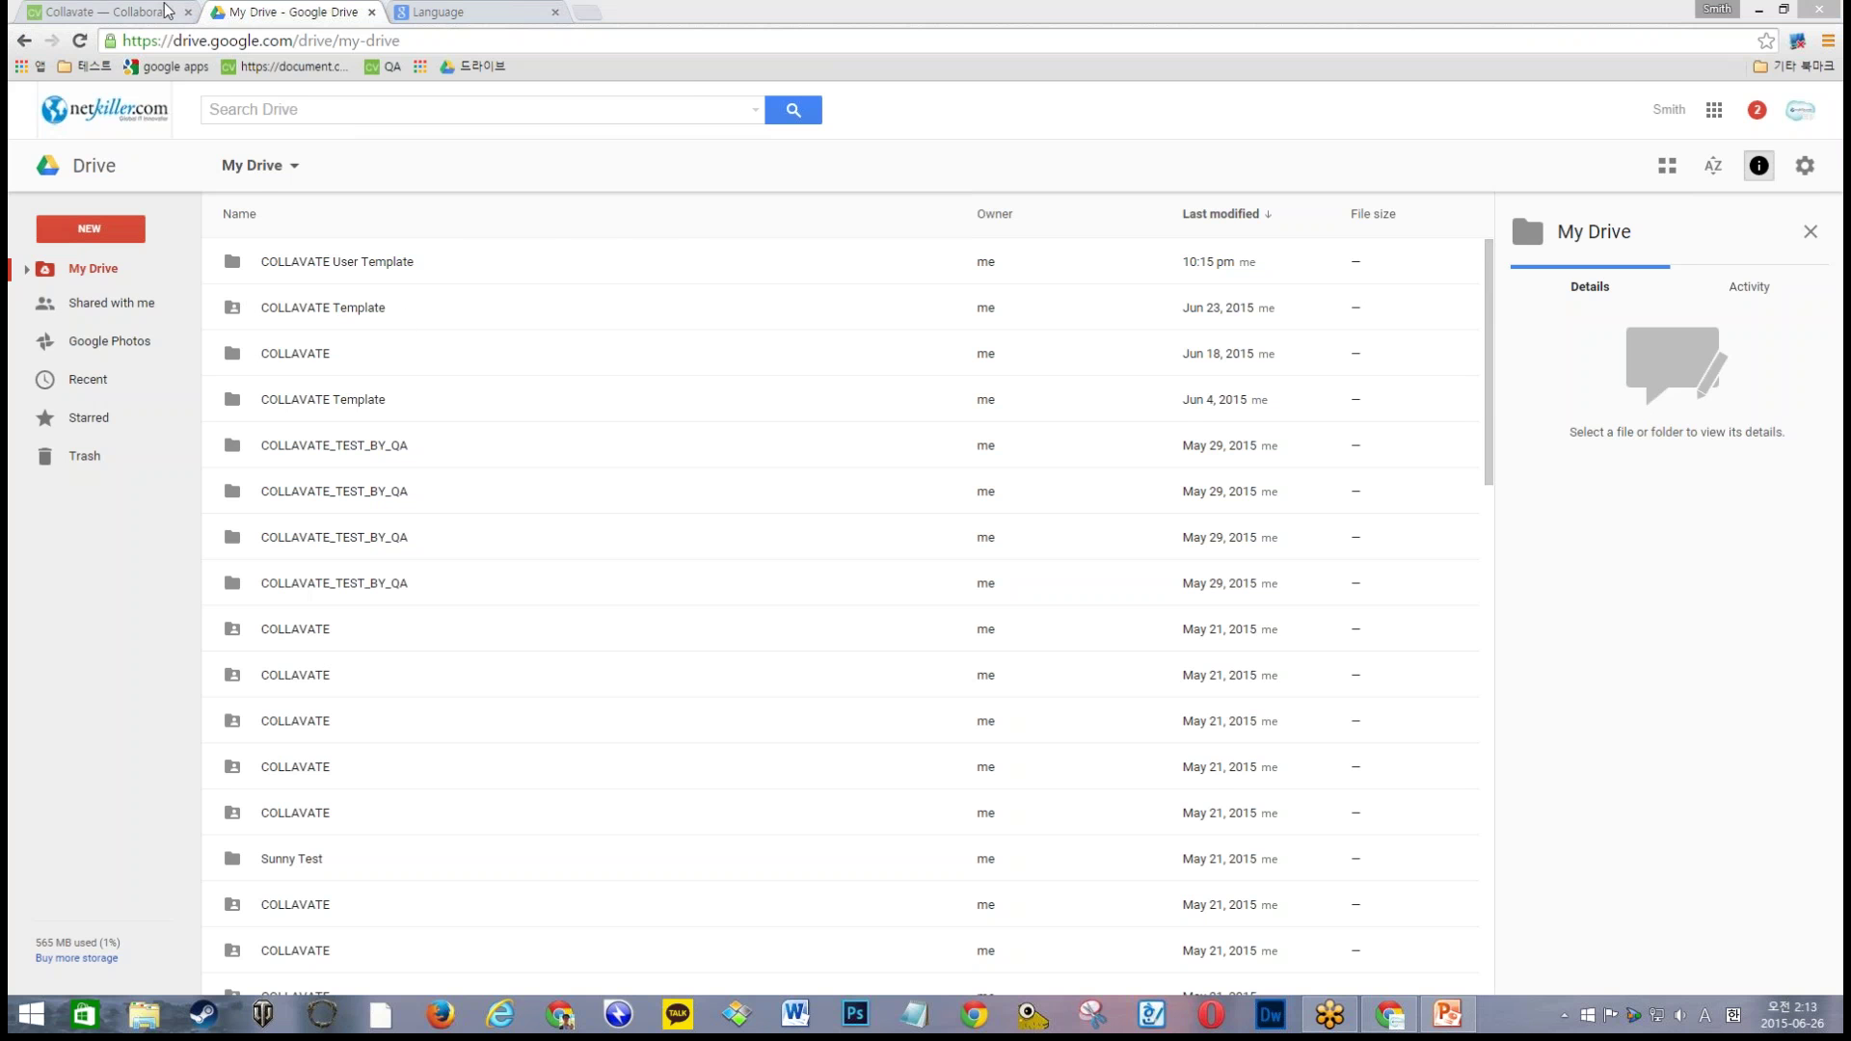
Step: Switch back to Collavate's Sync and Update page showing the 2015/06 sync dates
left_click(101, 12)
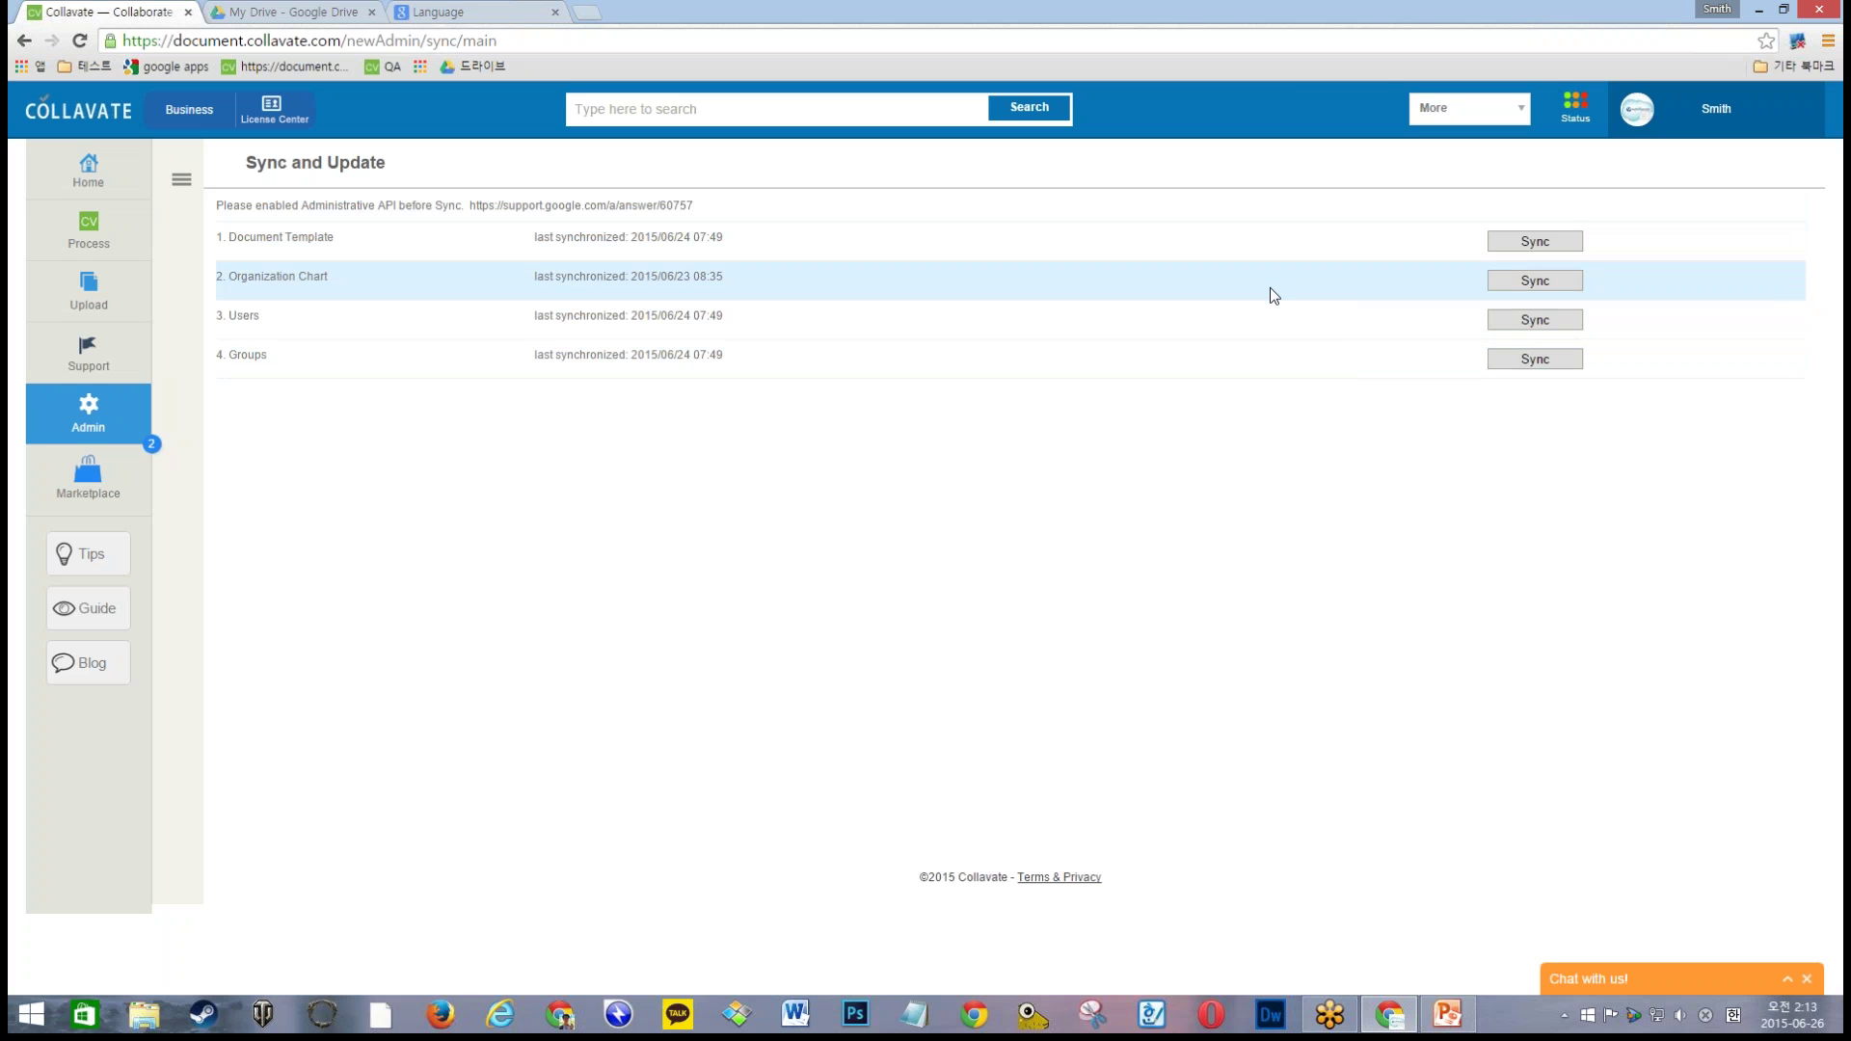
Step: Slide open the SETTINGS panel over the Sync and Update page
left_click(179, 181)
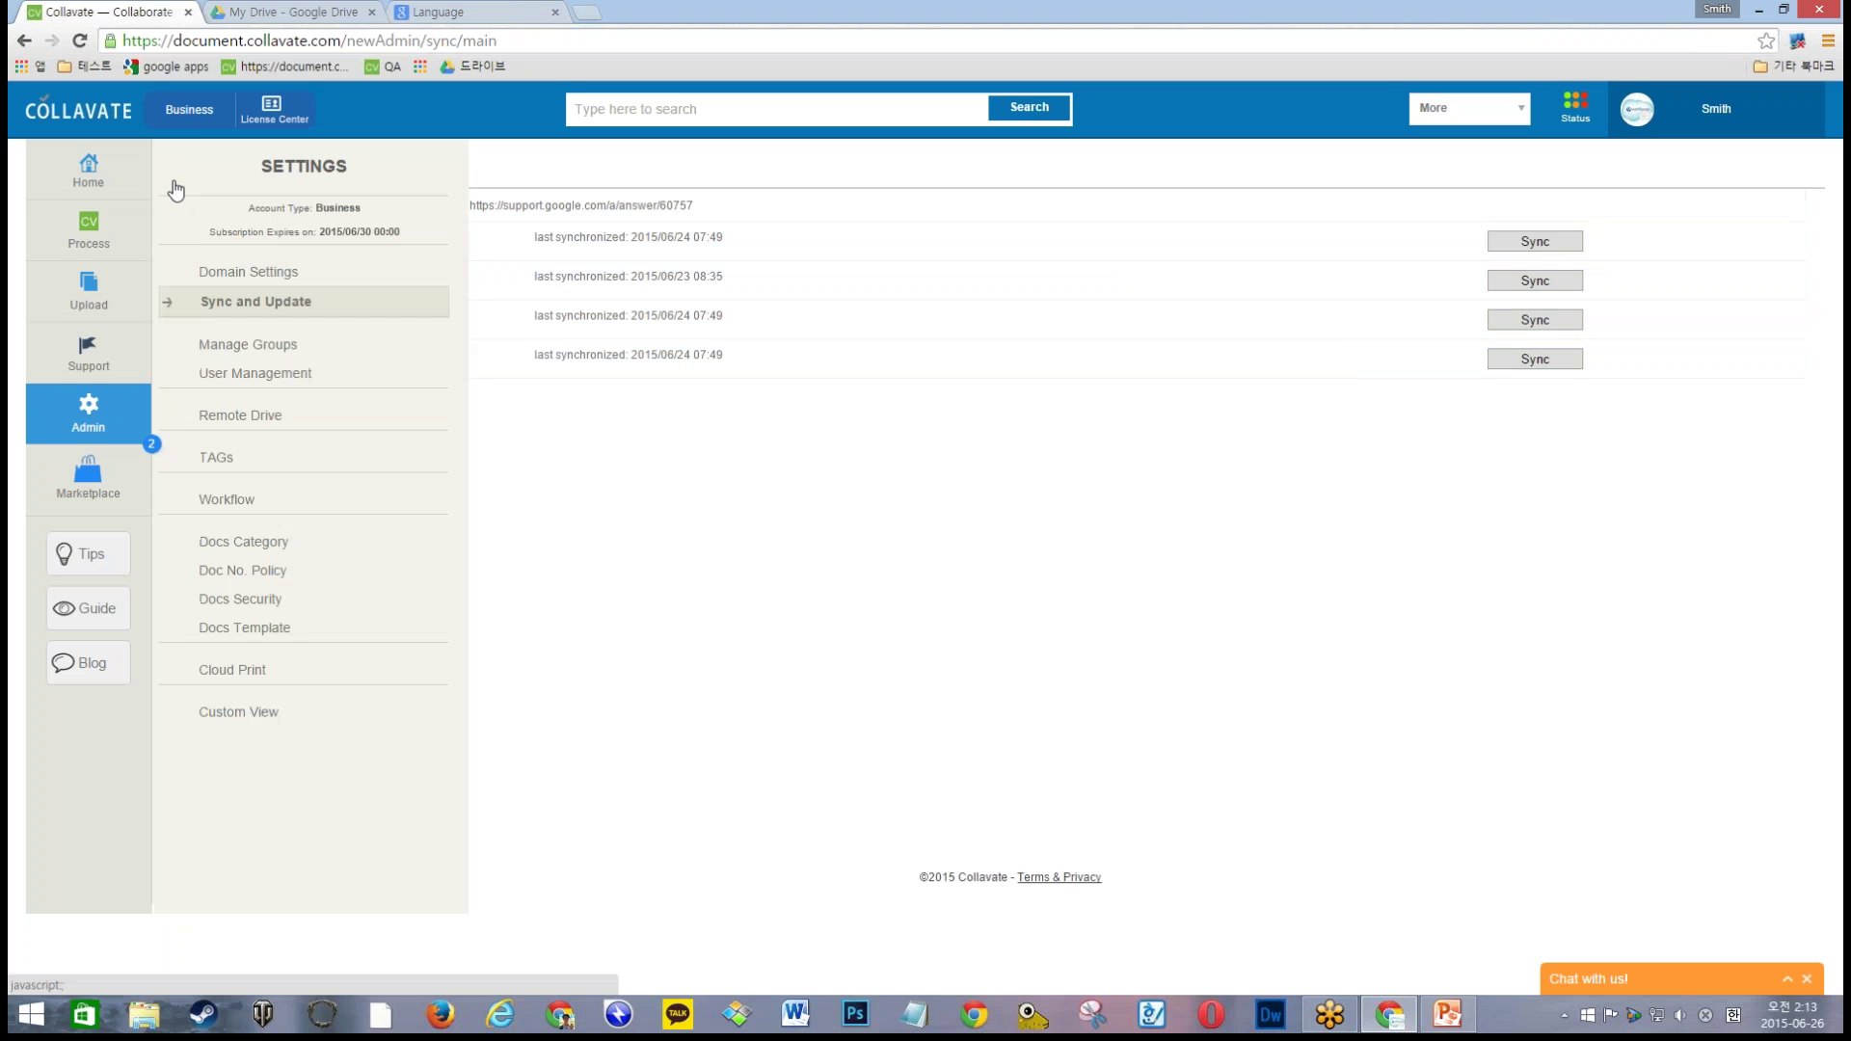
Step: Open Manage Groups and bring up the Group Email dialog for 샘플 하위조직1
left_click(248, 345)
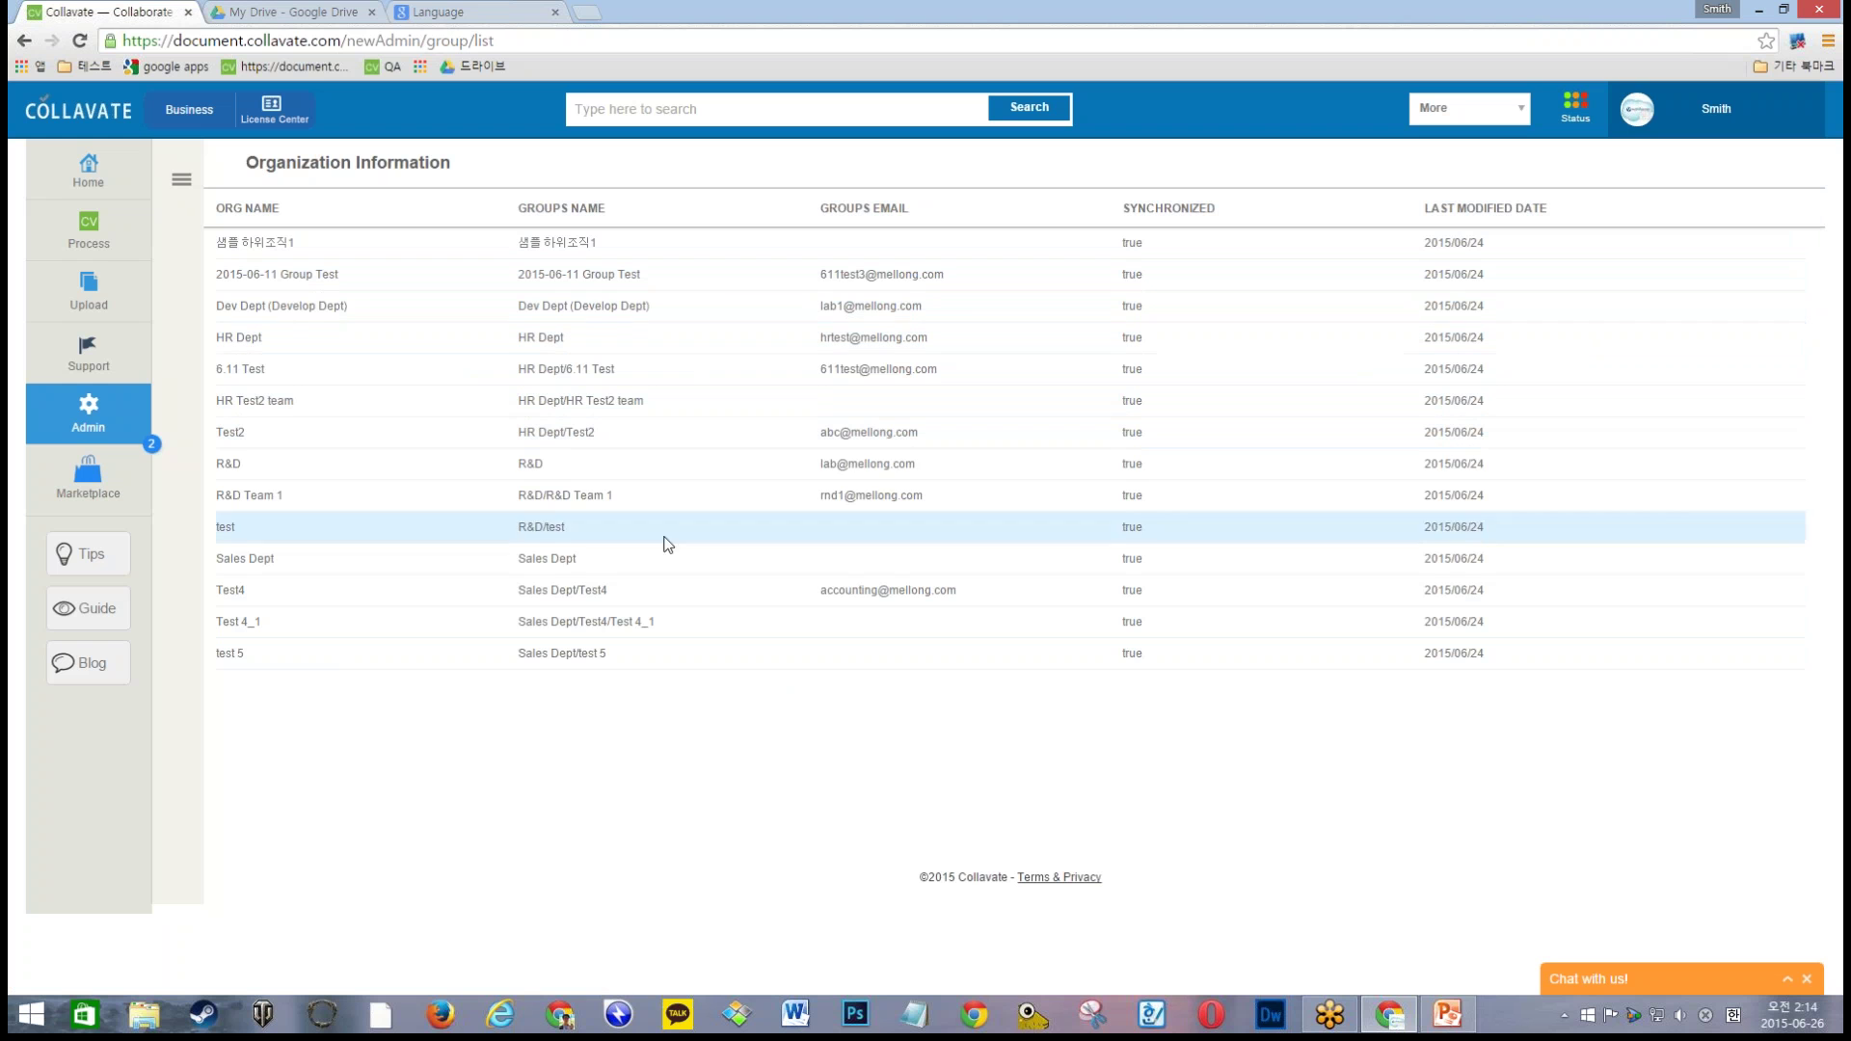
left_click(895, 263)
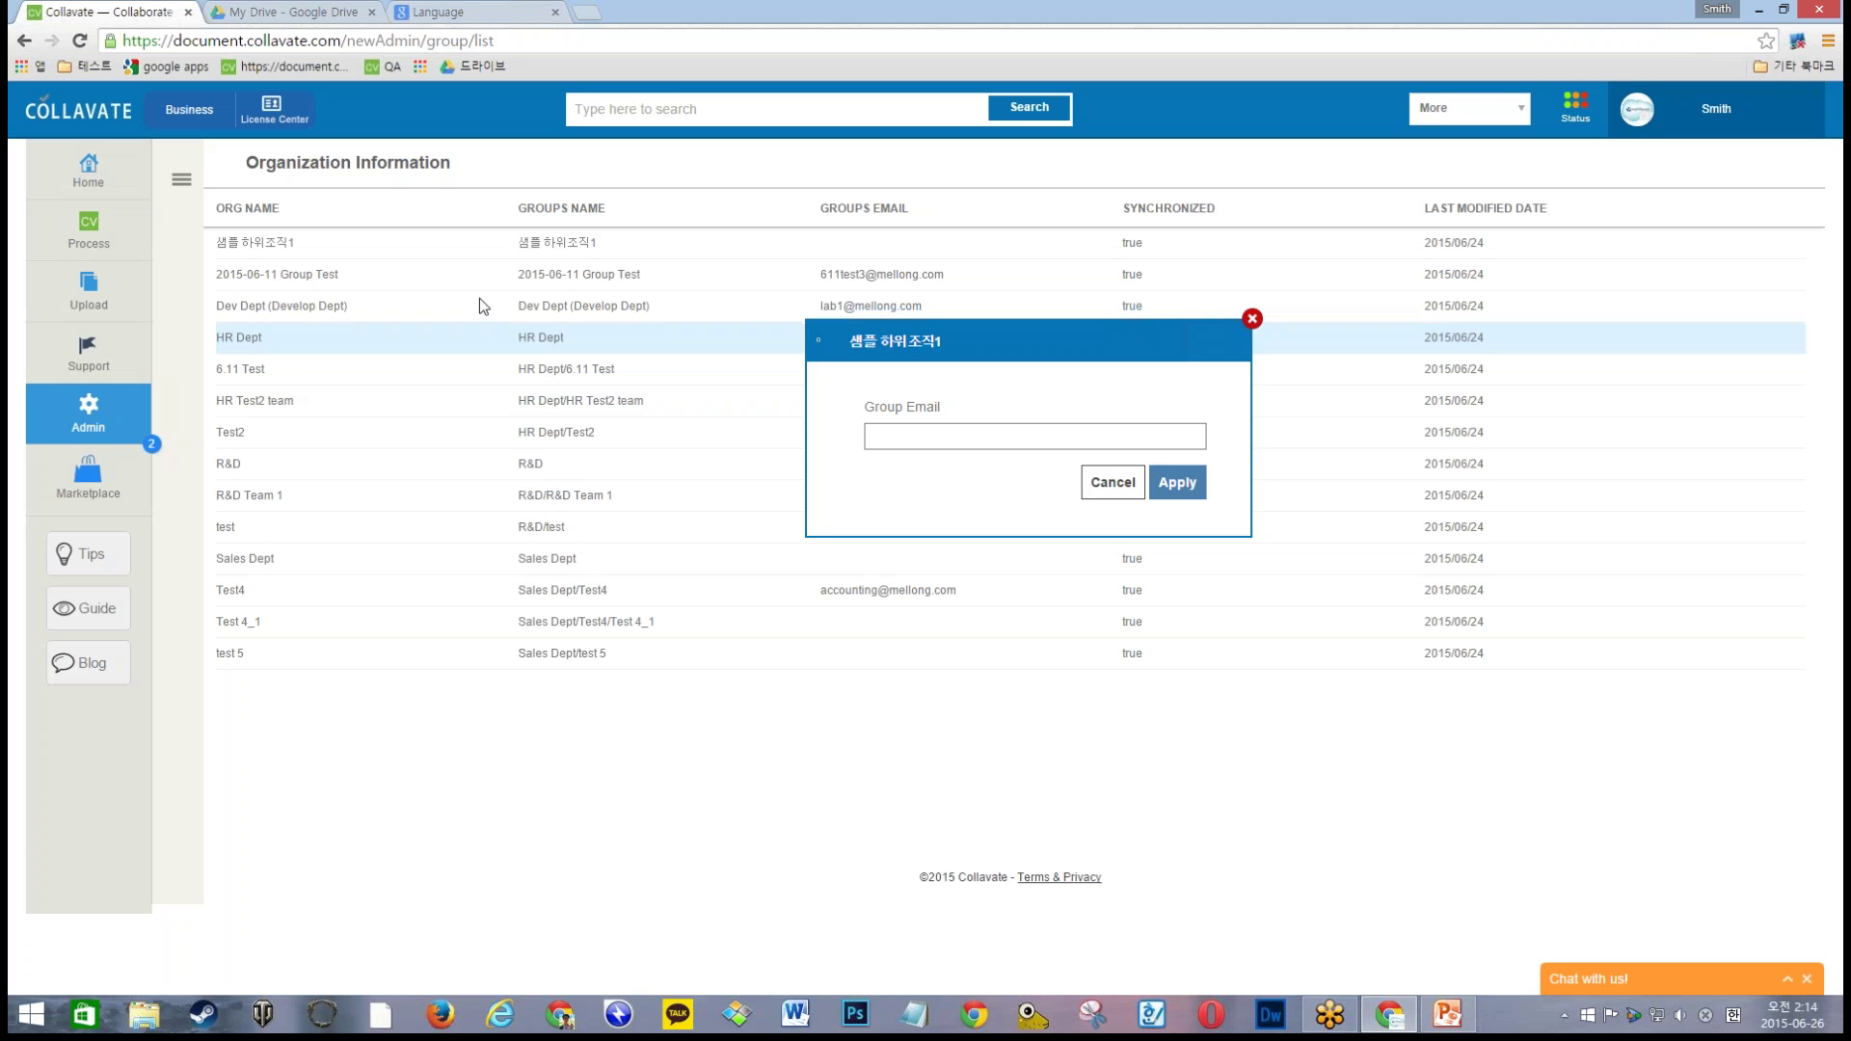
Step: Dismiss the Group Email dialog unchanged, back to the Organization Information group table
left_click(1252, 319)
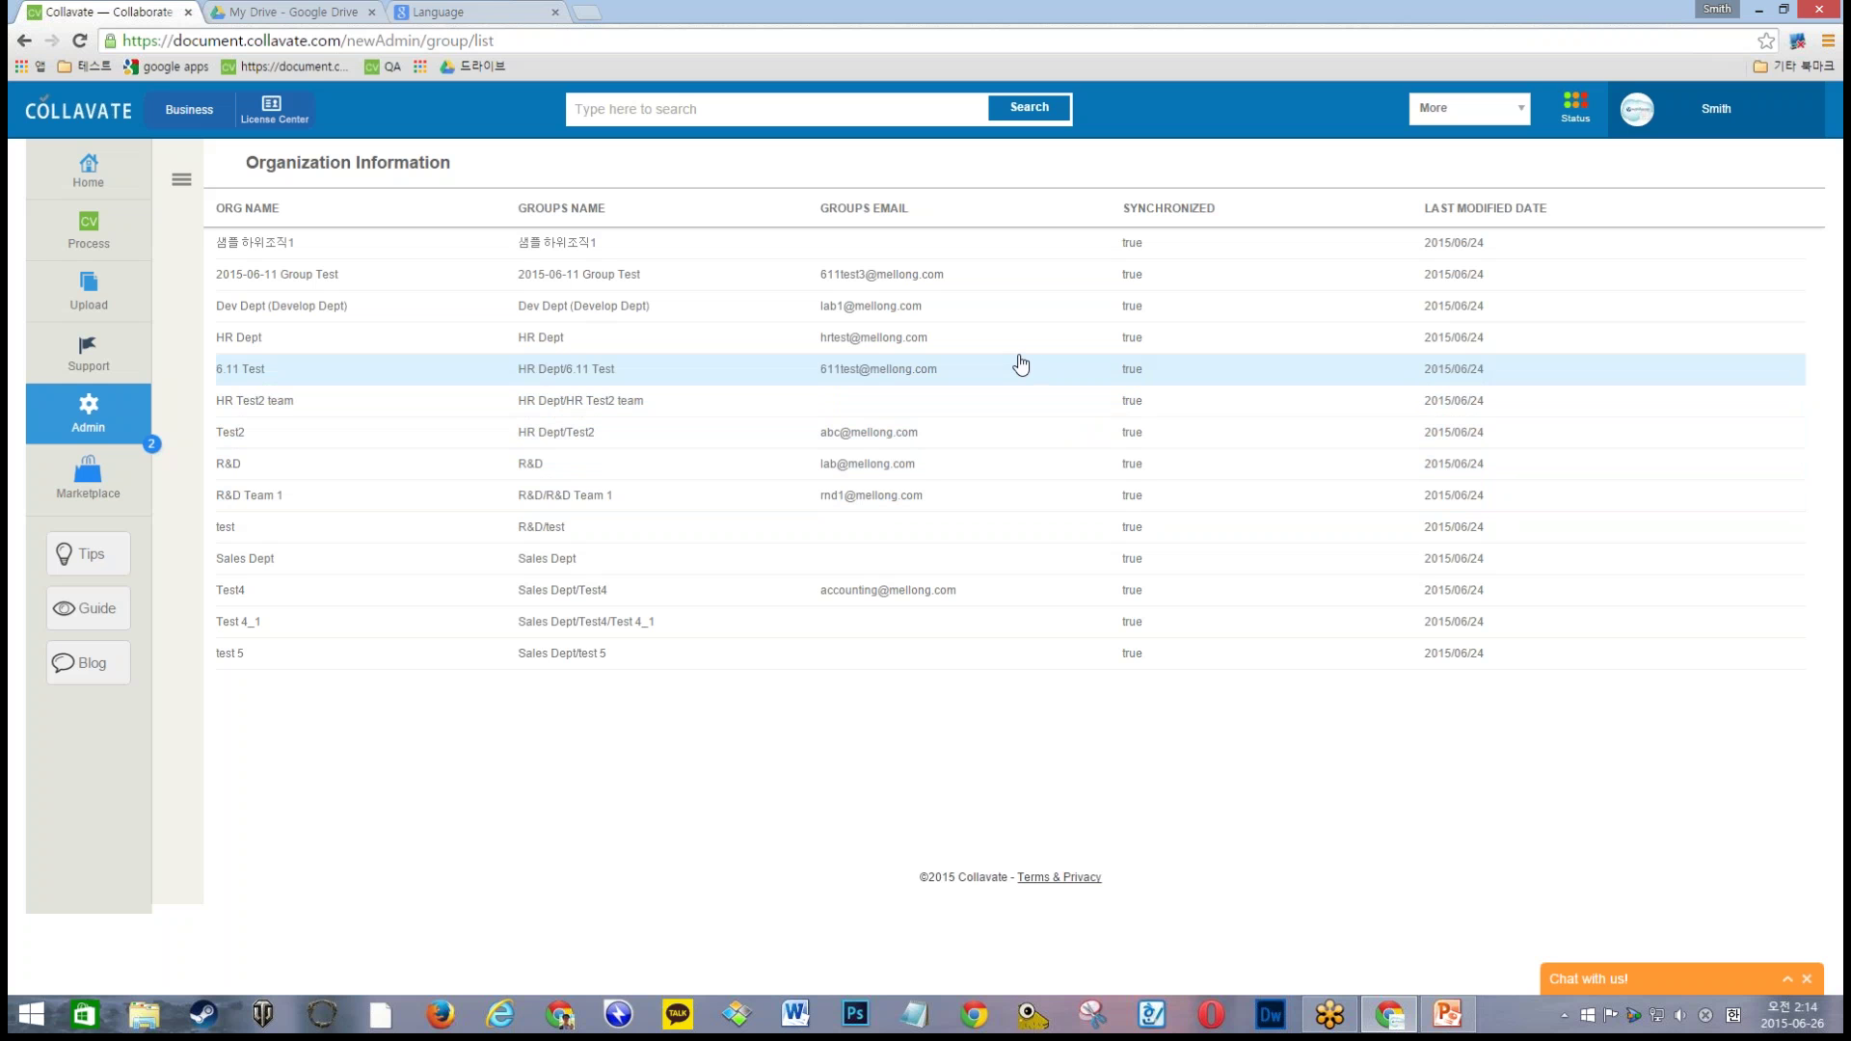
Step: Open User Management and expand the HR Dept, R&D and Sales Dept tree branches
left_click(183, 183)
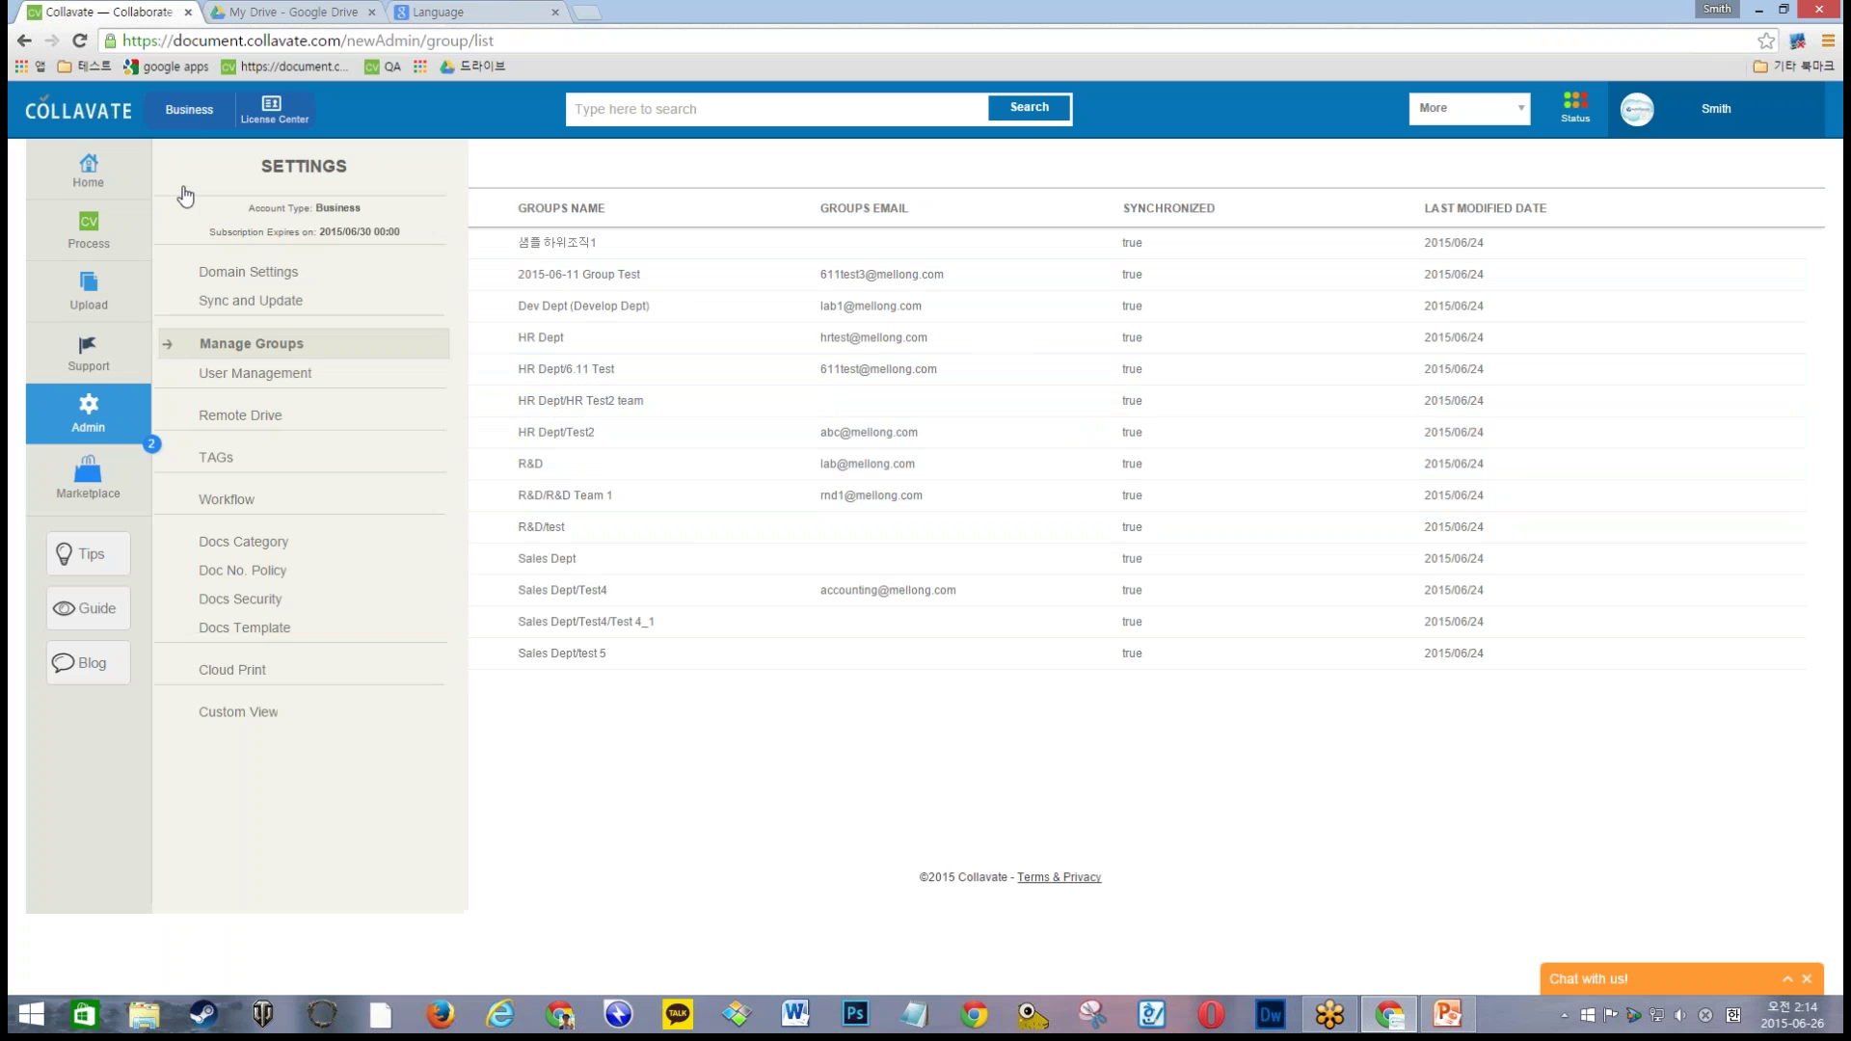
left_click(269, 375)
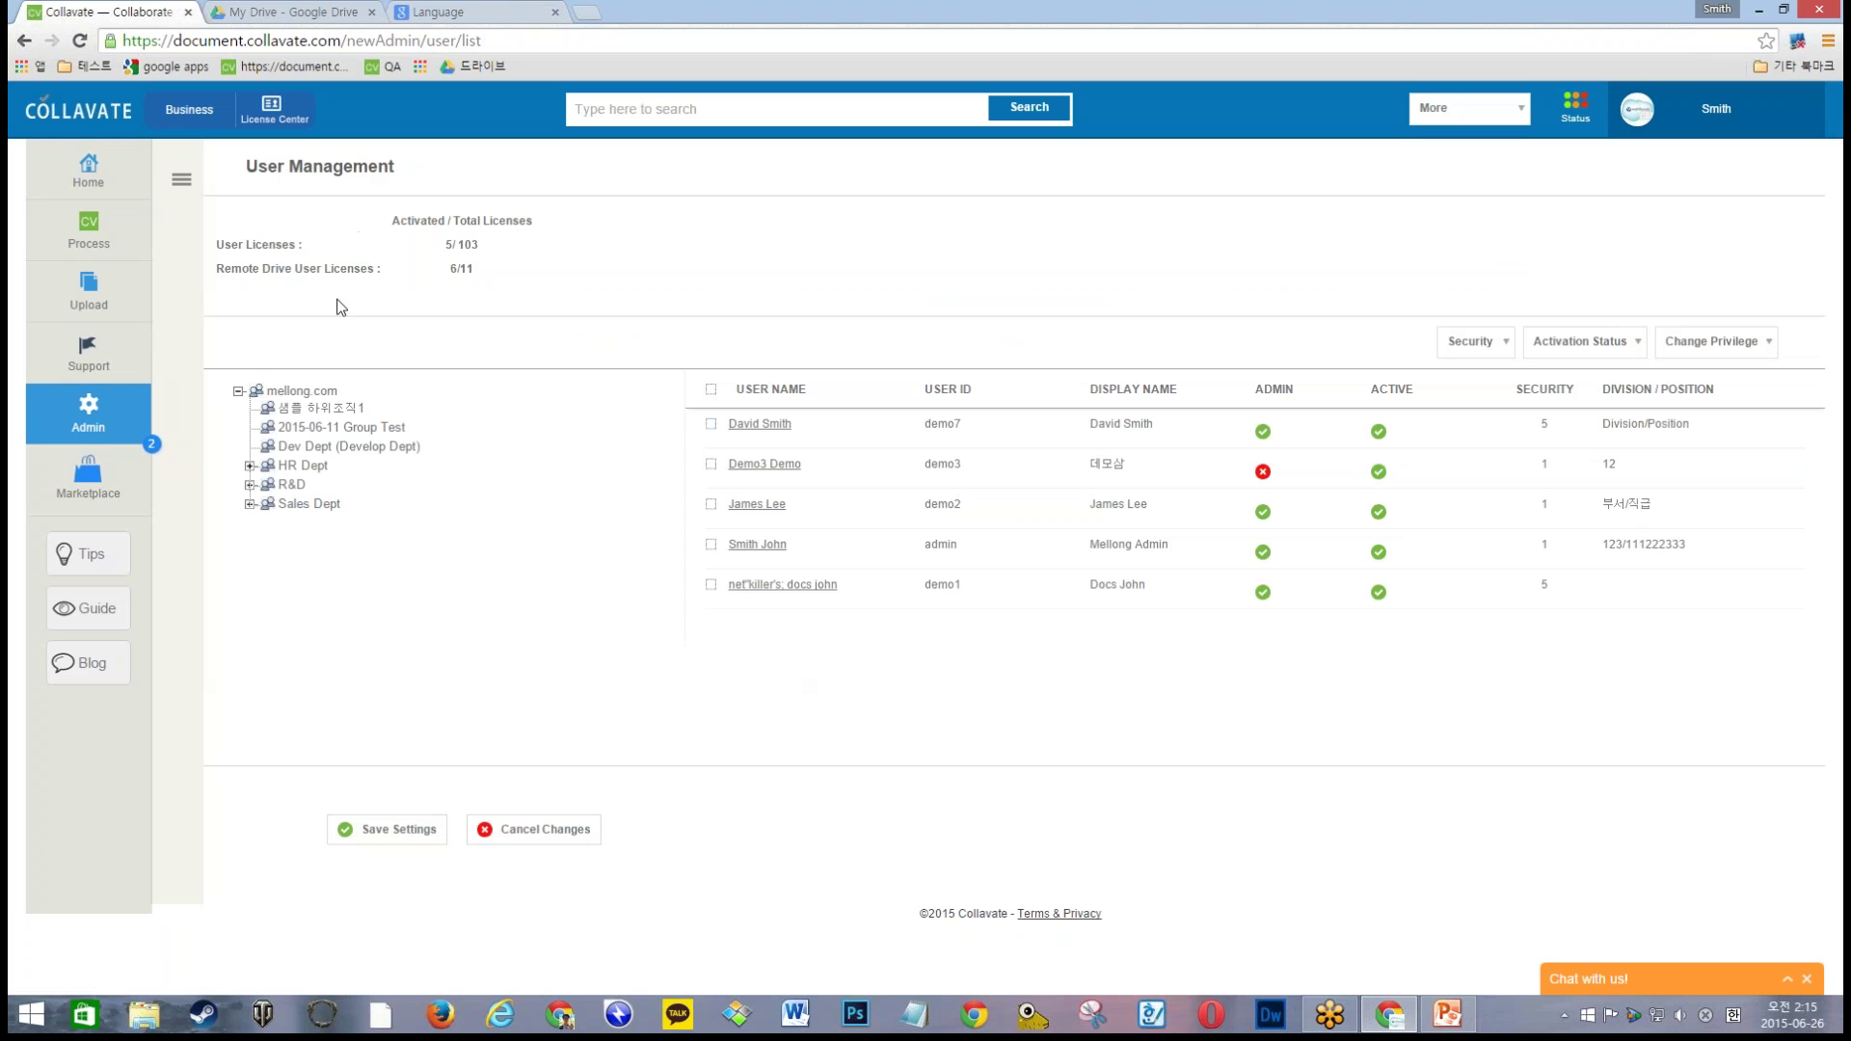
left_click(249, 465)
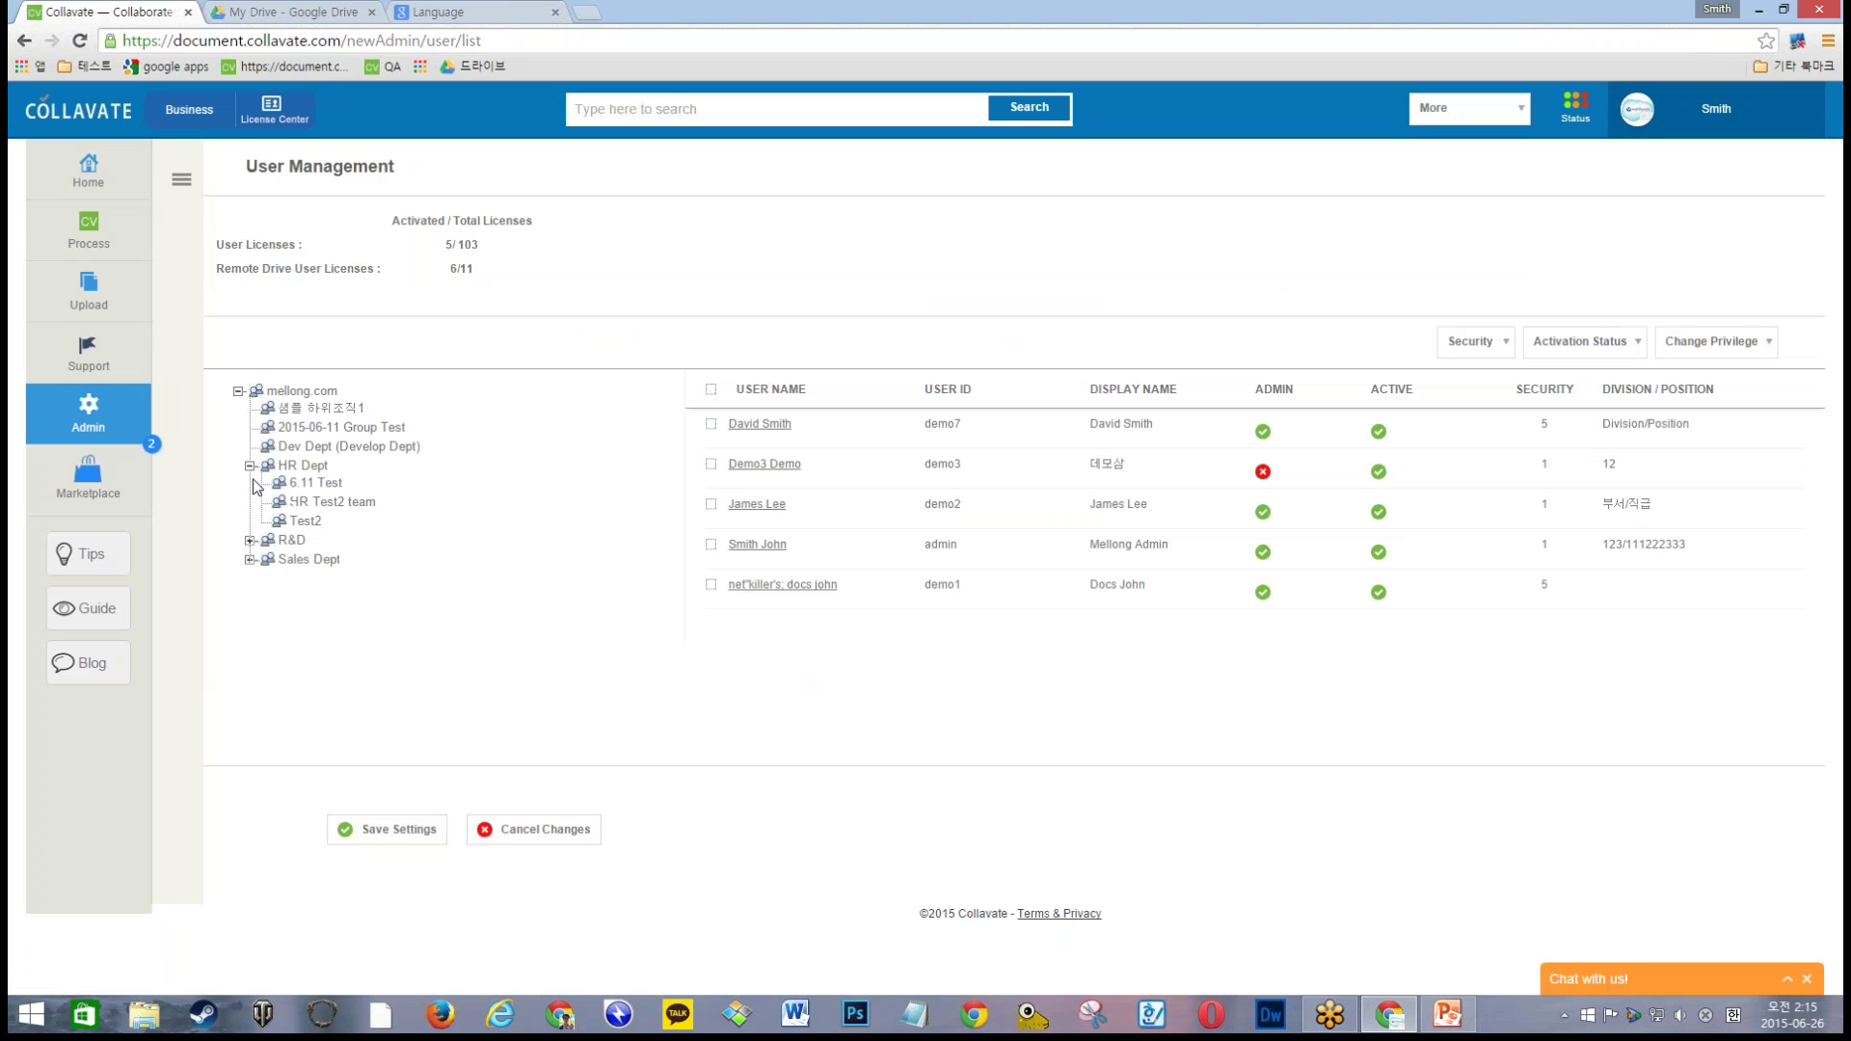
left_click(250, 540)
left_click(250, 596)
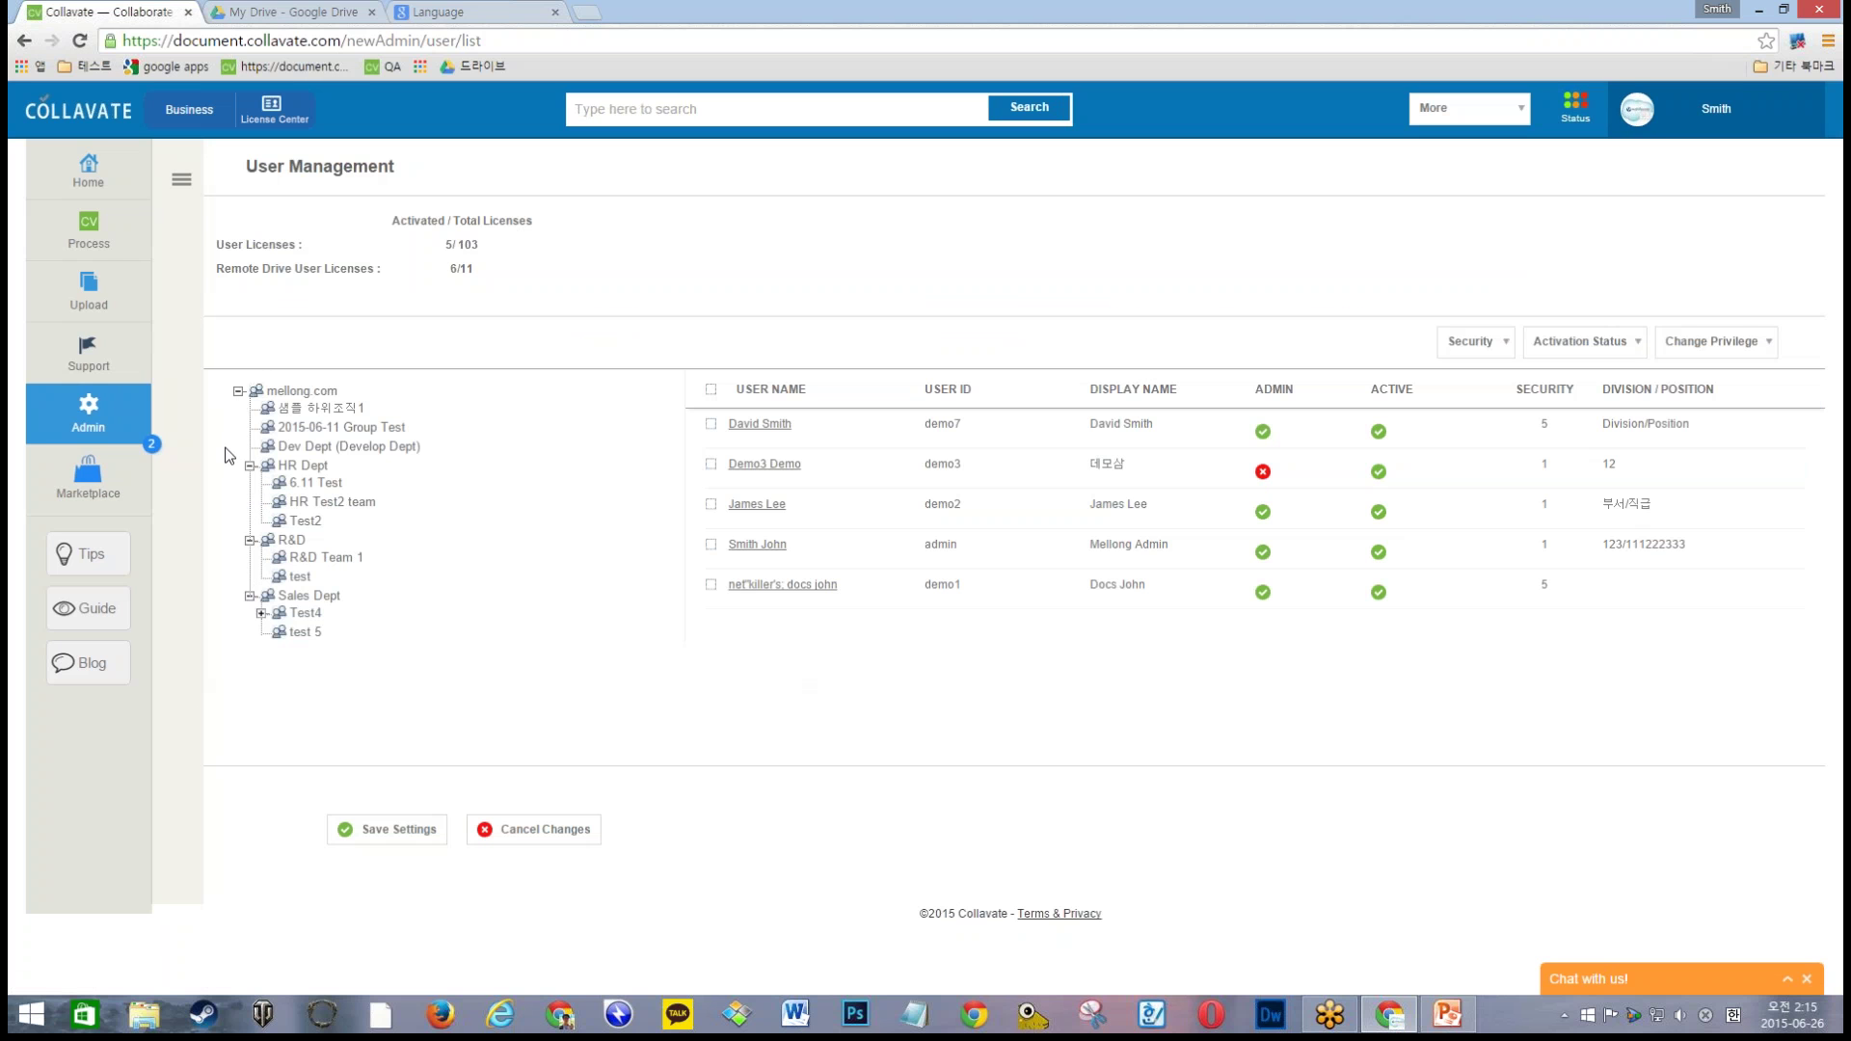
left_click(1070, 606)
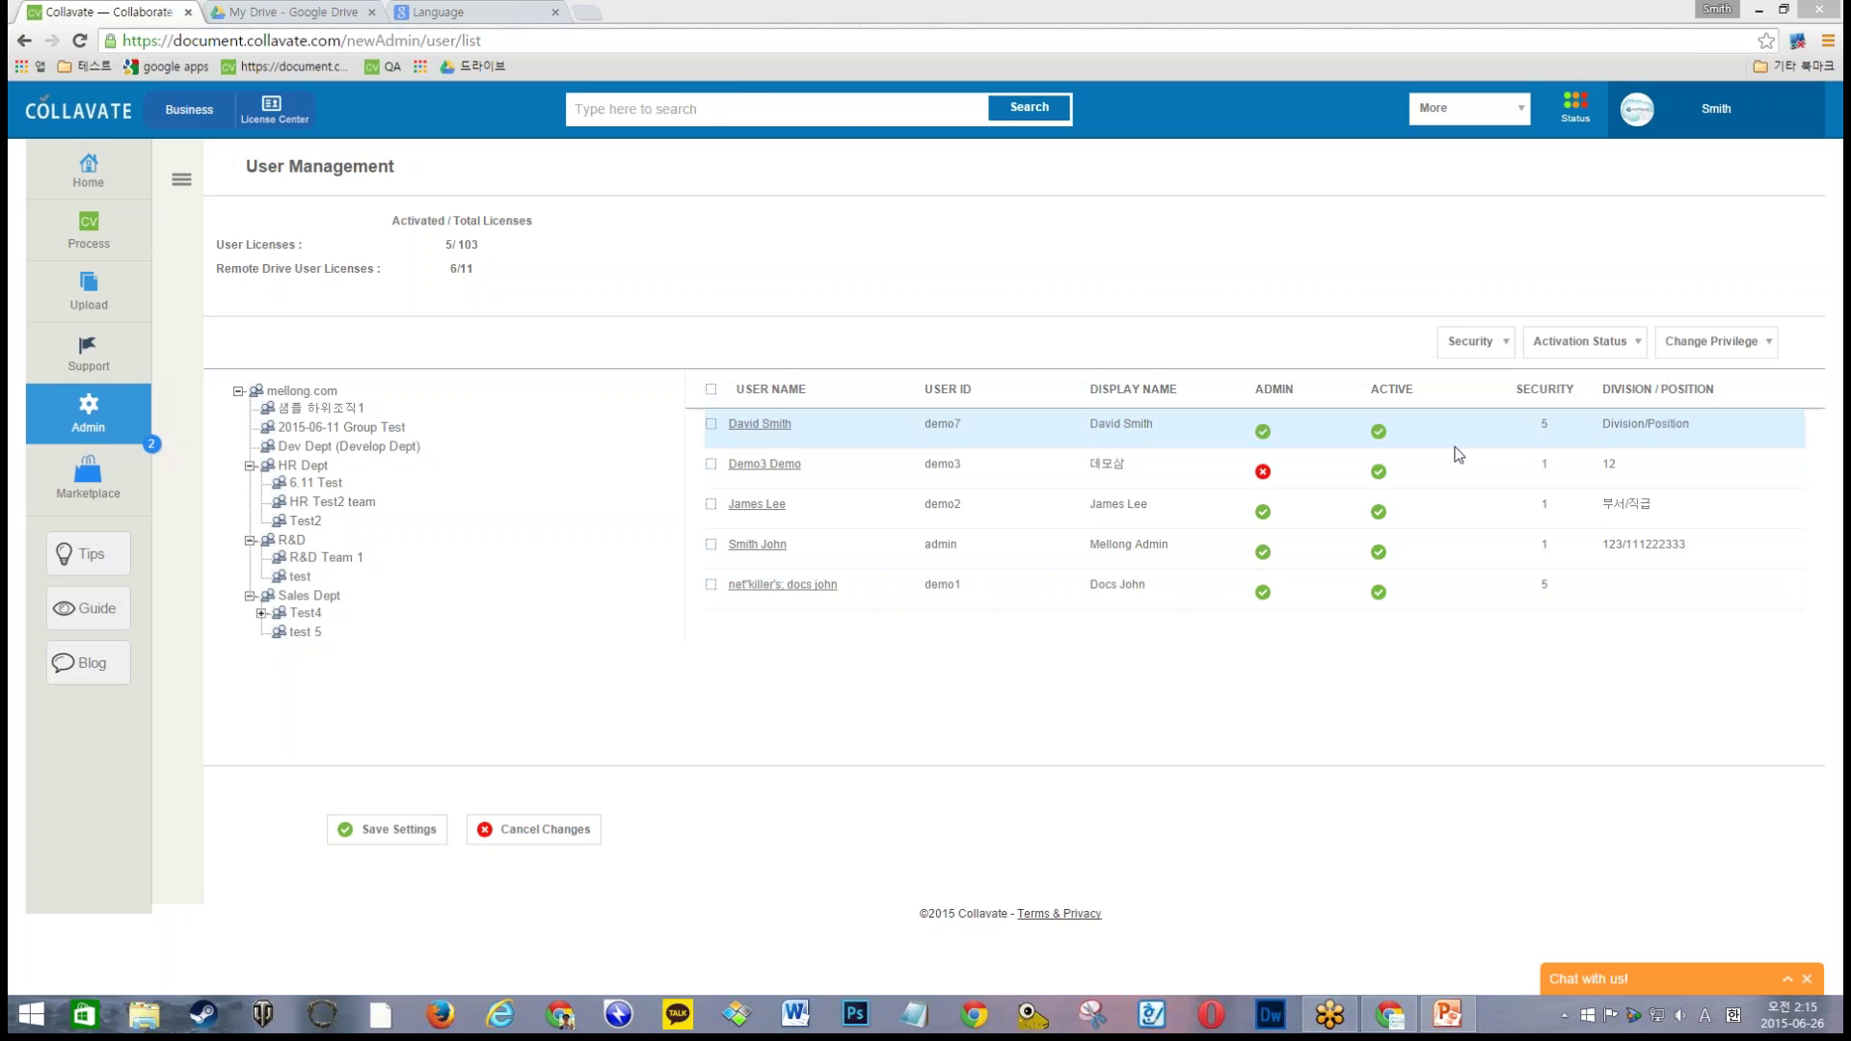
left_click(710, 424)
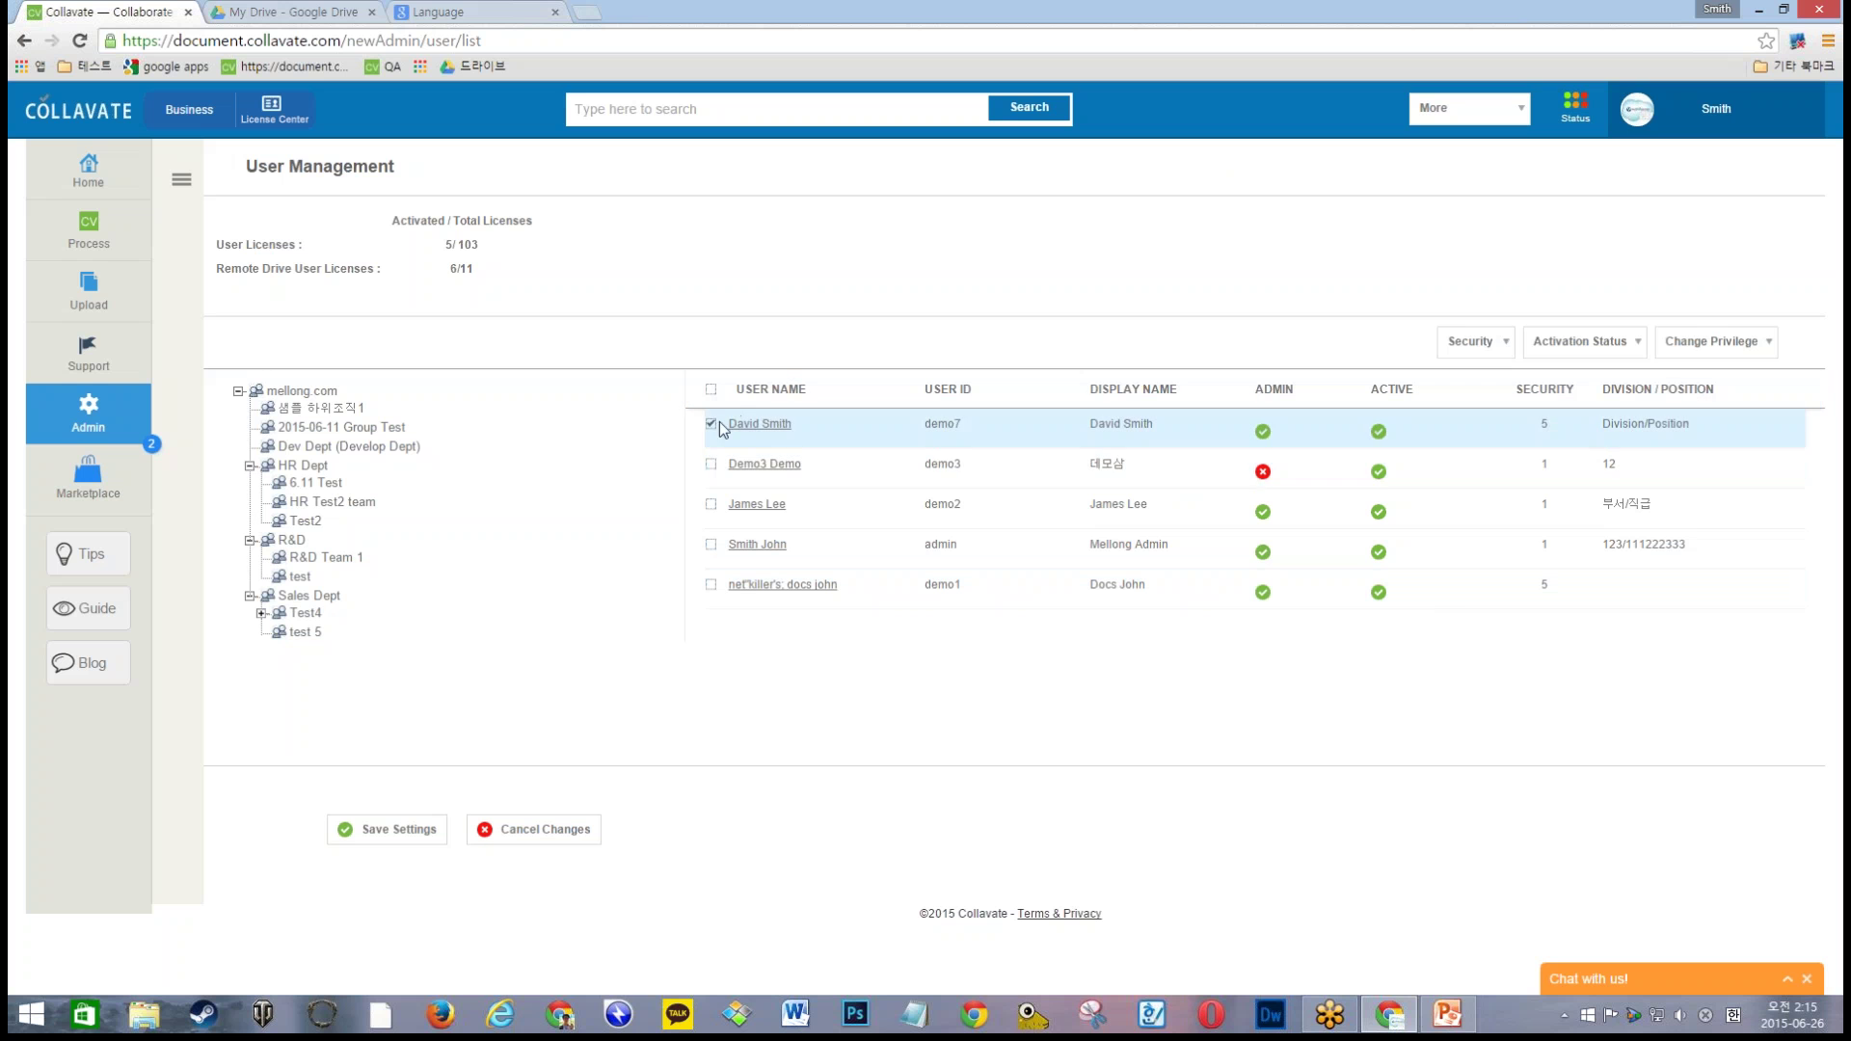
left_click(710, 425)
left_click(712, 466)
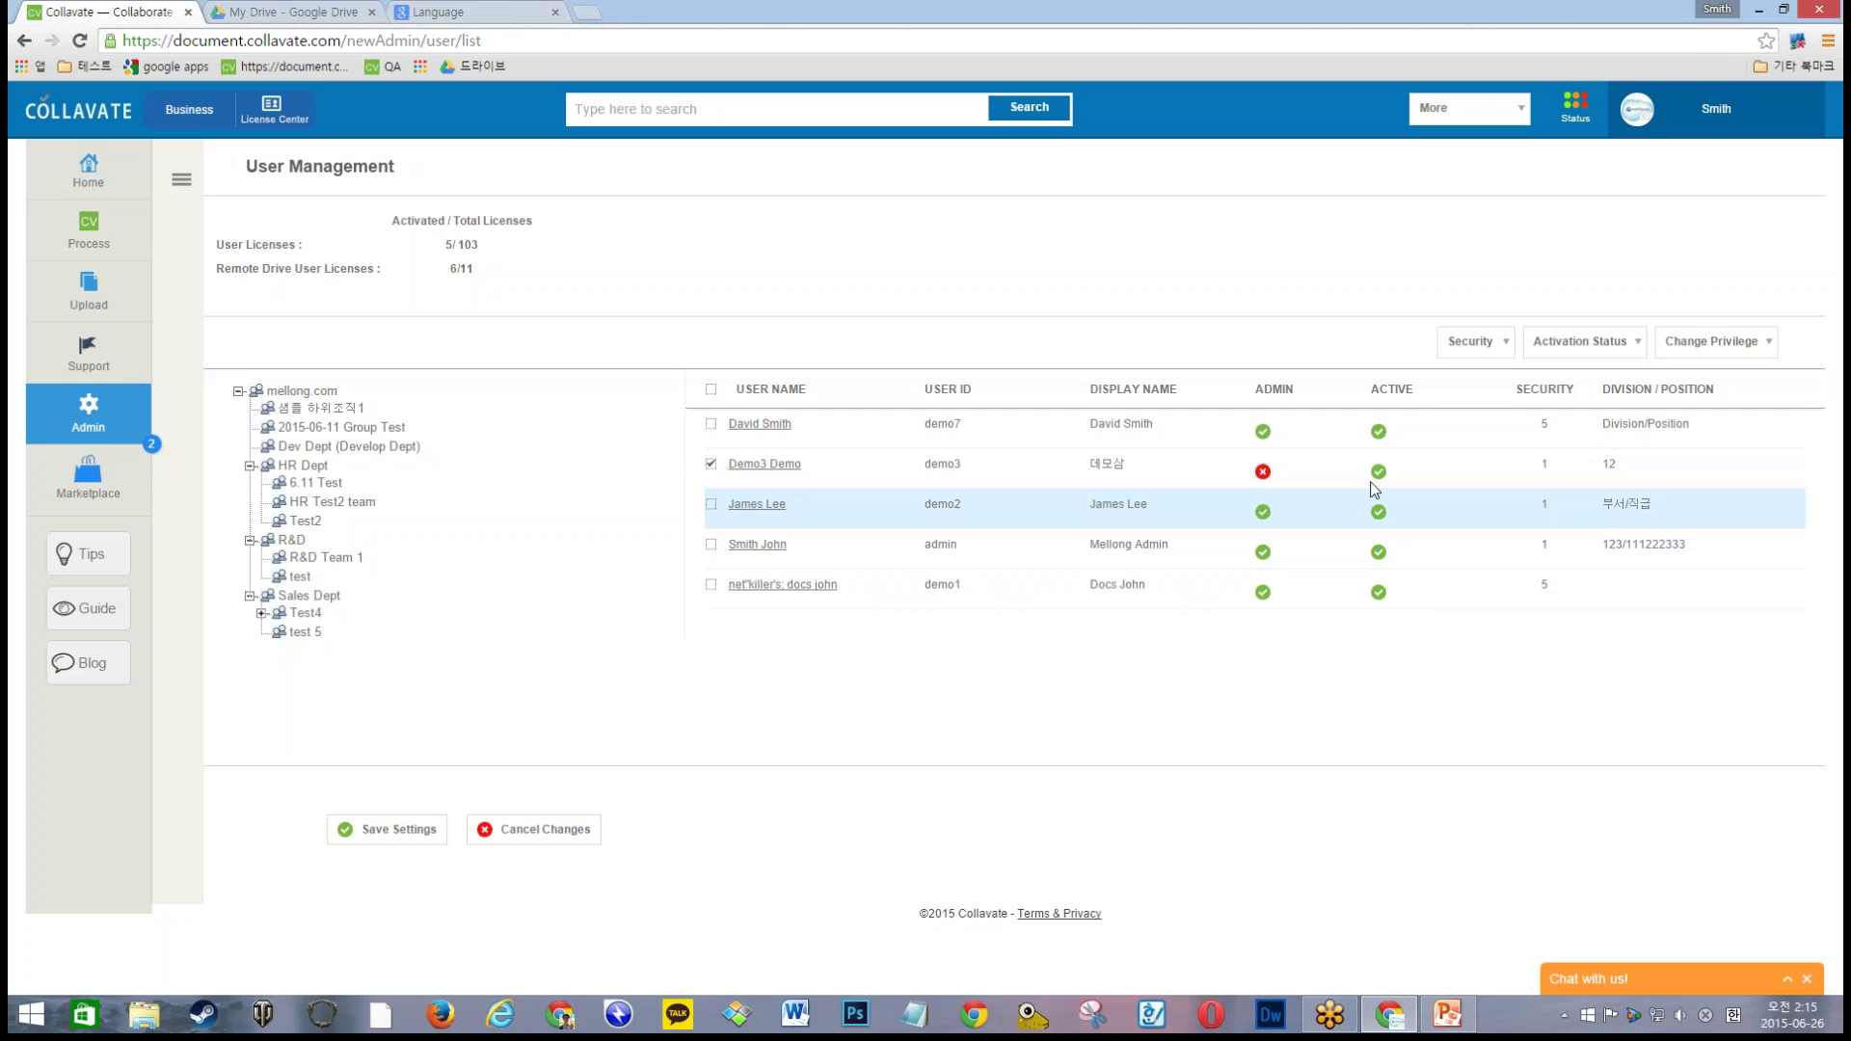
left_click(1497, 343)
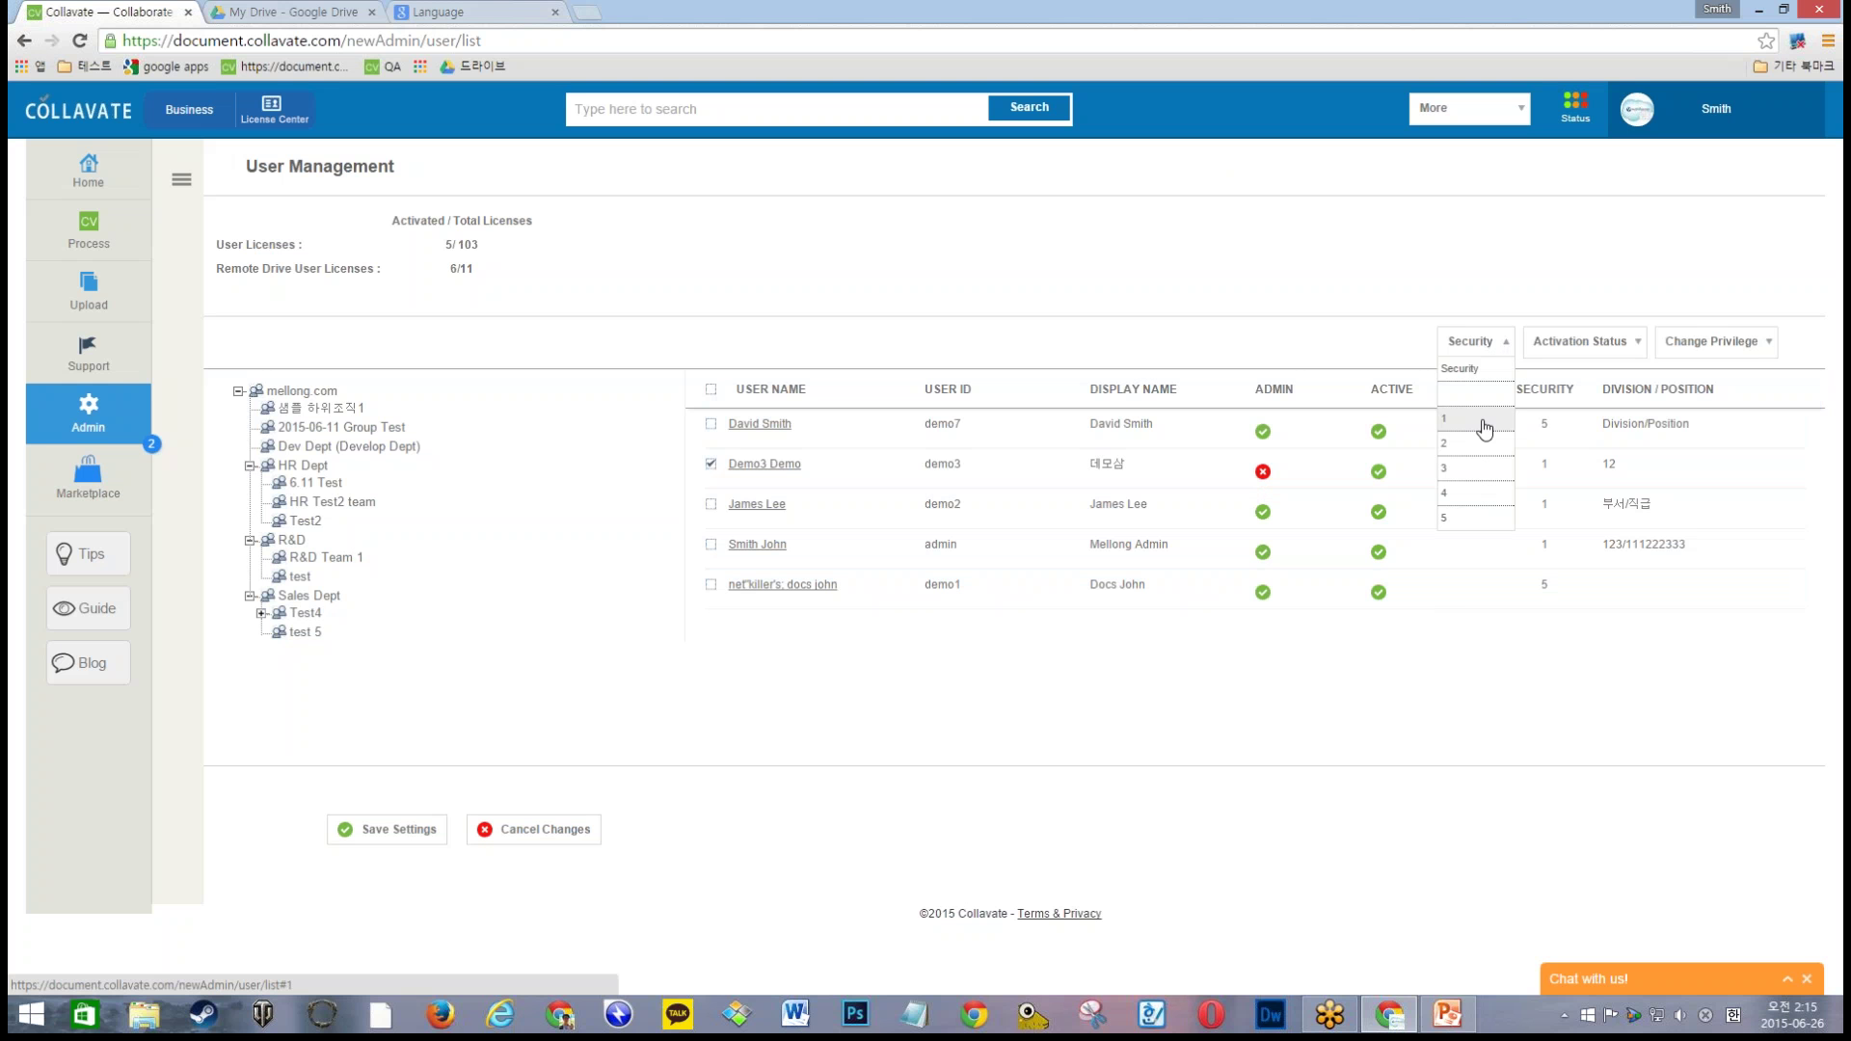
left_click(1504, 492)
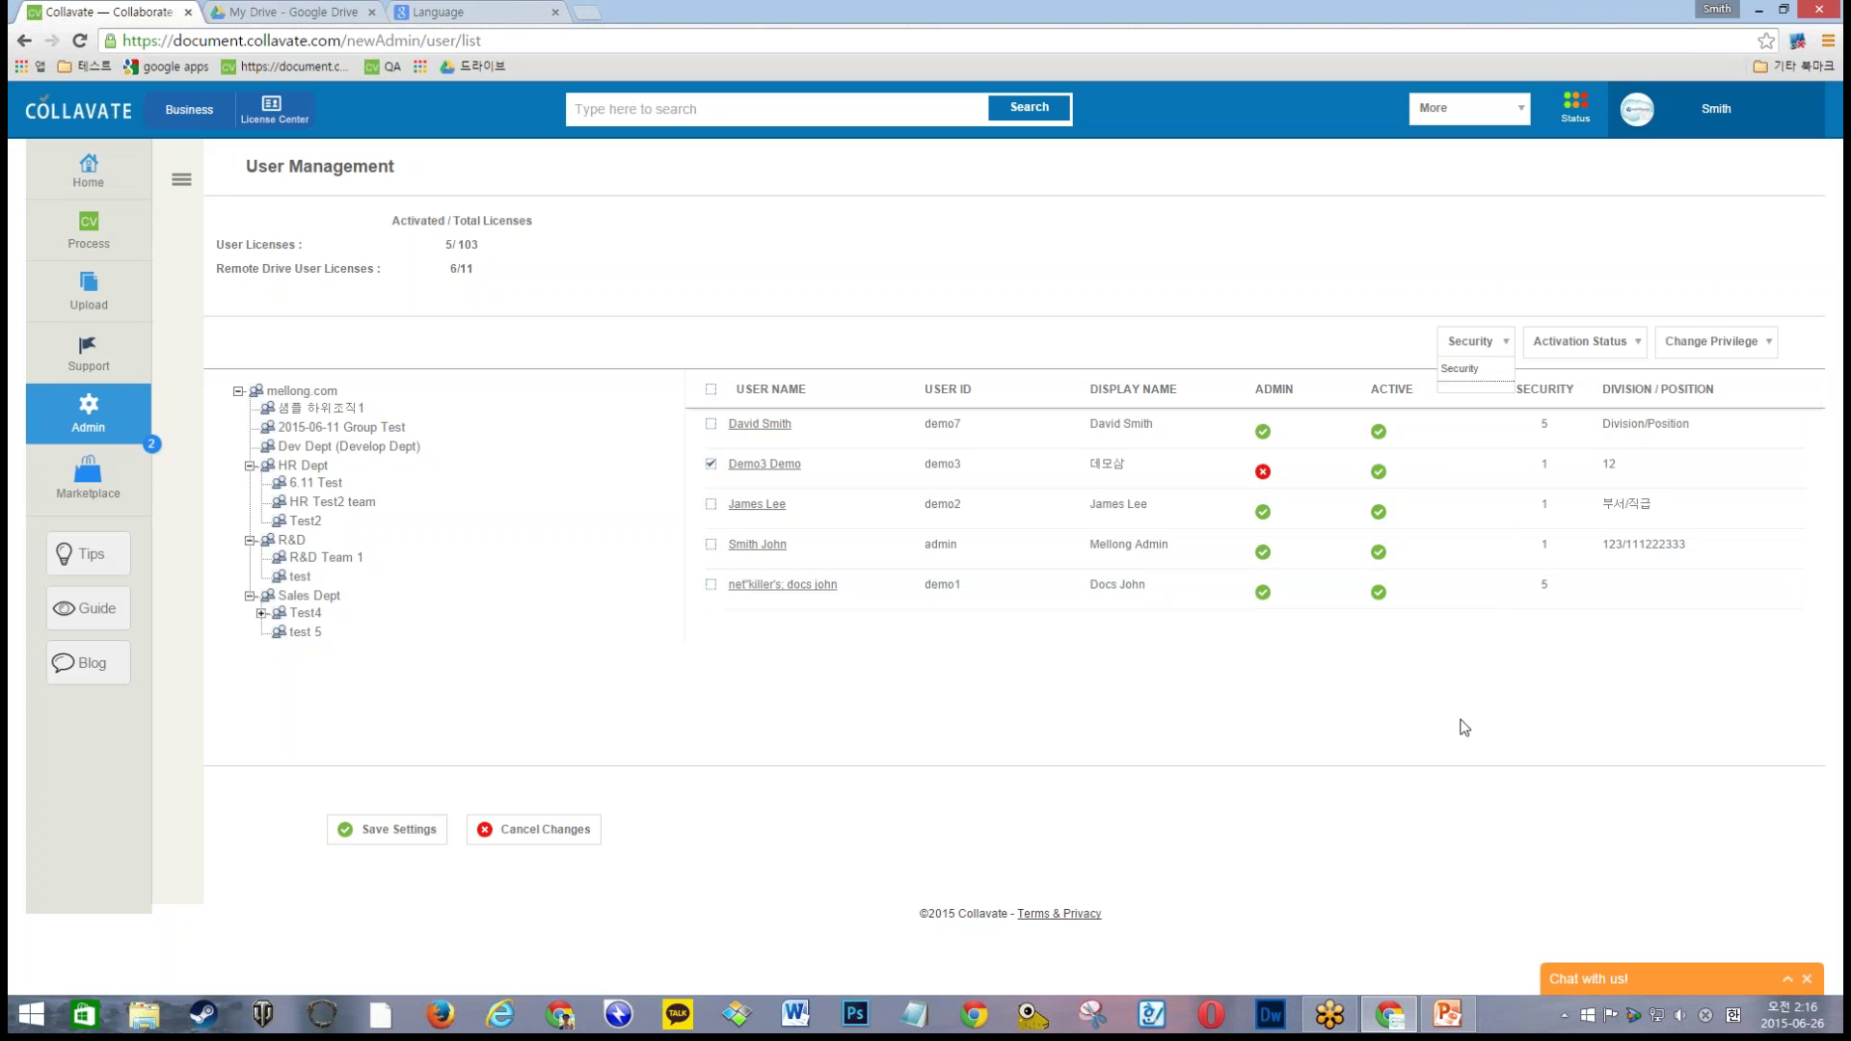
left_click(1586, 341)
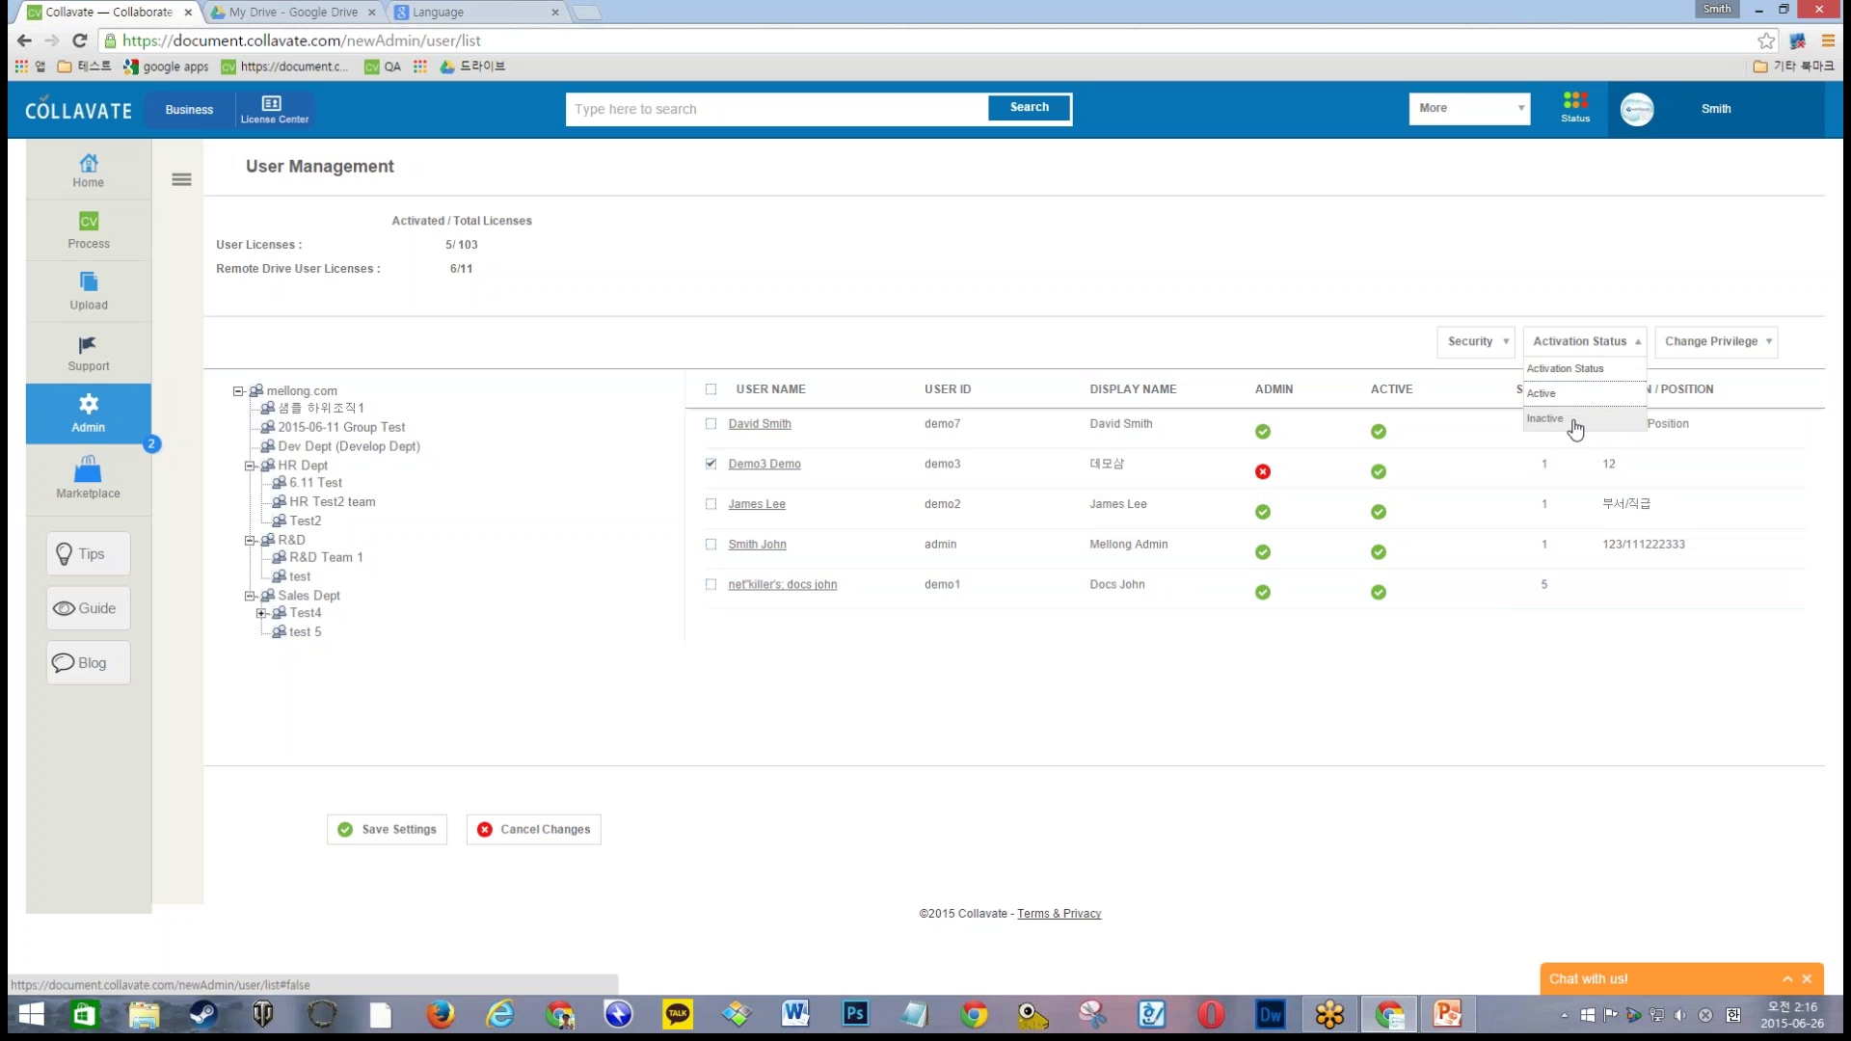
left_click(933, 711)
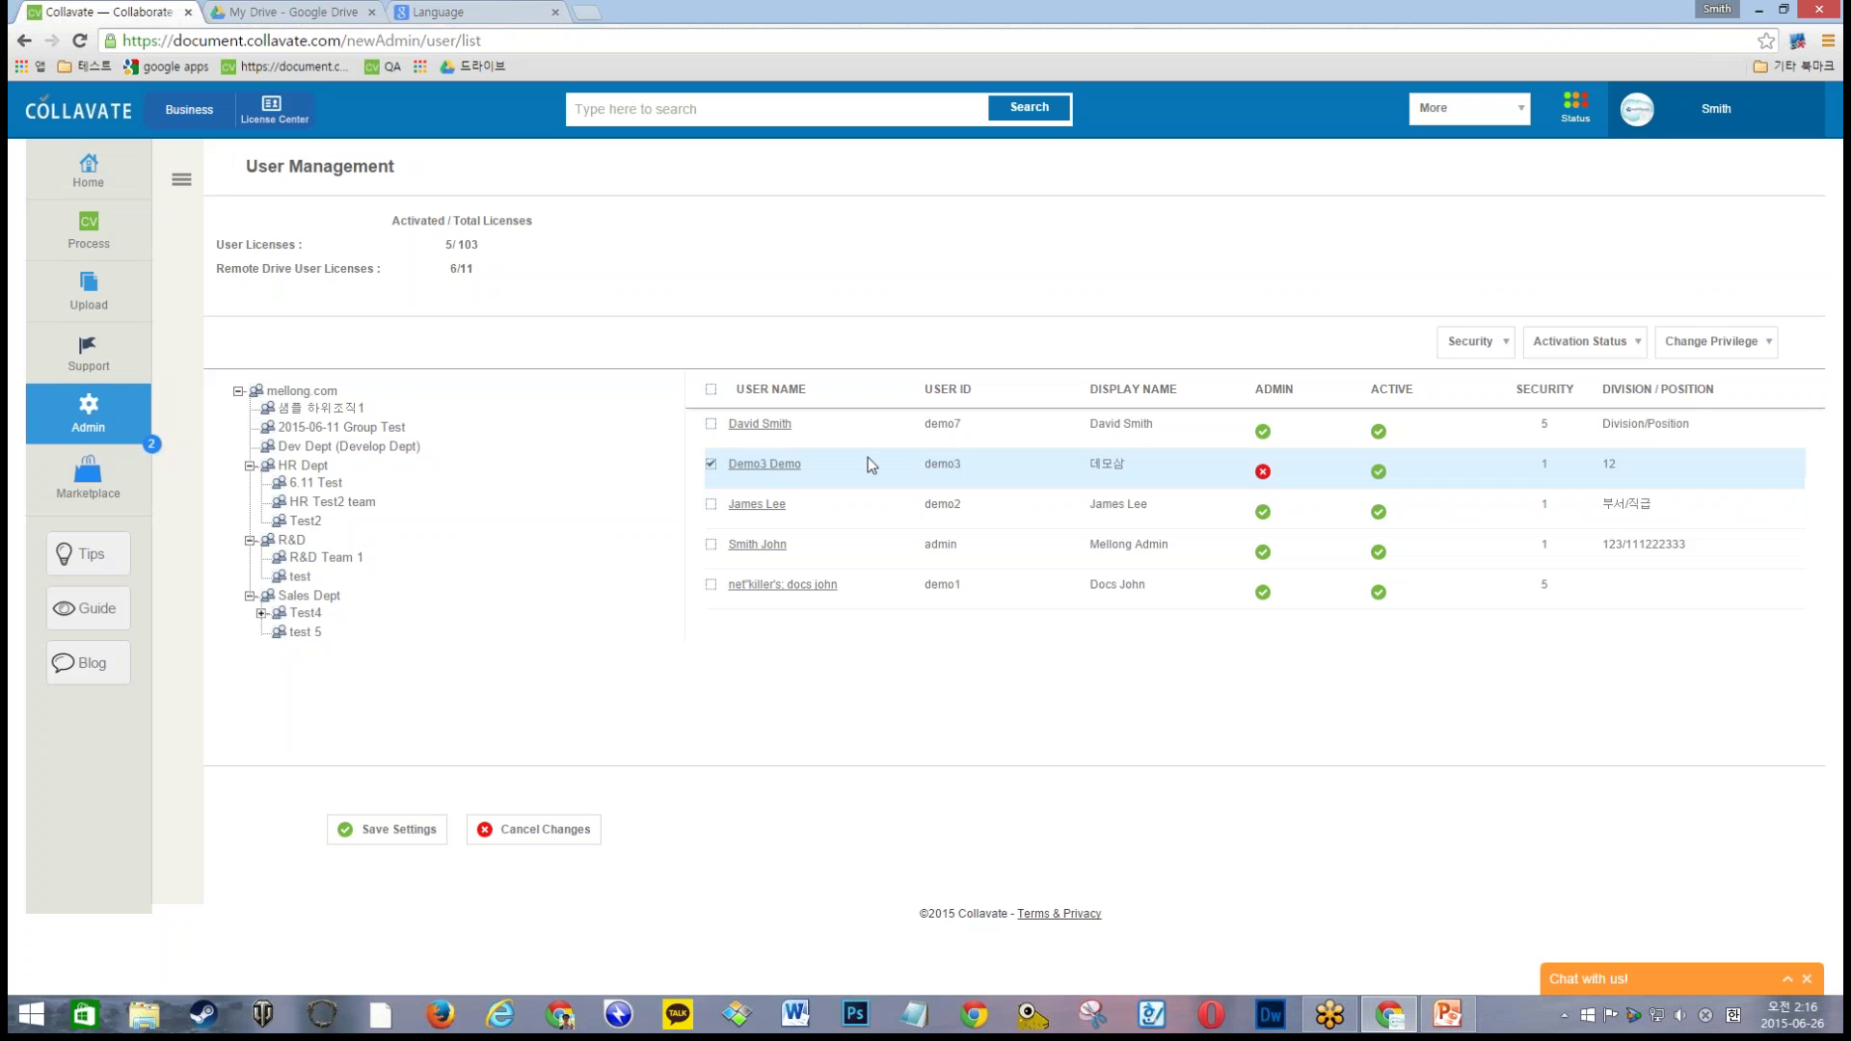
left_click(1595, 348)
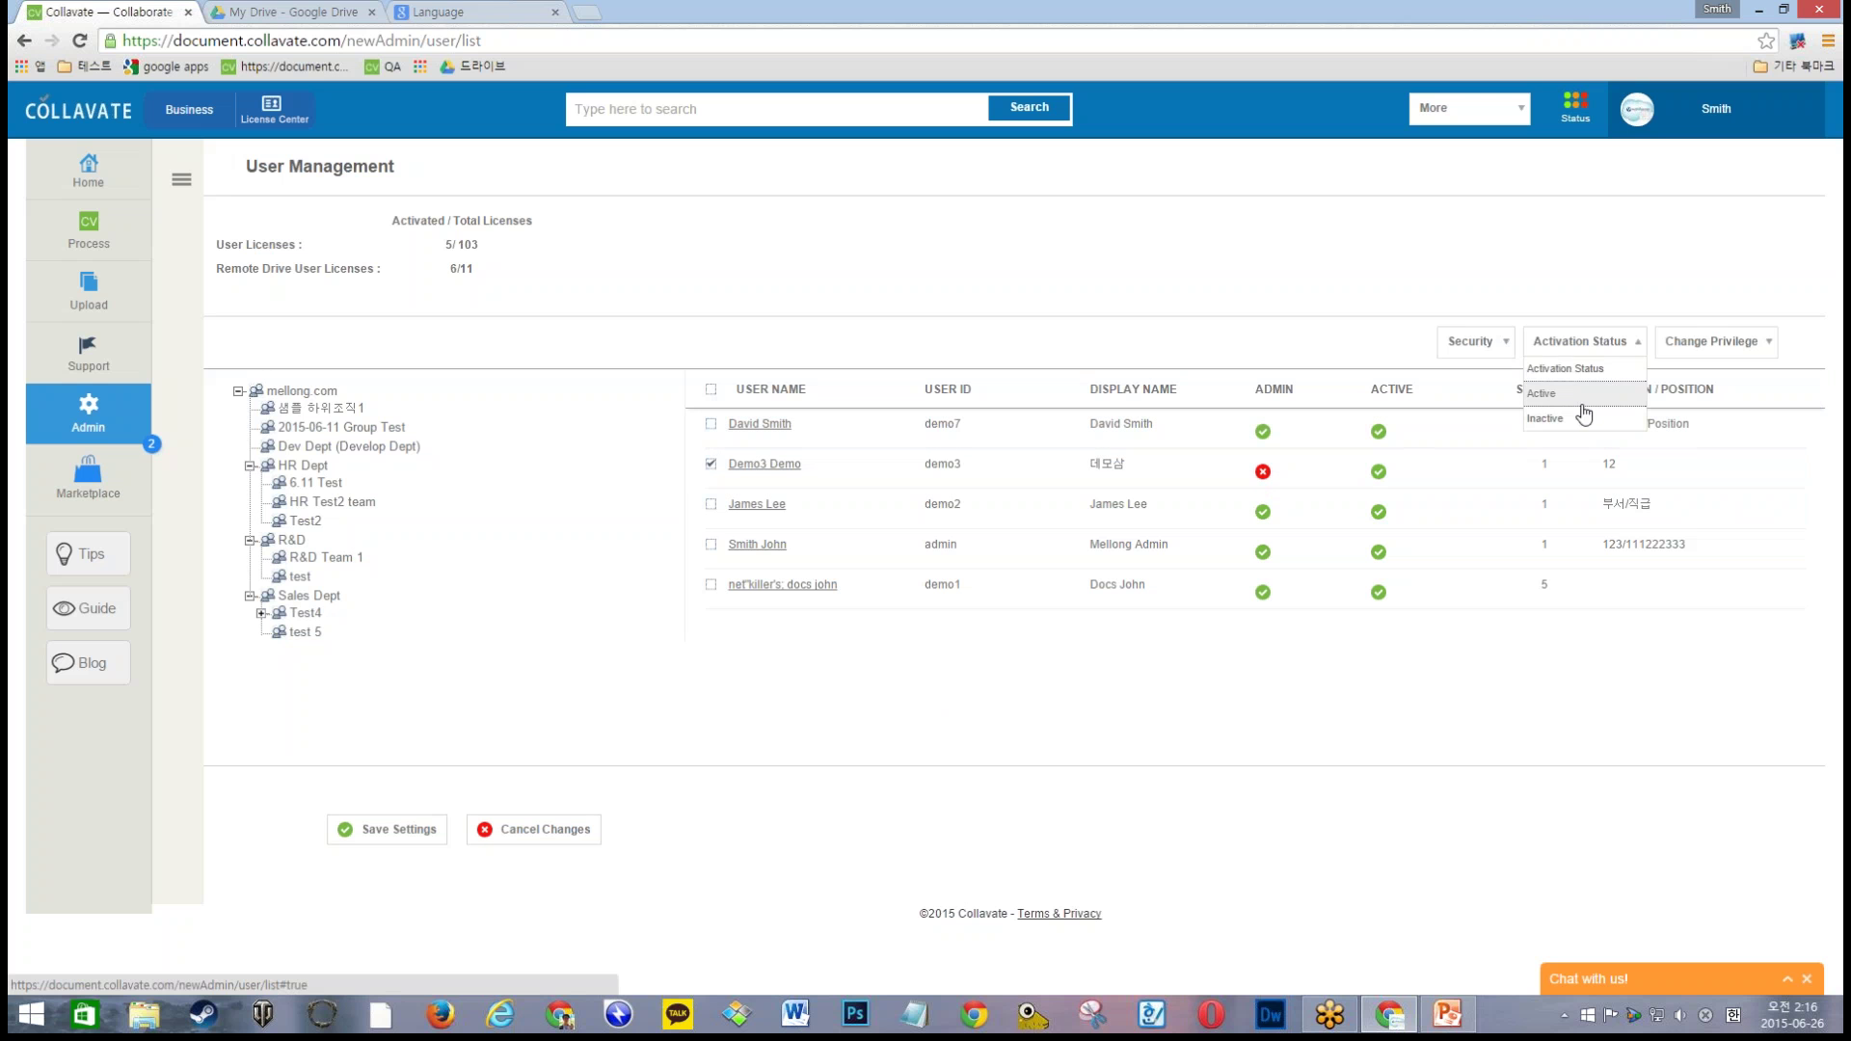
left_click(1389, 718)
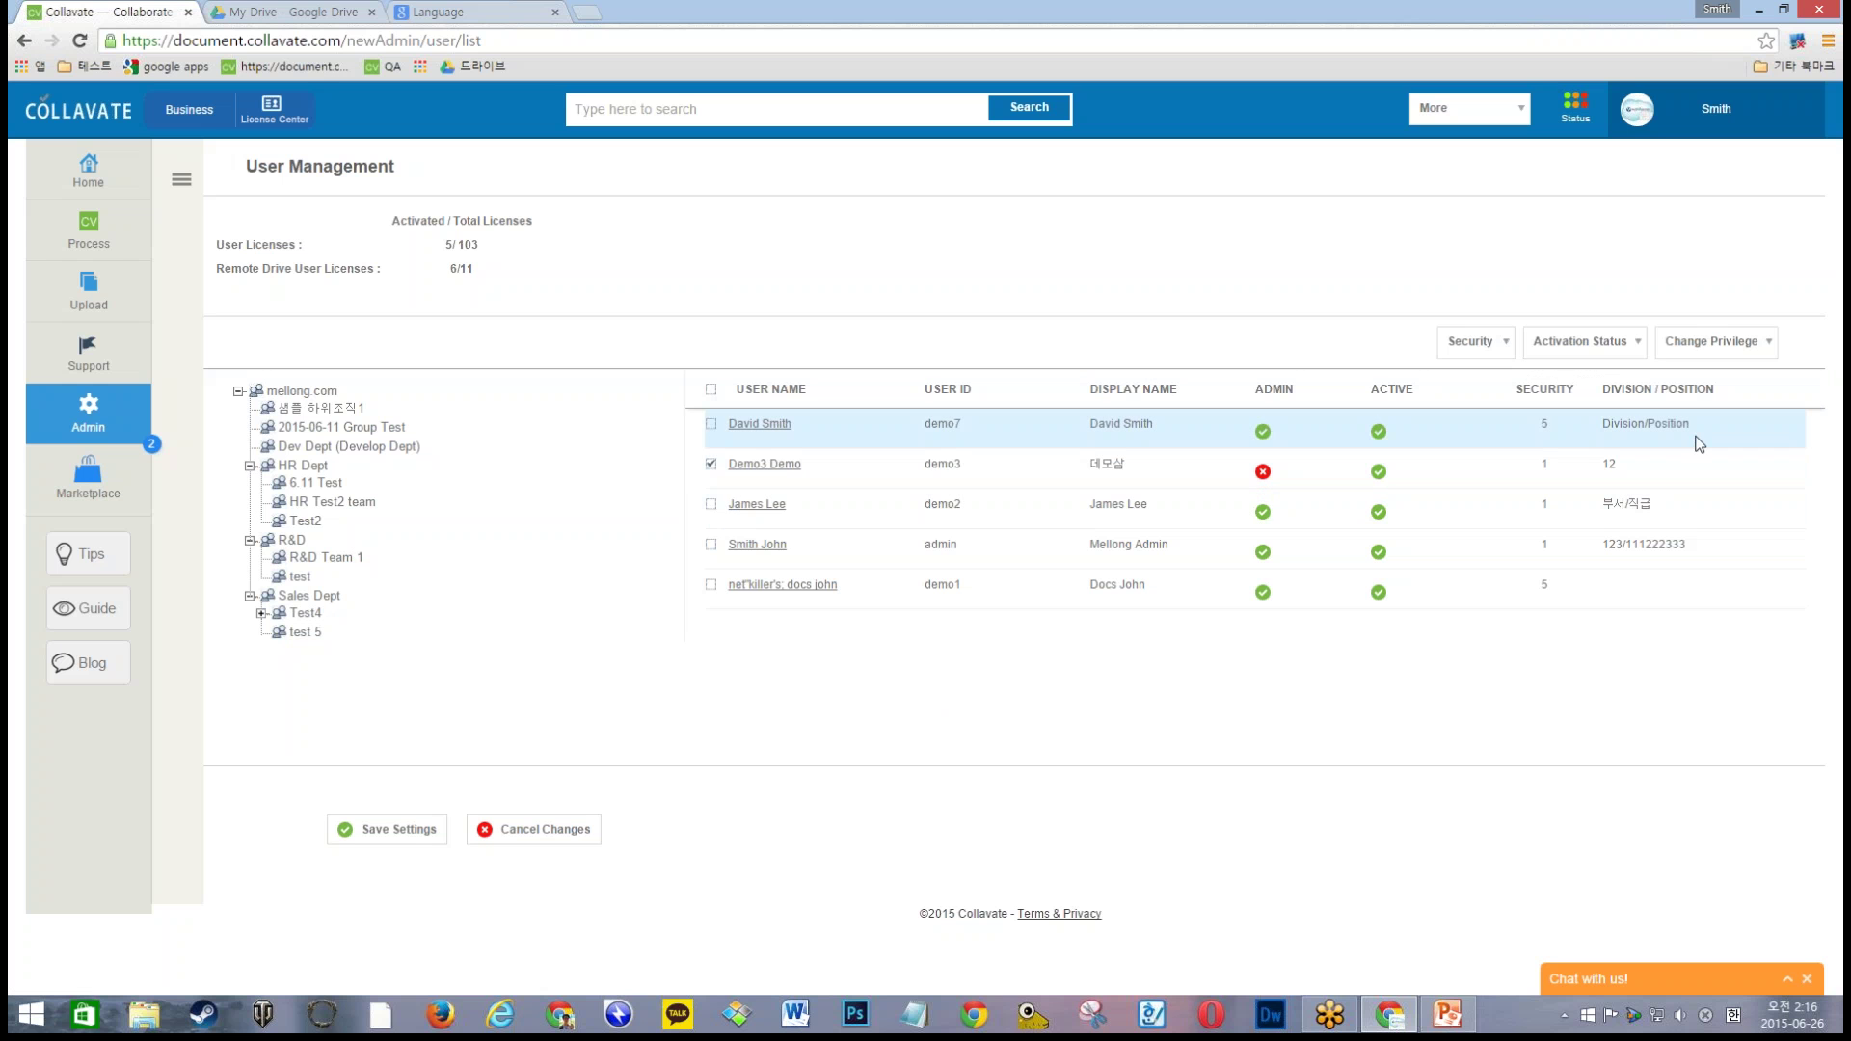
left_click(1706, 344)
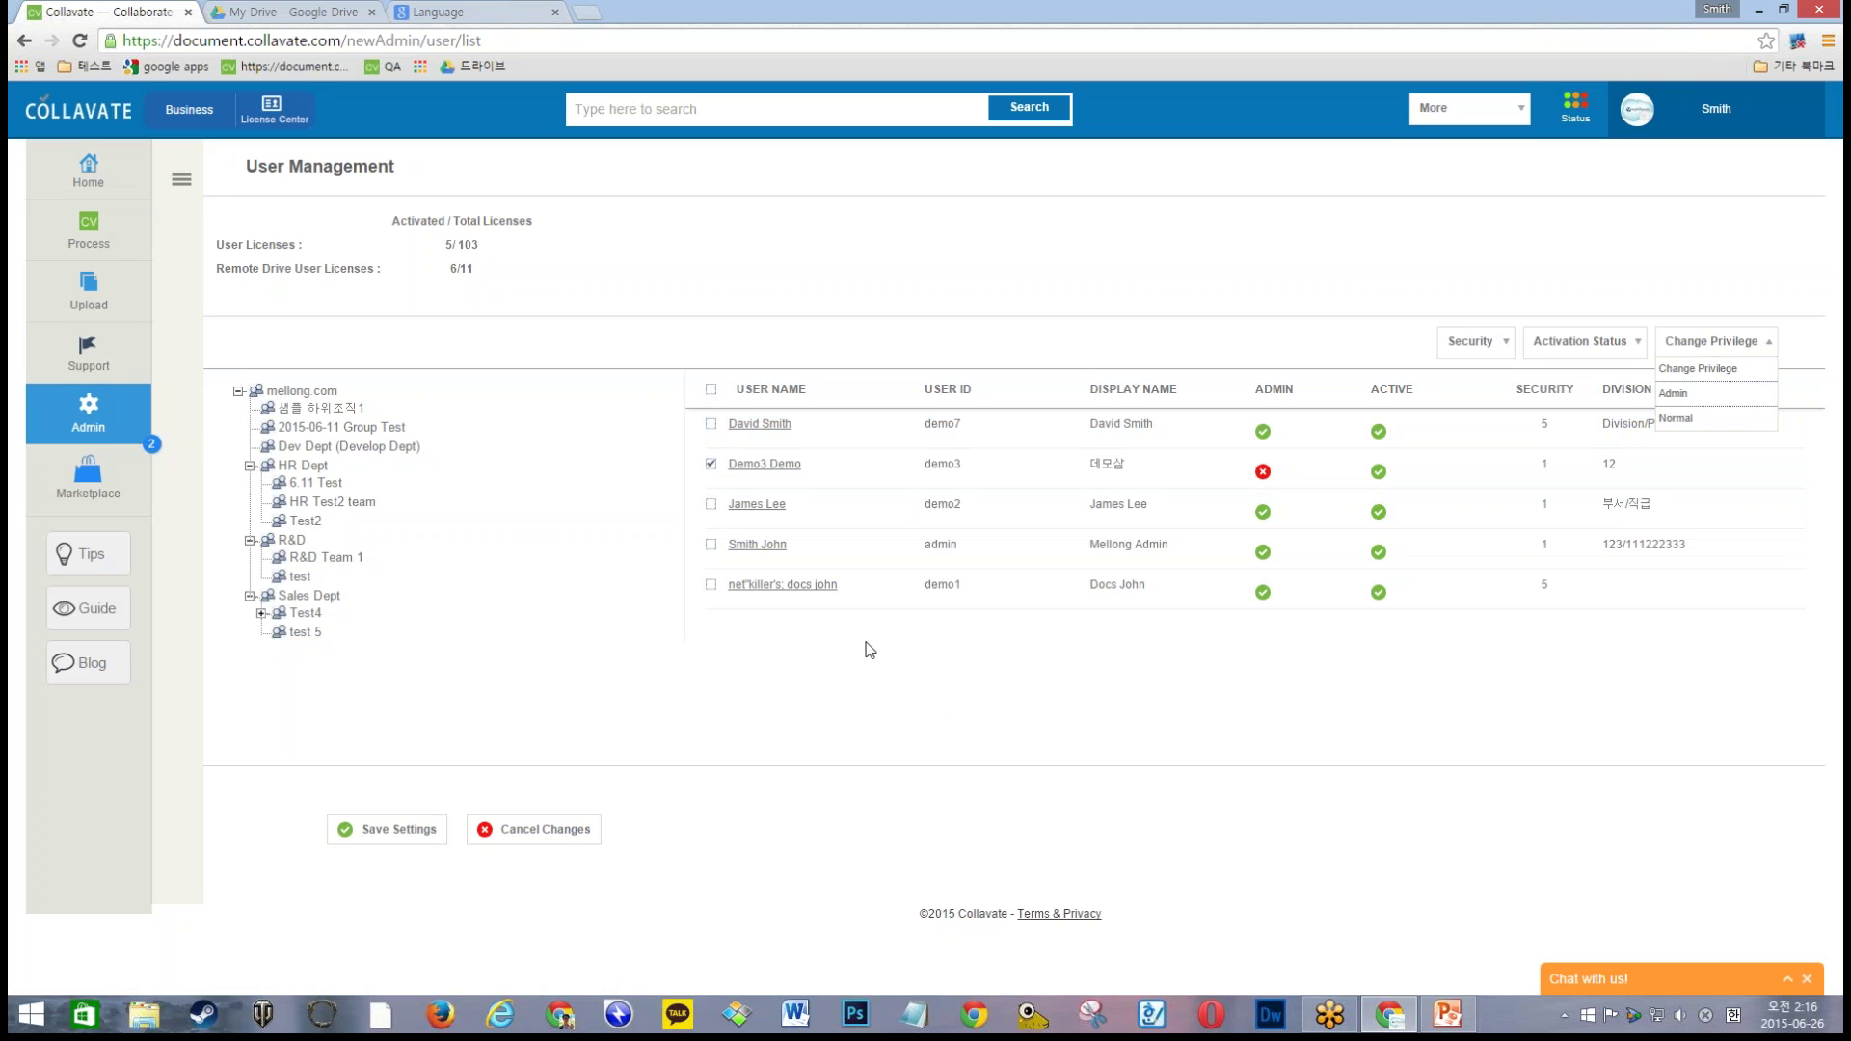
left_click(897, 651)
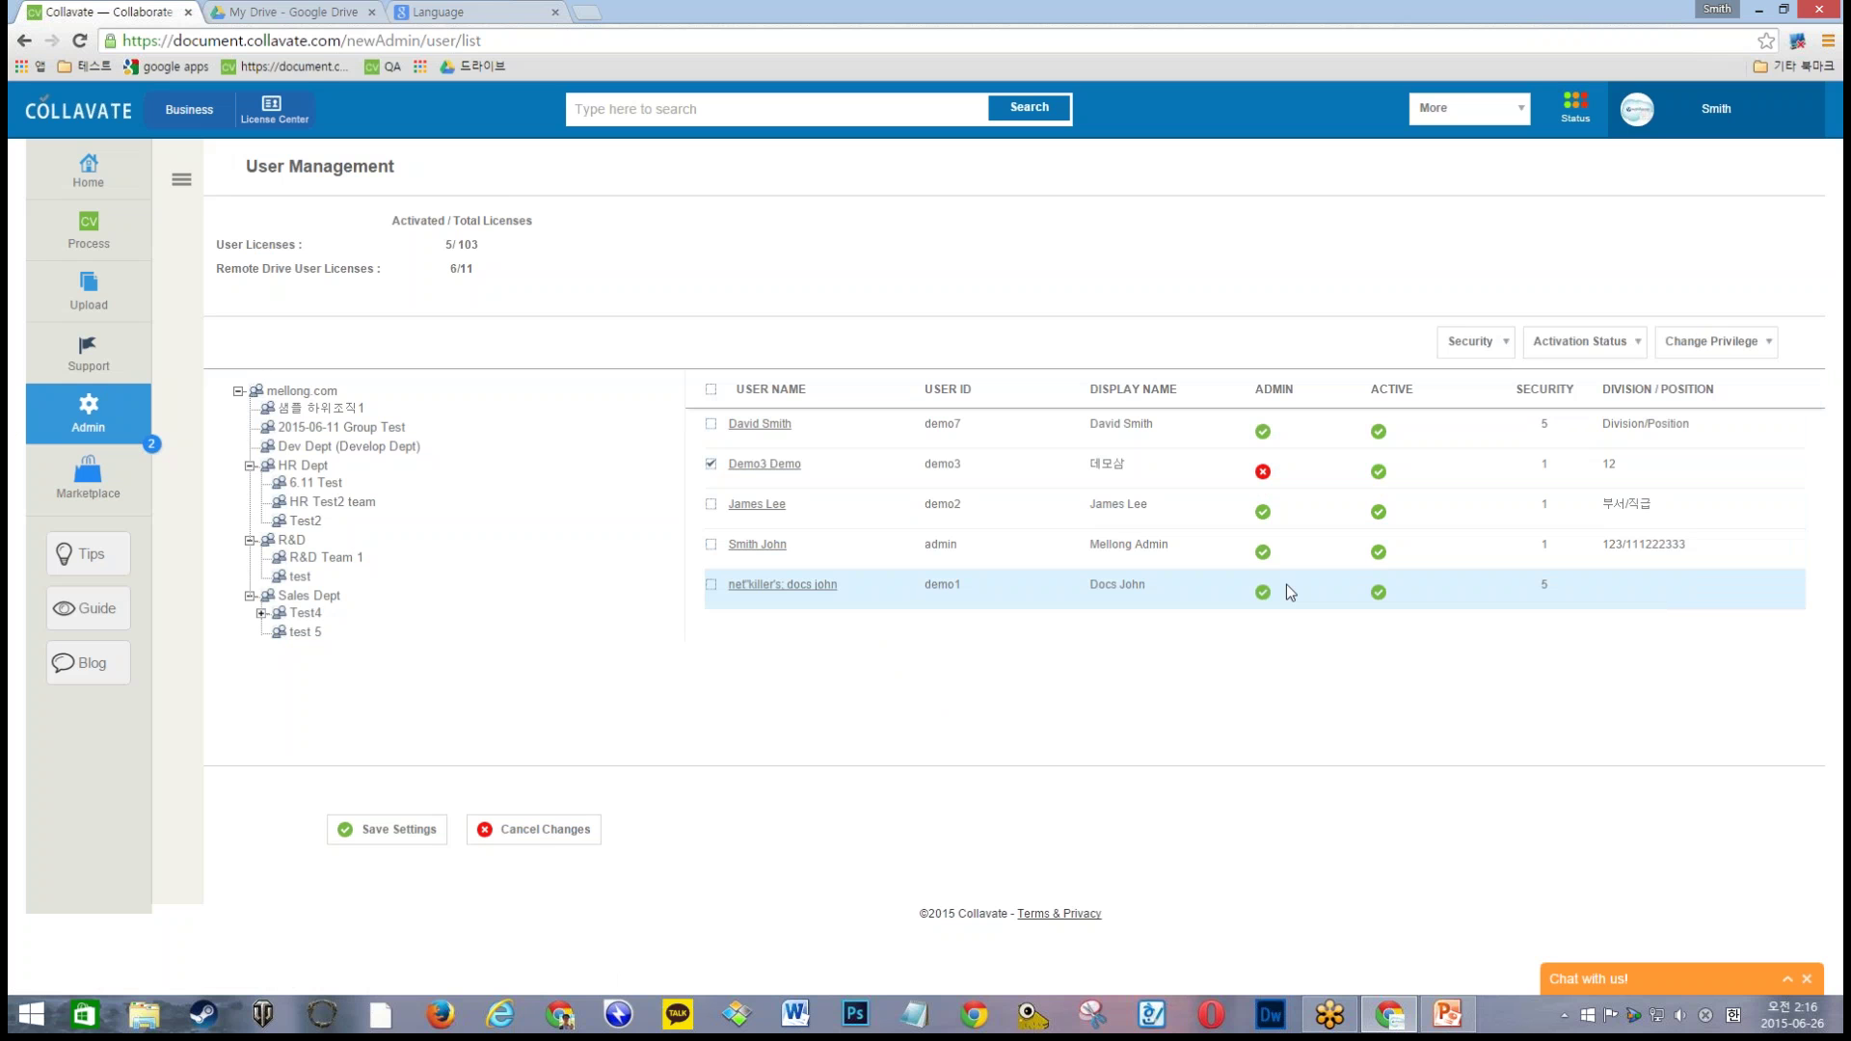
Step: Open the Domain Shared TAGs page, returning to it after a brief visit to Documents
left_click(183, 188)
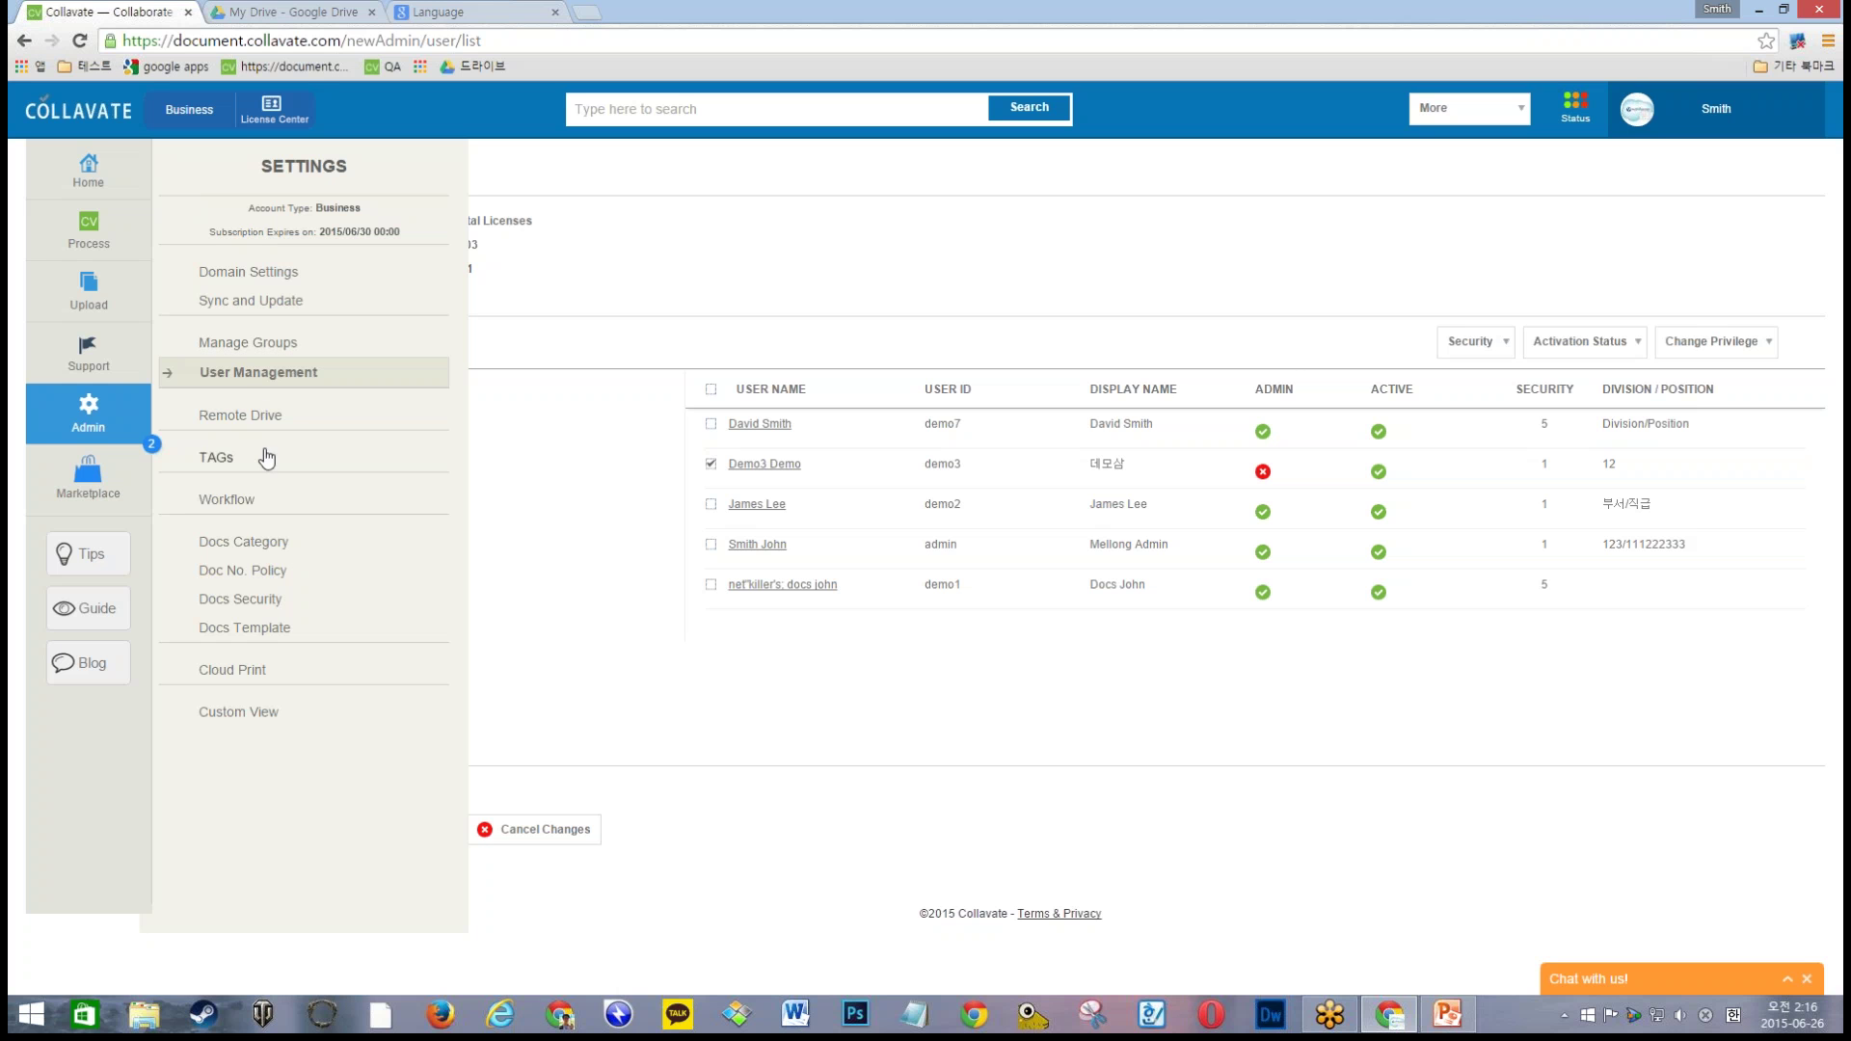
left_click(236, 482)
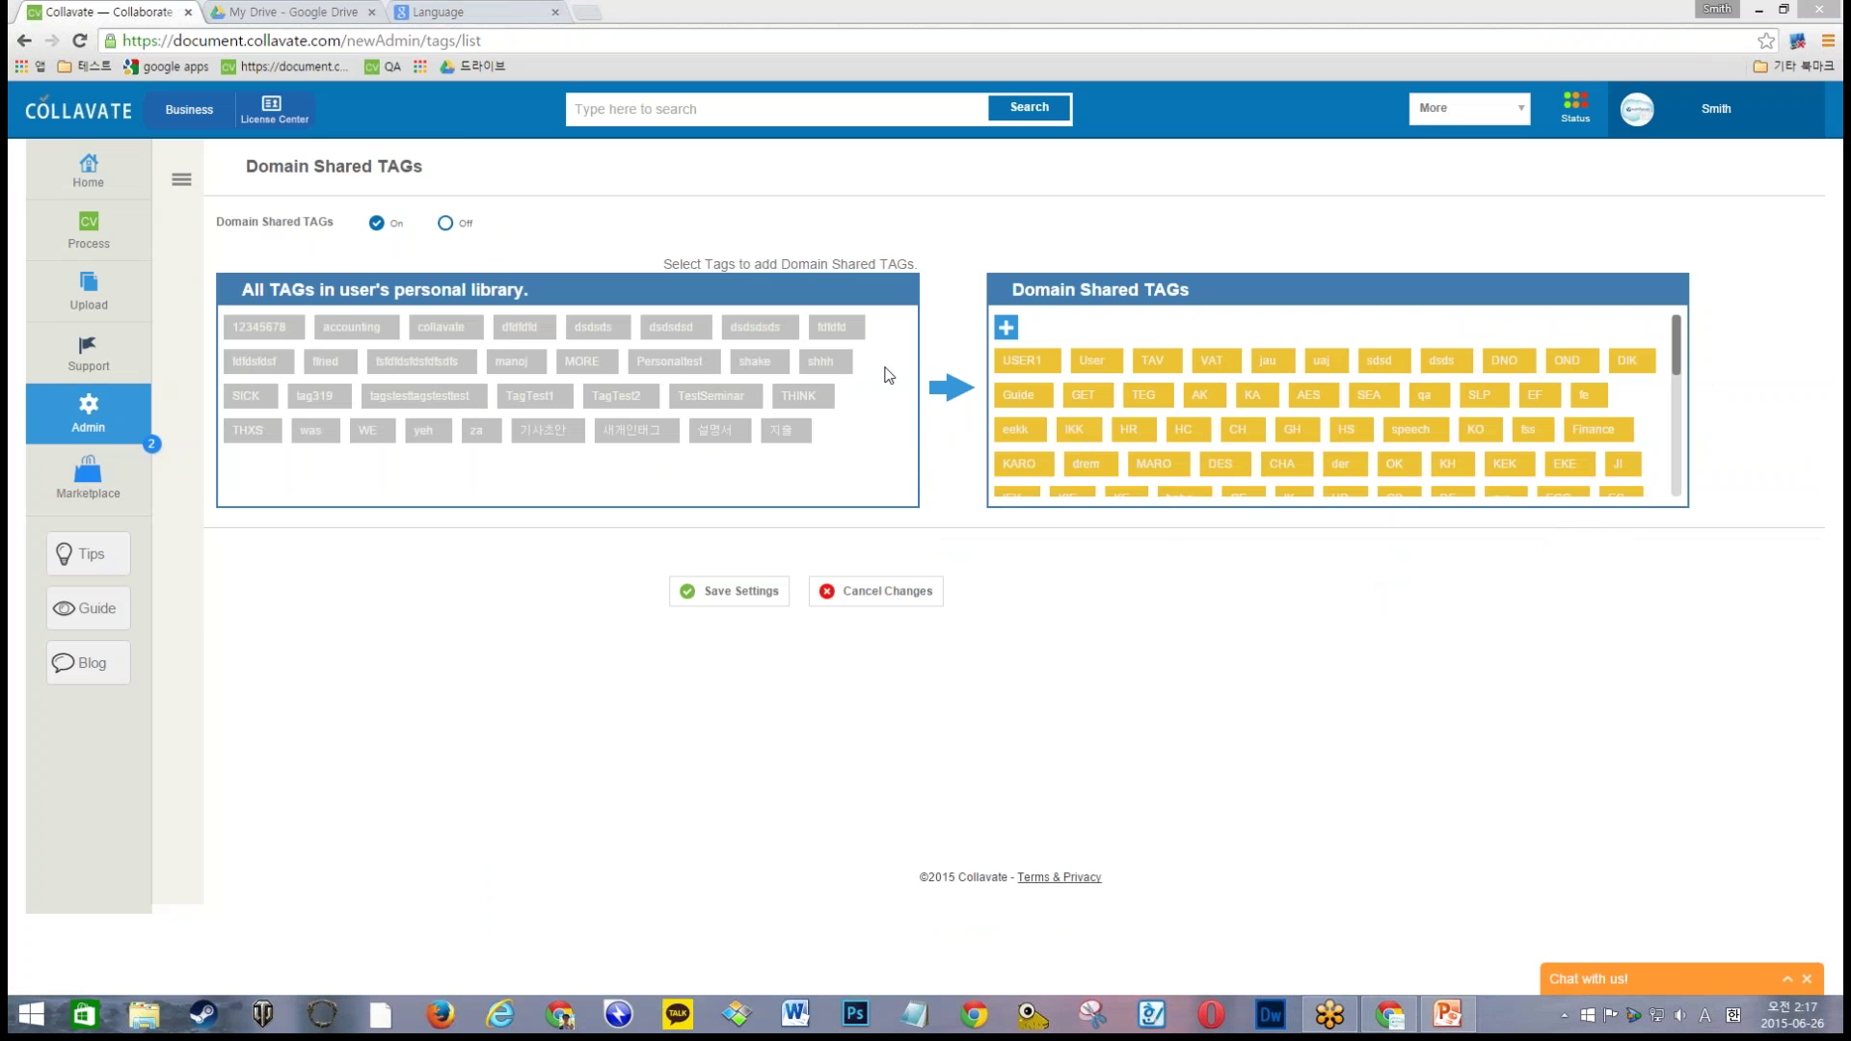
left_click(88, 170)
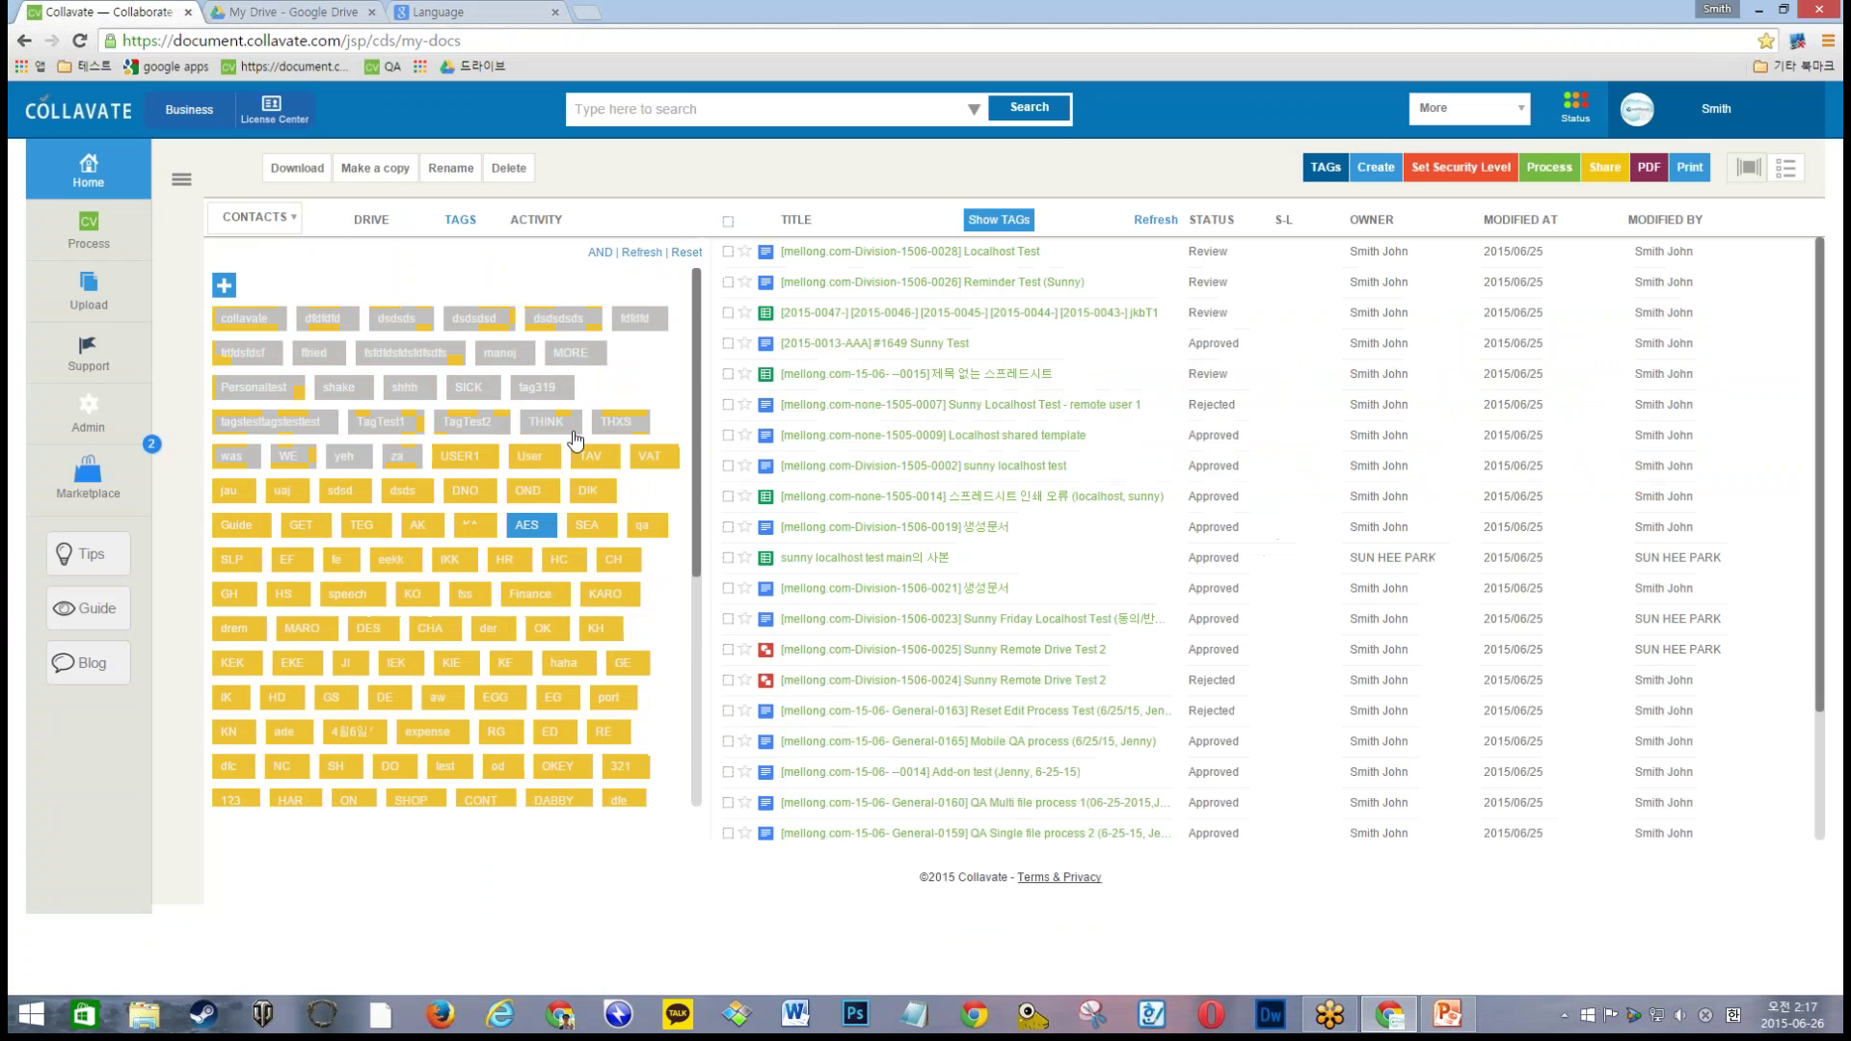
left_click(88, 412)
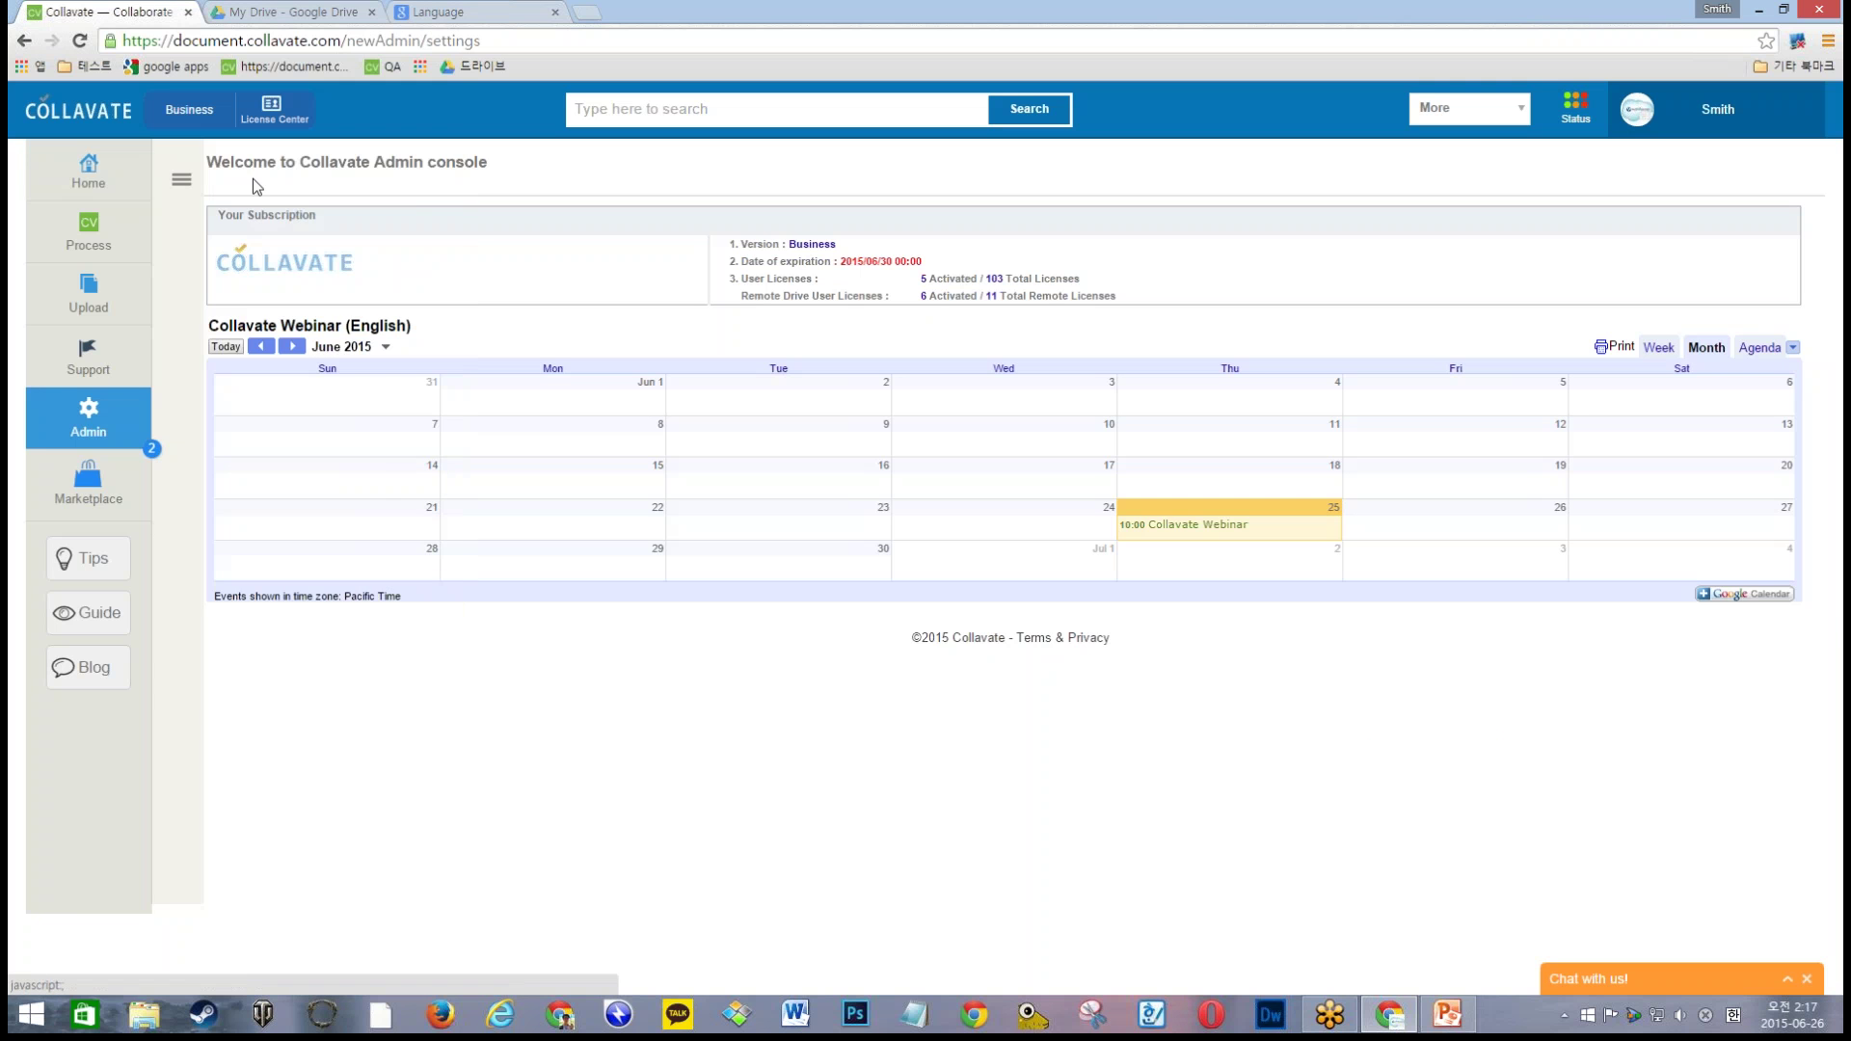
left_click(182, 182)
left_click(218, 468)
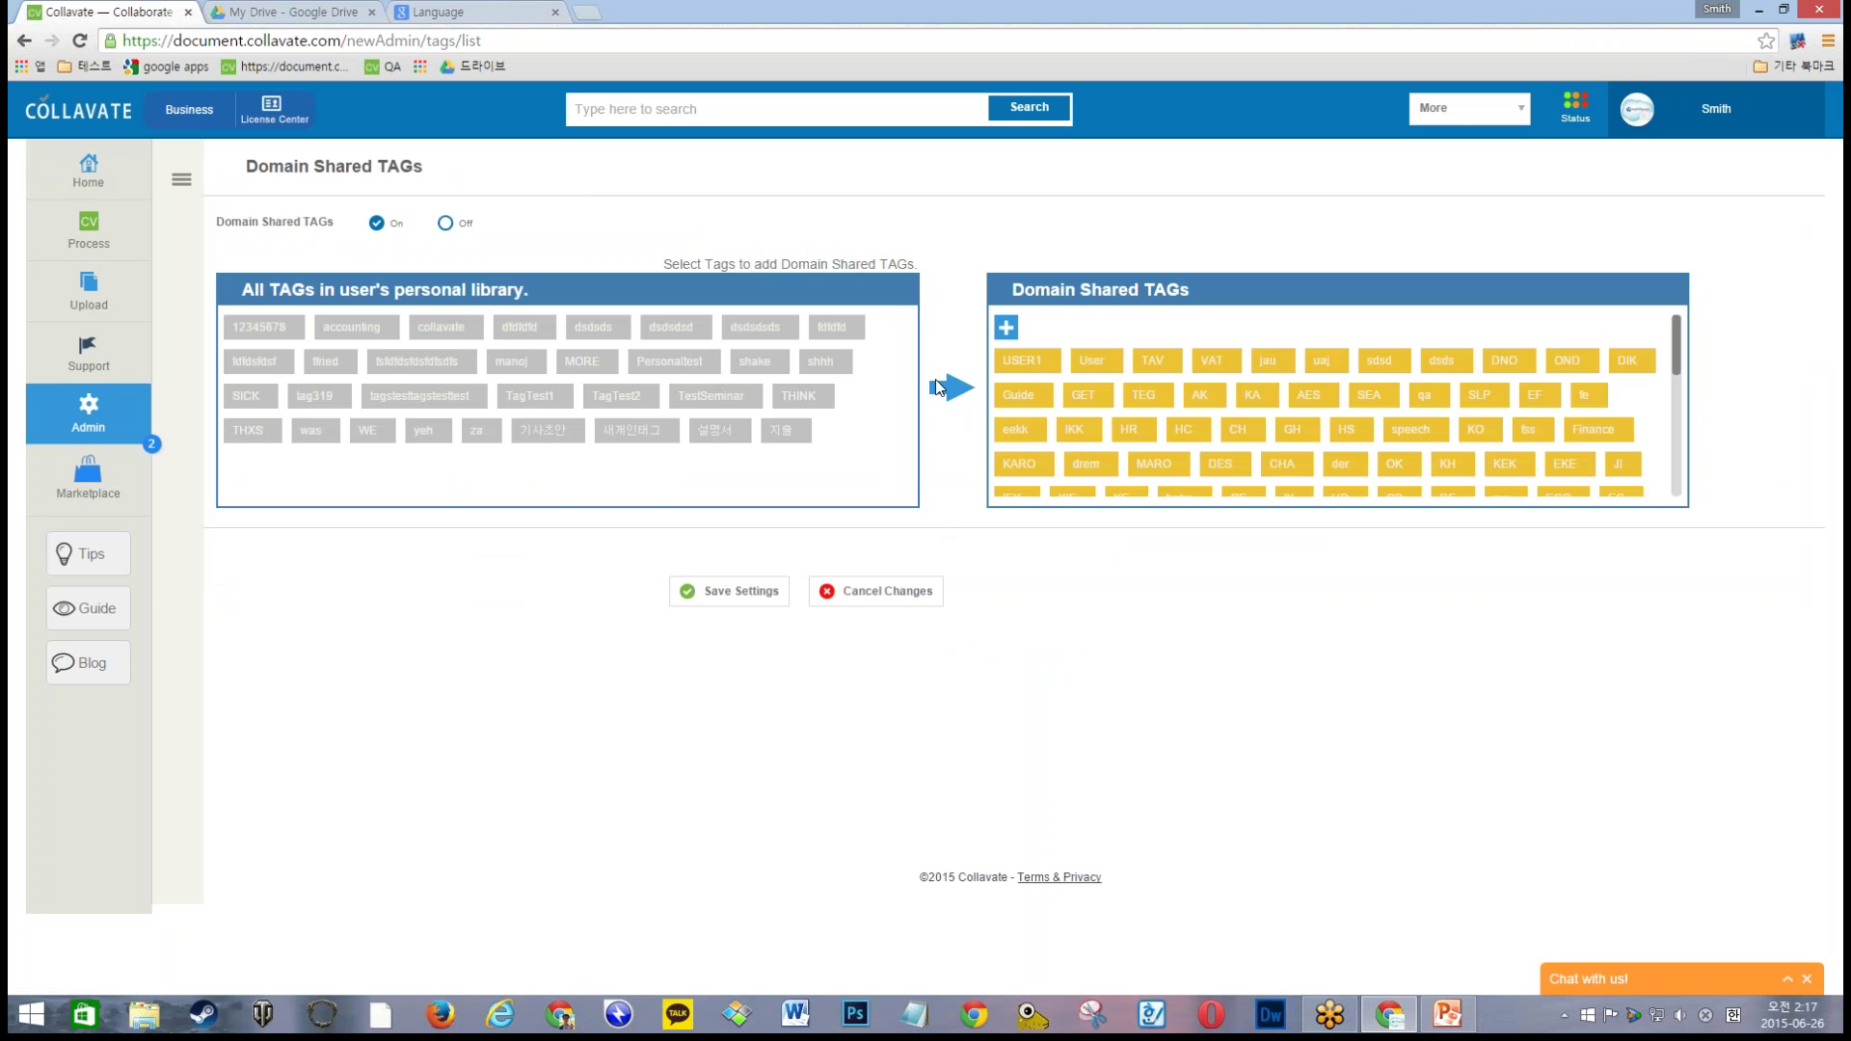
Step: Add a 'Webinar' tag to Domain Shared TAGs, then bring up the admin Settings list
left_click(835, 327)
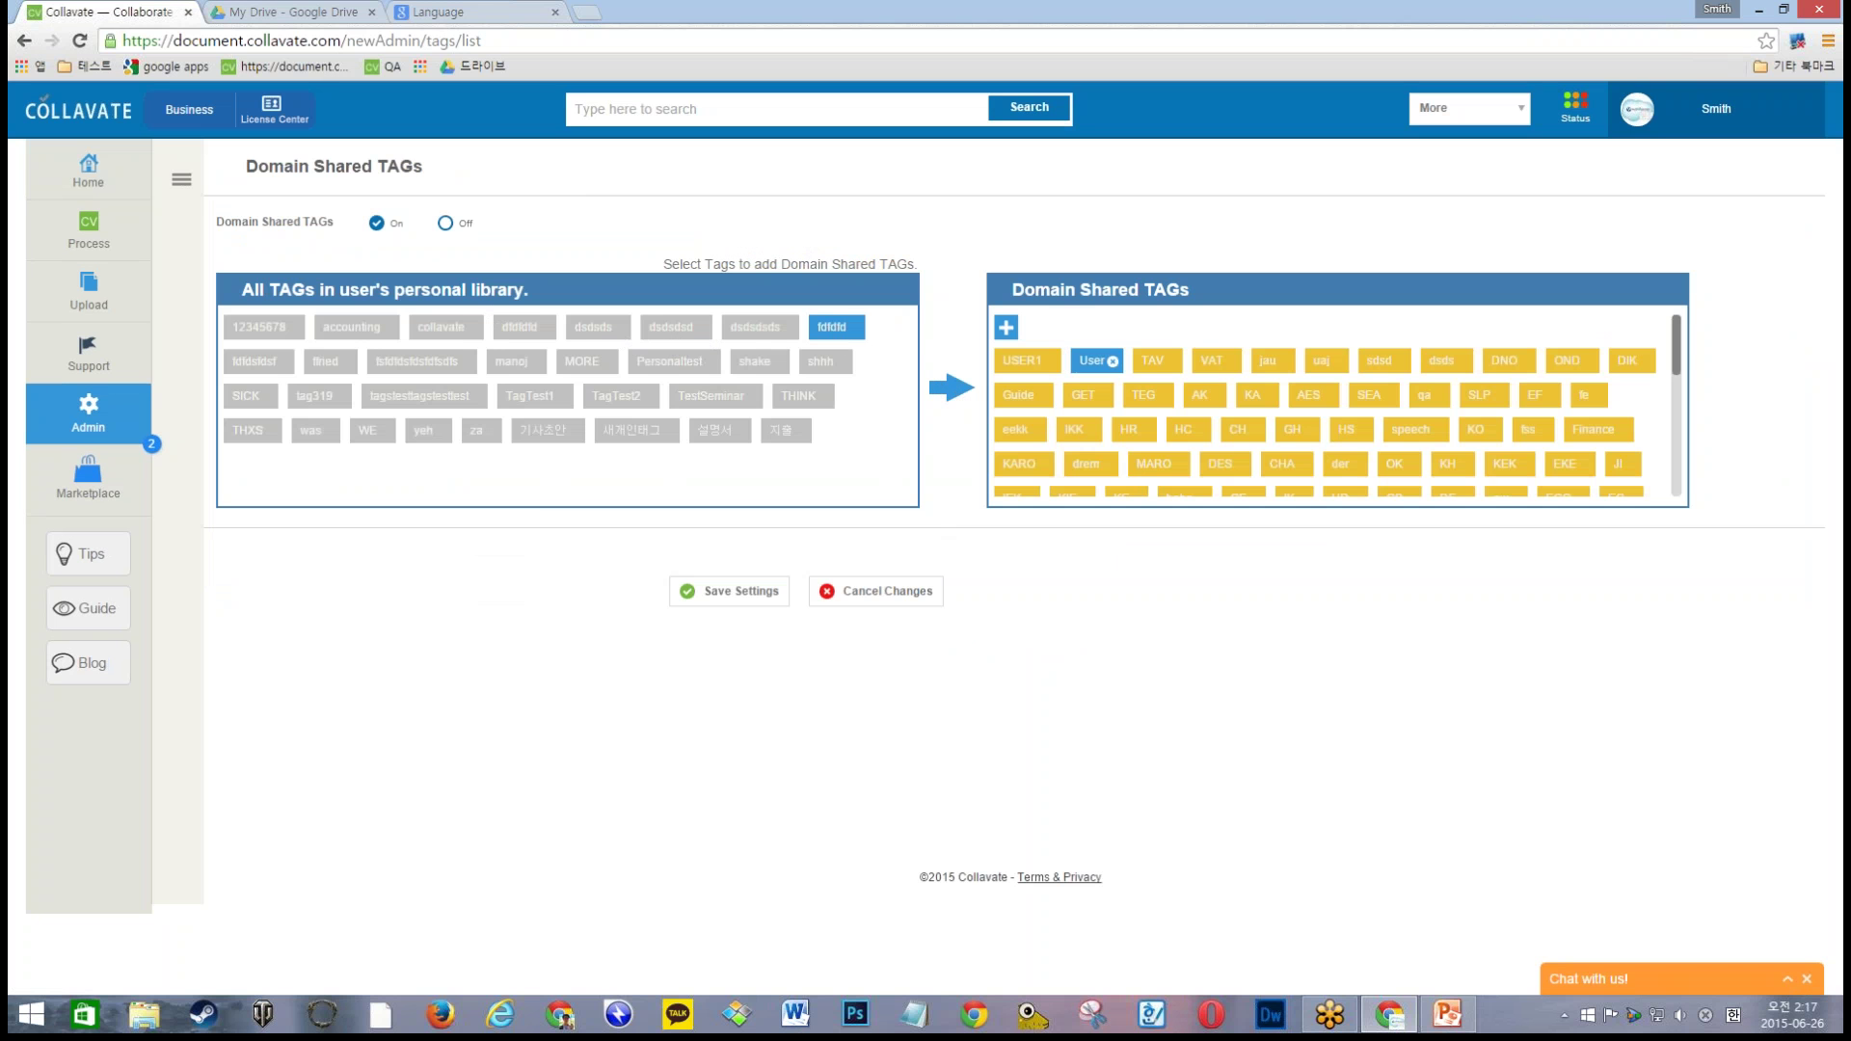
left_click(1006, 327)
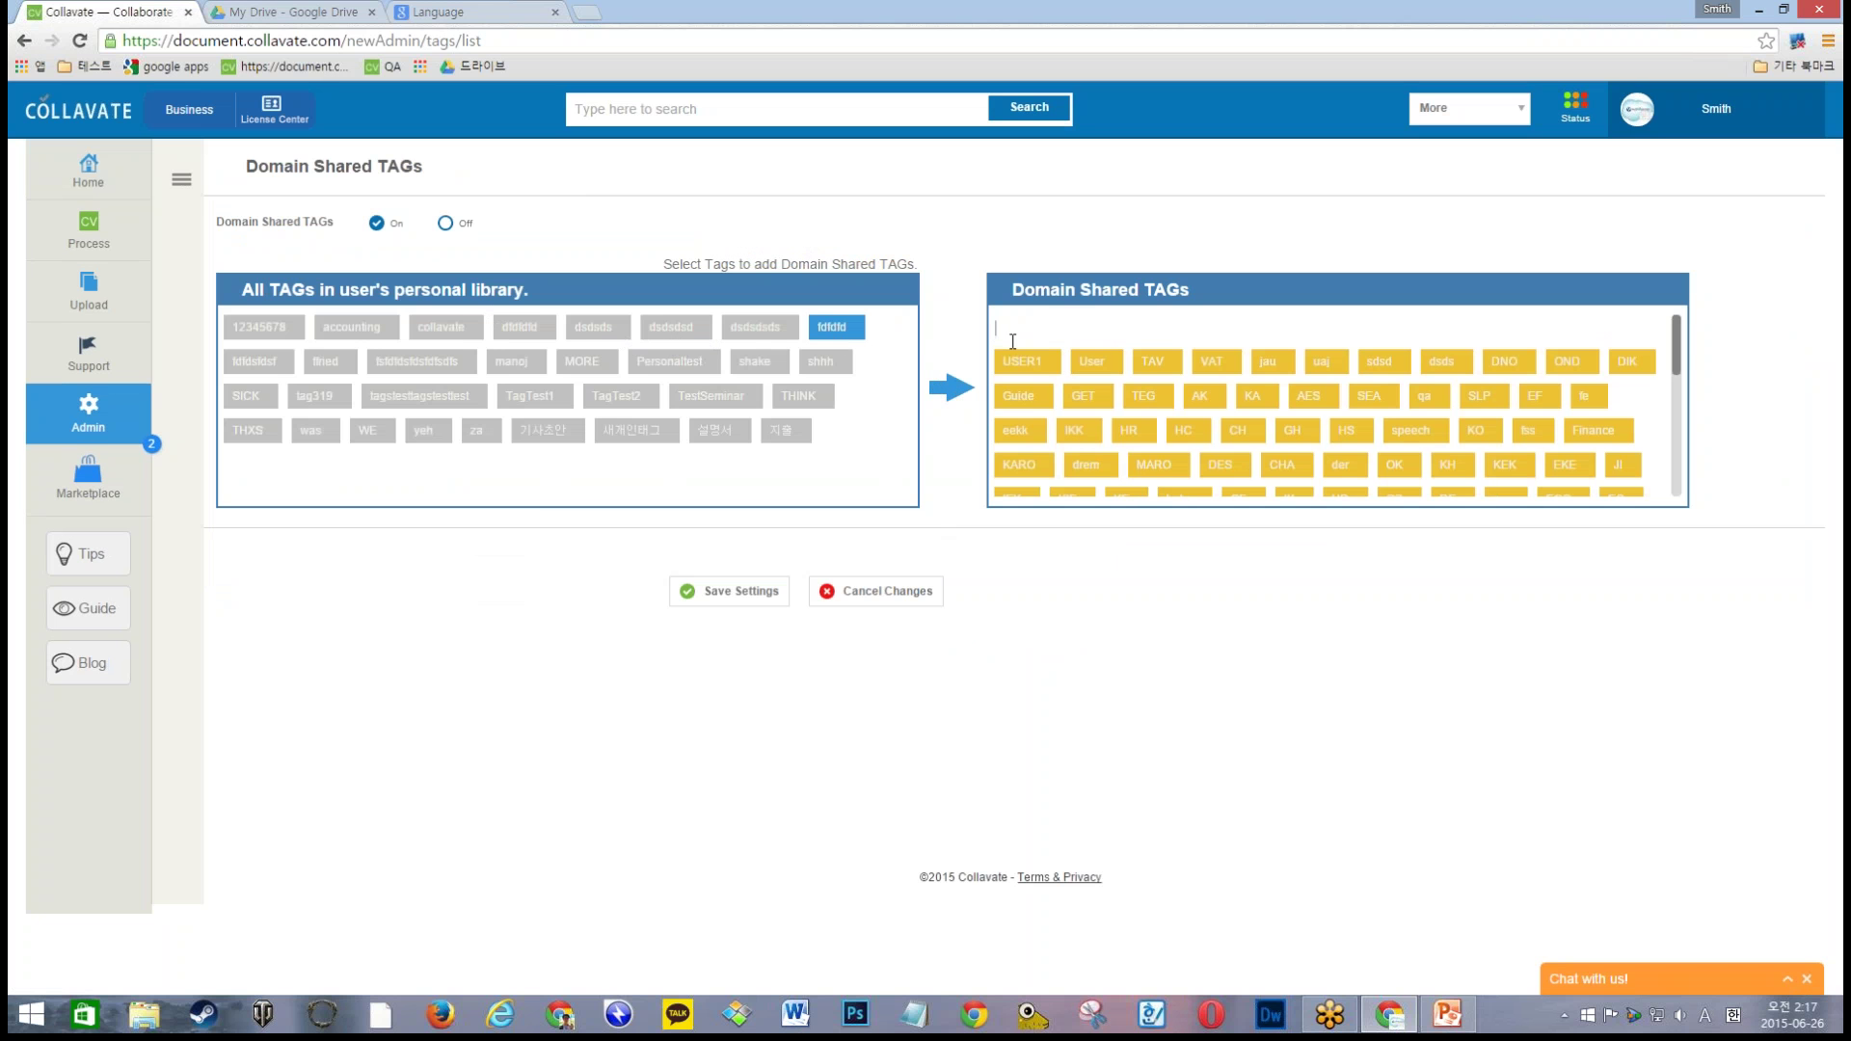
type("WebinarT")
key("Return")
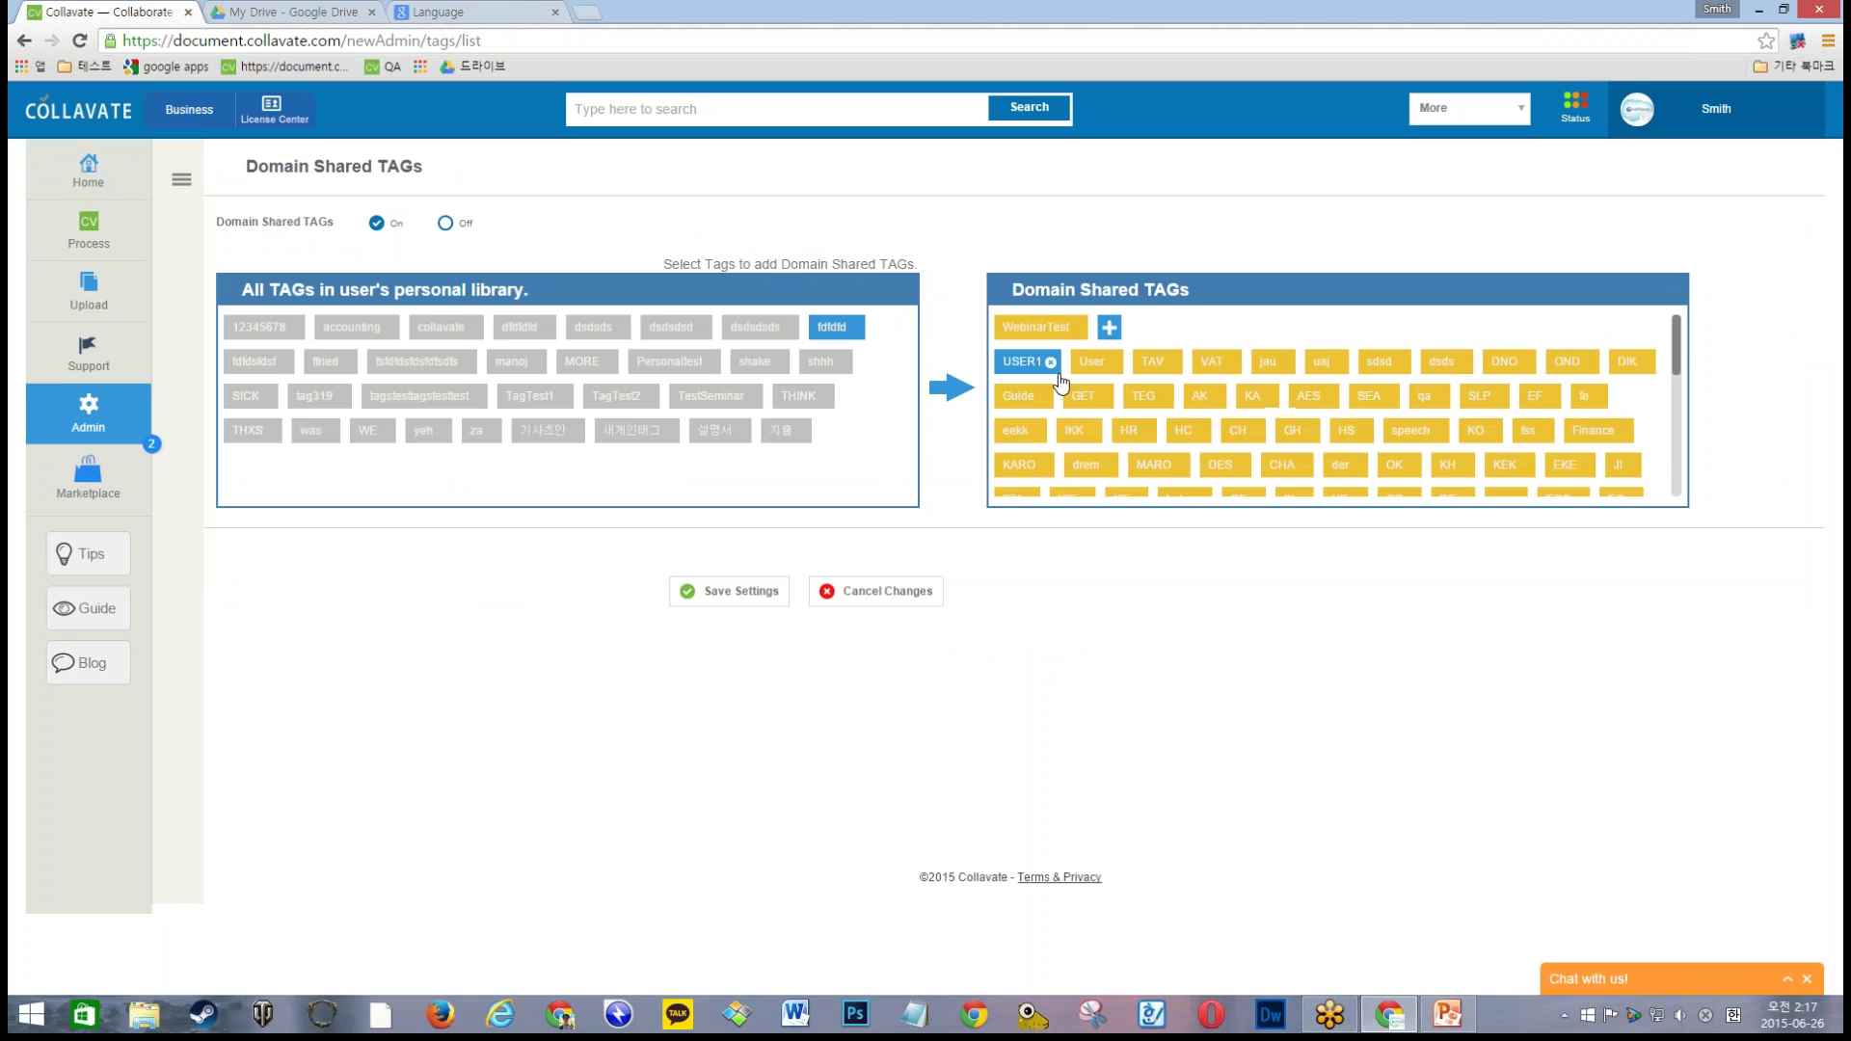
scroll(1364, 426, "down", 5)
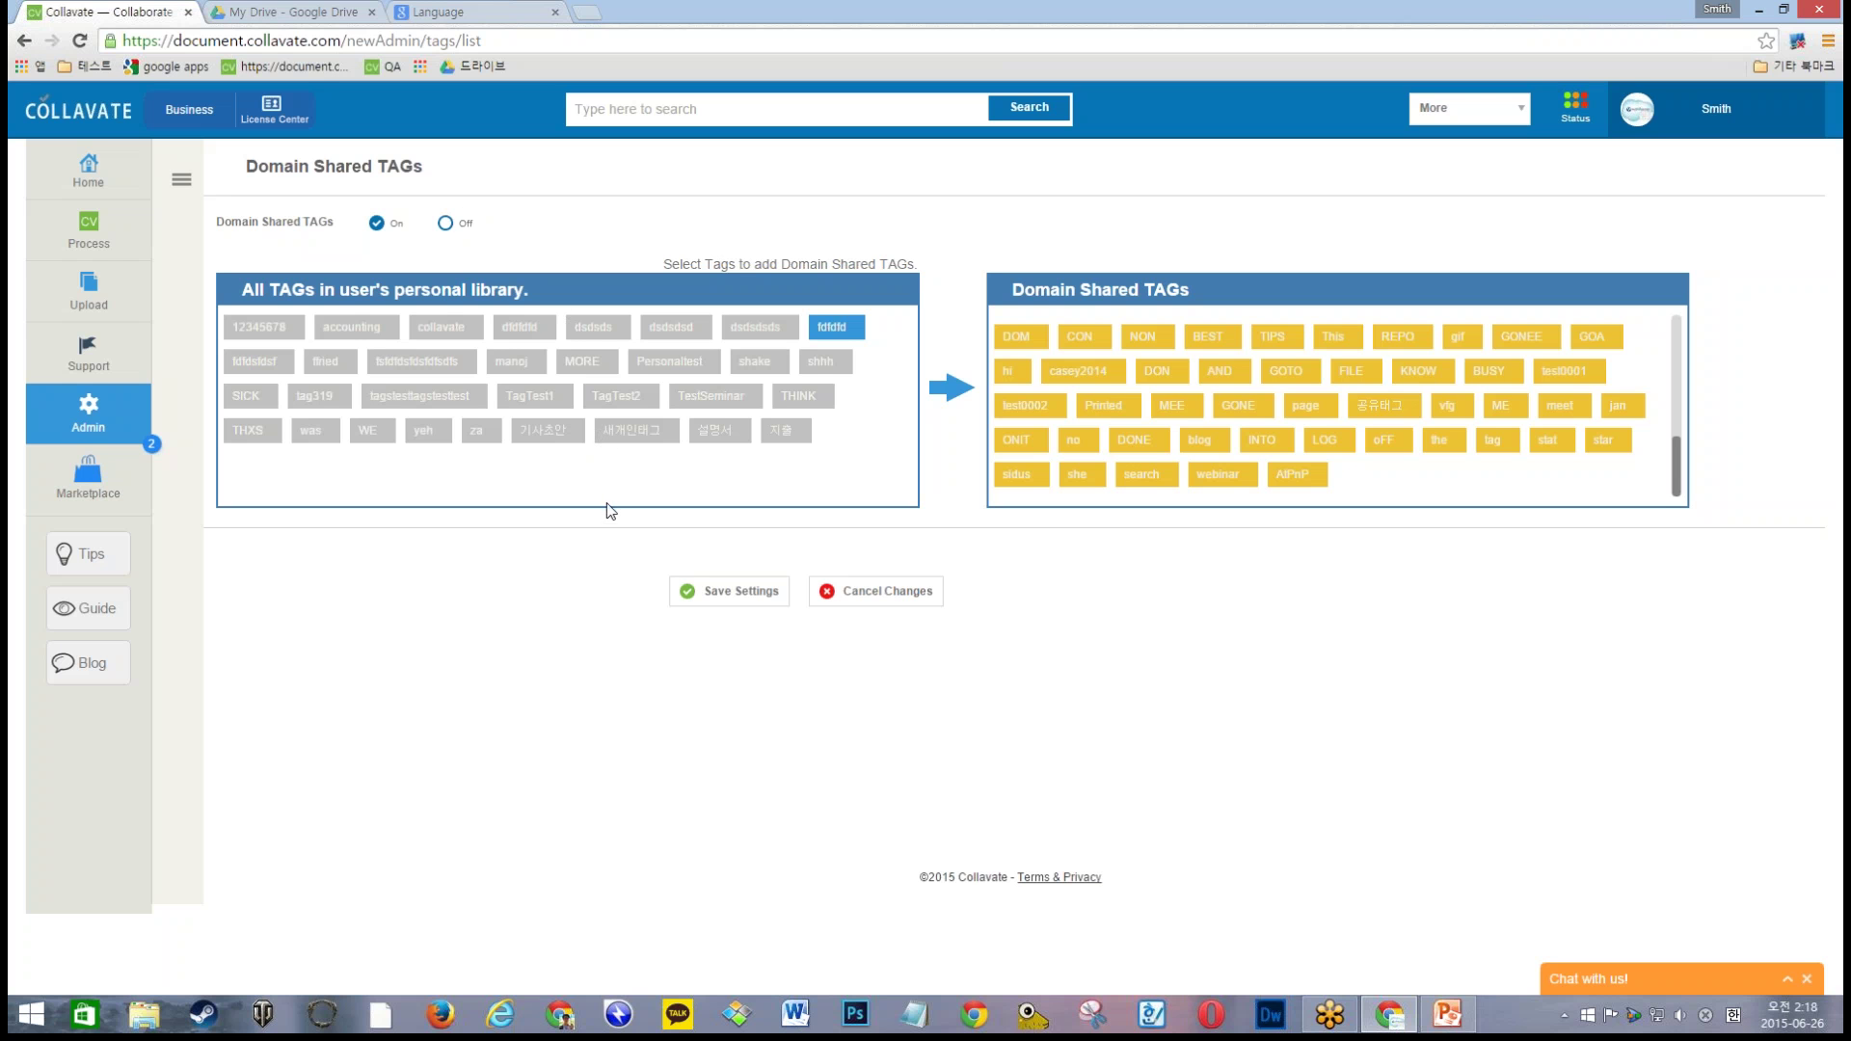
left_click(182, 179)
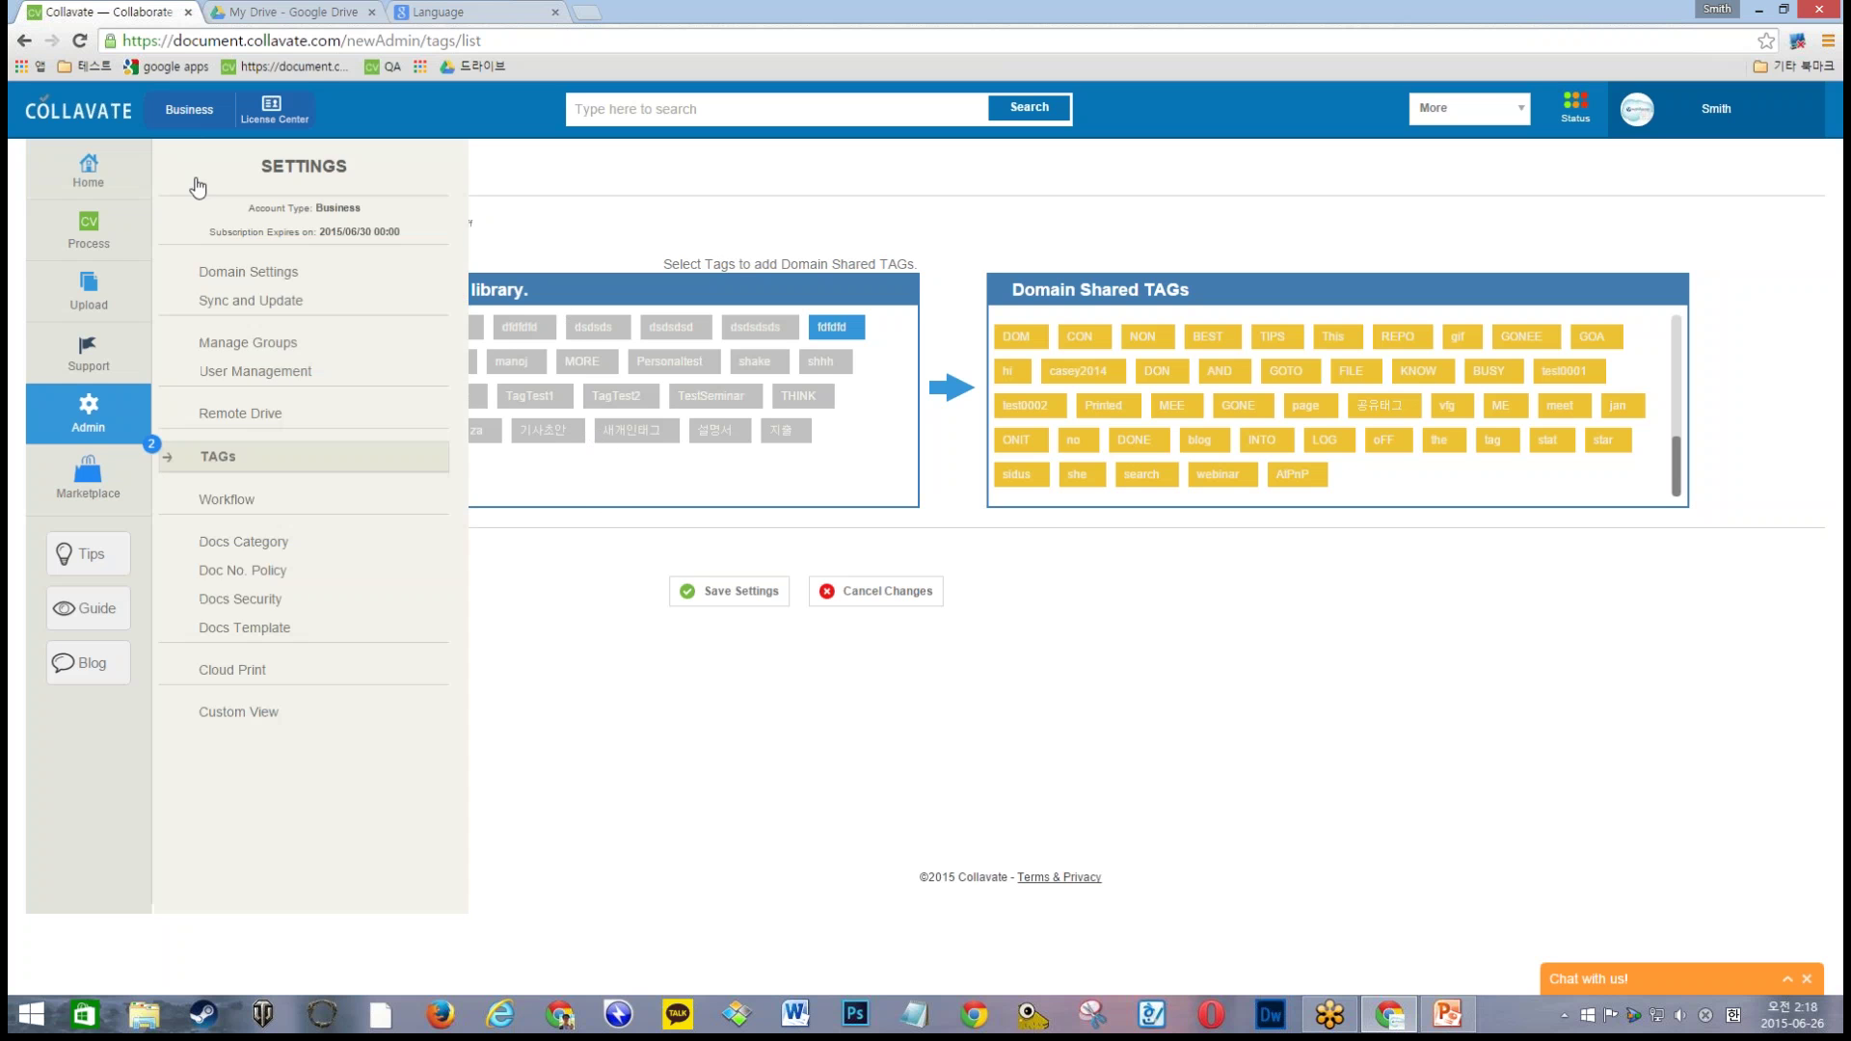
Step: Open Workflow Settings and select Off for Signatures
left_click(241, 505)
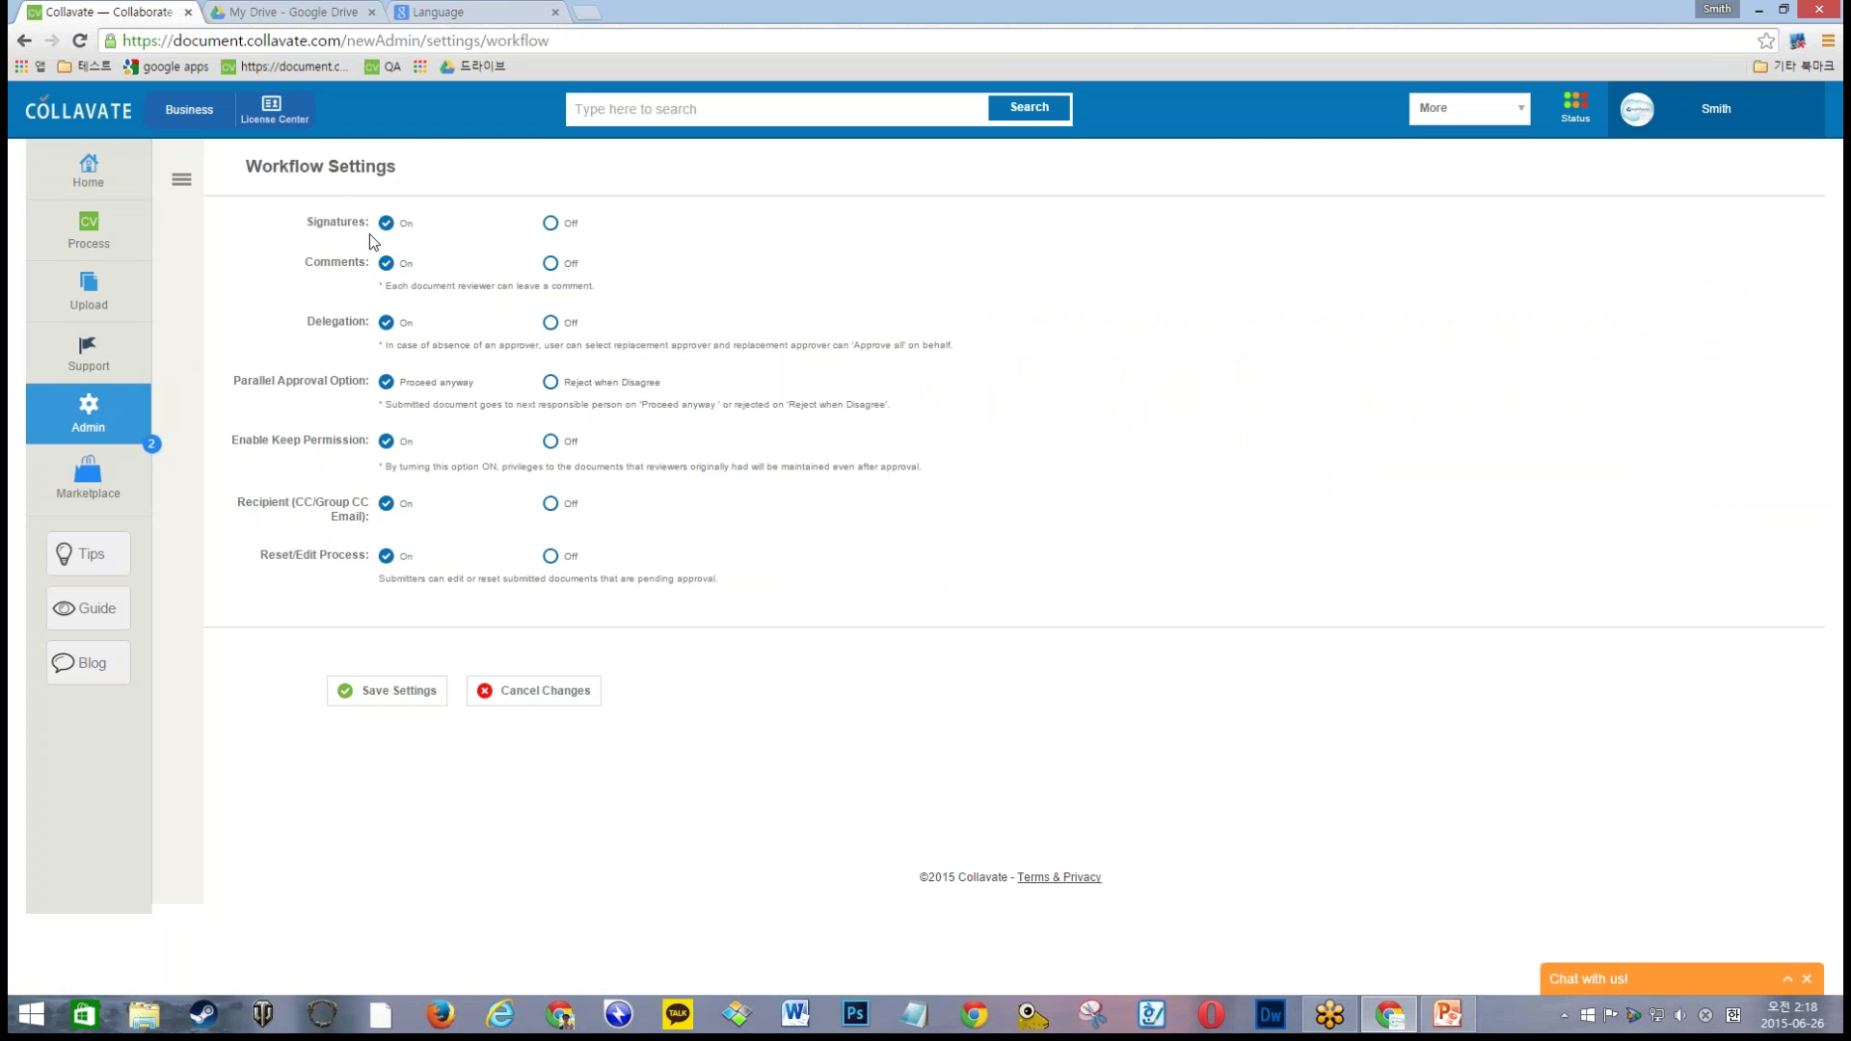
left_click(551, 224)
key("alt+Left")
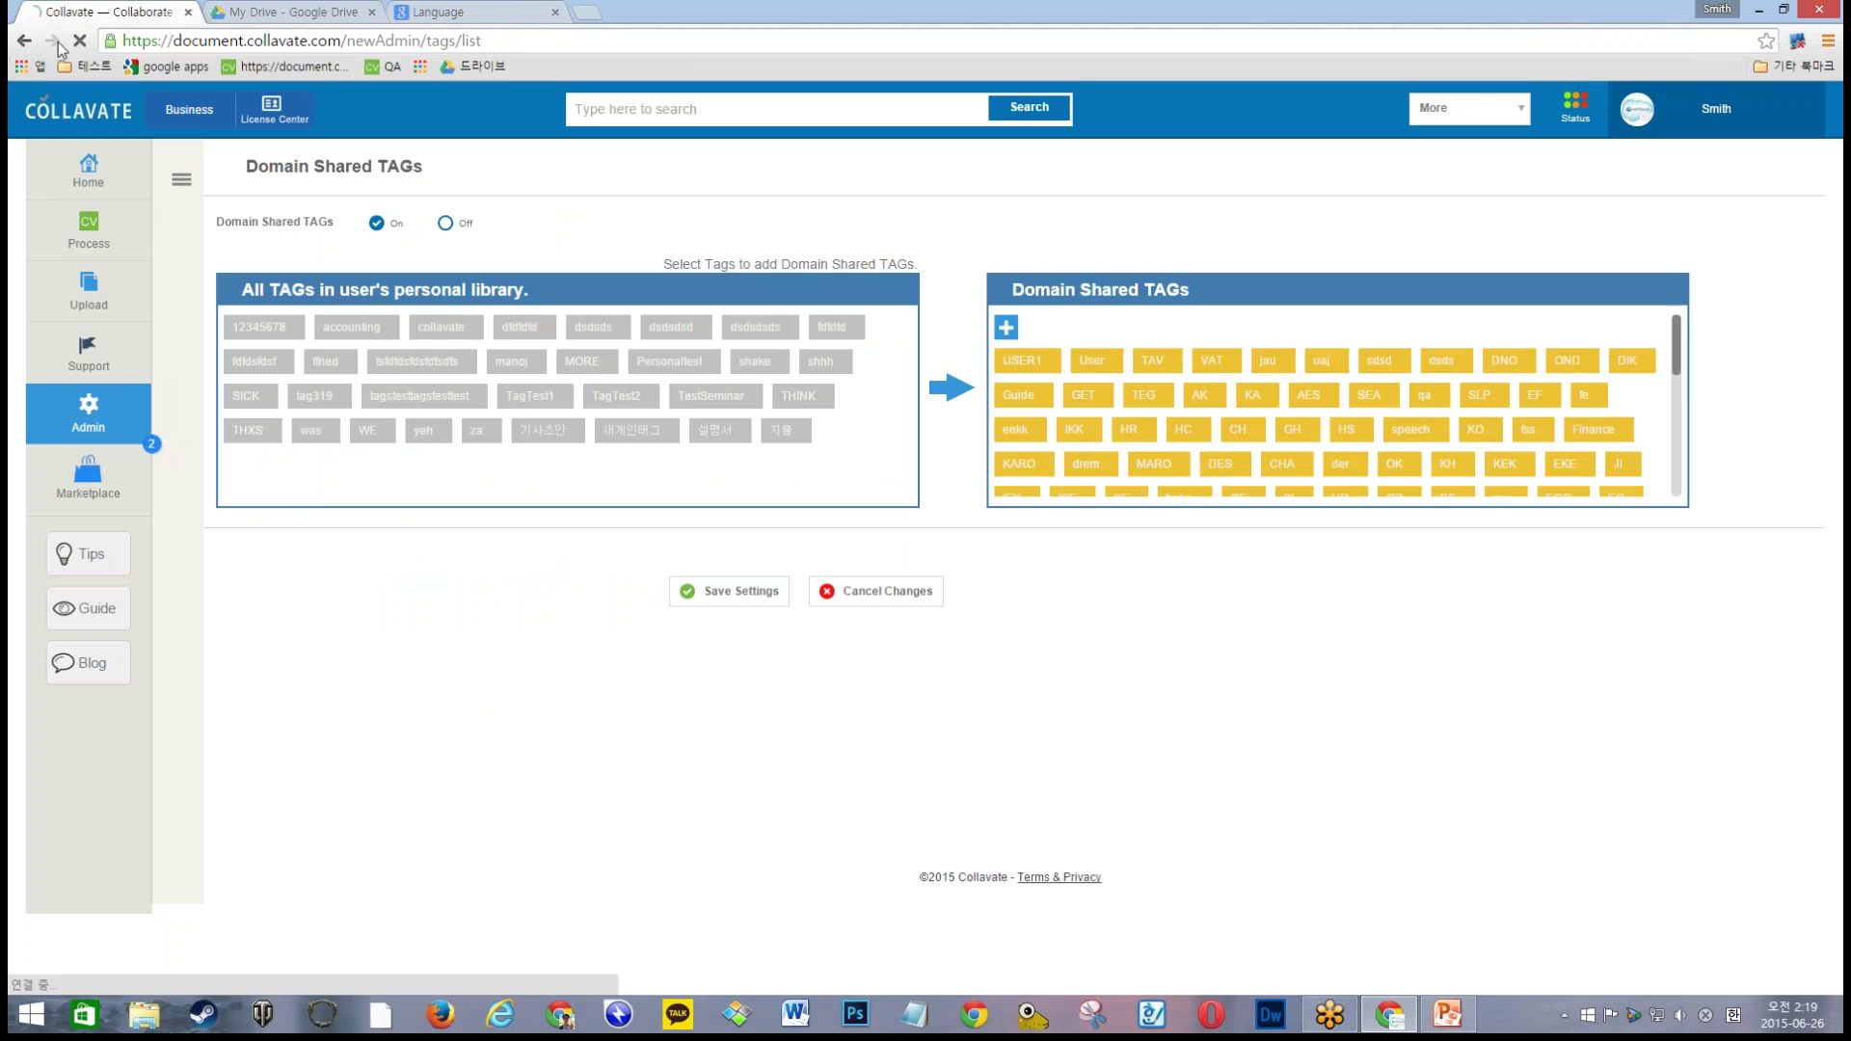
key("alt+Right")
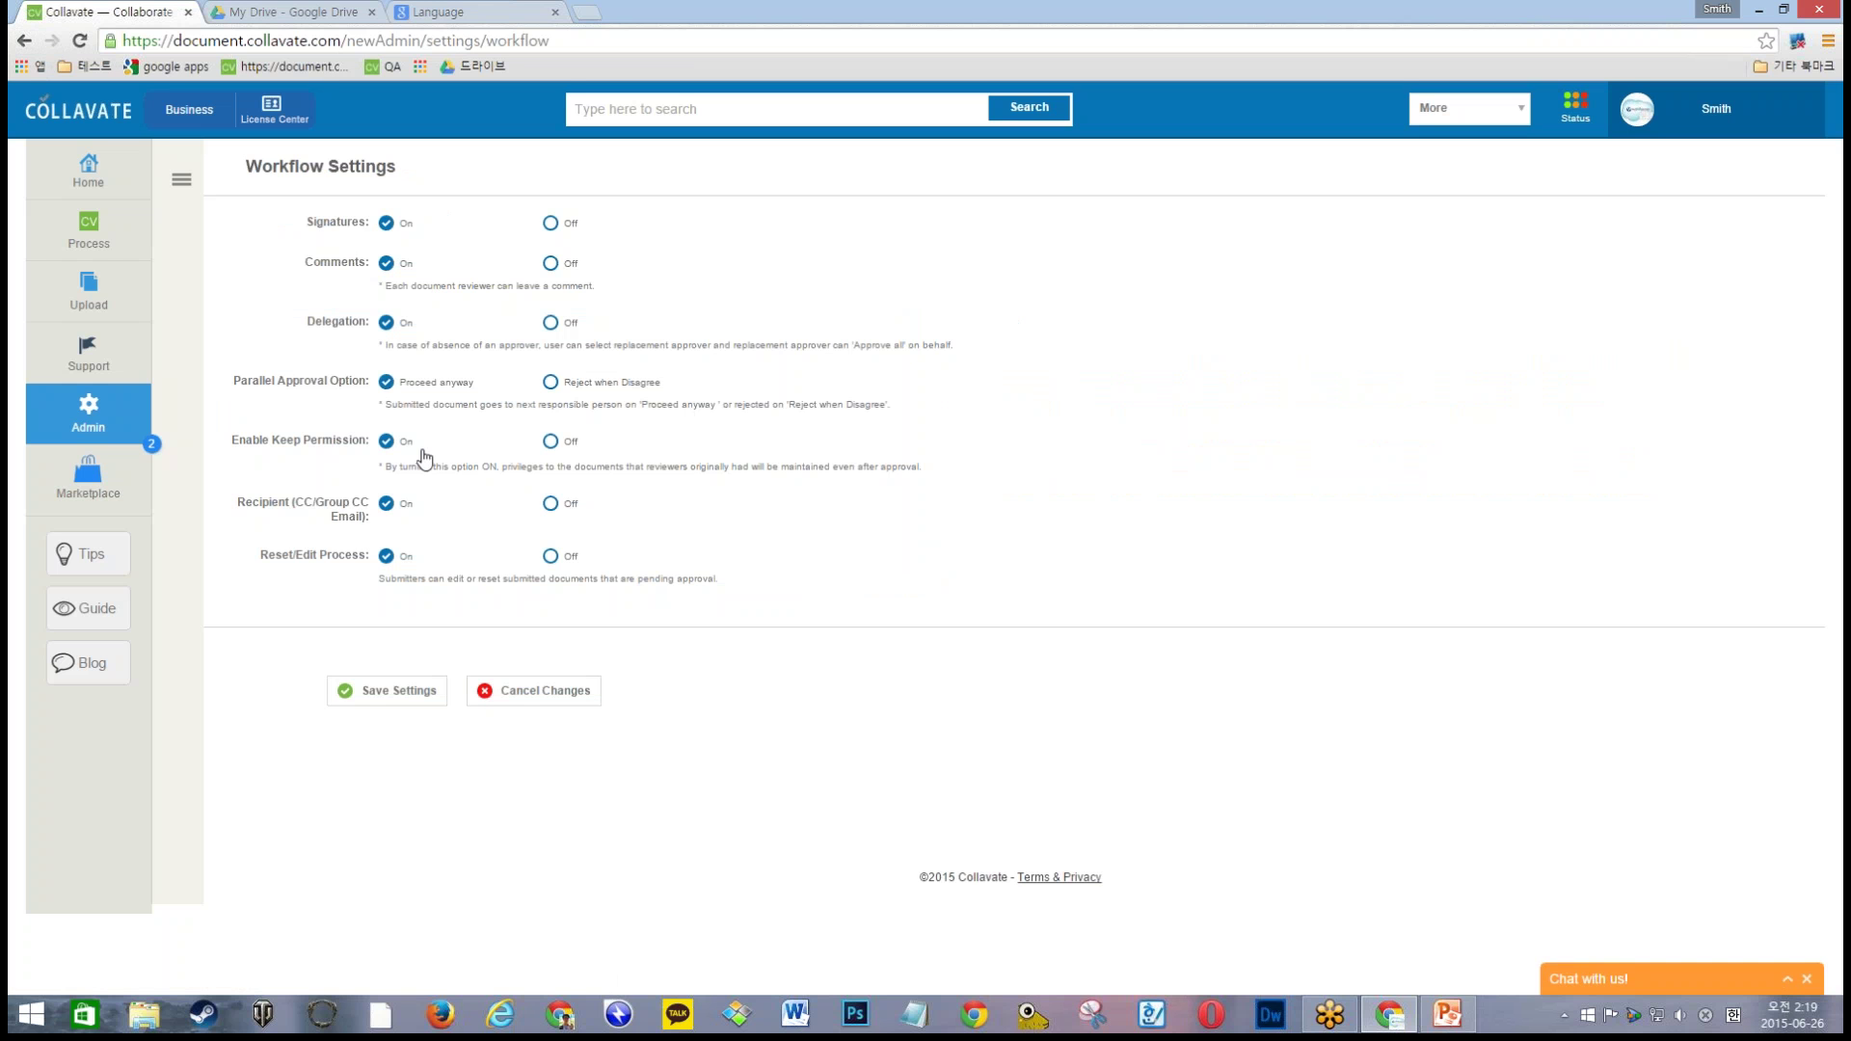
left_click(550, 382)
left_click(551, 386)
left_click(550, 441)
Step: Open Docs Category, start a new category and cancel it, then return to My Docs
left_click(166, 198)
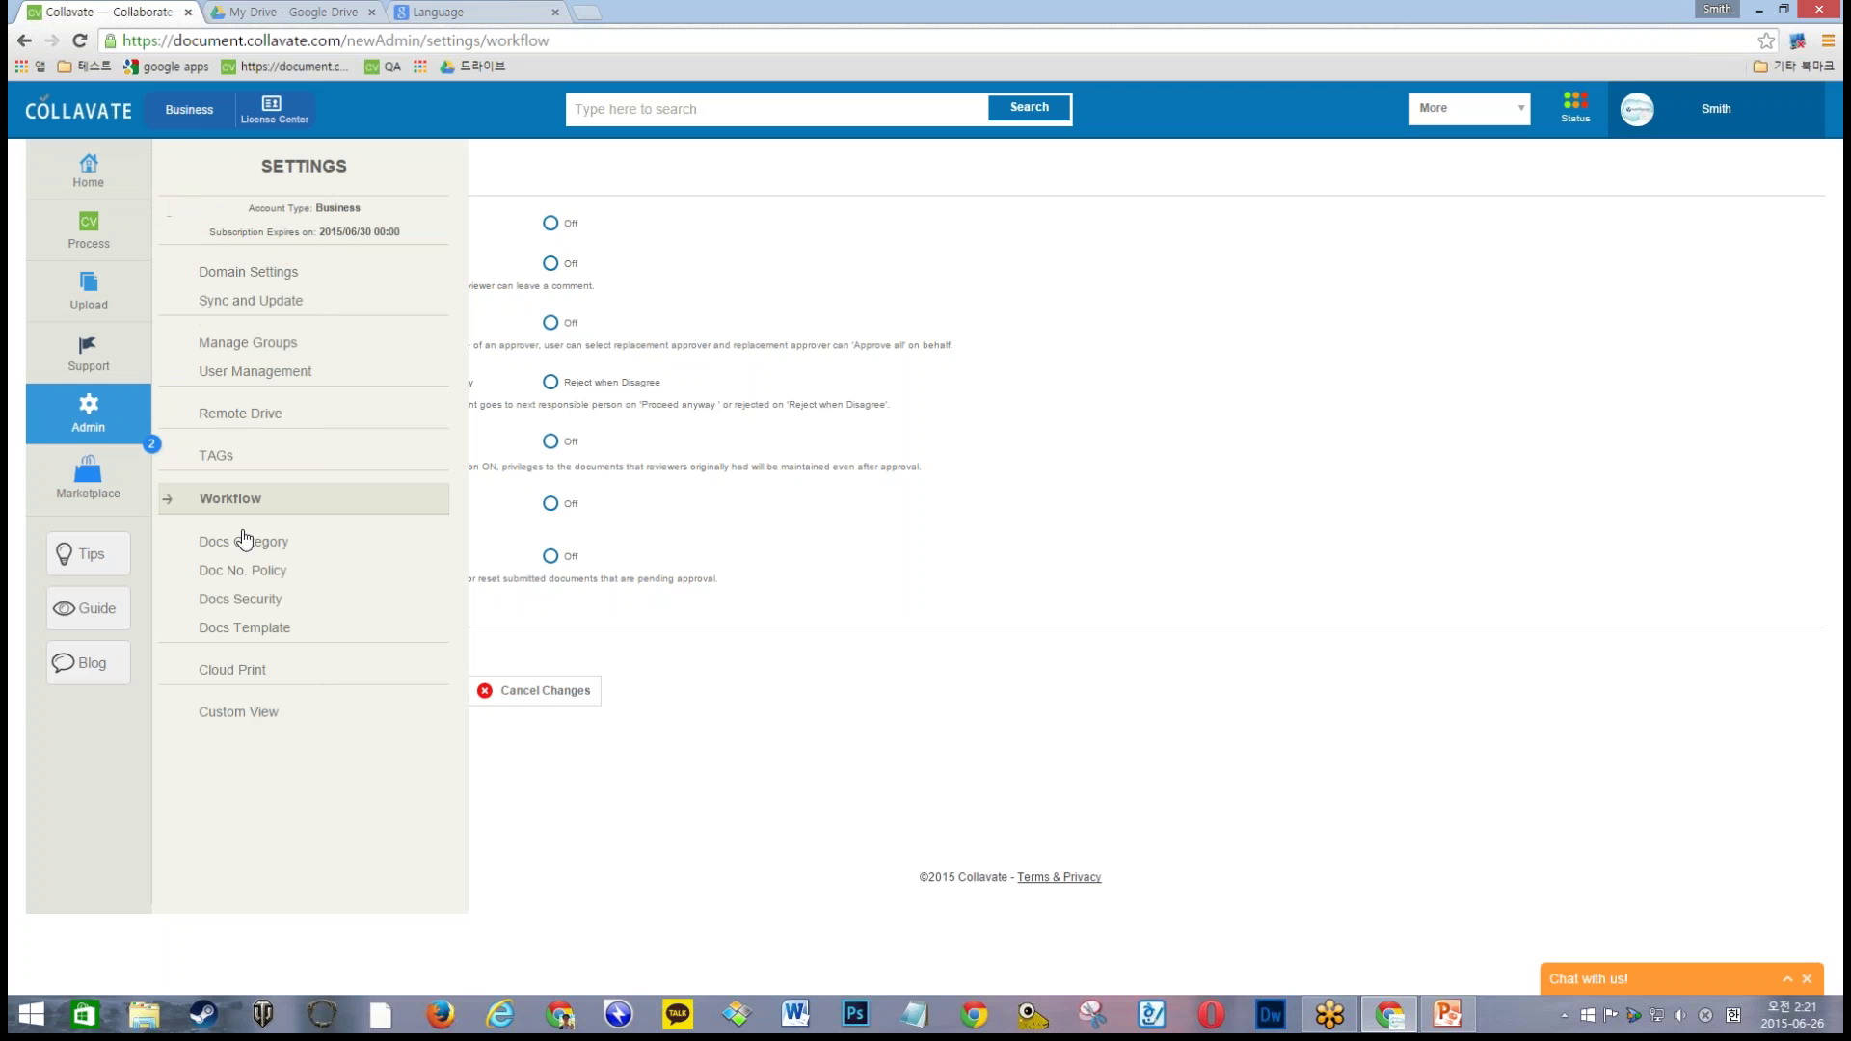
left_click(319, 548)
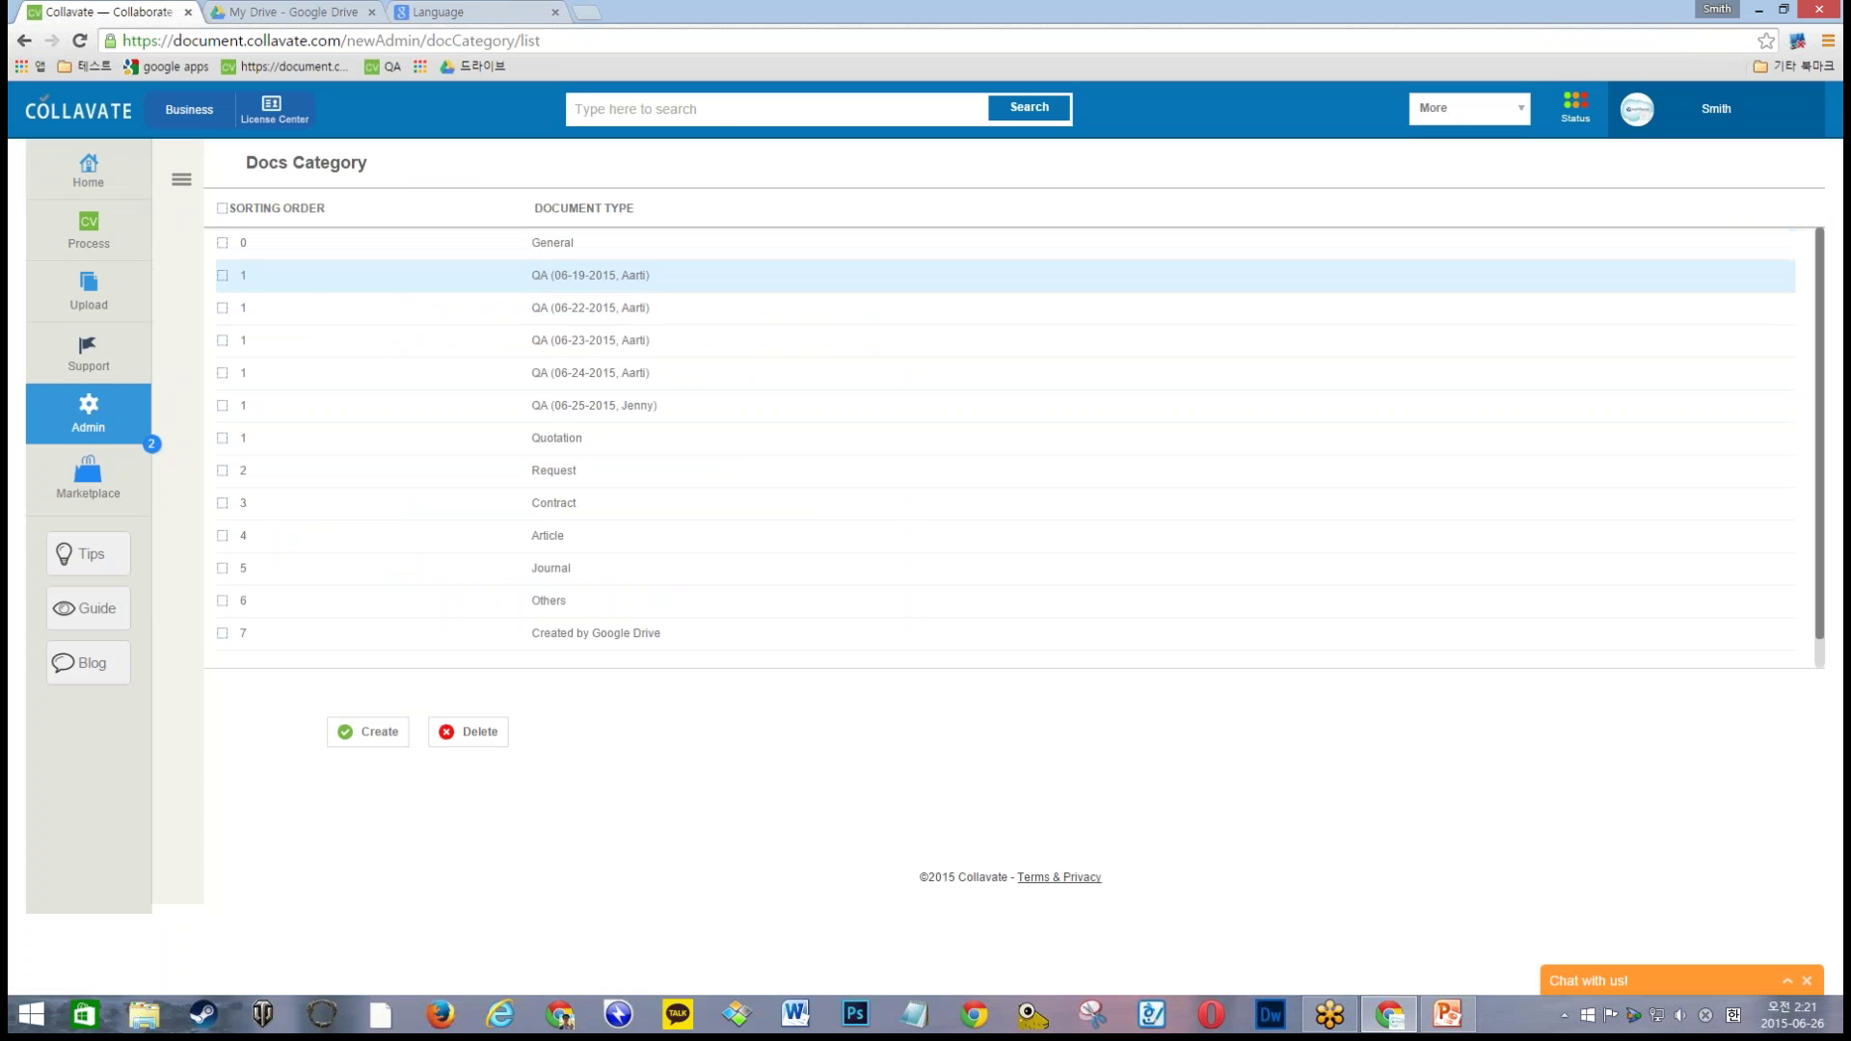
left_click(367, 732)
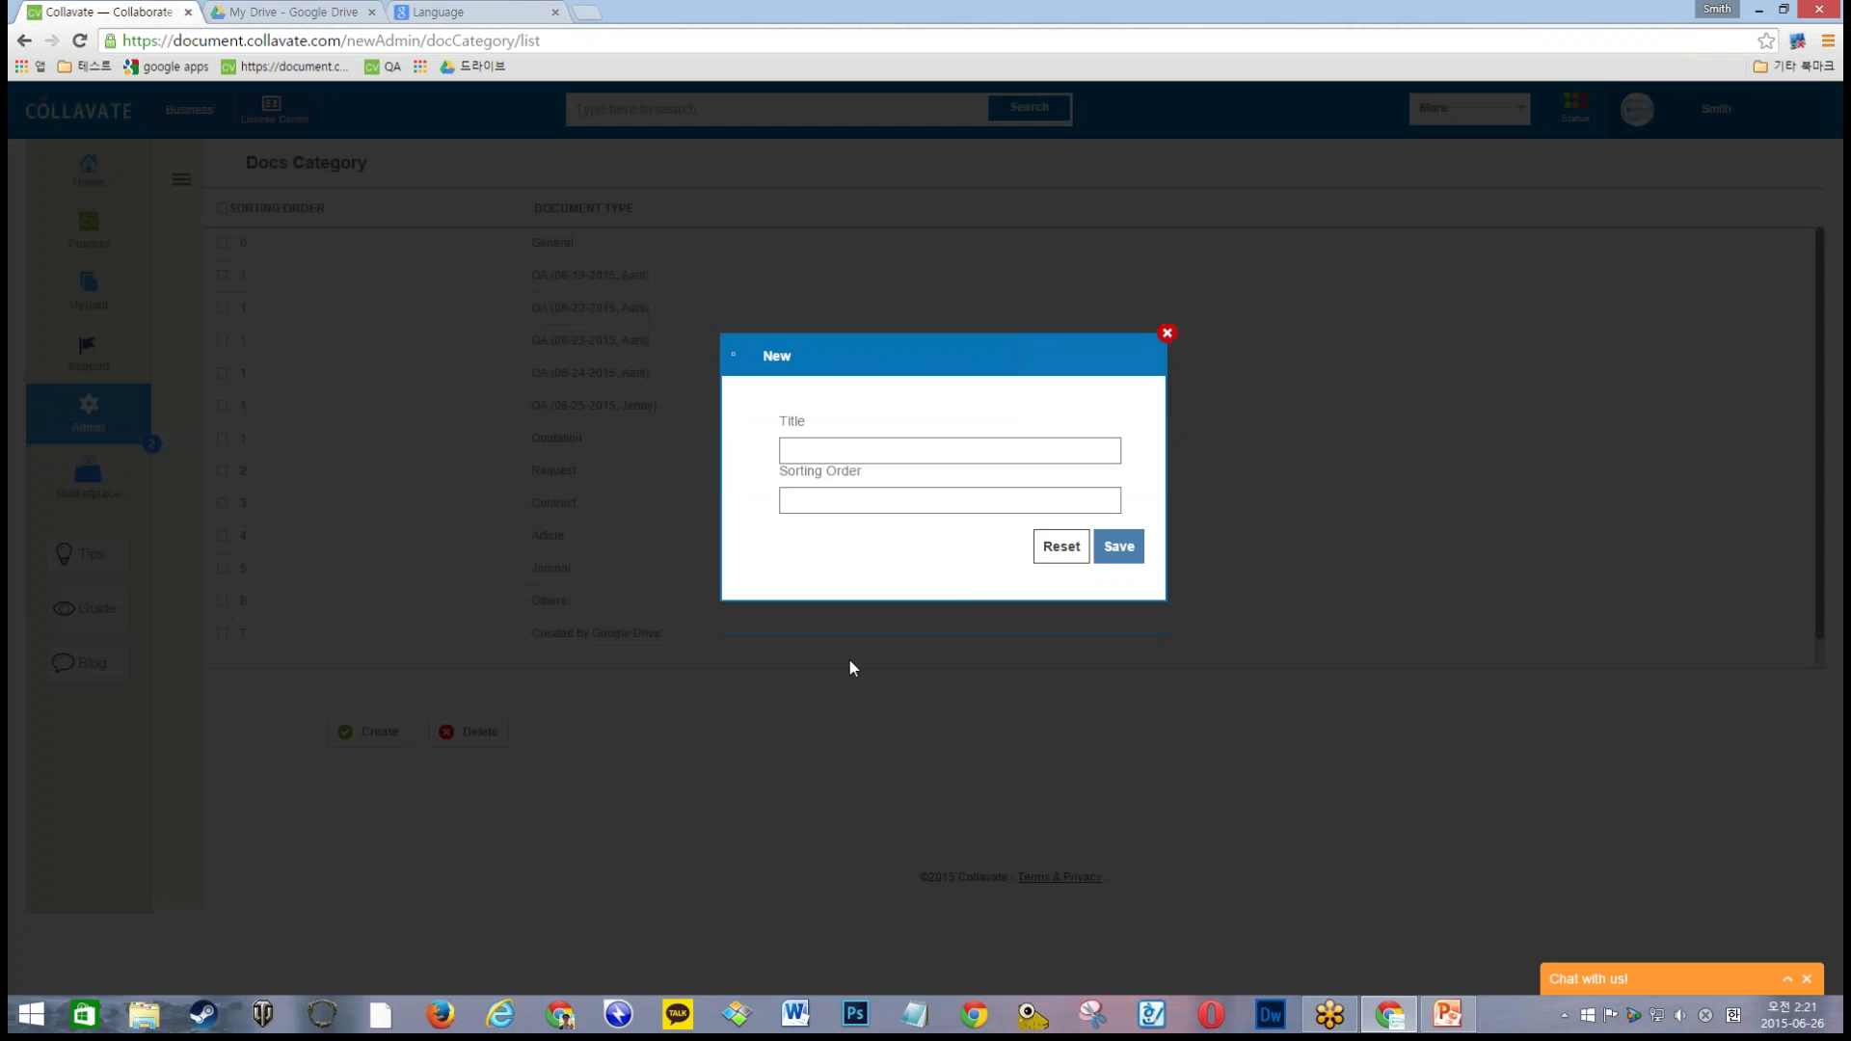
left_click(895, 502)
left_click(1166, 333)
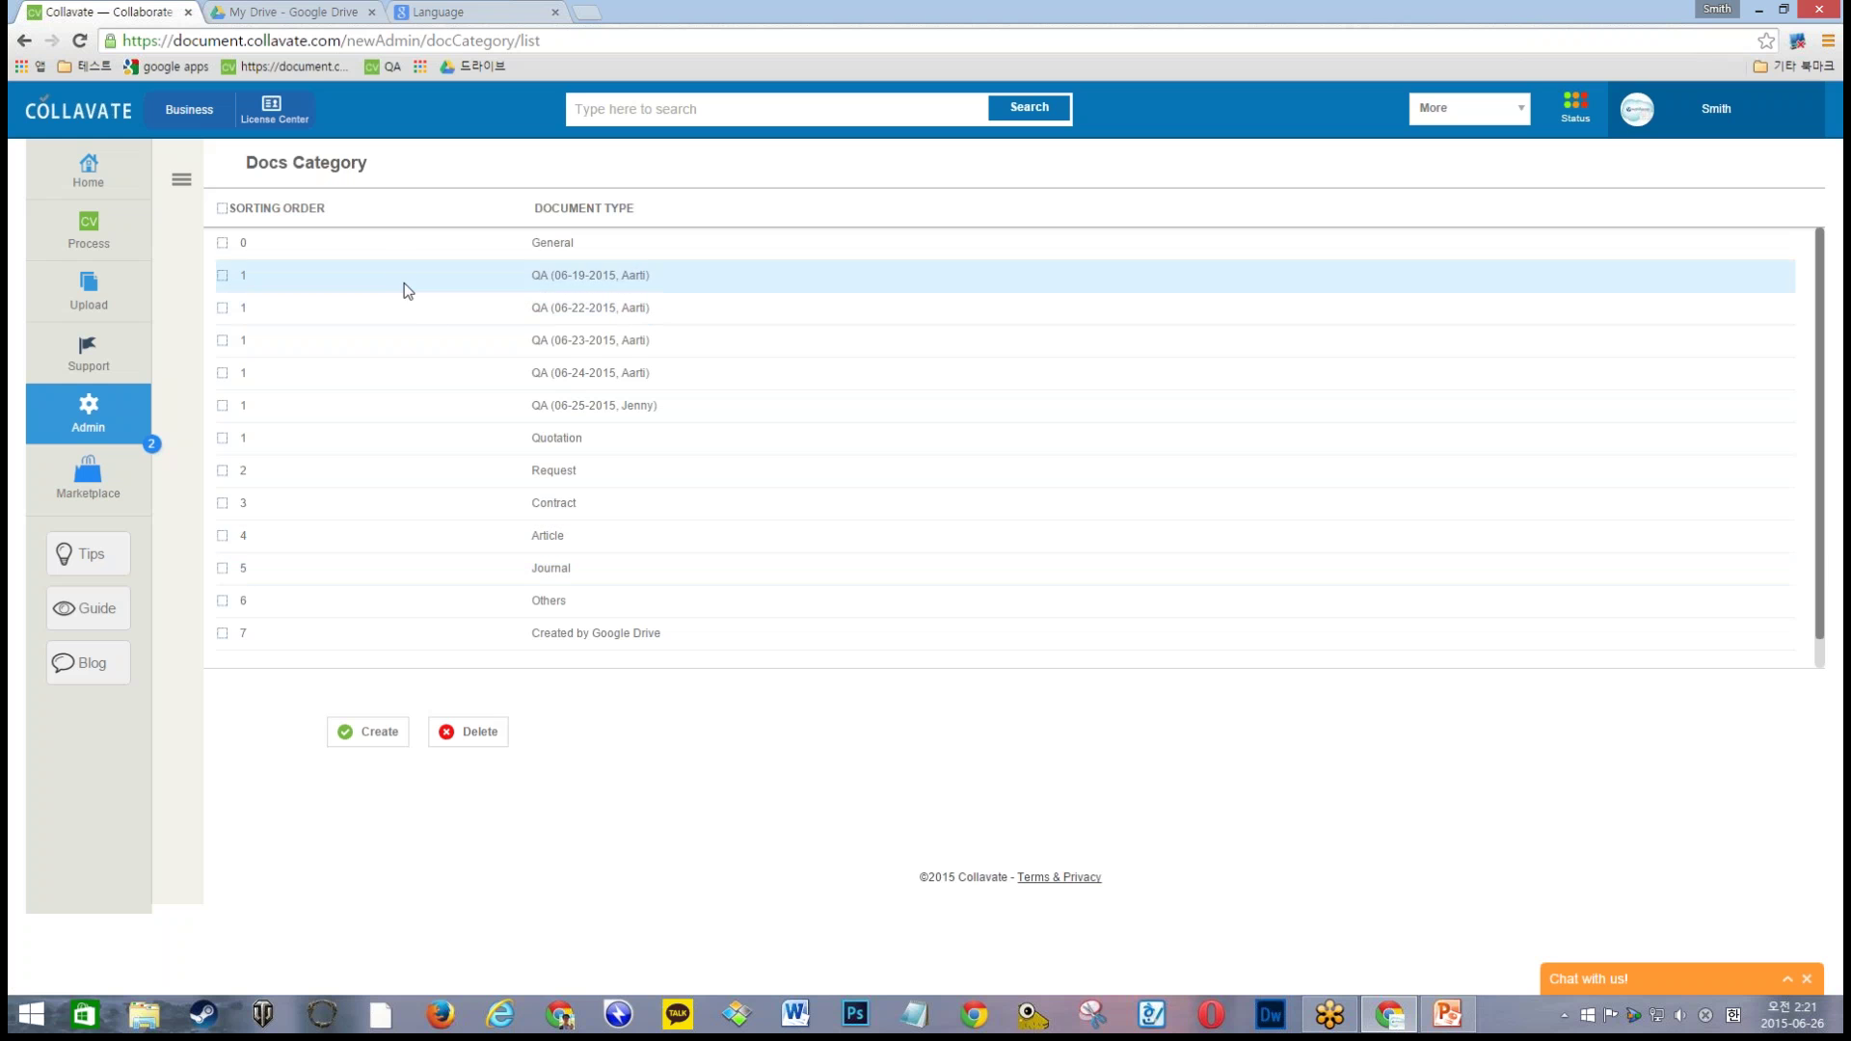
left_click(182, 183)
left_click(450, 315)
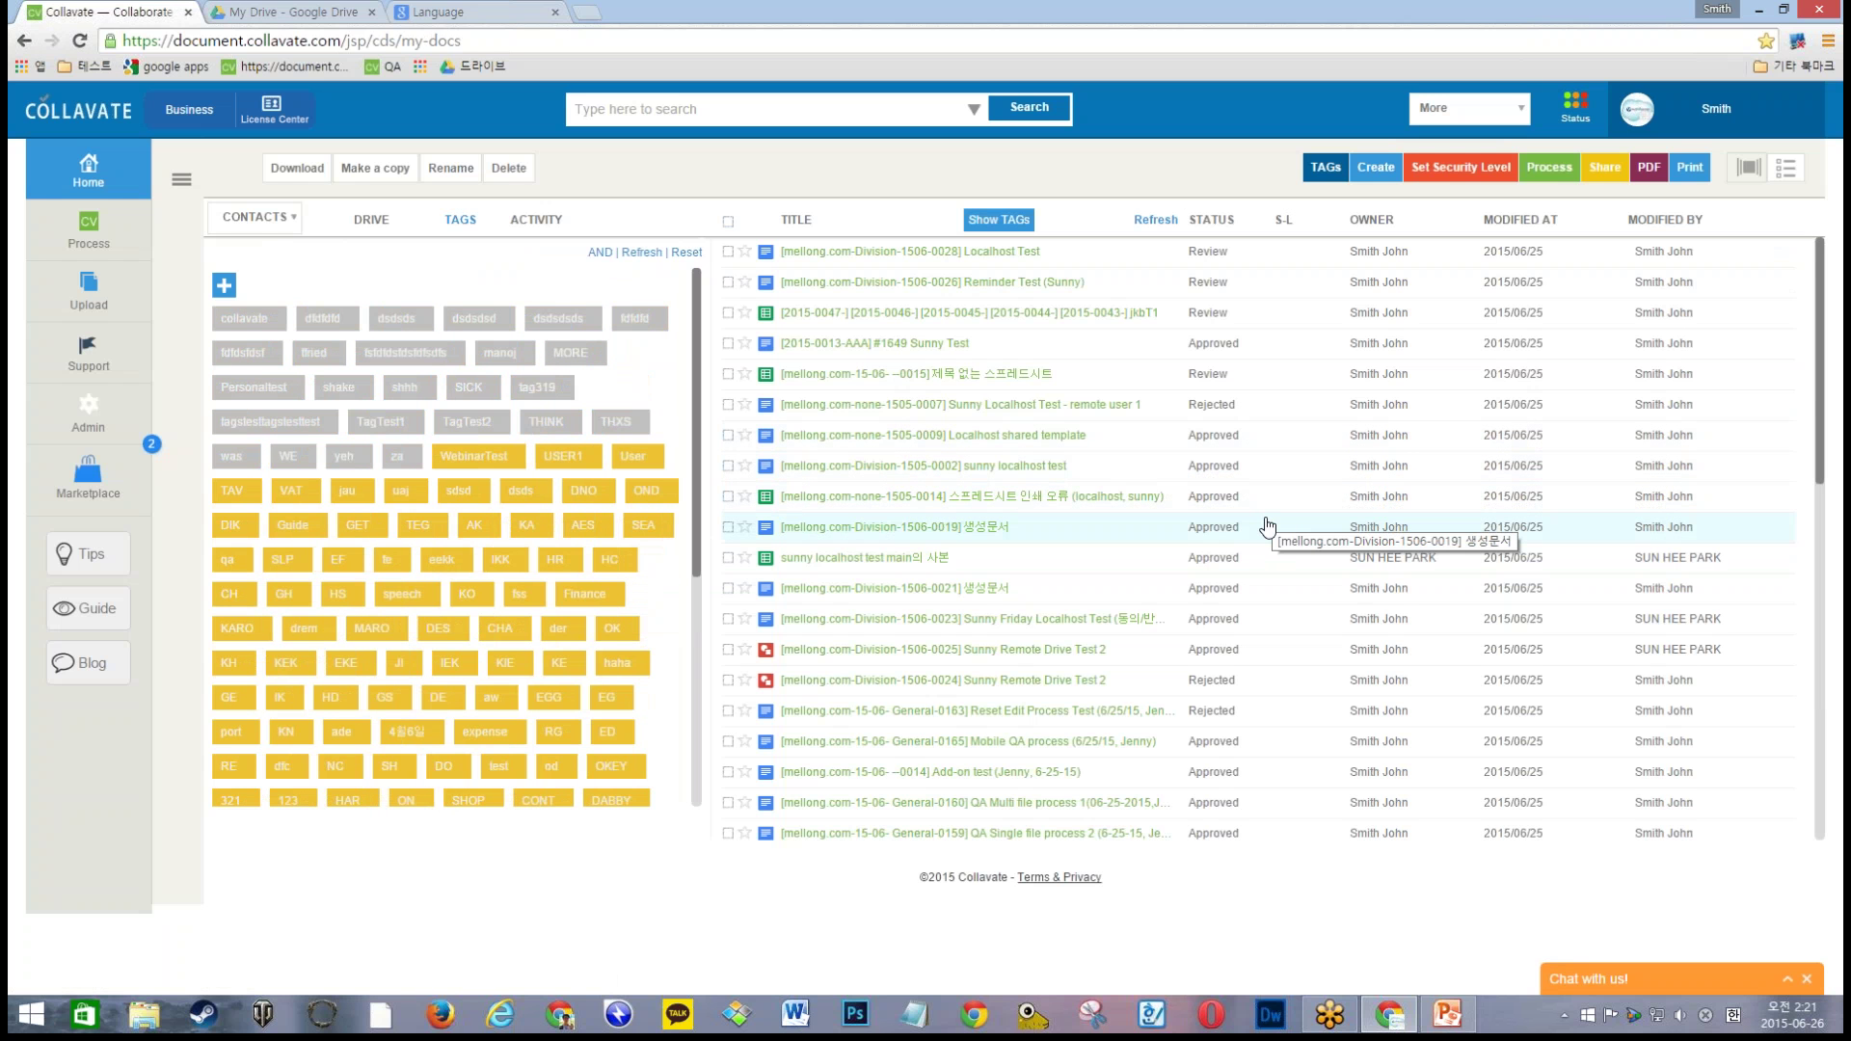
scroll(1266, 540, "down", 6)
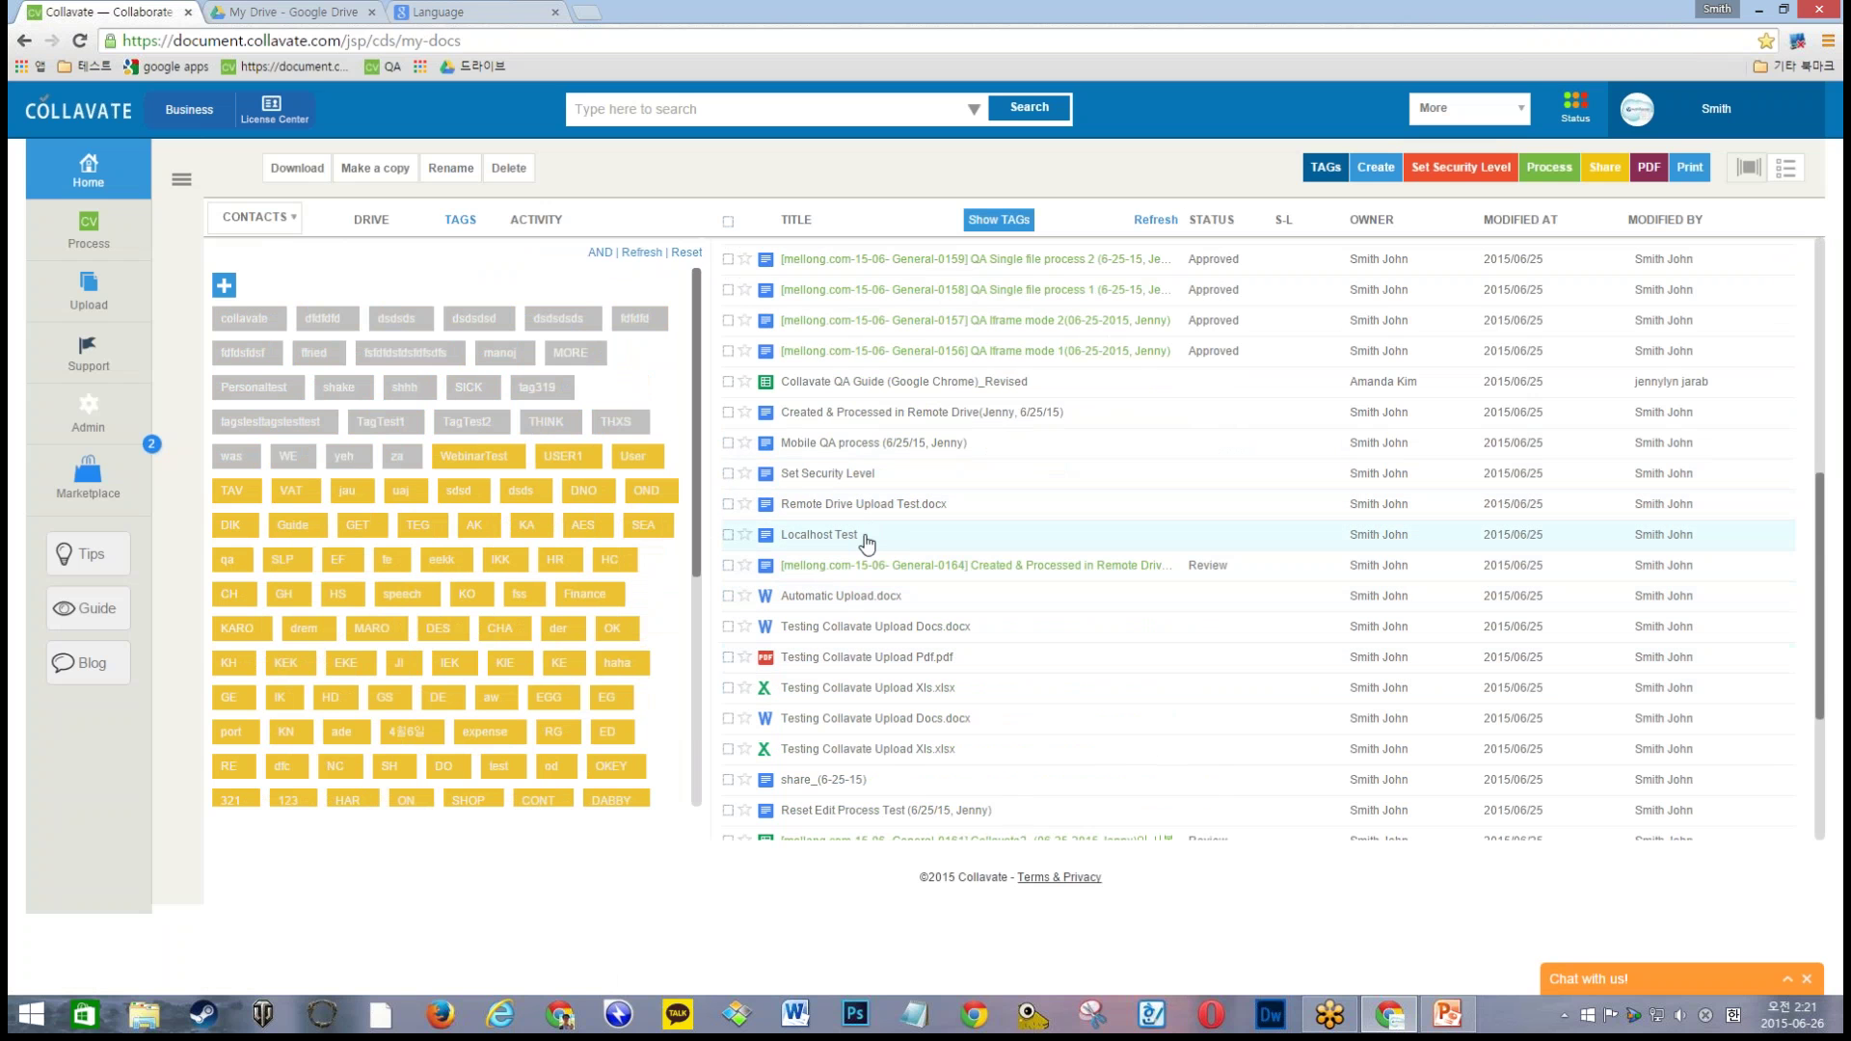
left_click(837, 536)
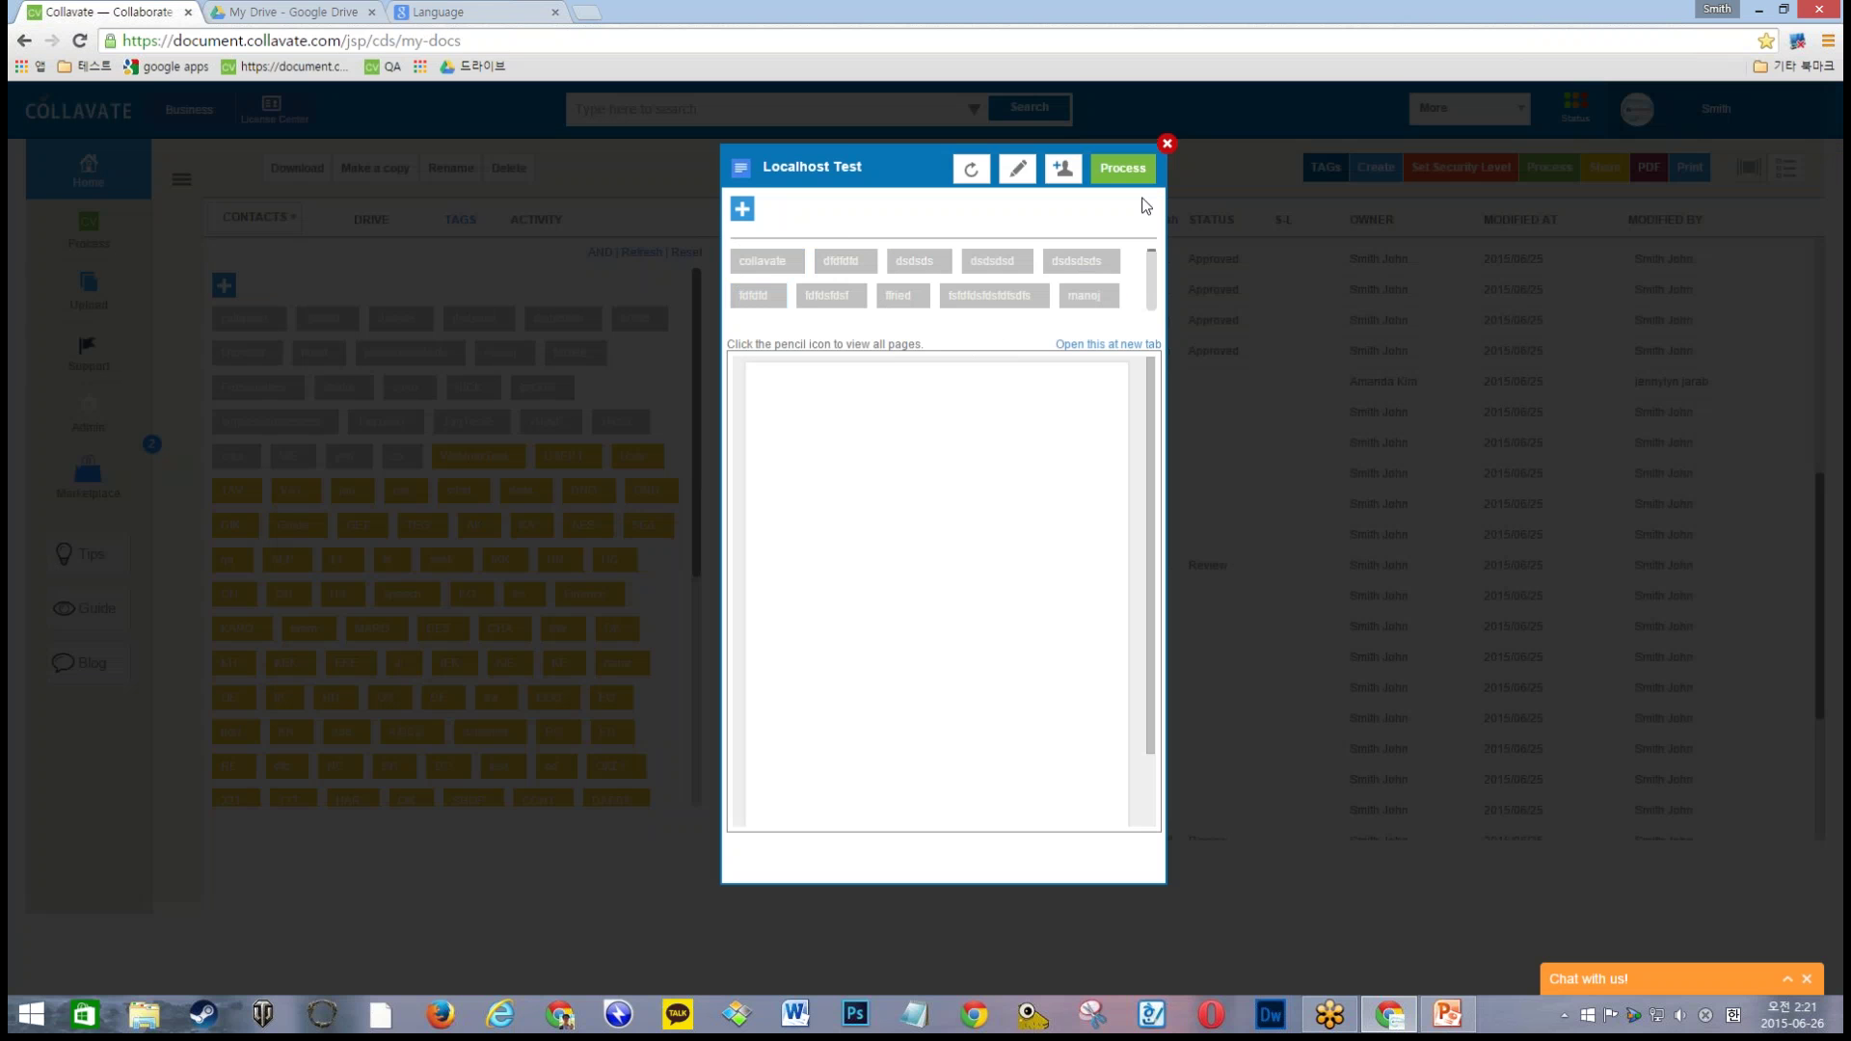
left_click(1133, 181)
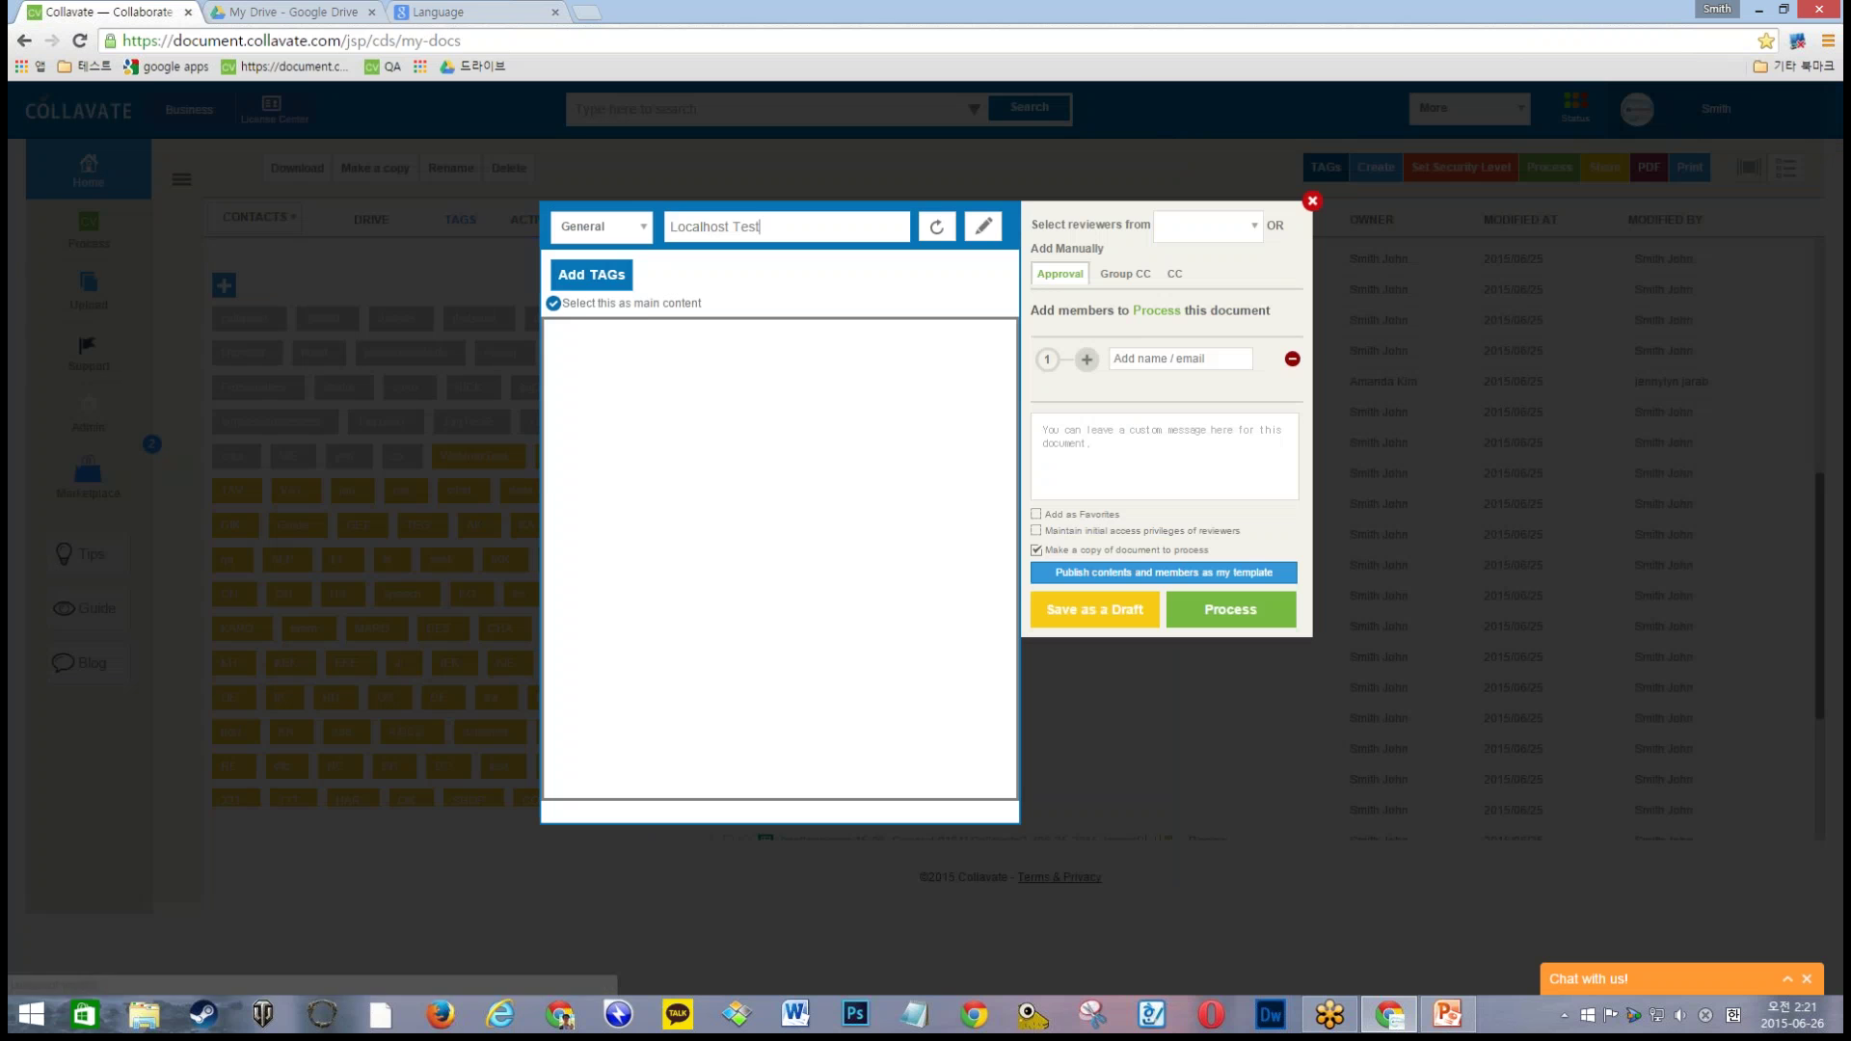
left_click(643, 234)
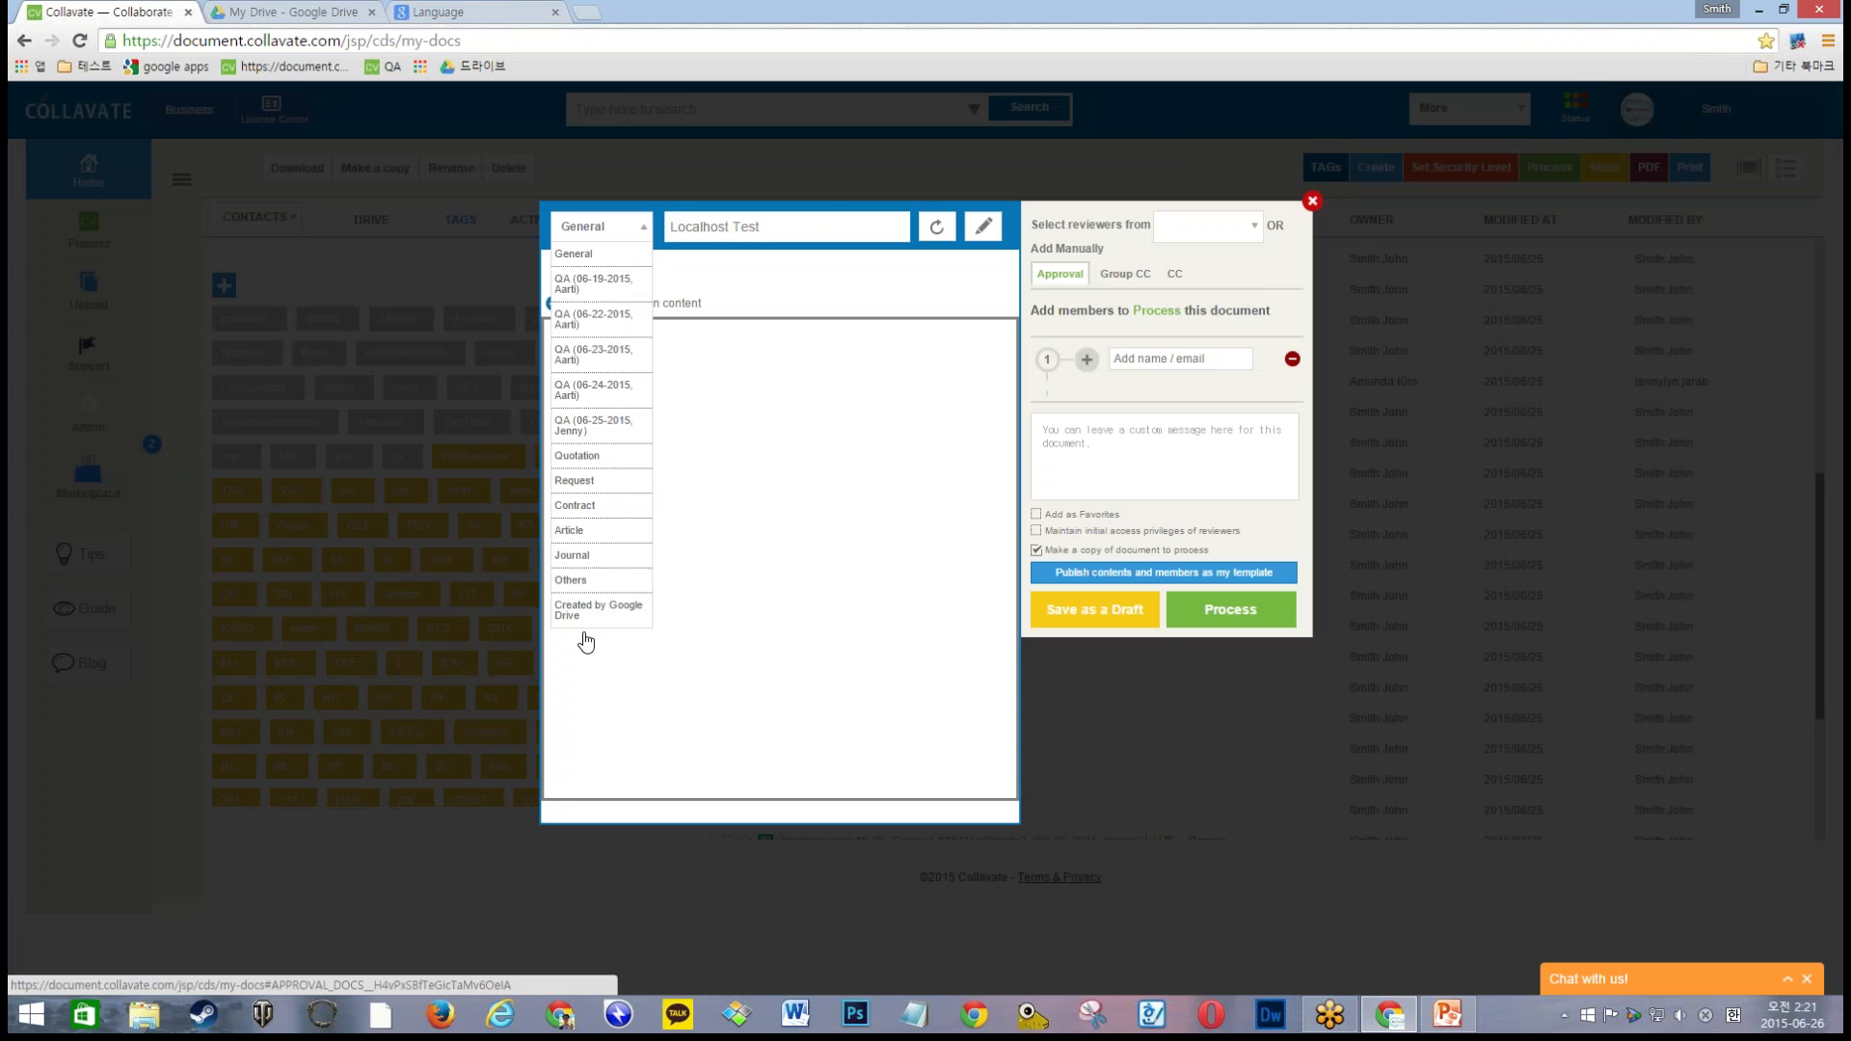
left_click(1319, 200)
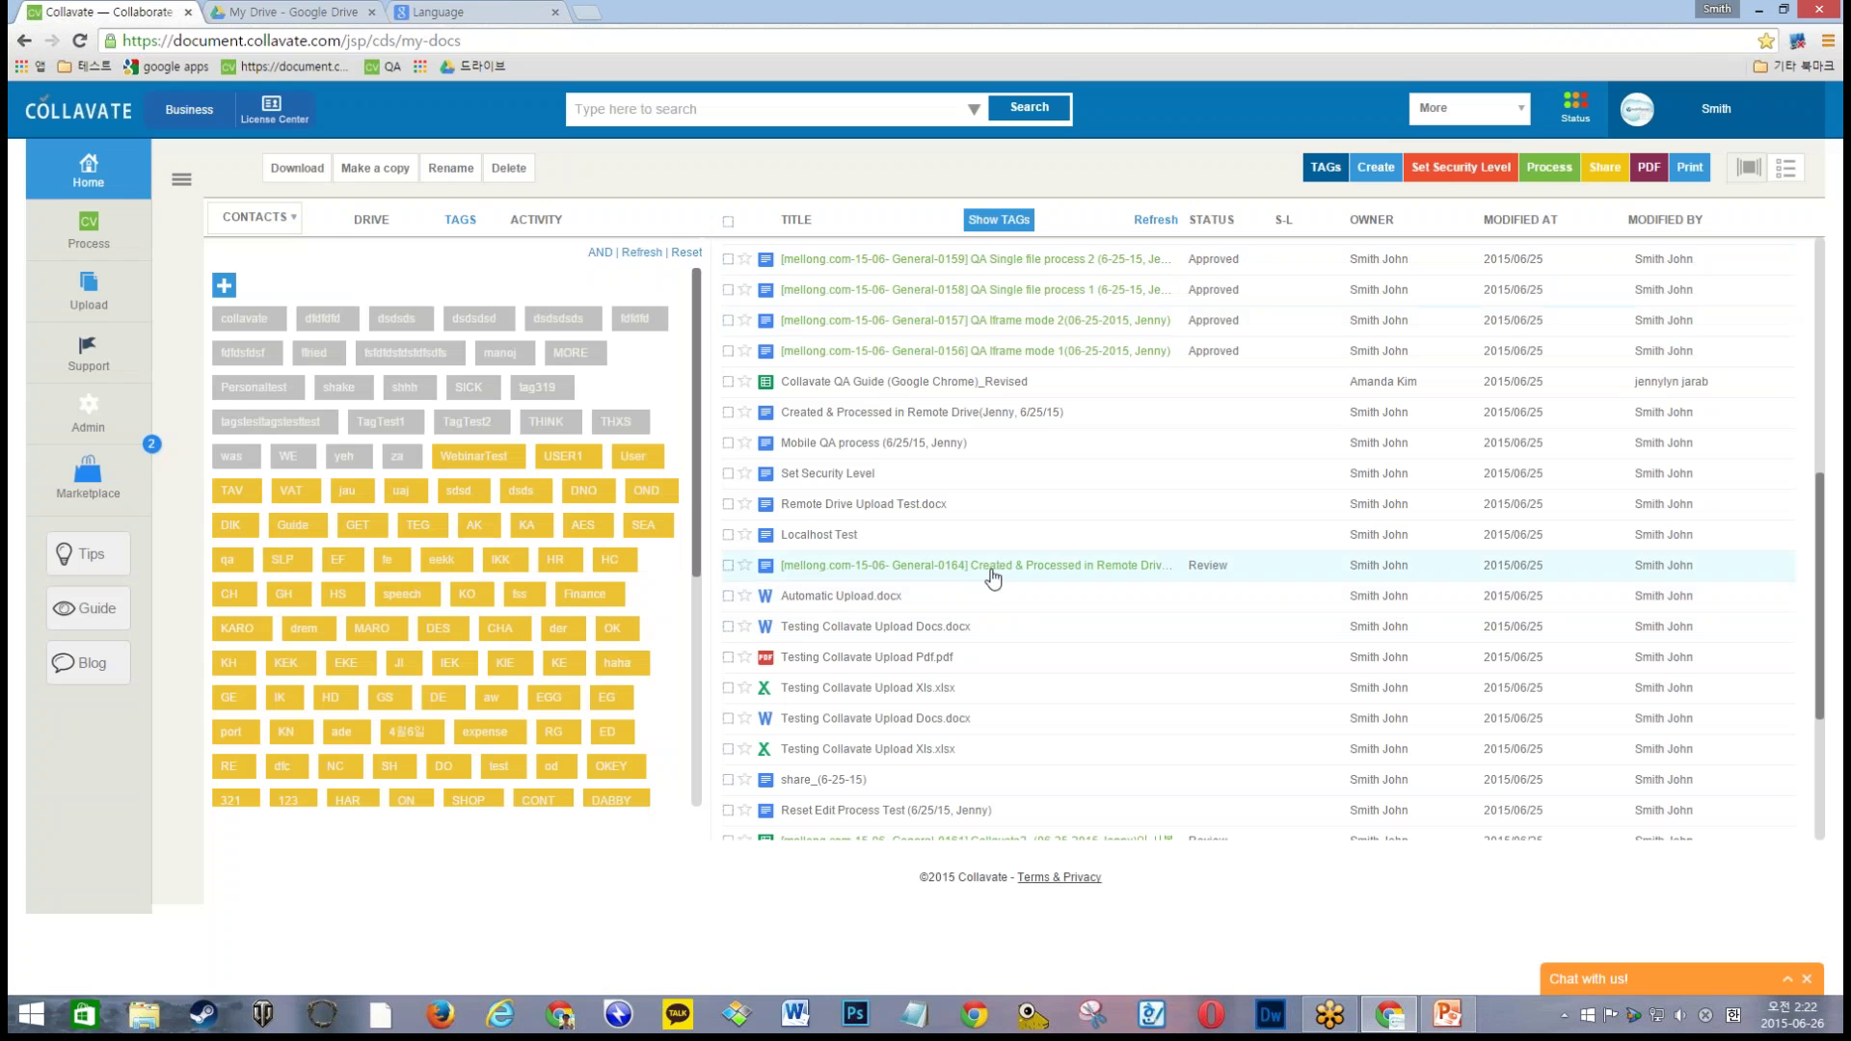
Step: Go from Admin through Docs Category to the Doc No. Policy settings page
left_click(182, 179)
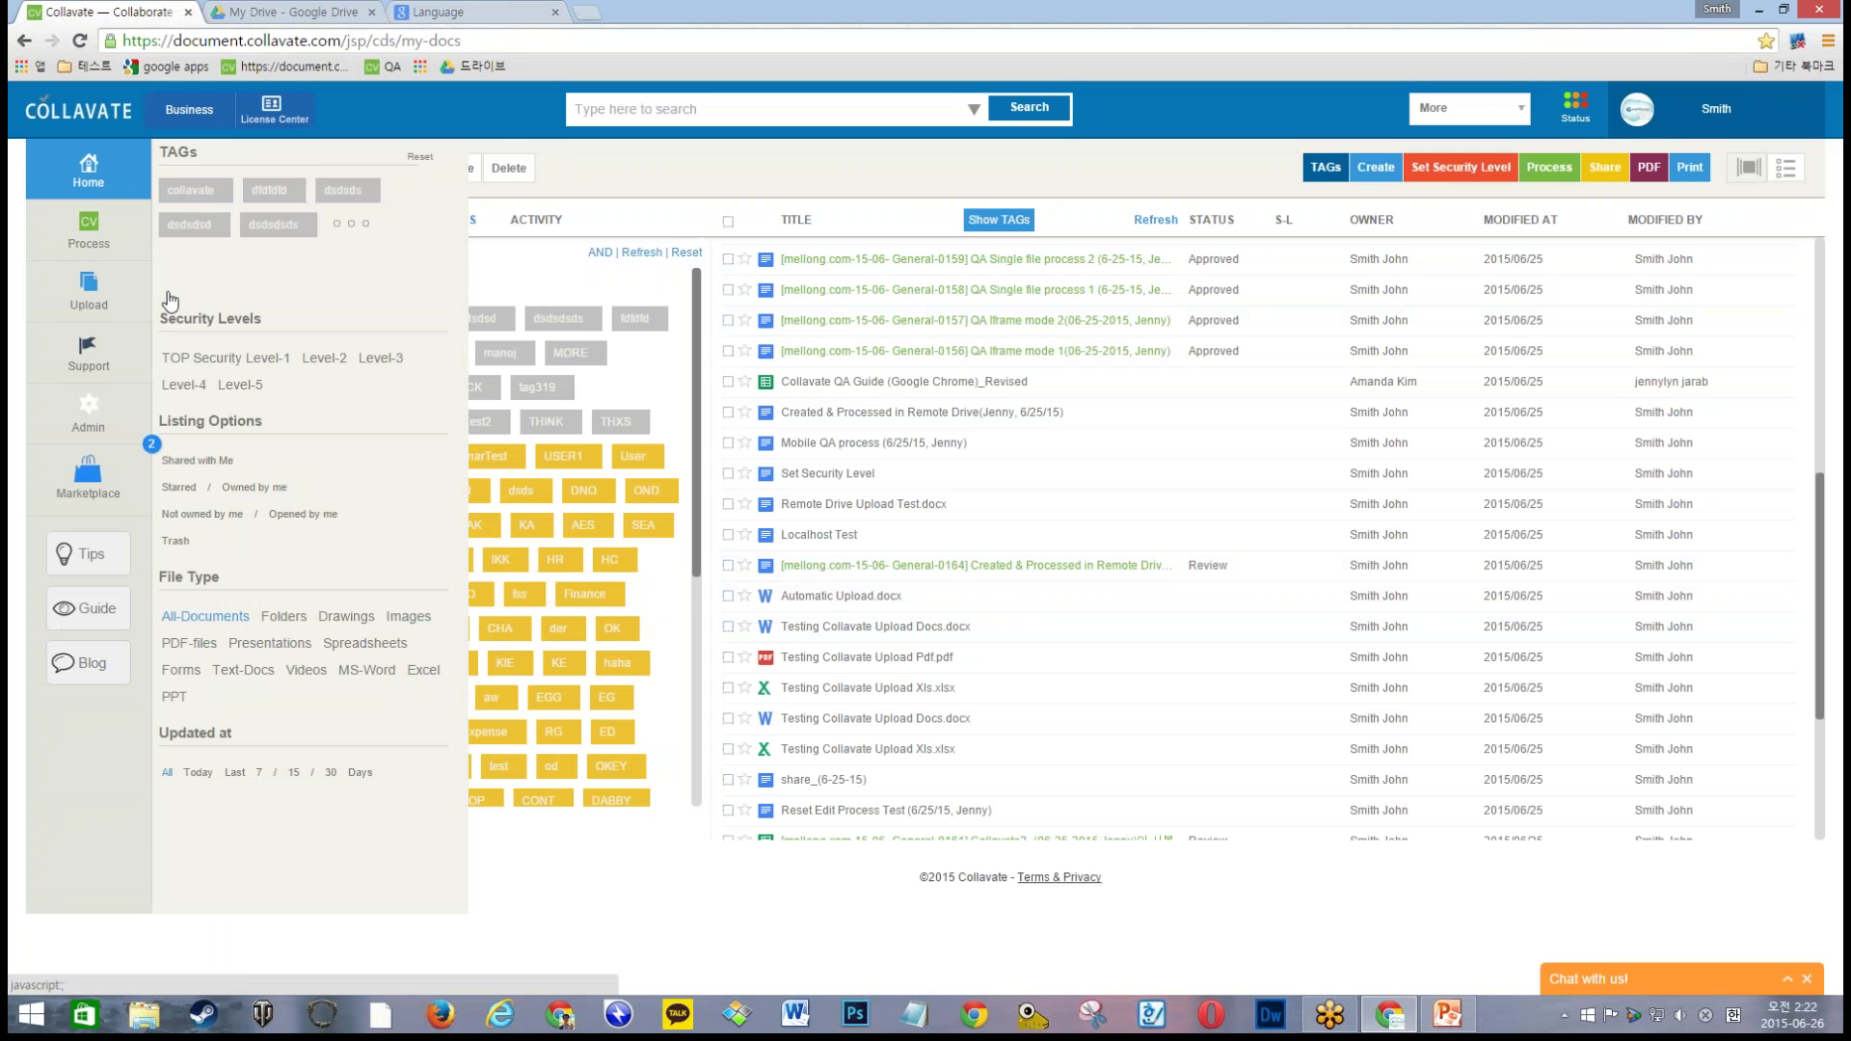
left_click(87, 413)
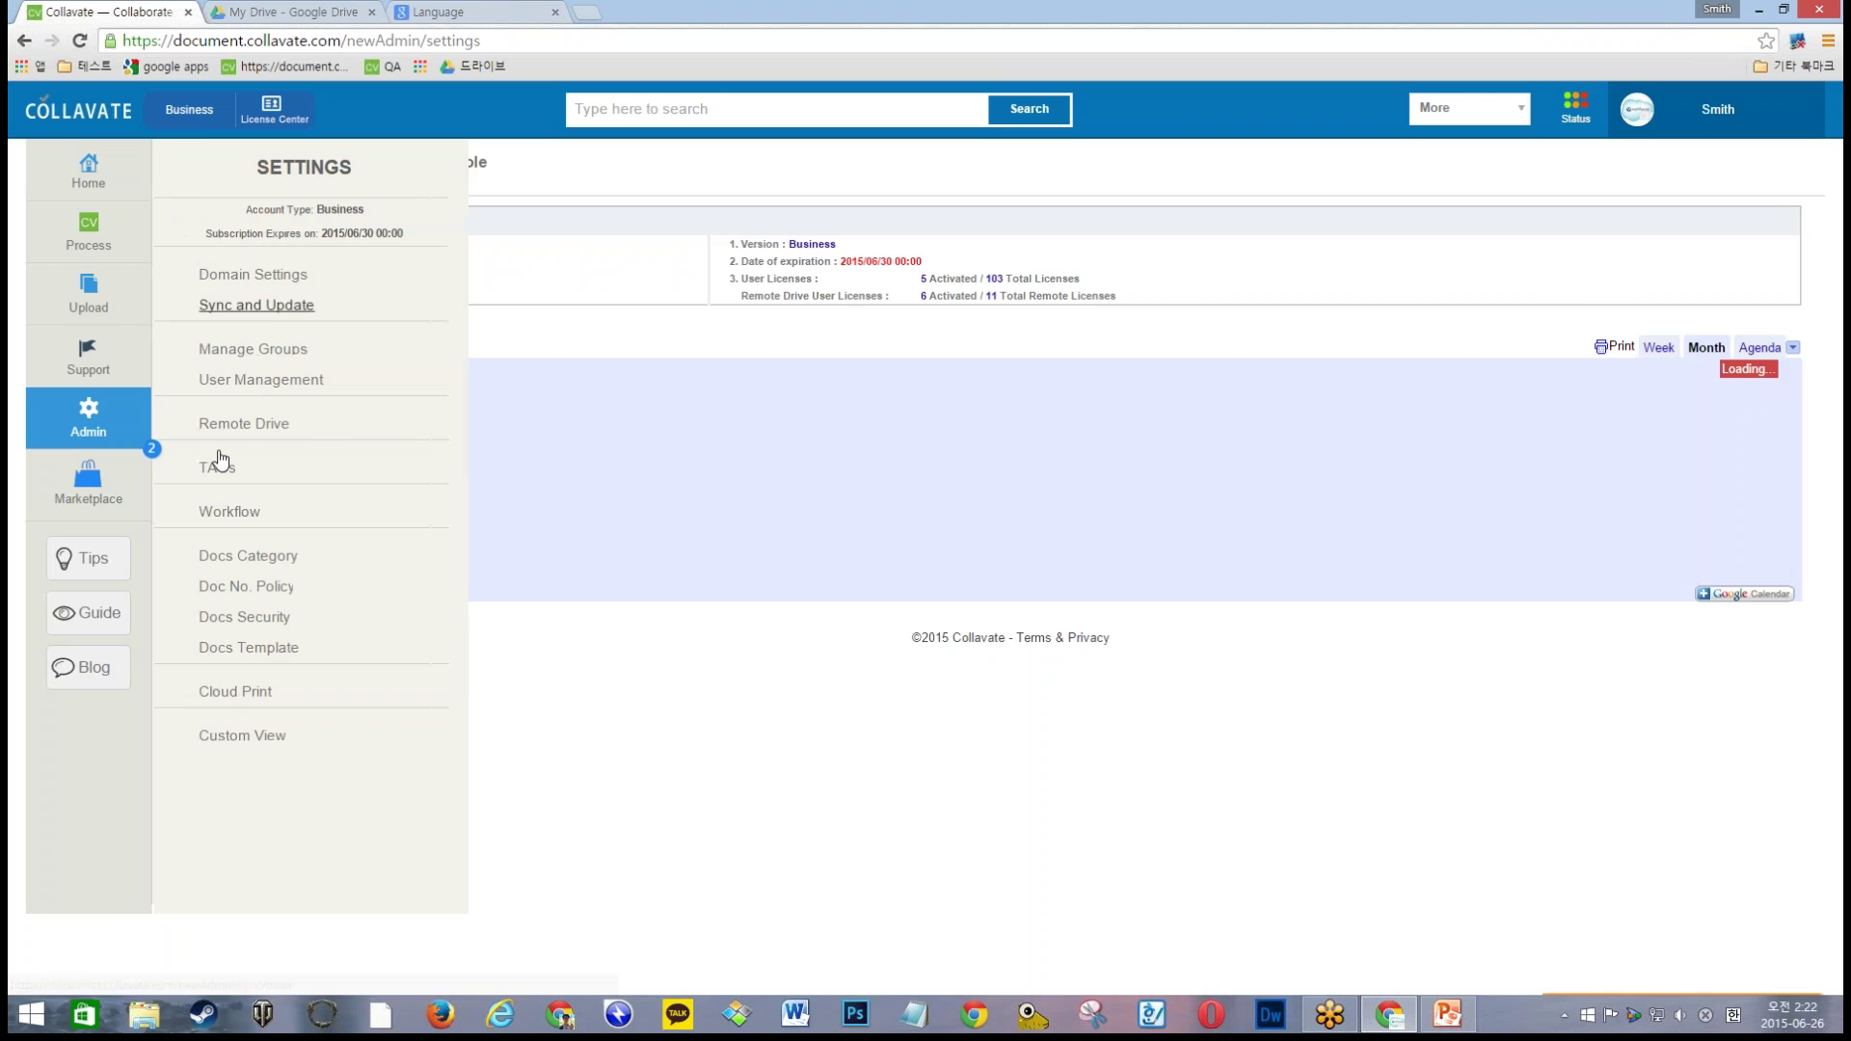
left_click(243, 556)
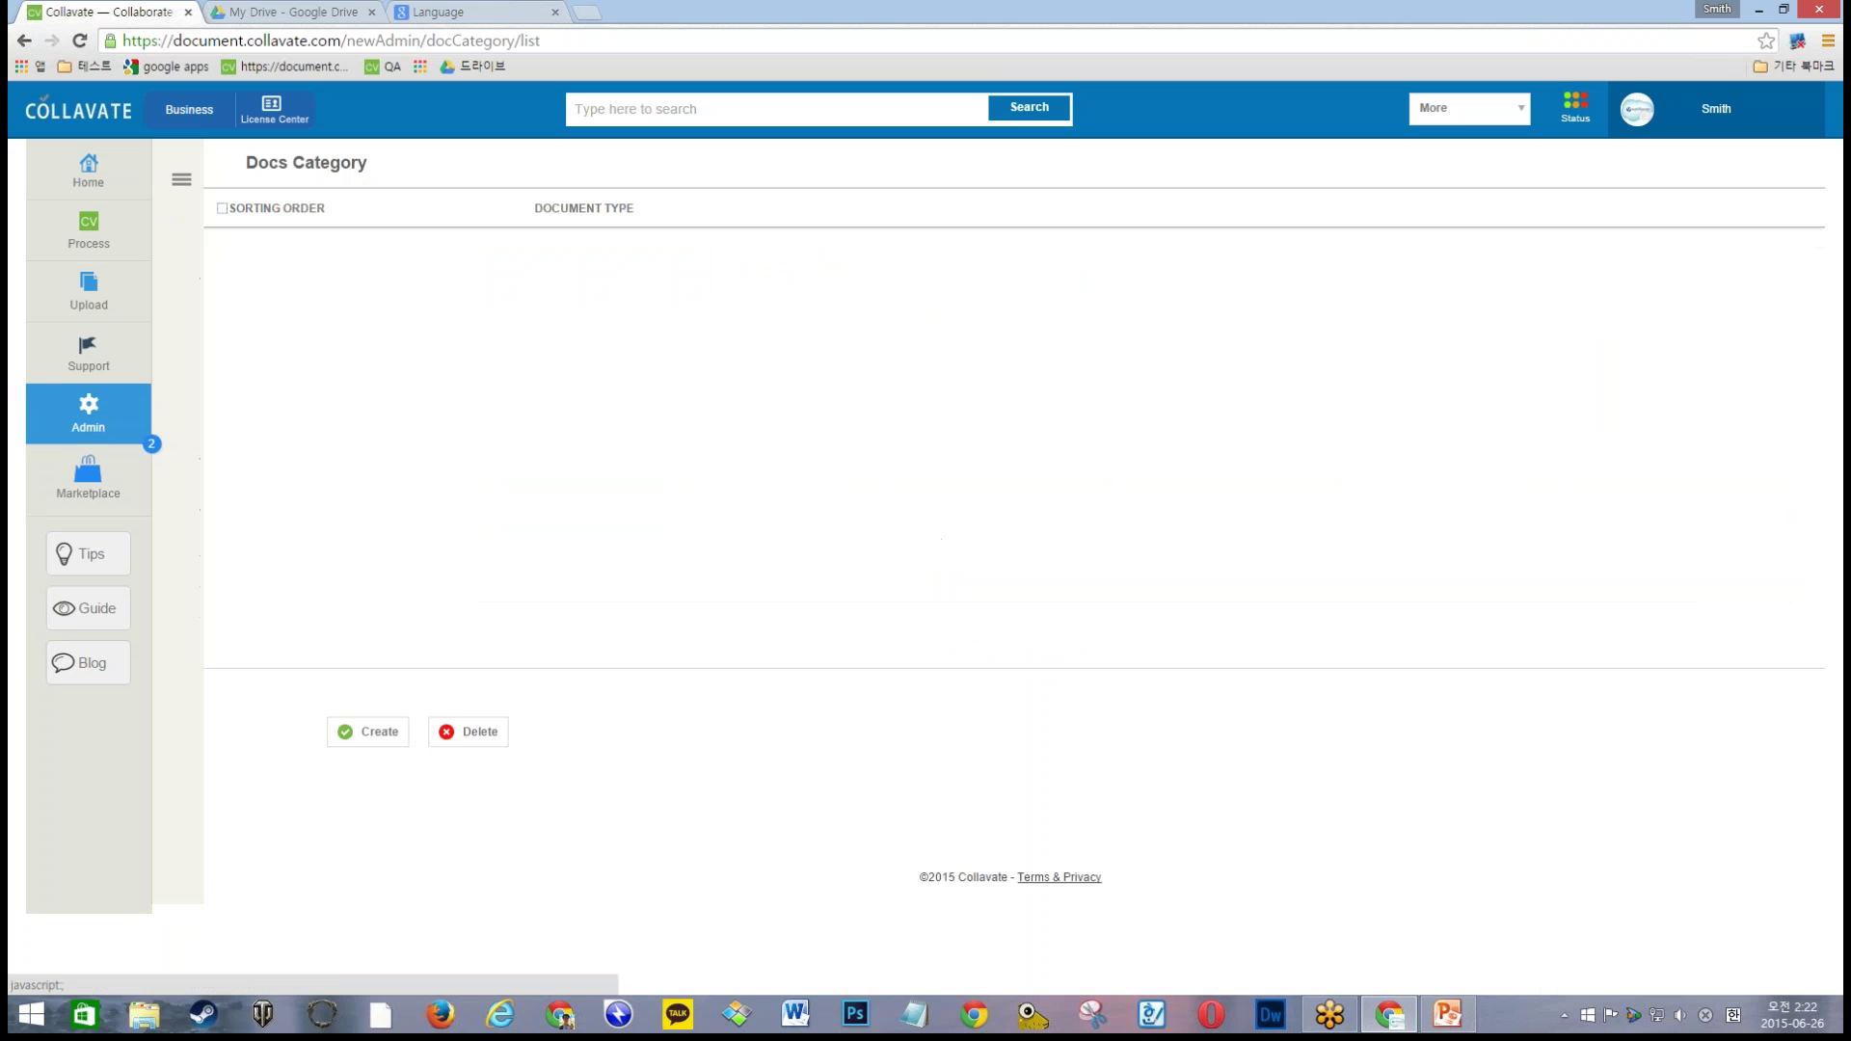
left_click(182, 179)
left_click(270, 569)
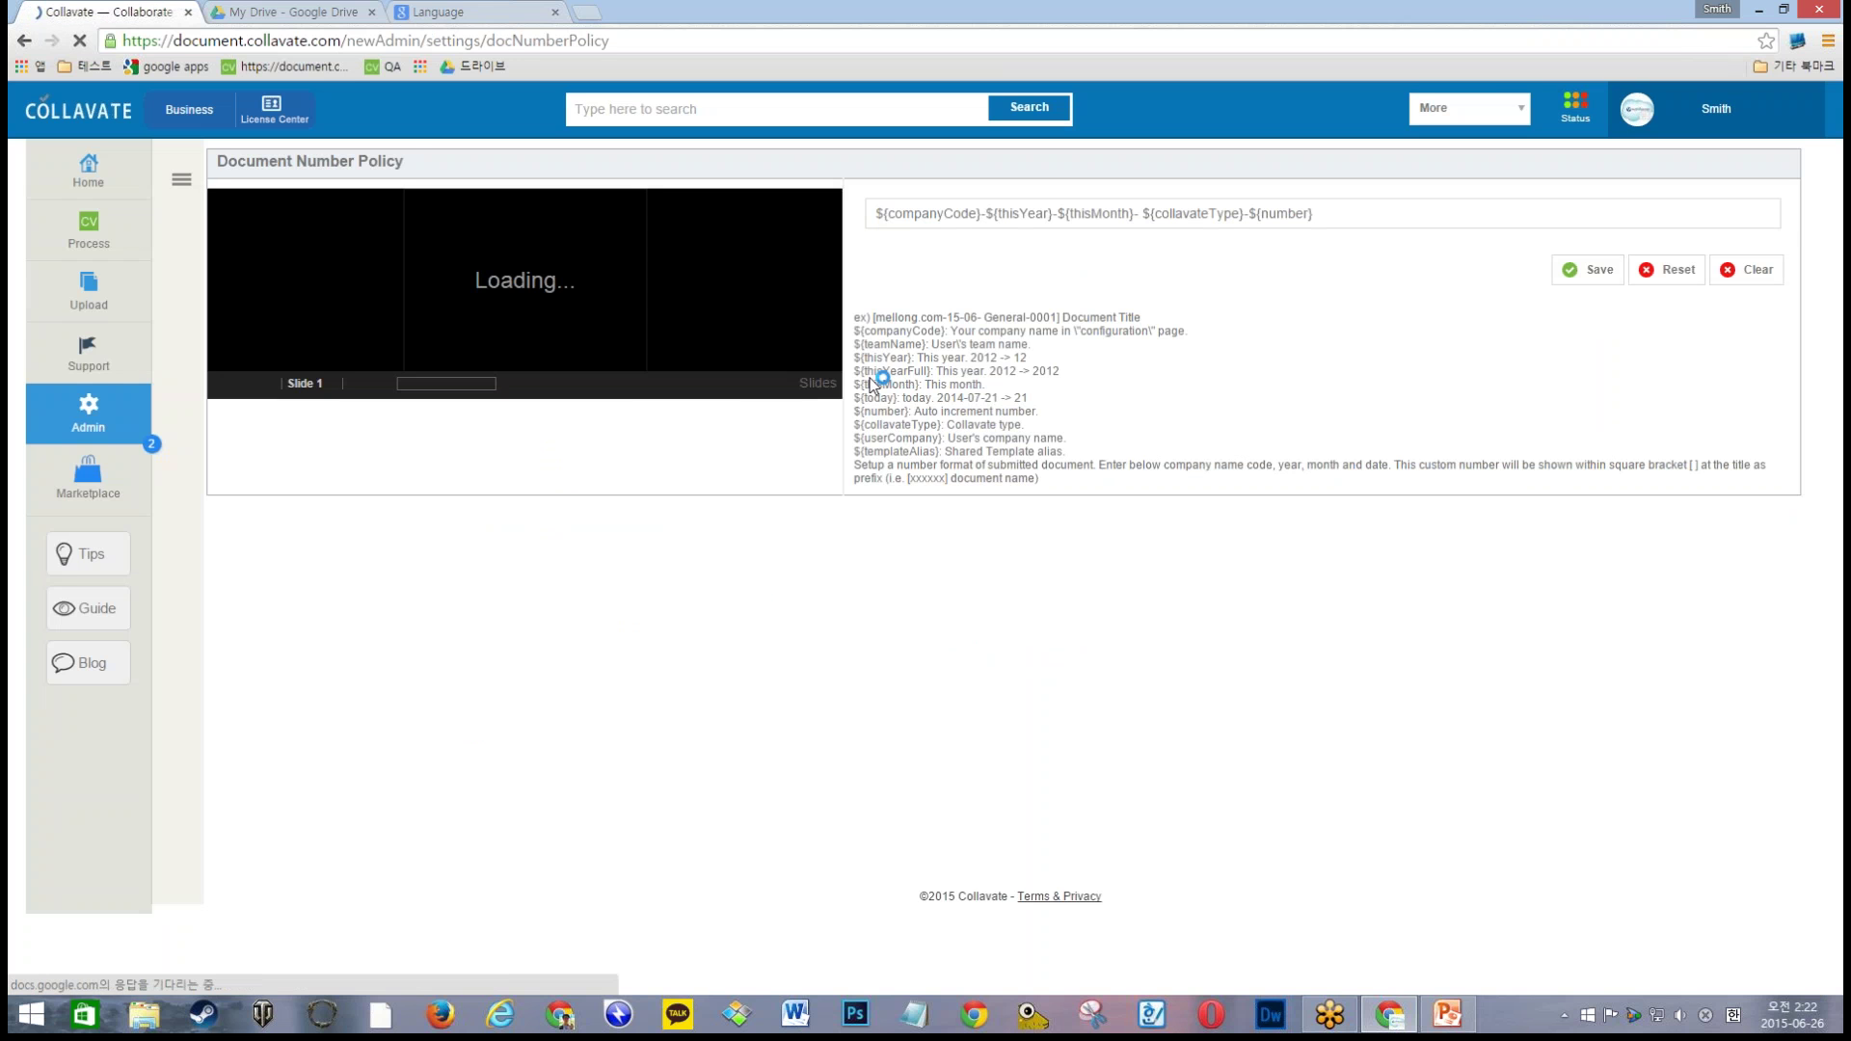
Step: Open Collavate in a second tab and review the numbering format and placeholder help text
middle_click(328, 68)
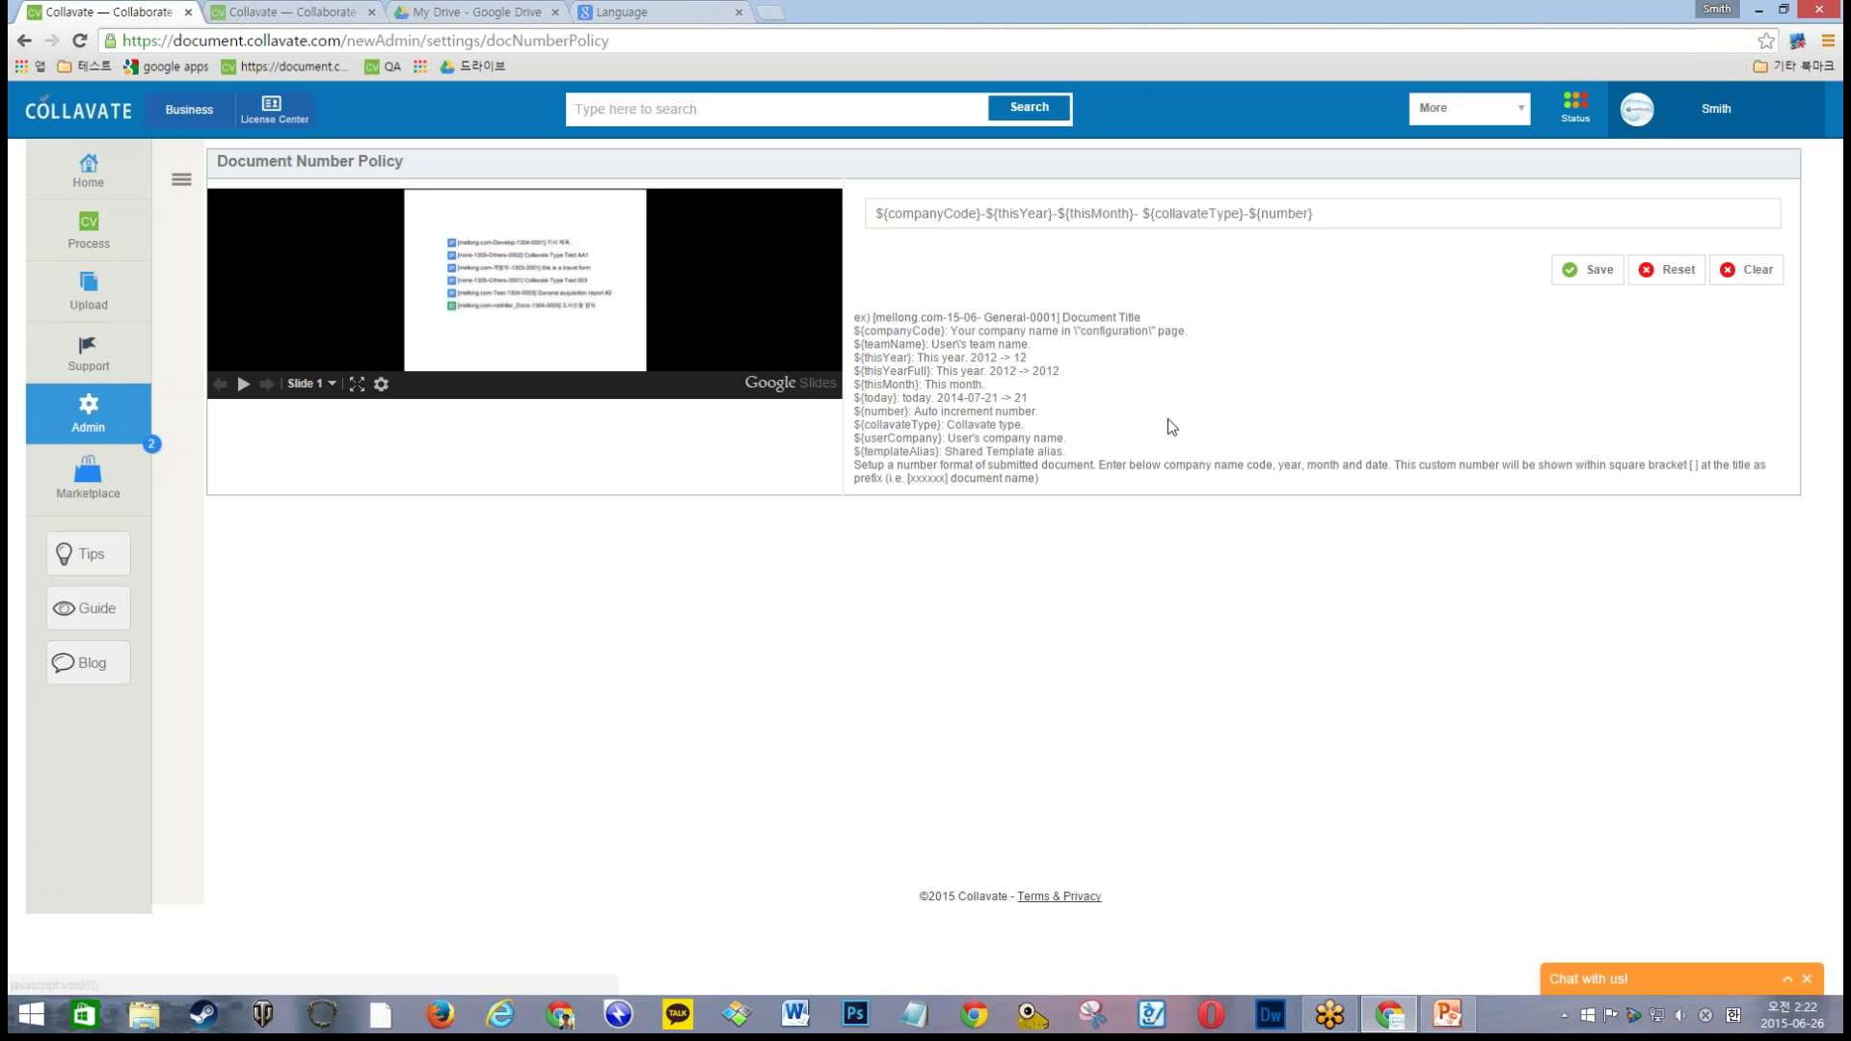
left_click_drag(1328, 217, 872, 207)
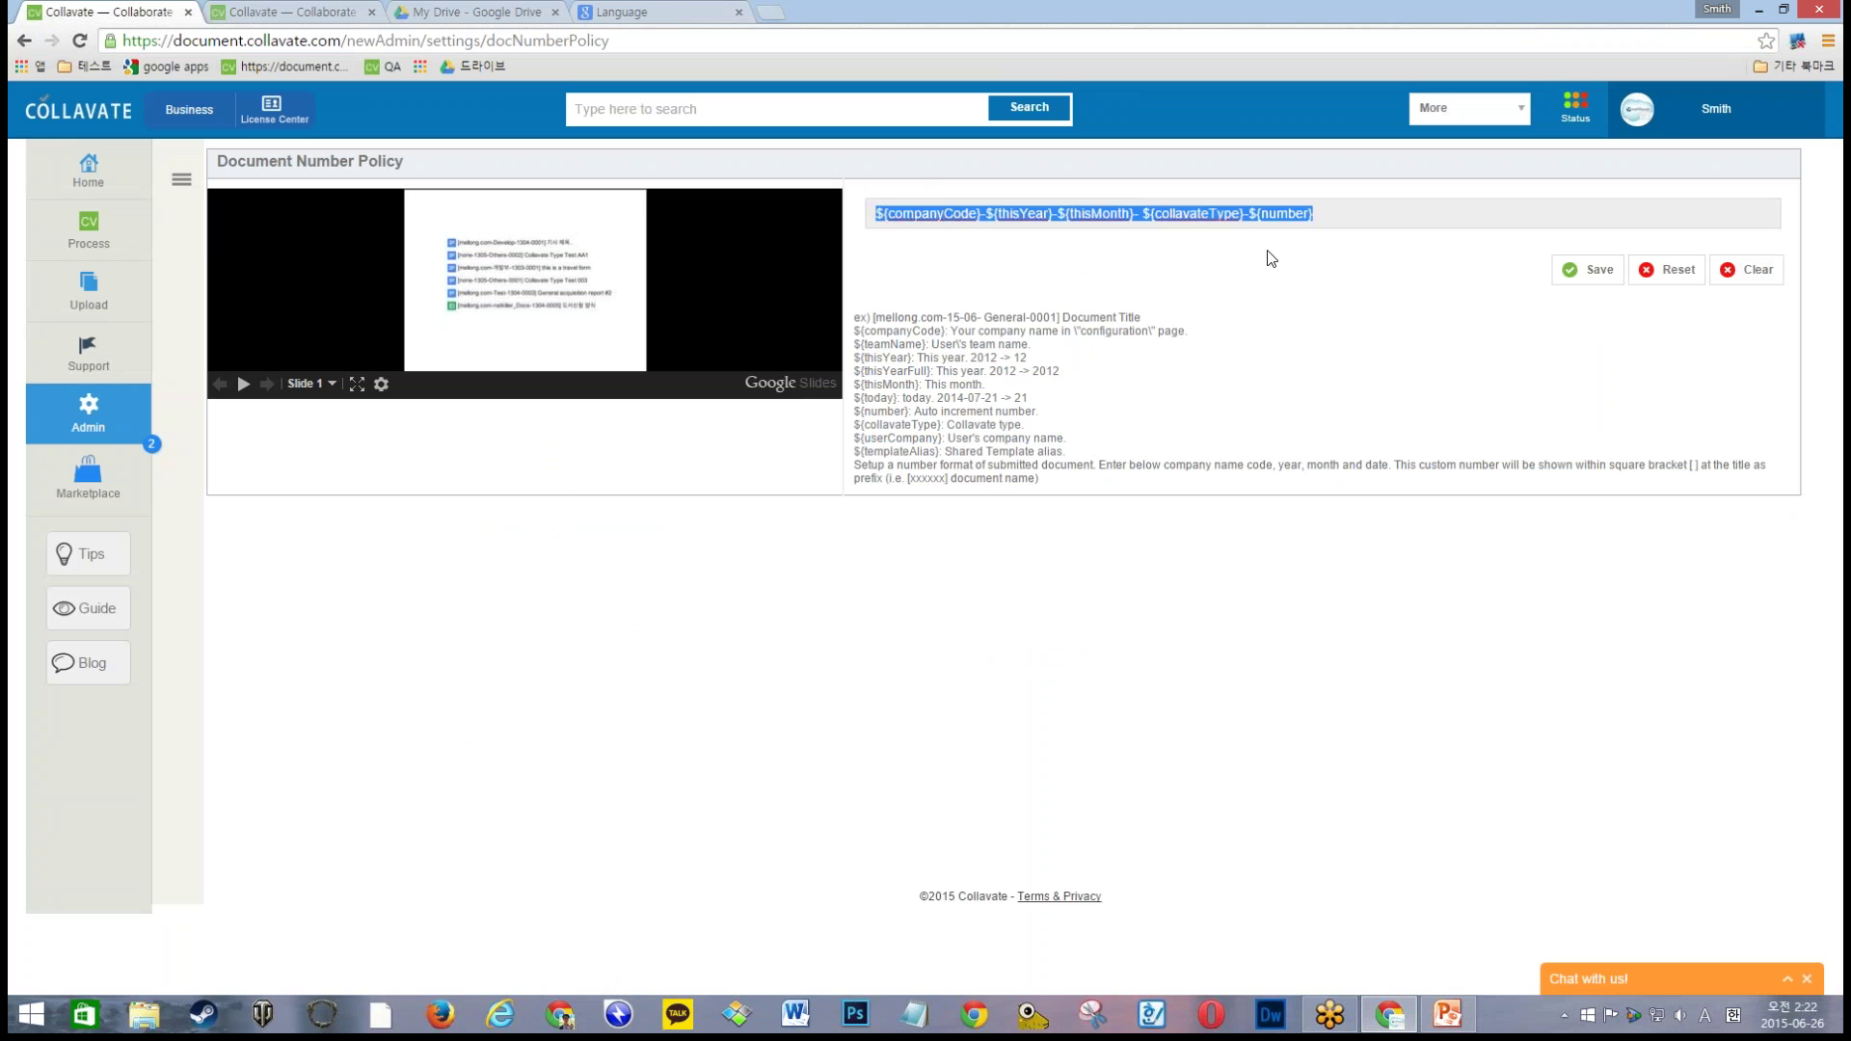
left_click(1269, 257)
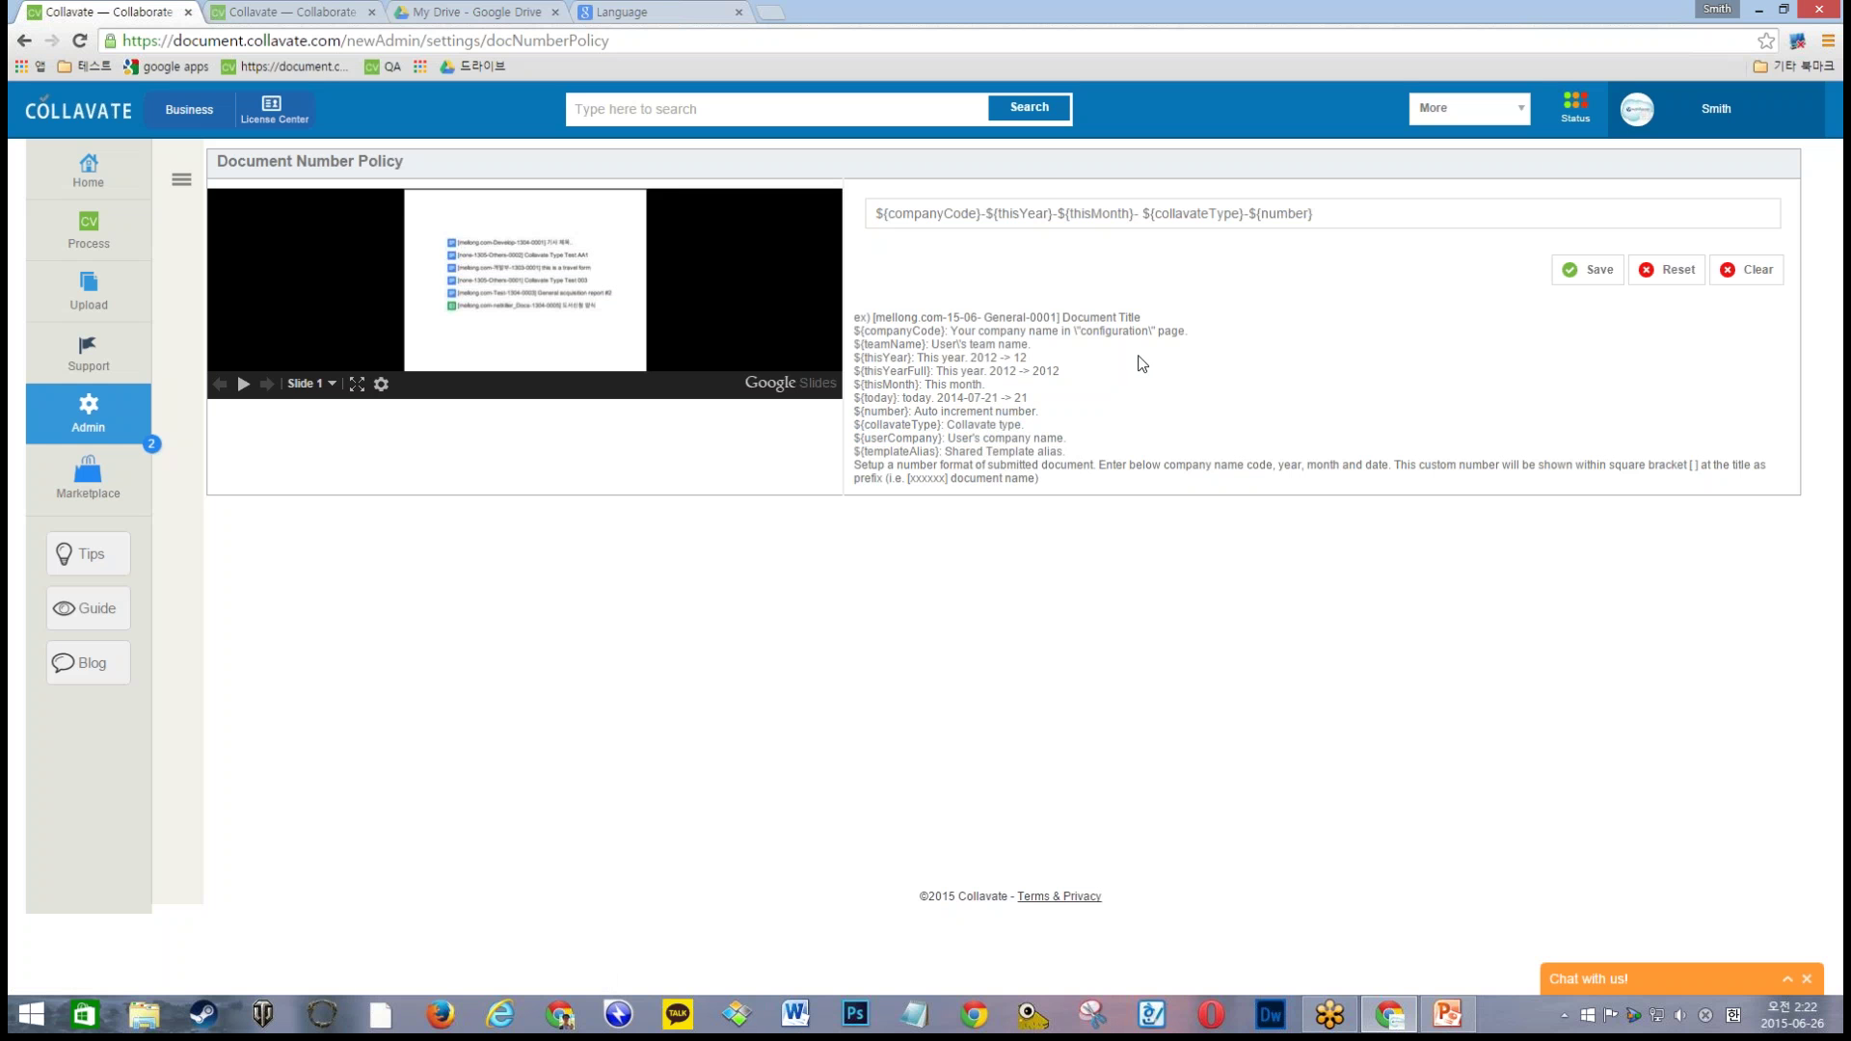
left_click_drag(1039, 467, 888, 474)
left_click(967, 461)
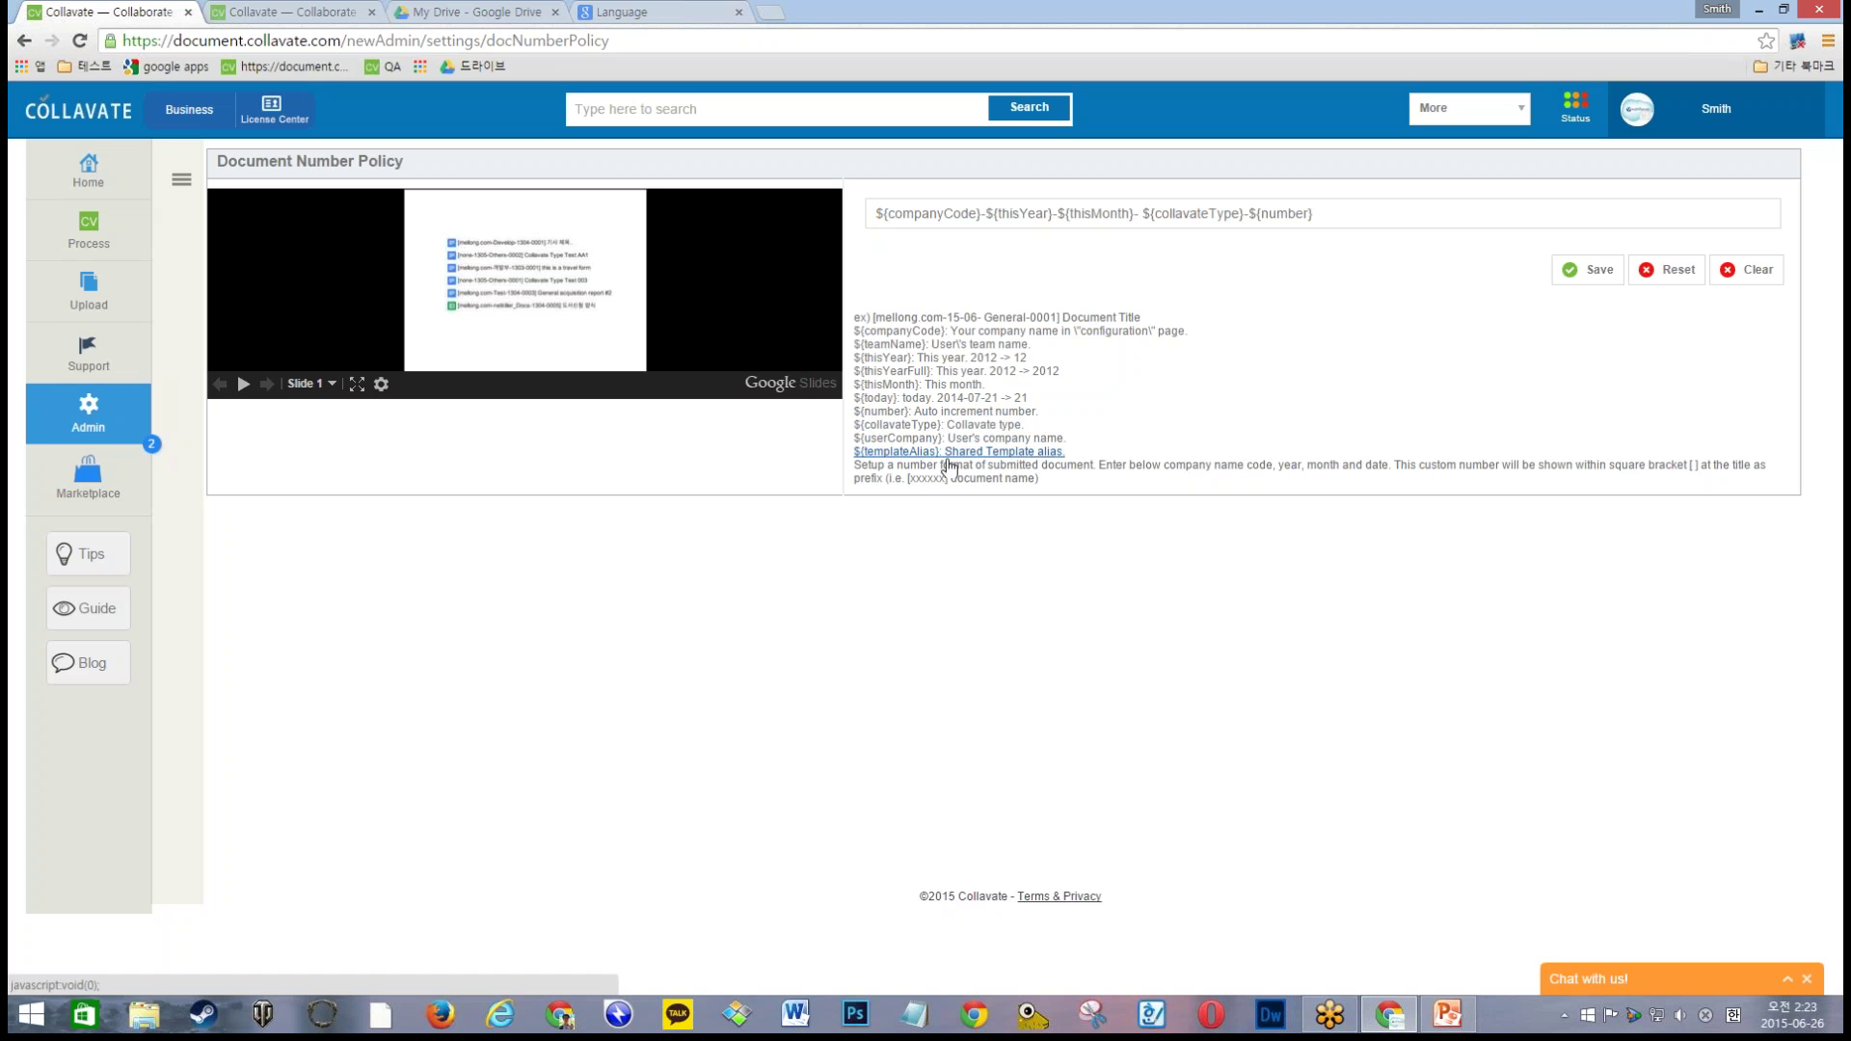
left_click(888, 472)
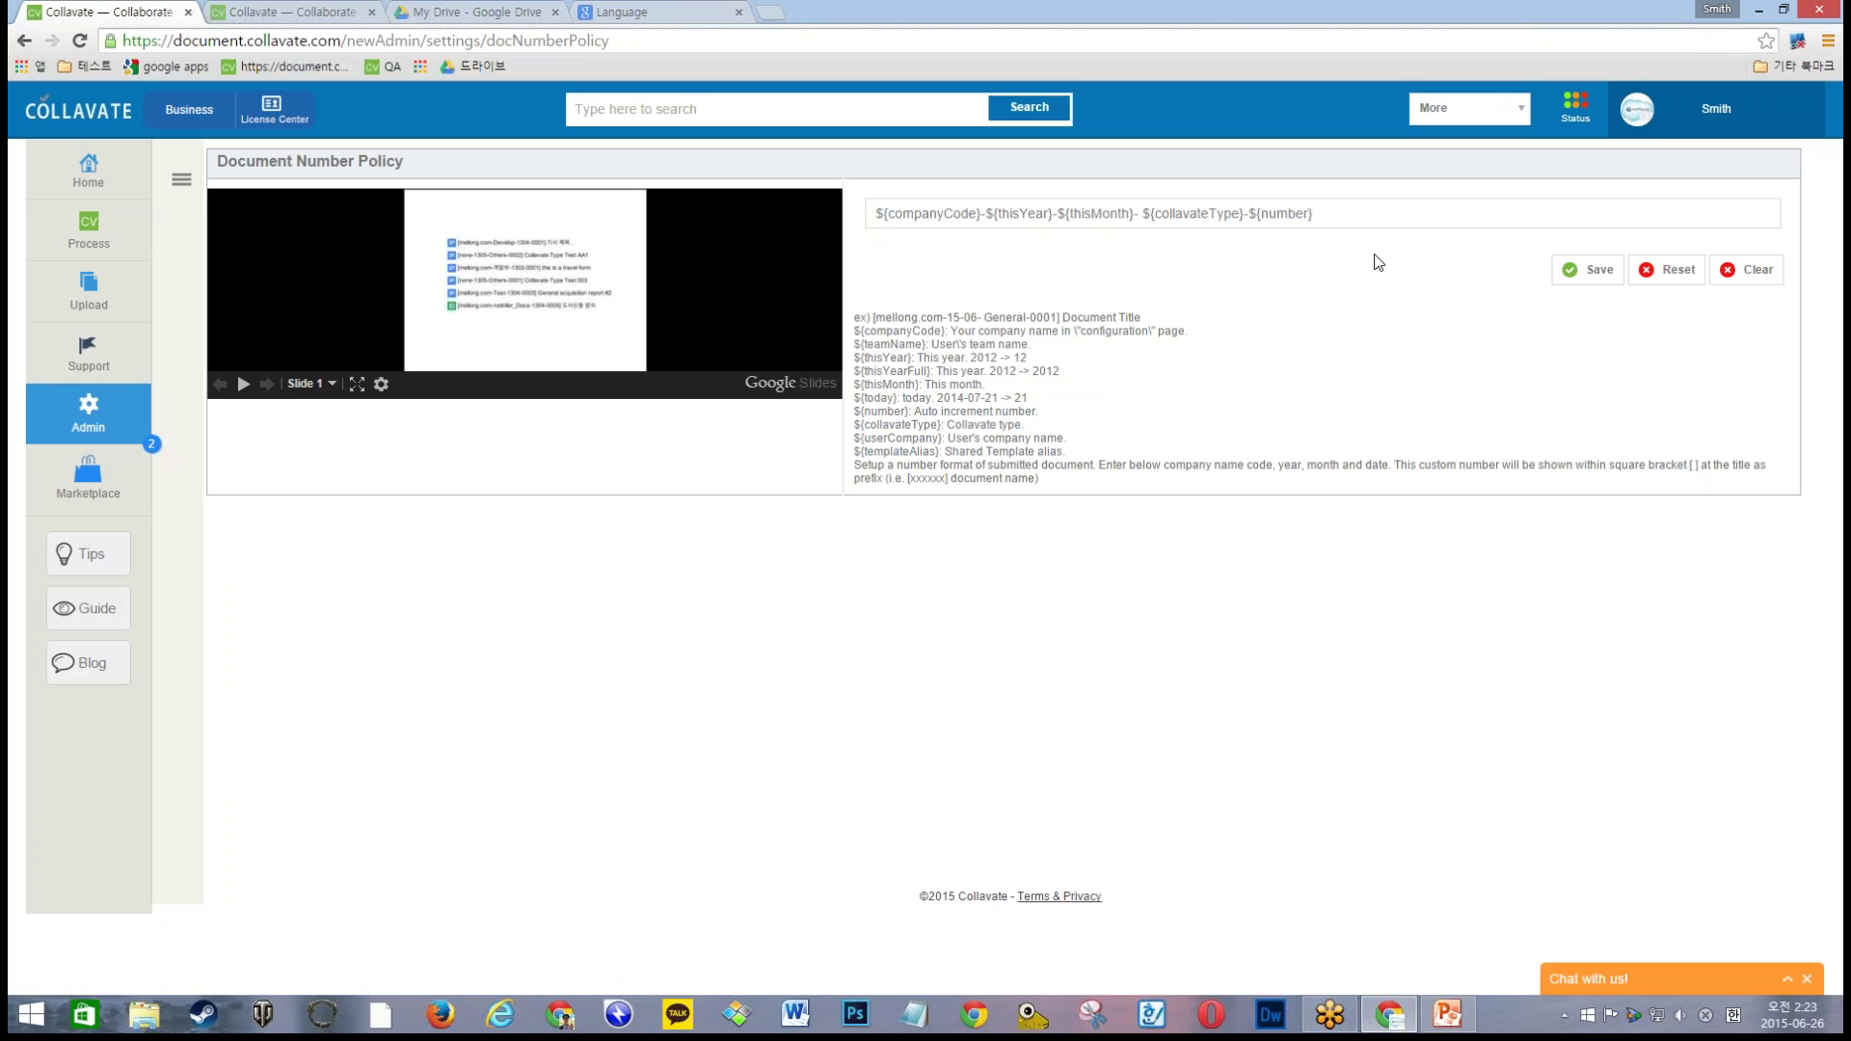
Step: Open the Docs Security settings page from the Settings panel
left_click(181, 180)
left_click(232, 571)
left_click(241, 599)
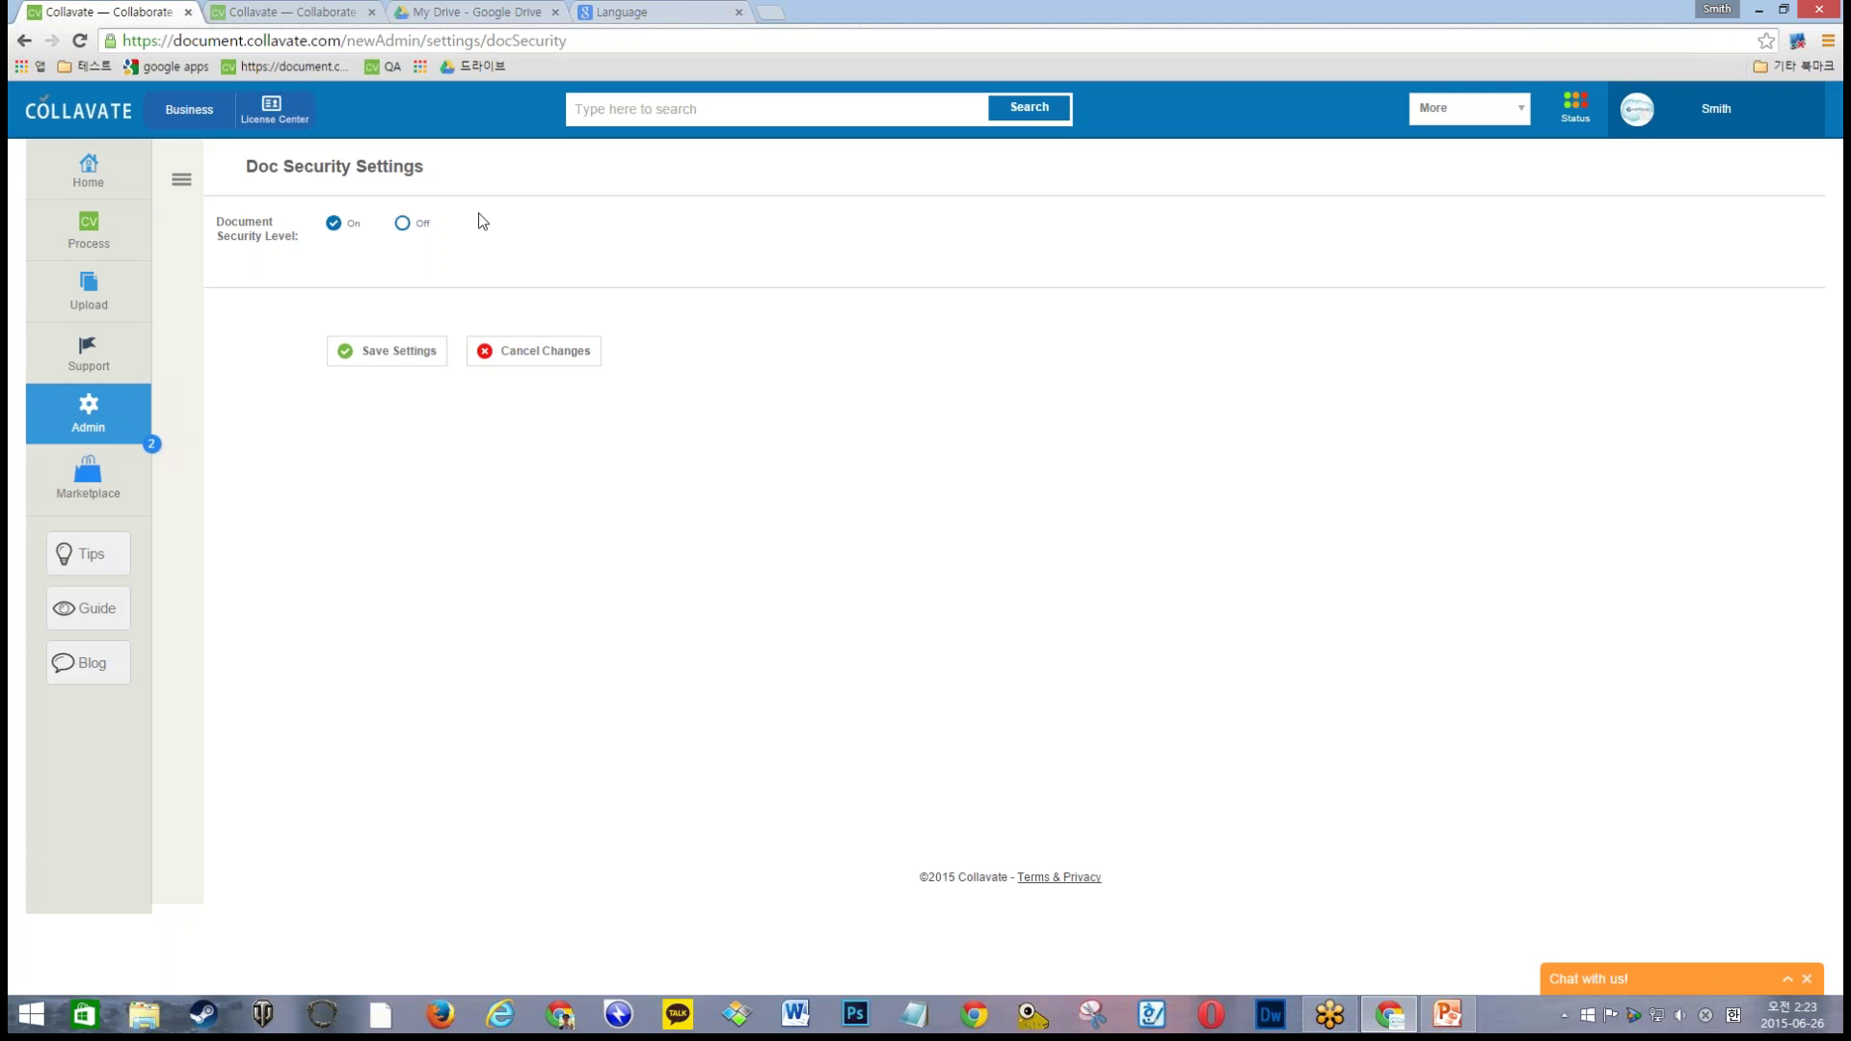
Step: In the second tab, preview security Levels 1-5 for the Localhost Test document, then switch back
left_click(403, 225)
left_click(337, 12)
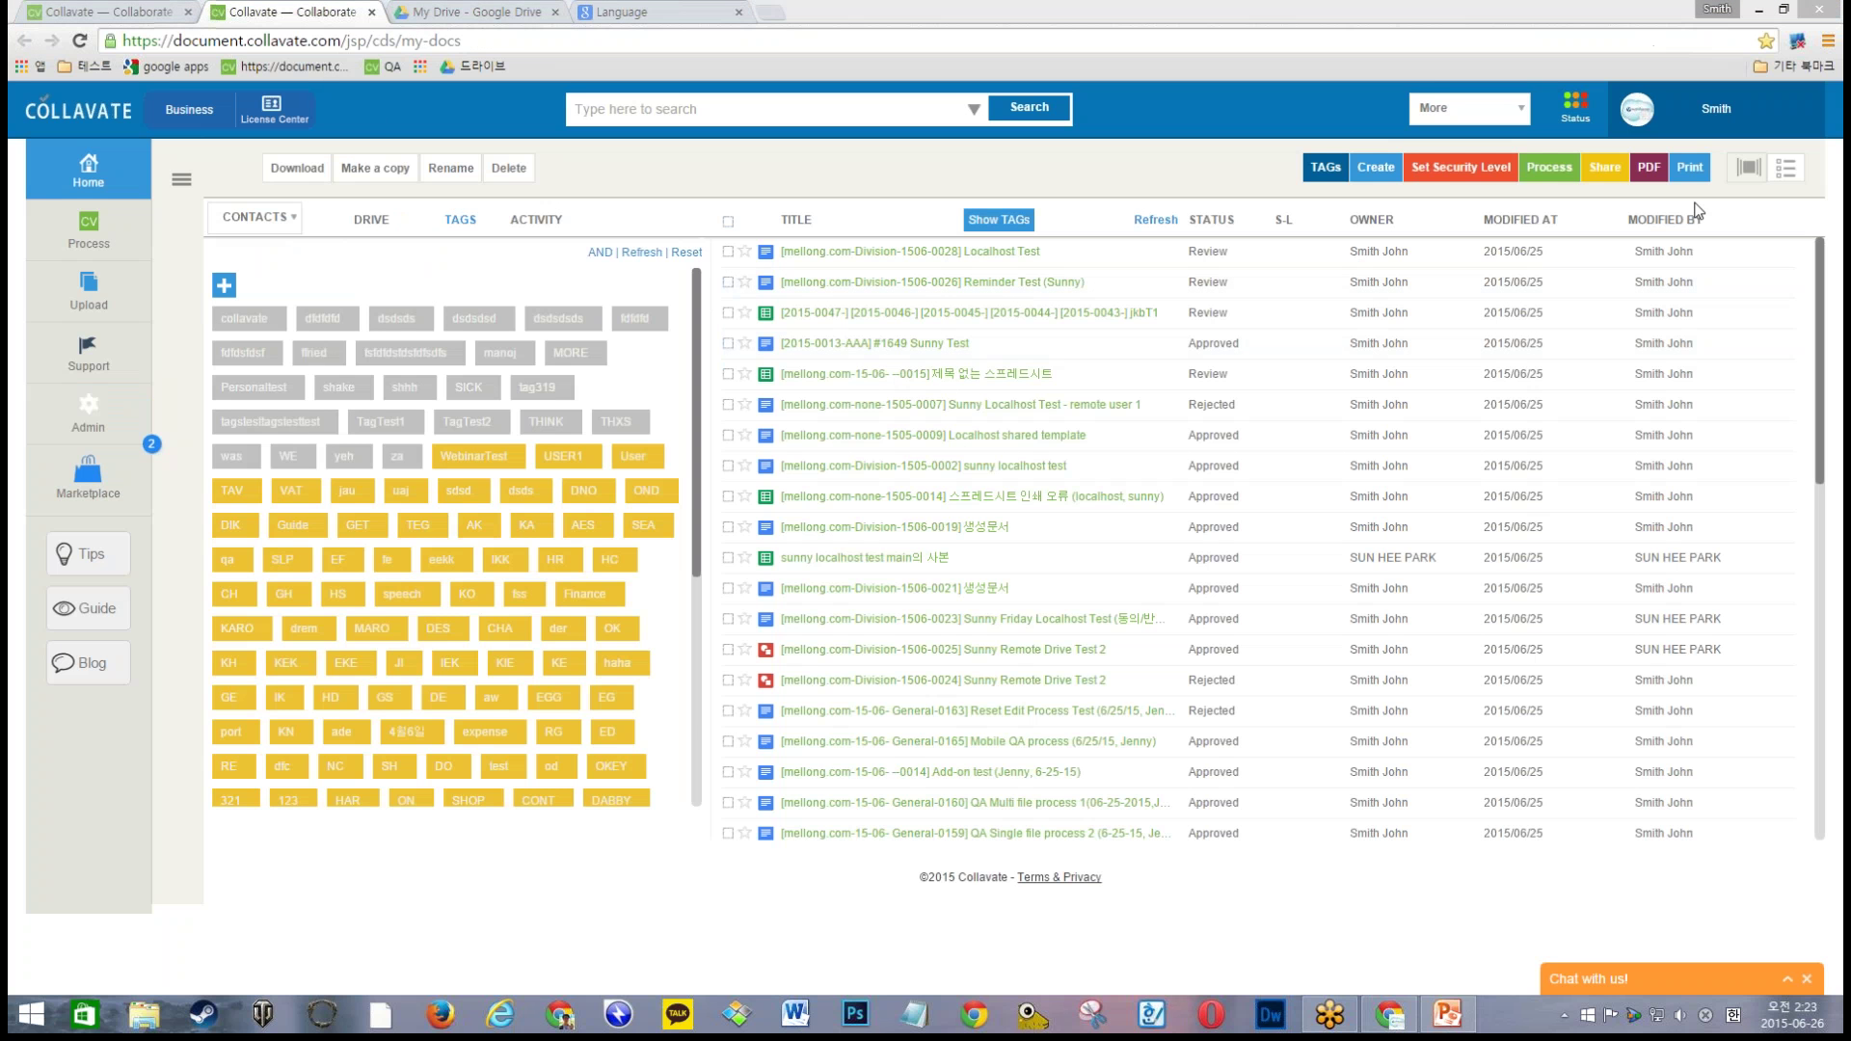
left_click(1022, 225)
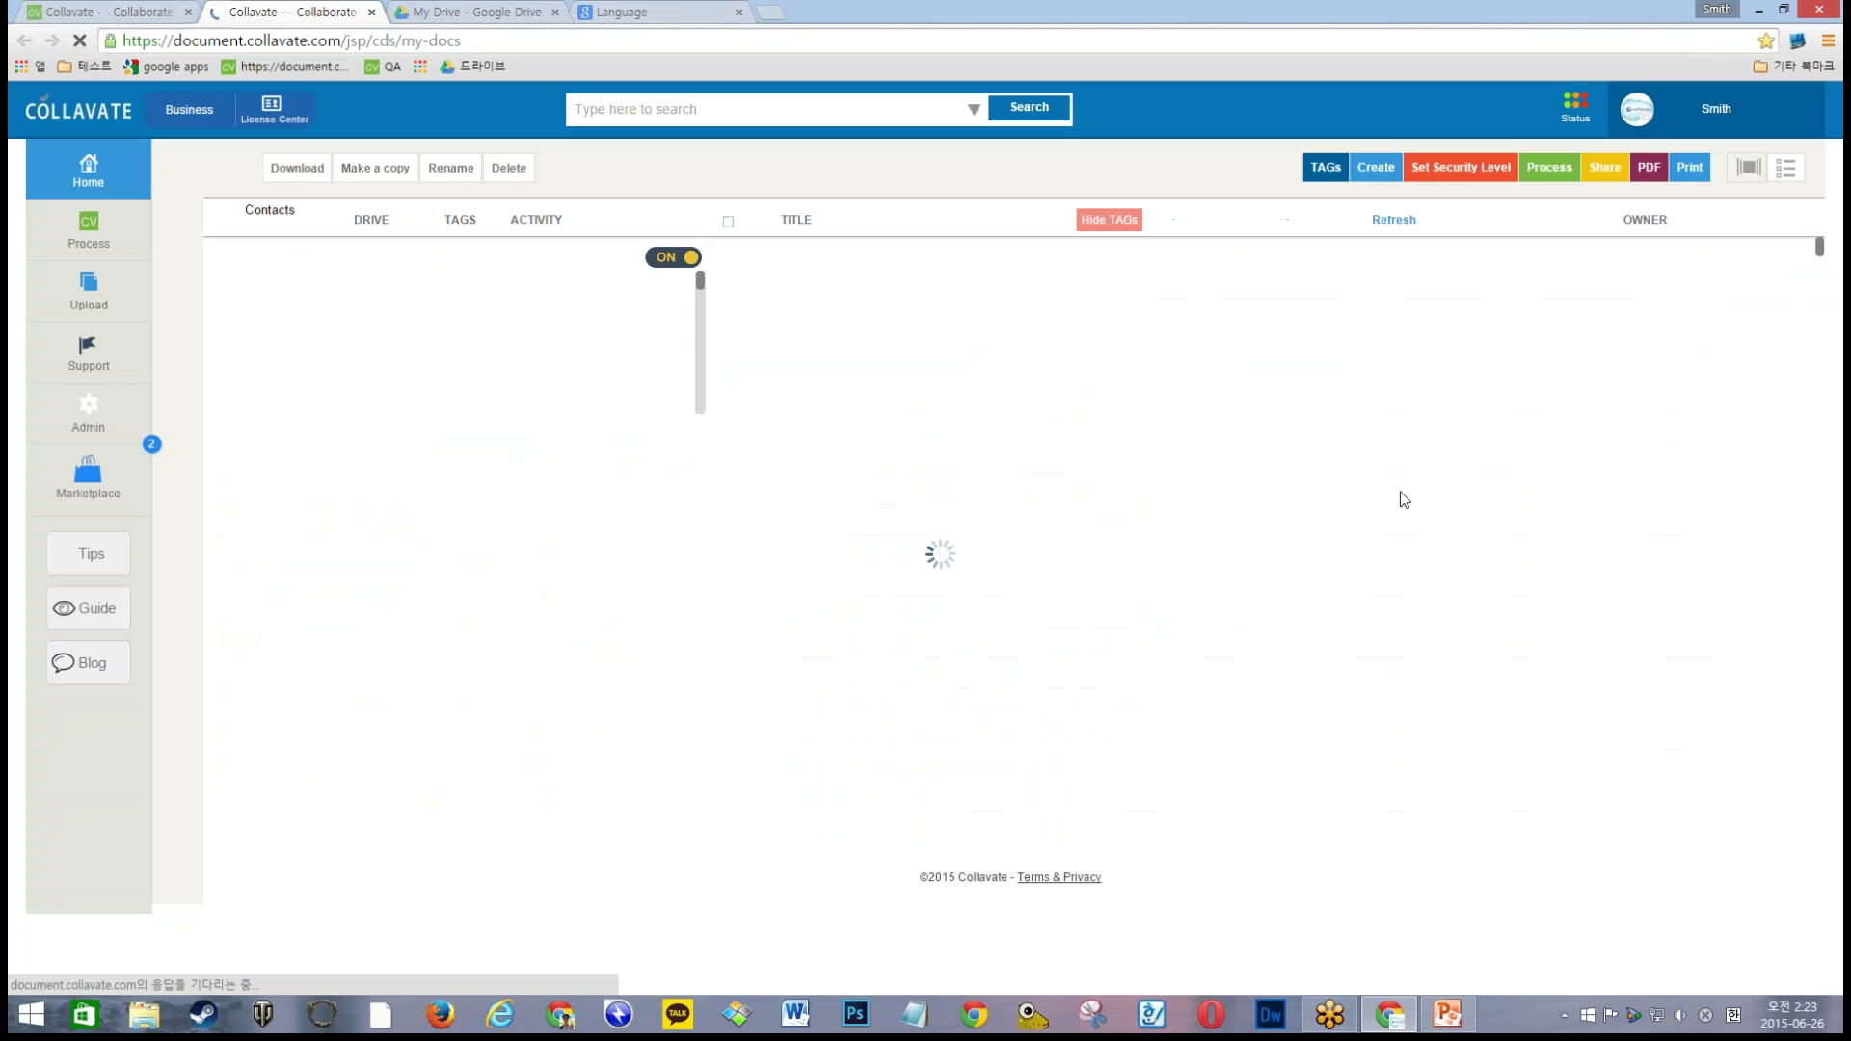
scroll(1385, 519, "down", 10)
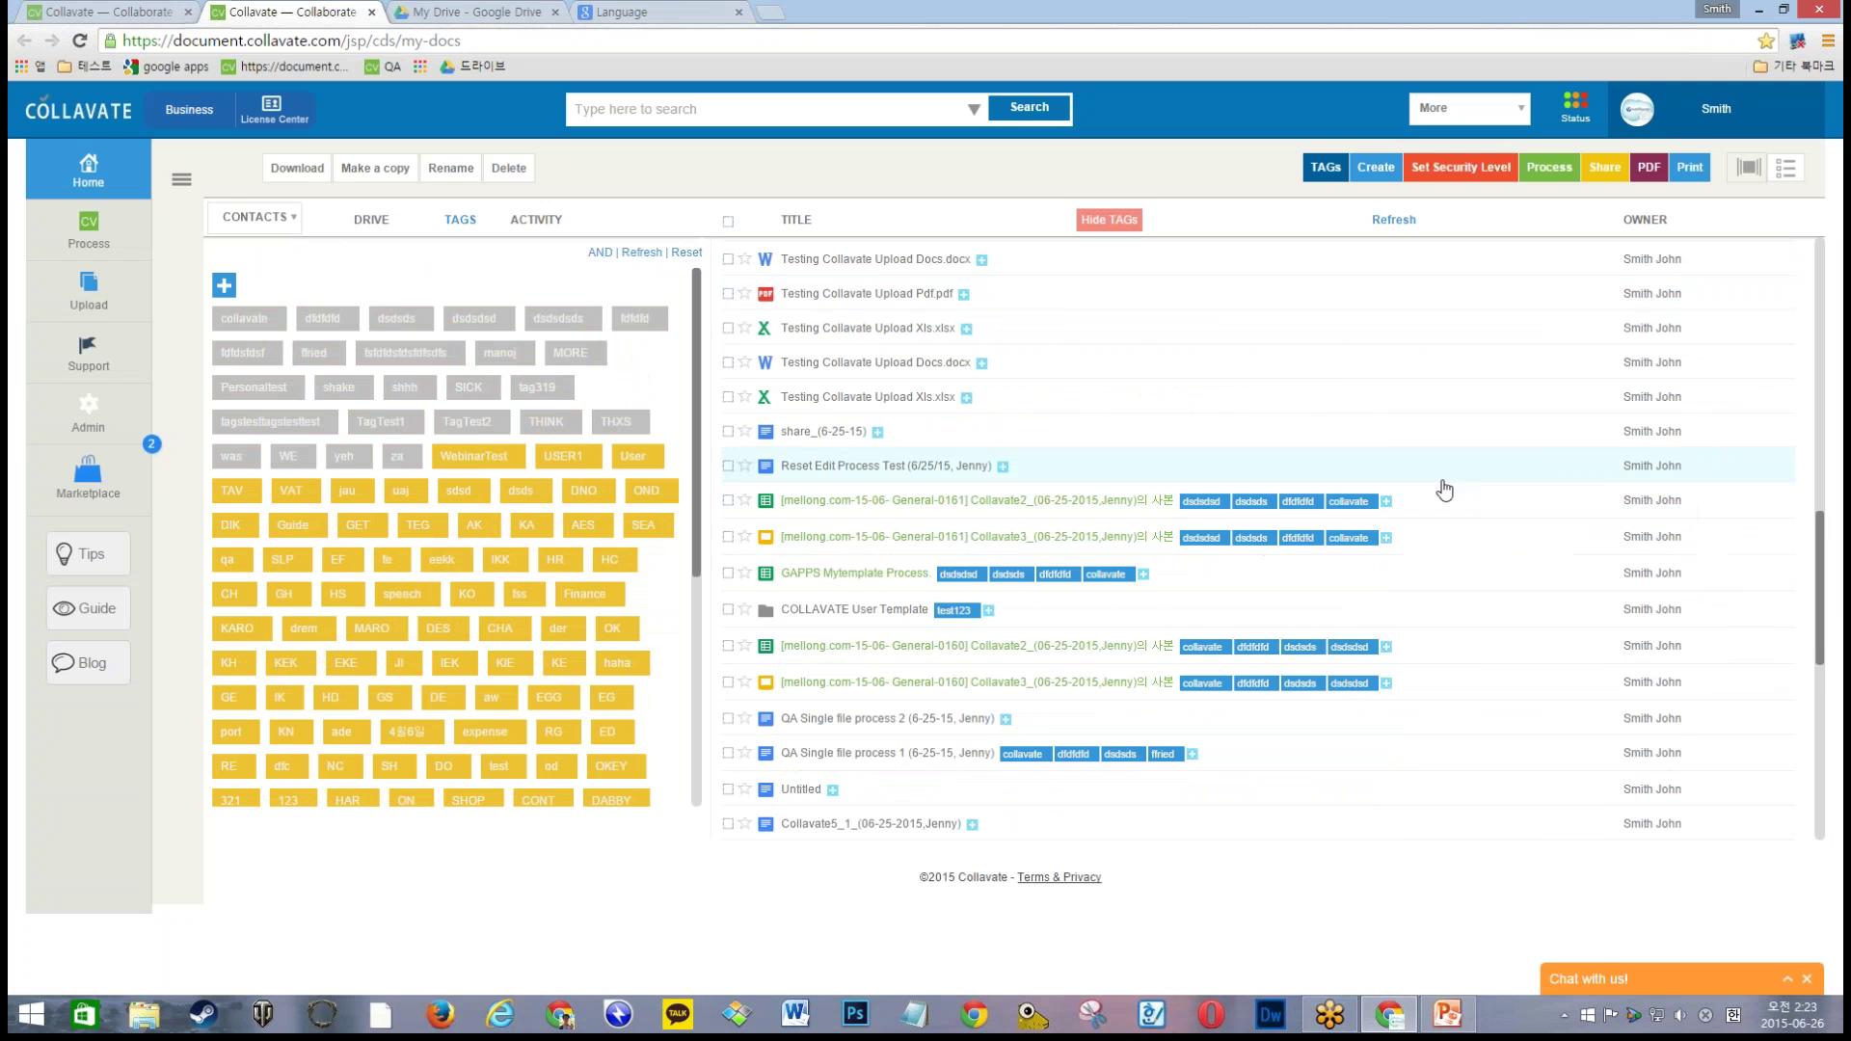
scroll(1437, 491, "down", 5)
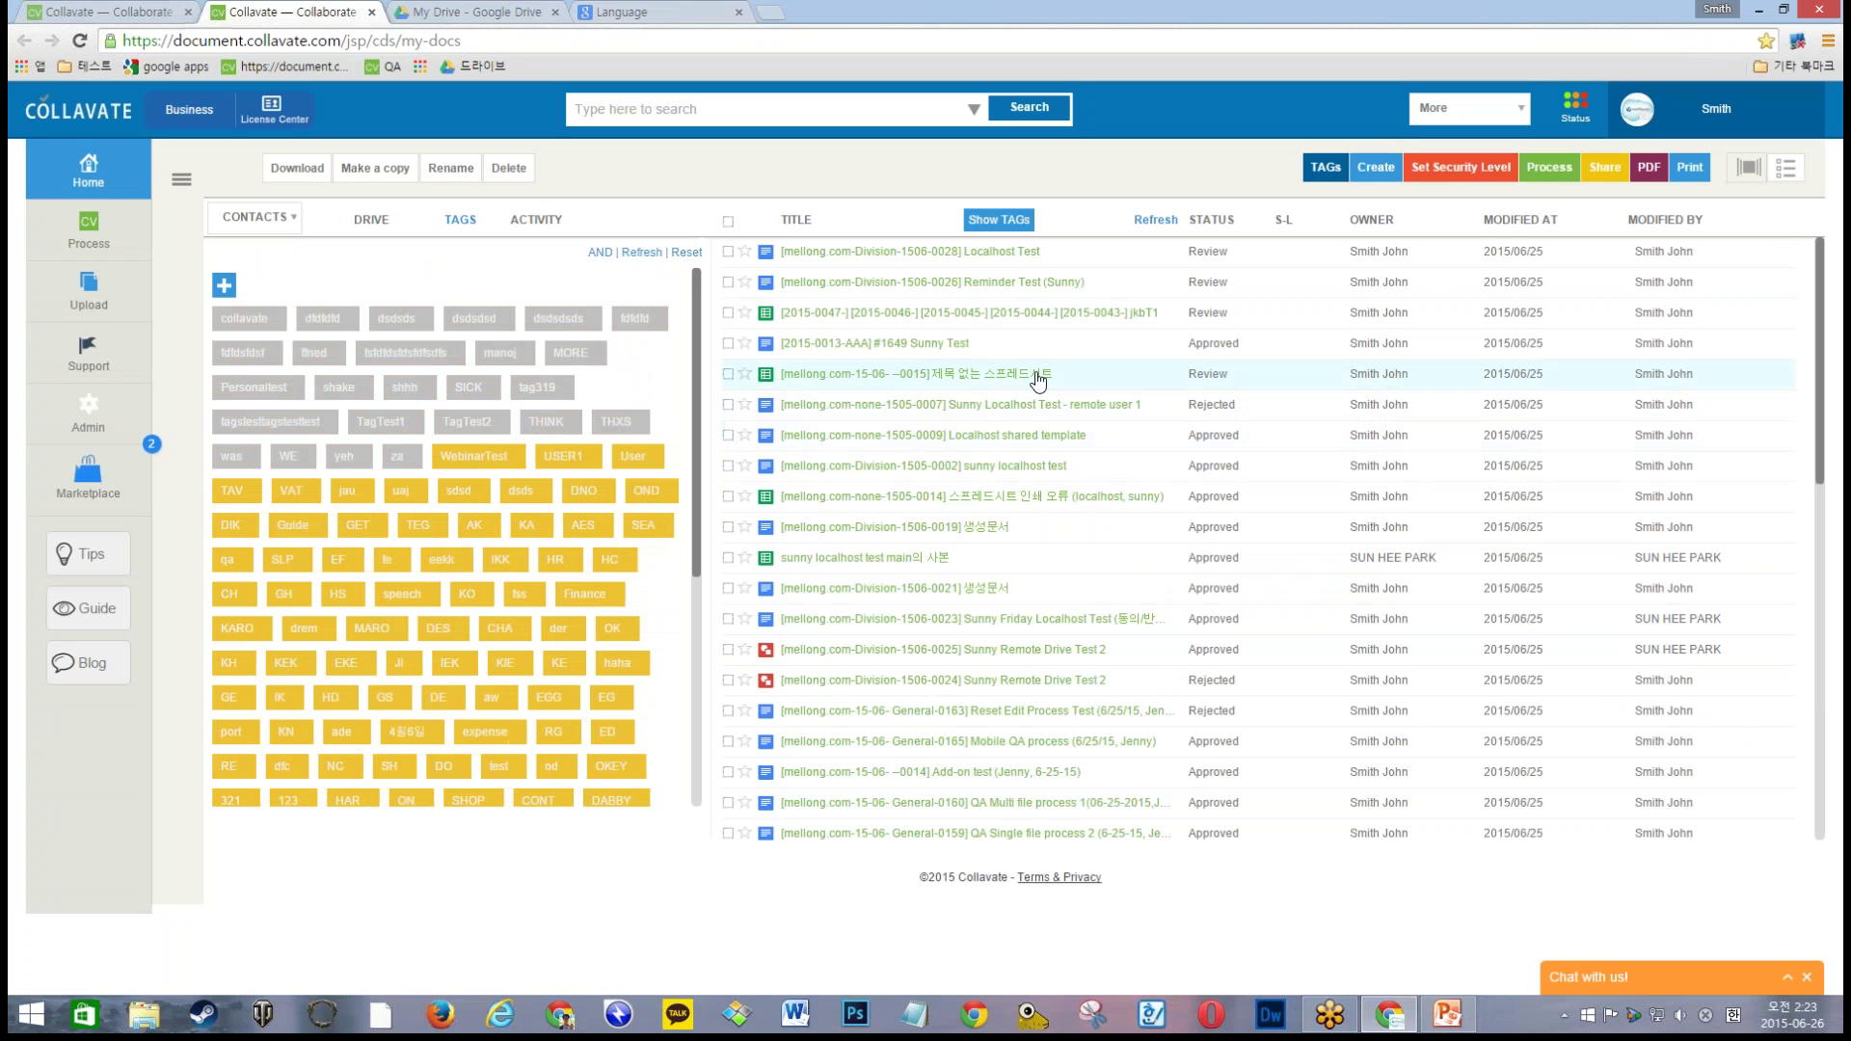
left_click(728, 250)
left_click(1484, 167)
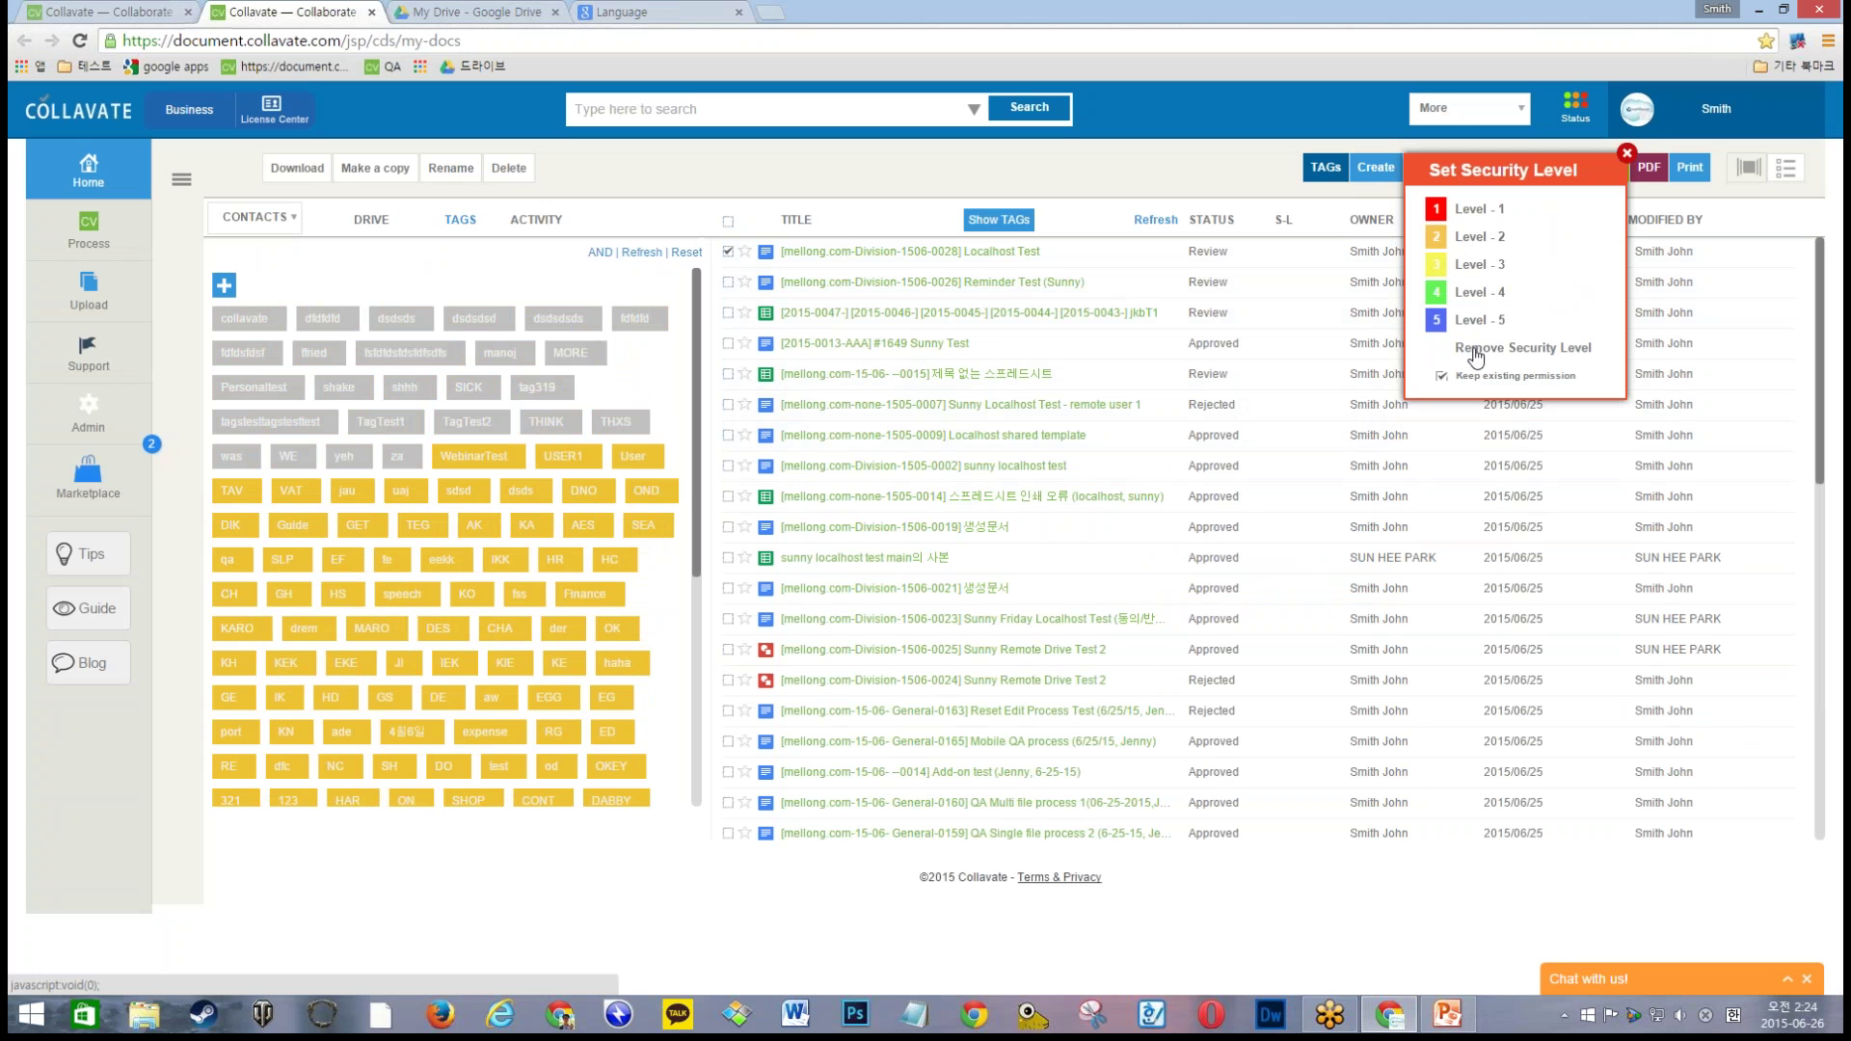
left_click(106, 11)
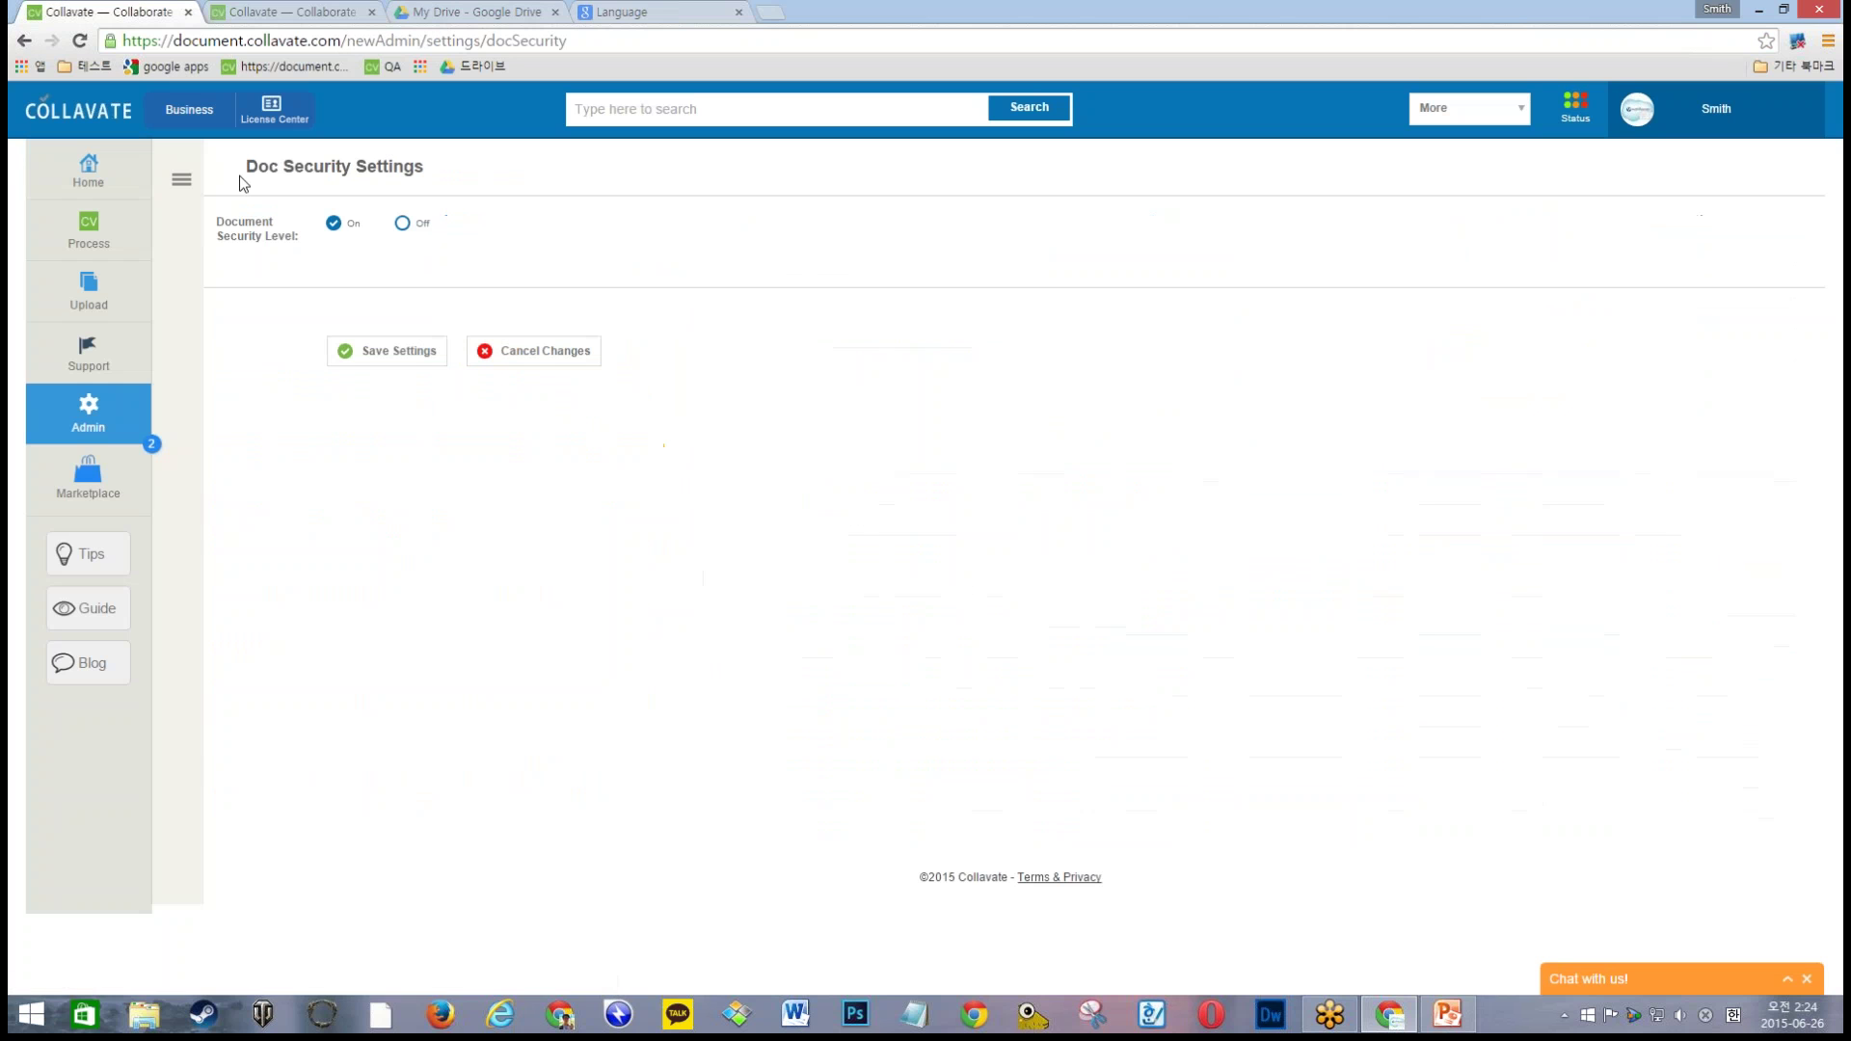
Step: View and close the logo.png details under Docs Template, then go to Custom View
left_click(181, 179)
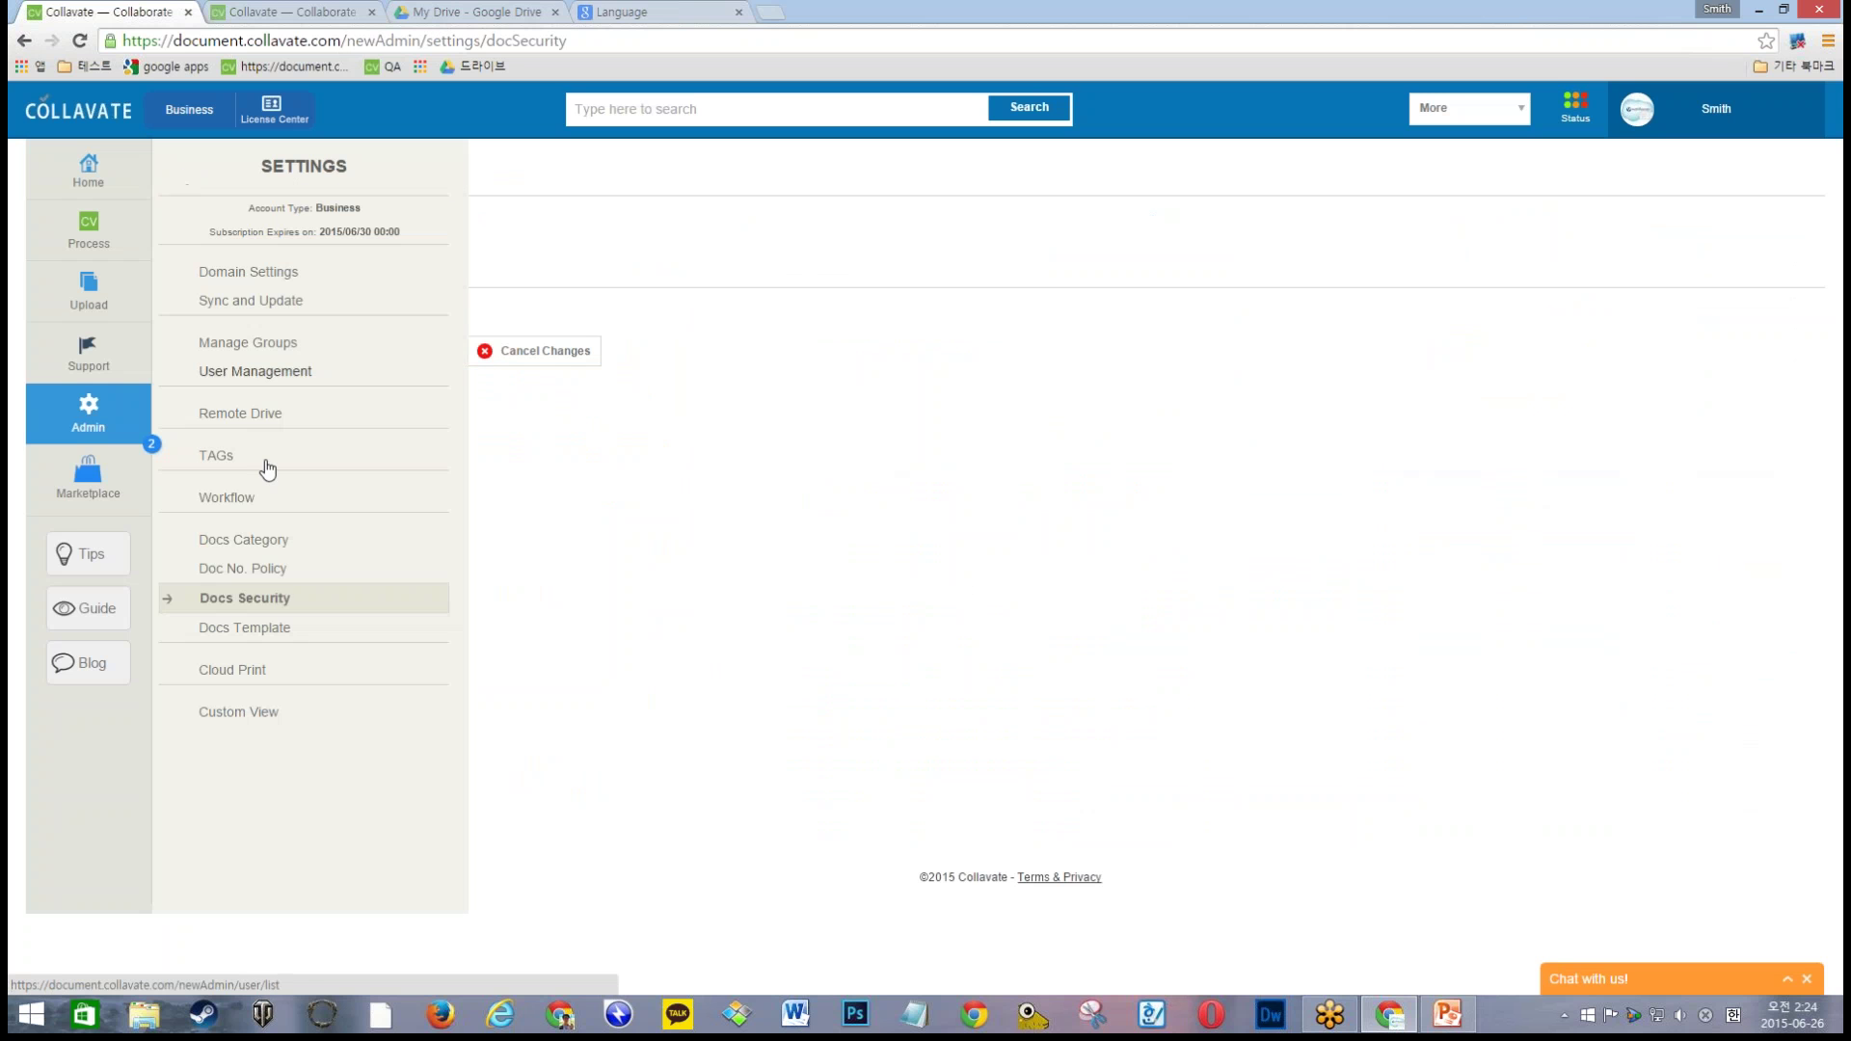
left_click(255, 628)
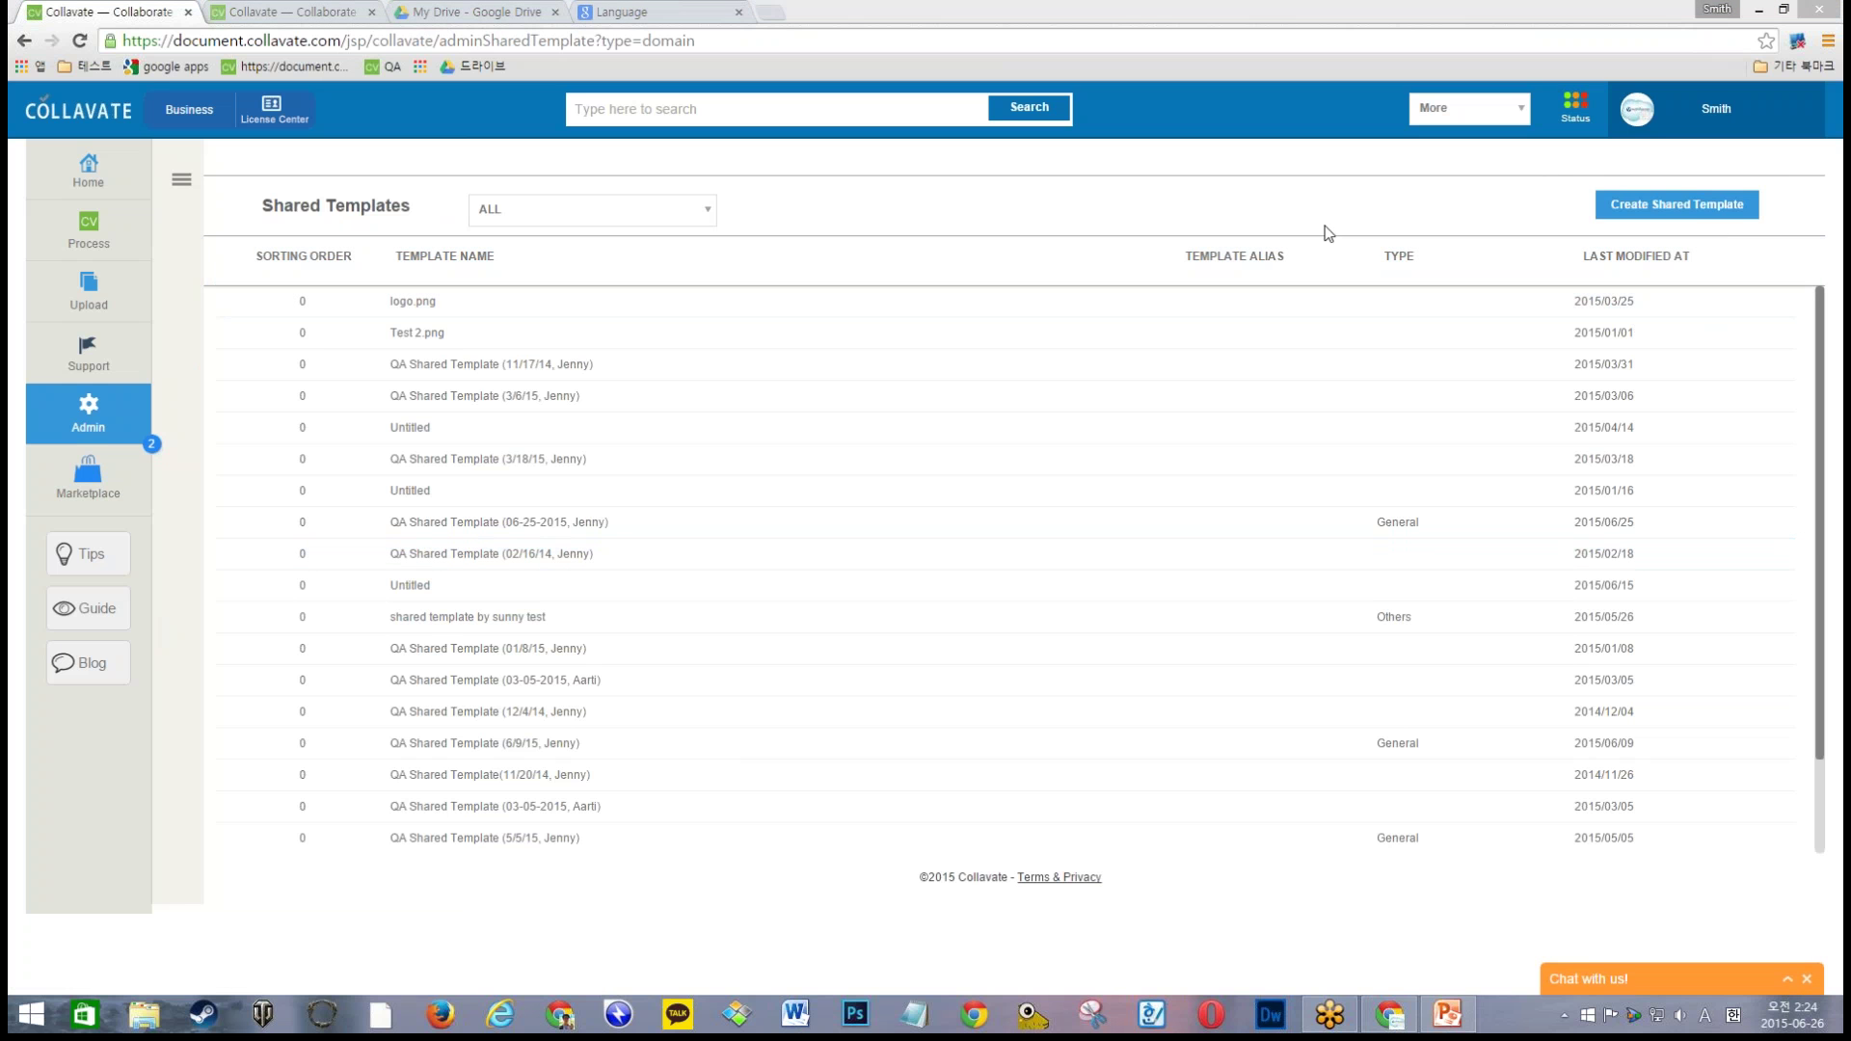
left_click(414, 304)
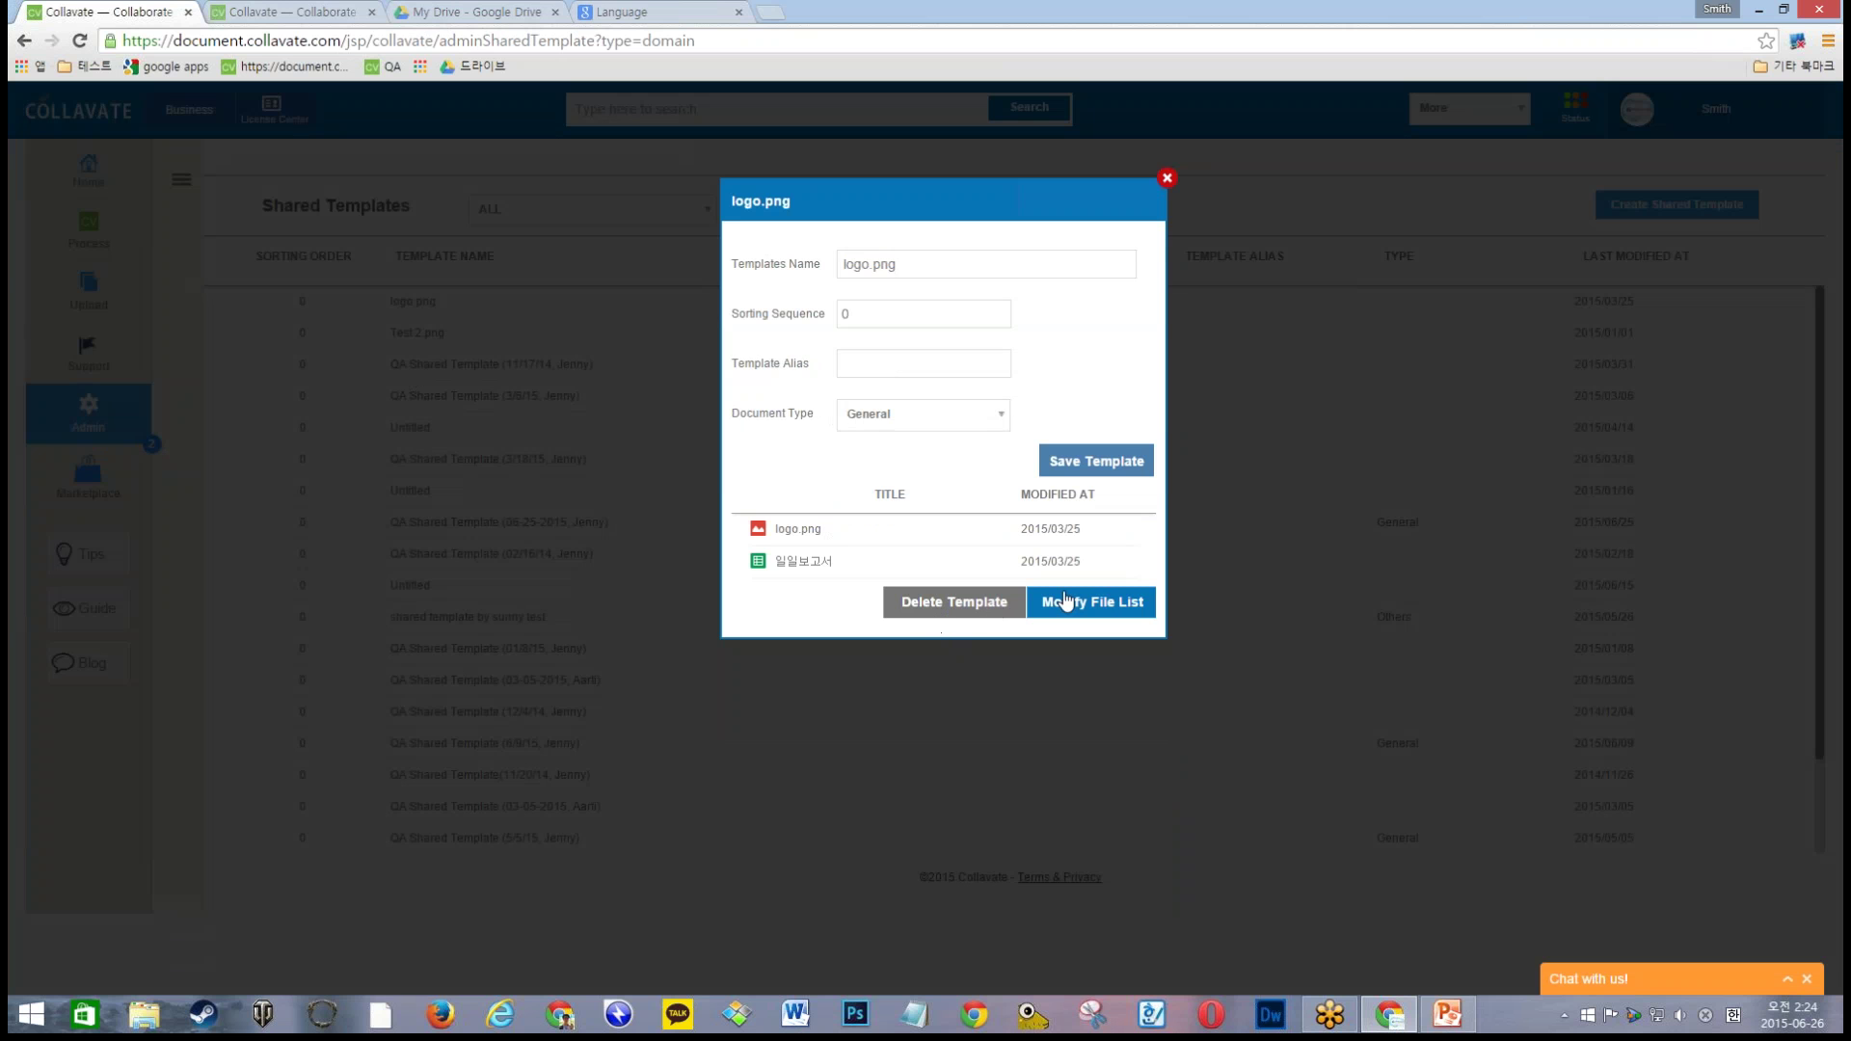
left_click(1165, 179)
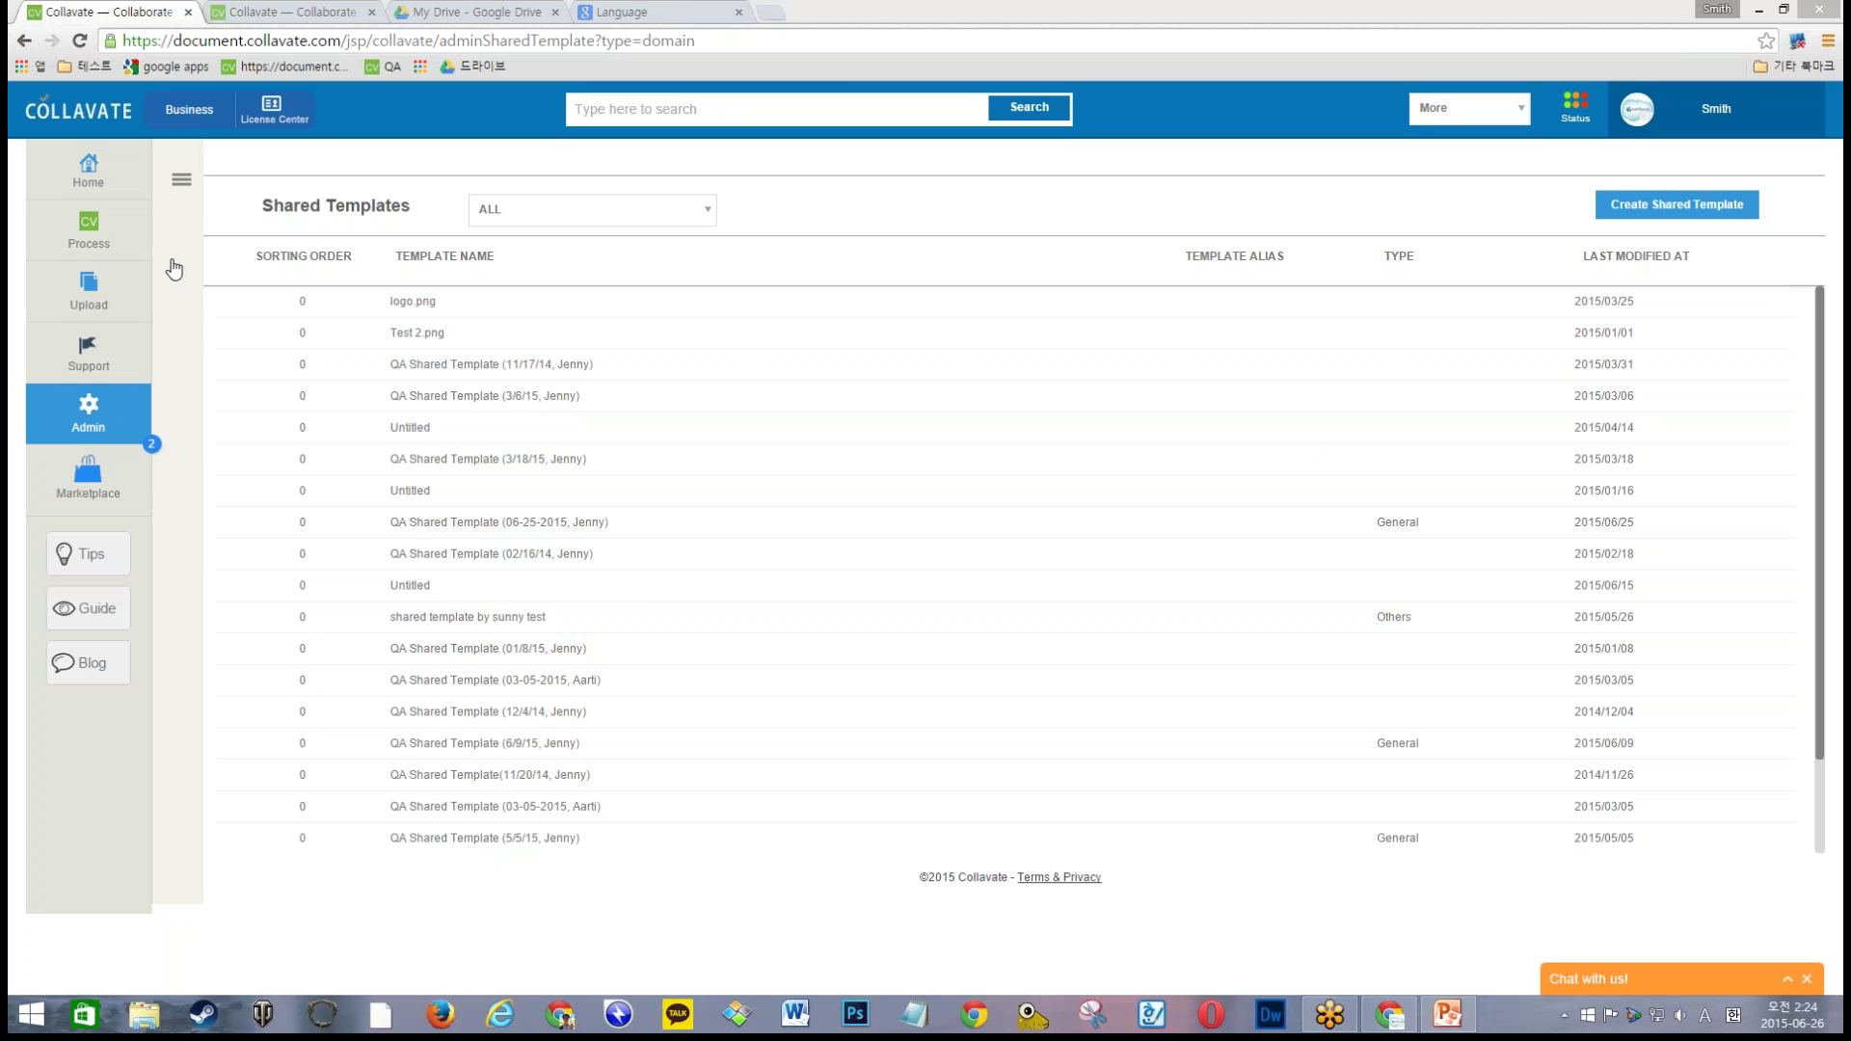
left_click(181, 179)
left_click(253, 713)
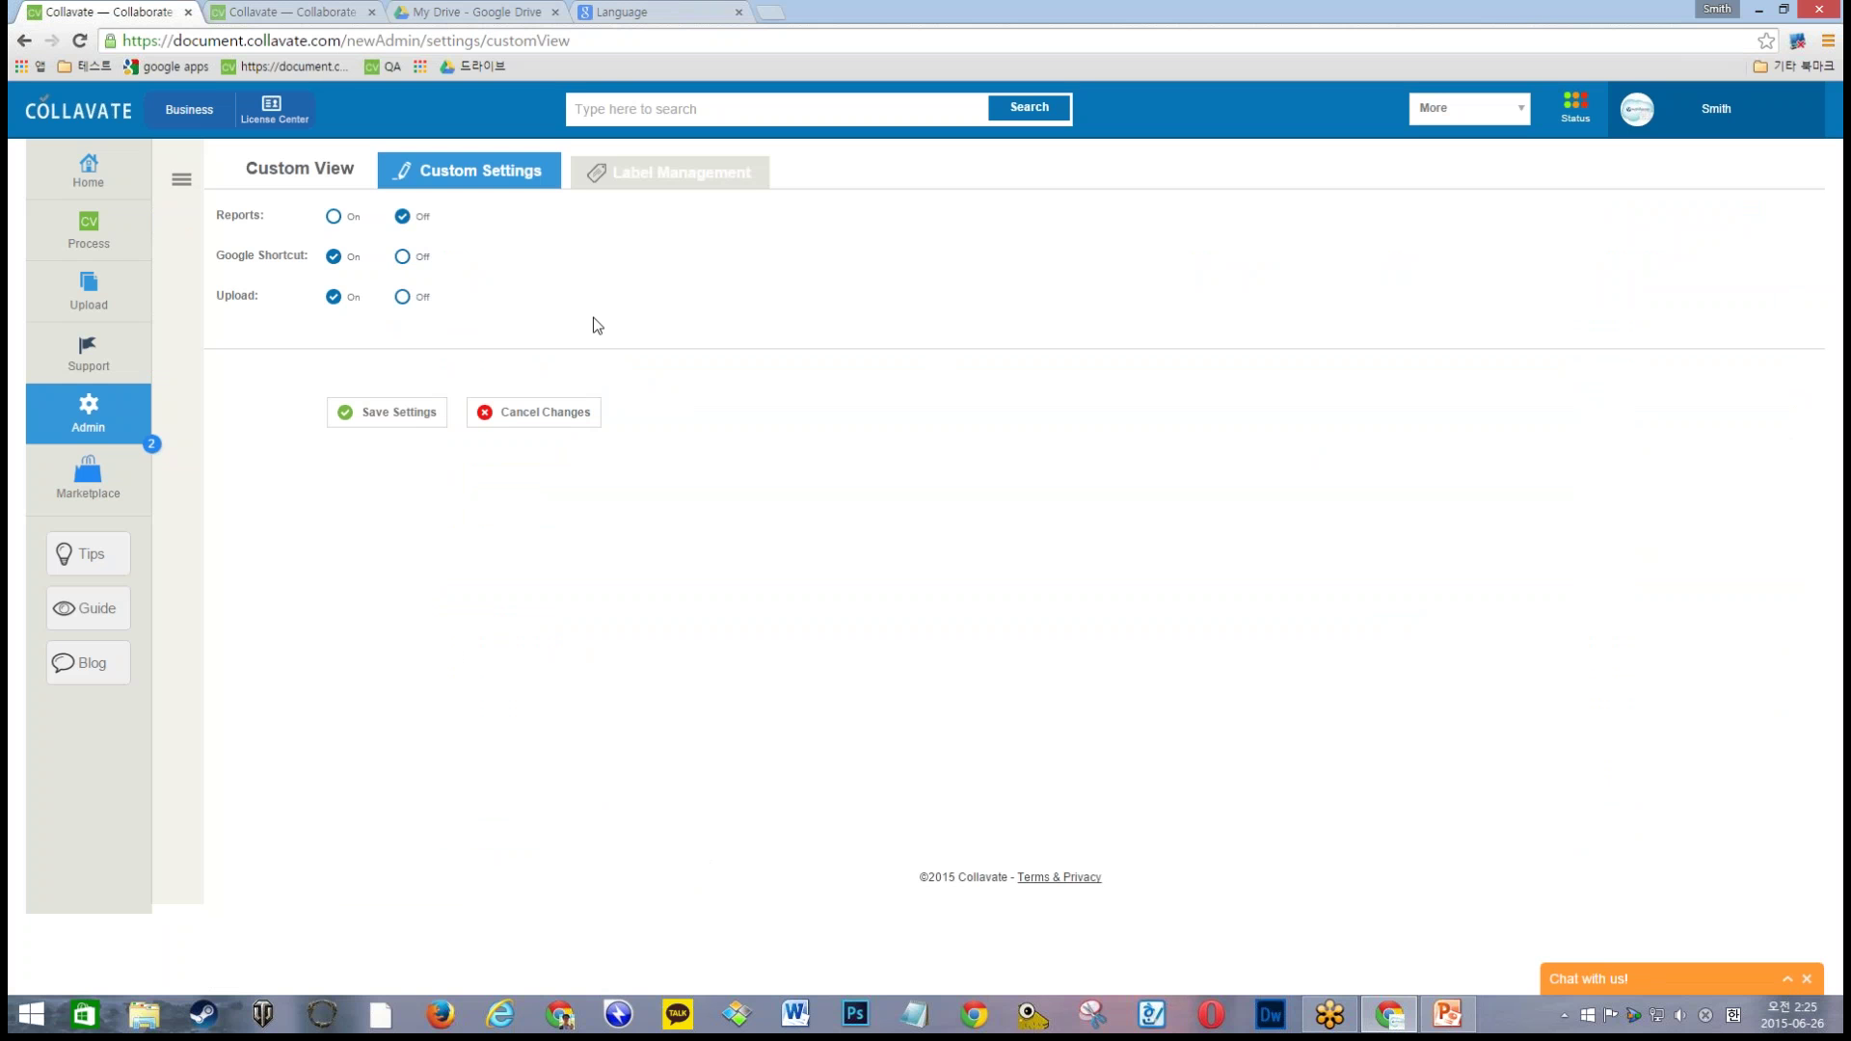
Step: Toggle Reports On and back Off, check the More apps list, then open Label Management
left_click(352, 219)
left_click(1499, 114)
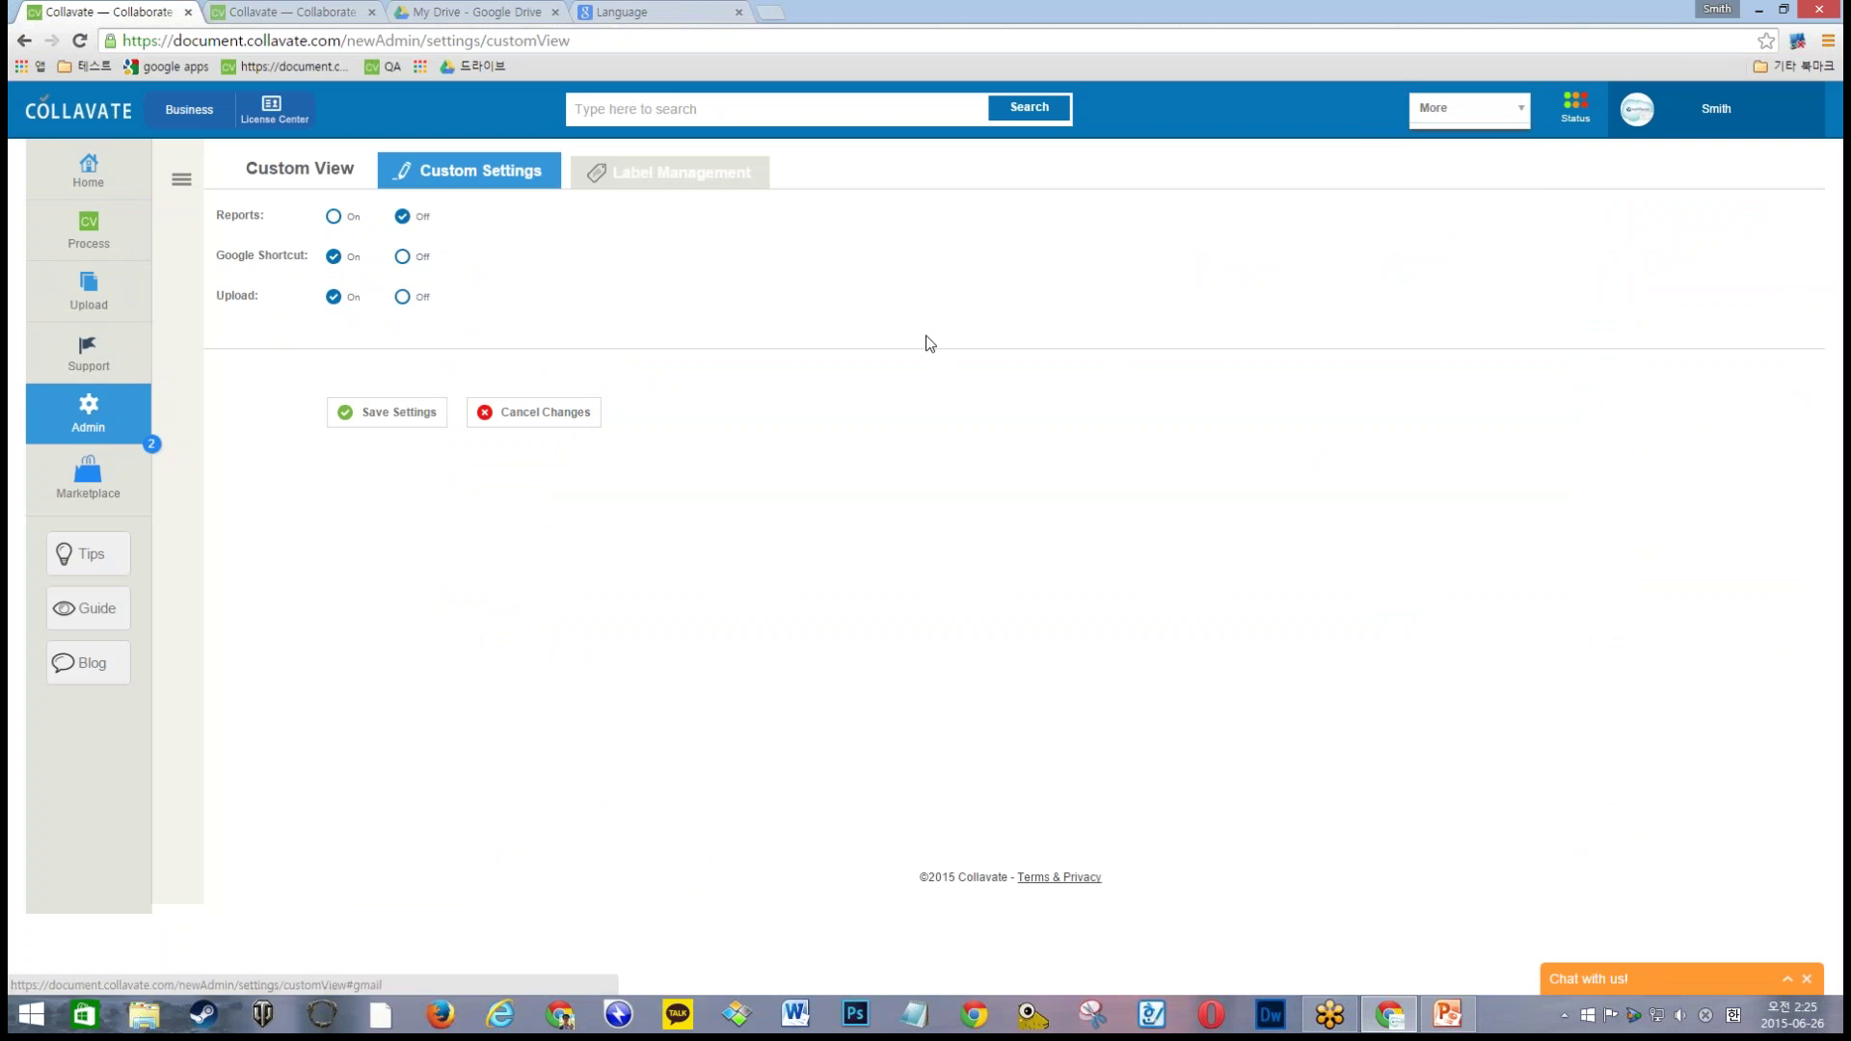
left_click(359, 220)
left_click(415, 217)
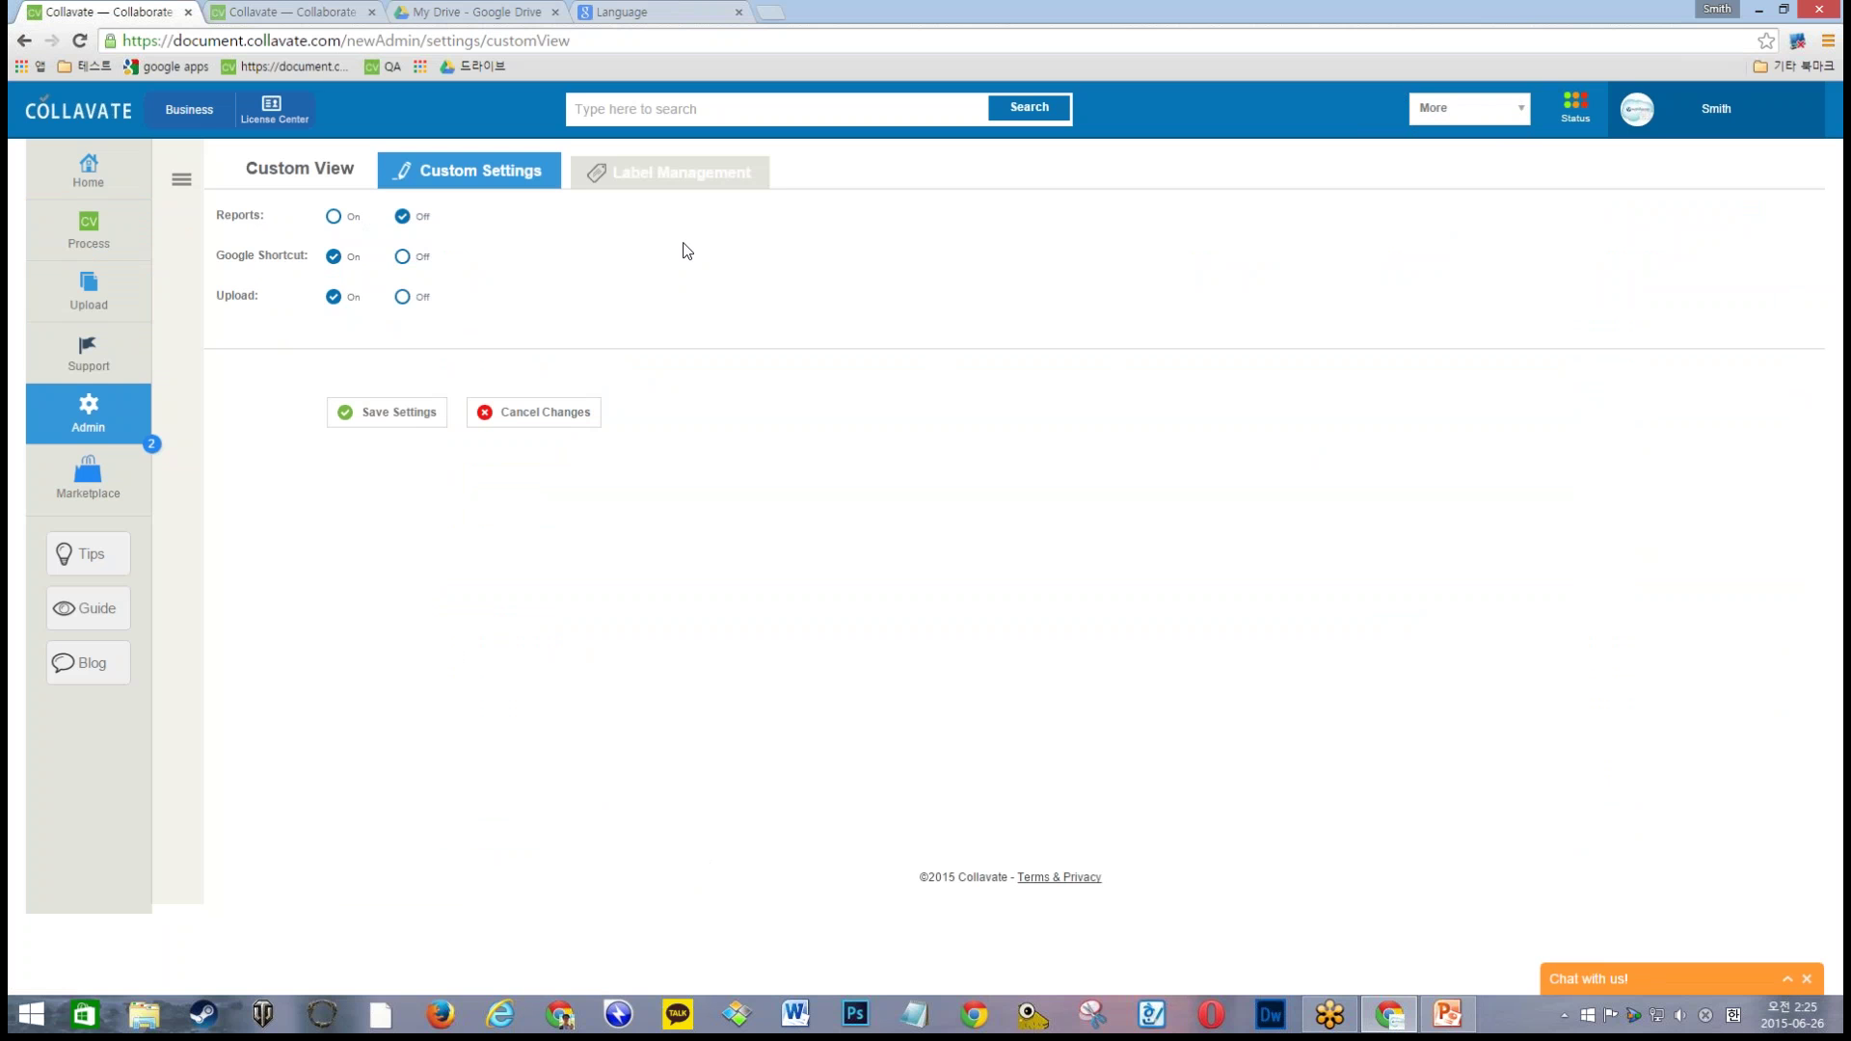
left_click(657, 181)
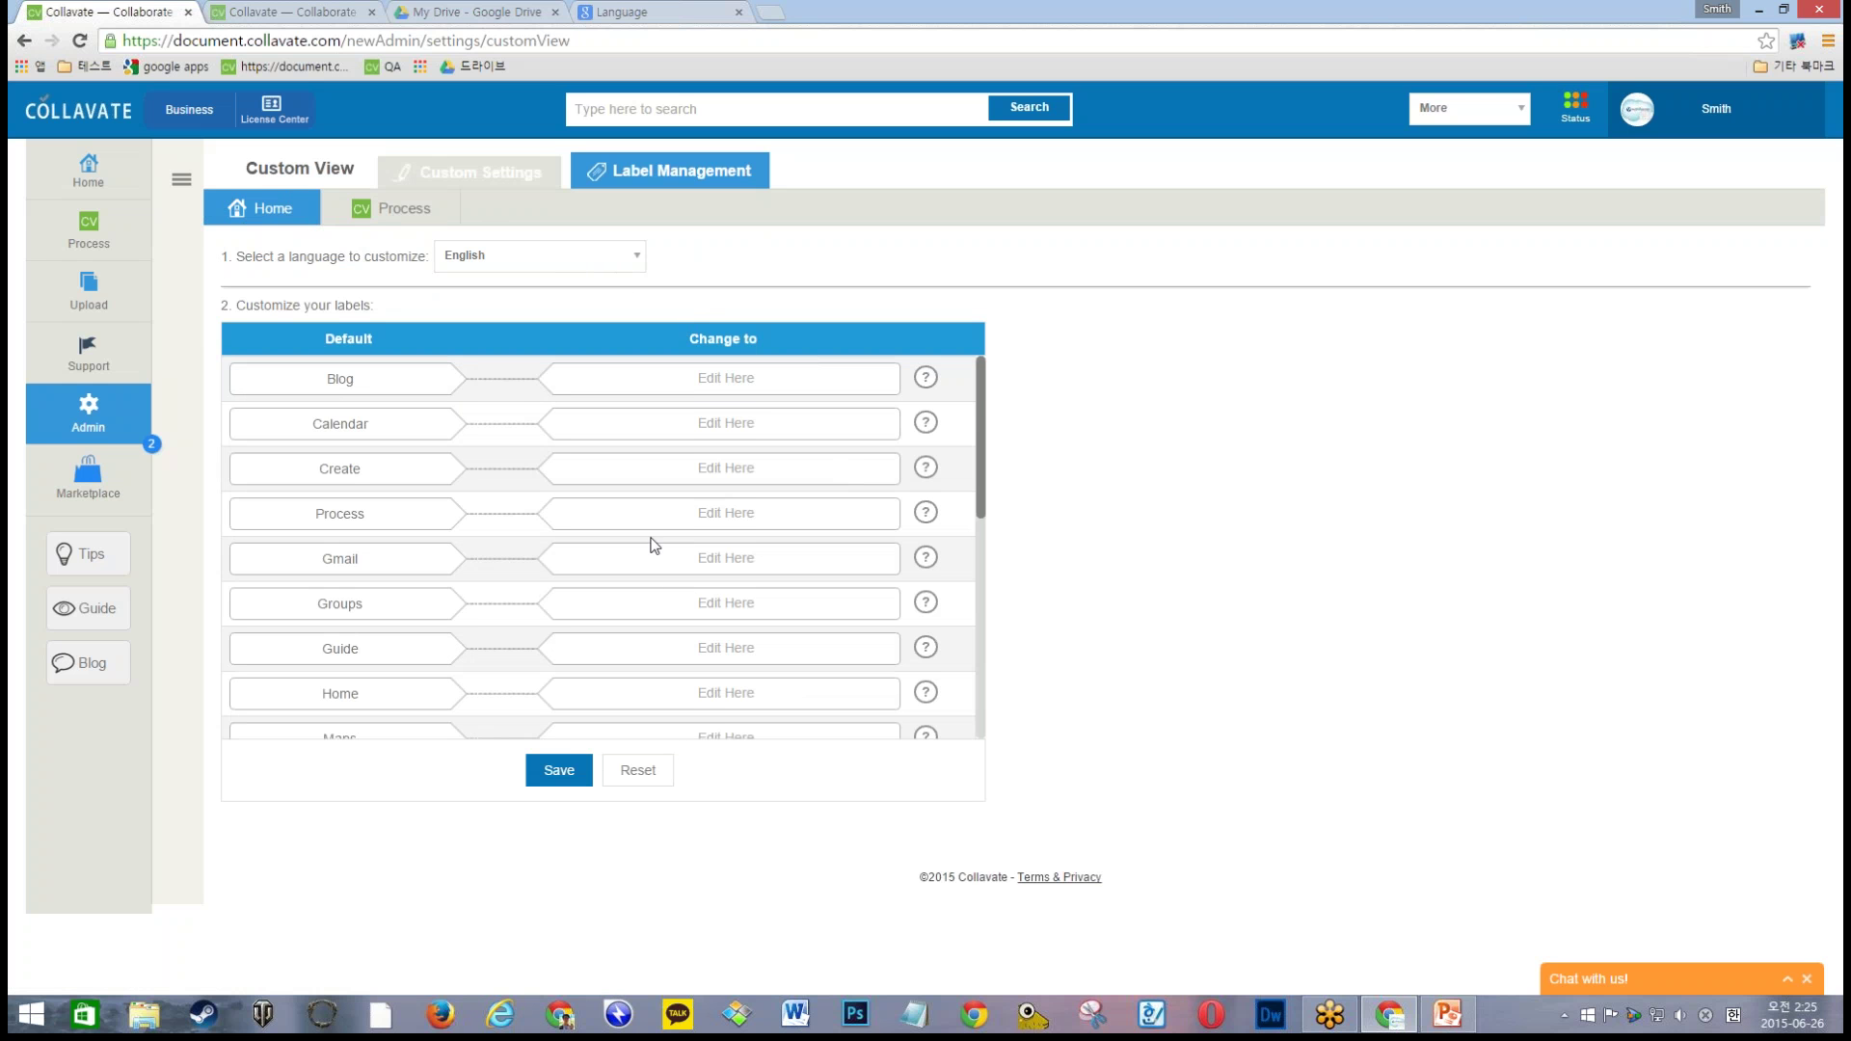
Step: In the Process labels, set the Agree button's Change to value to 'Approve'
scroll(632, 591, "down", 5)
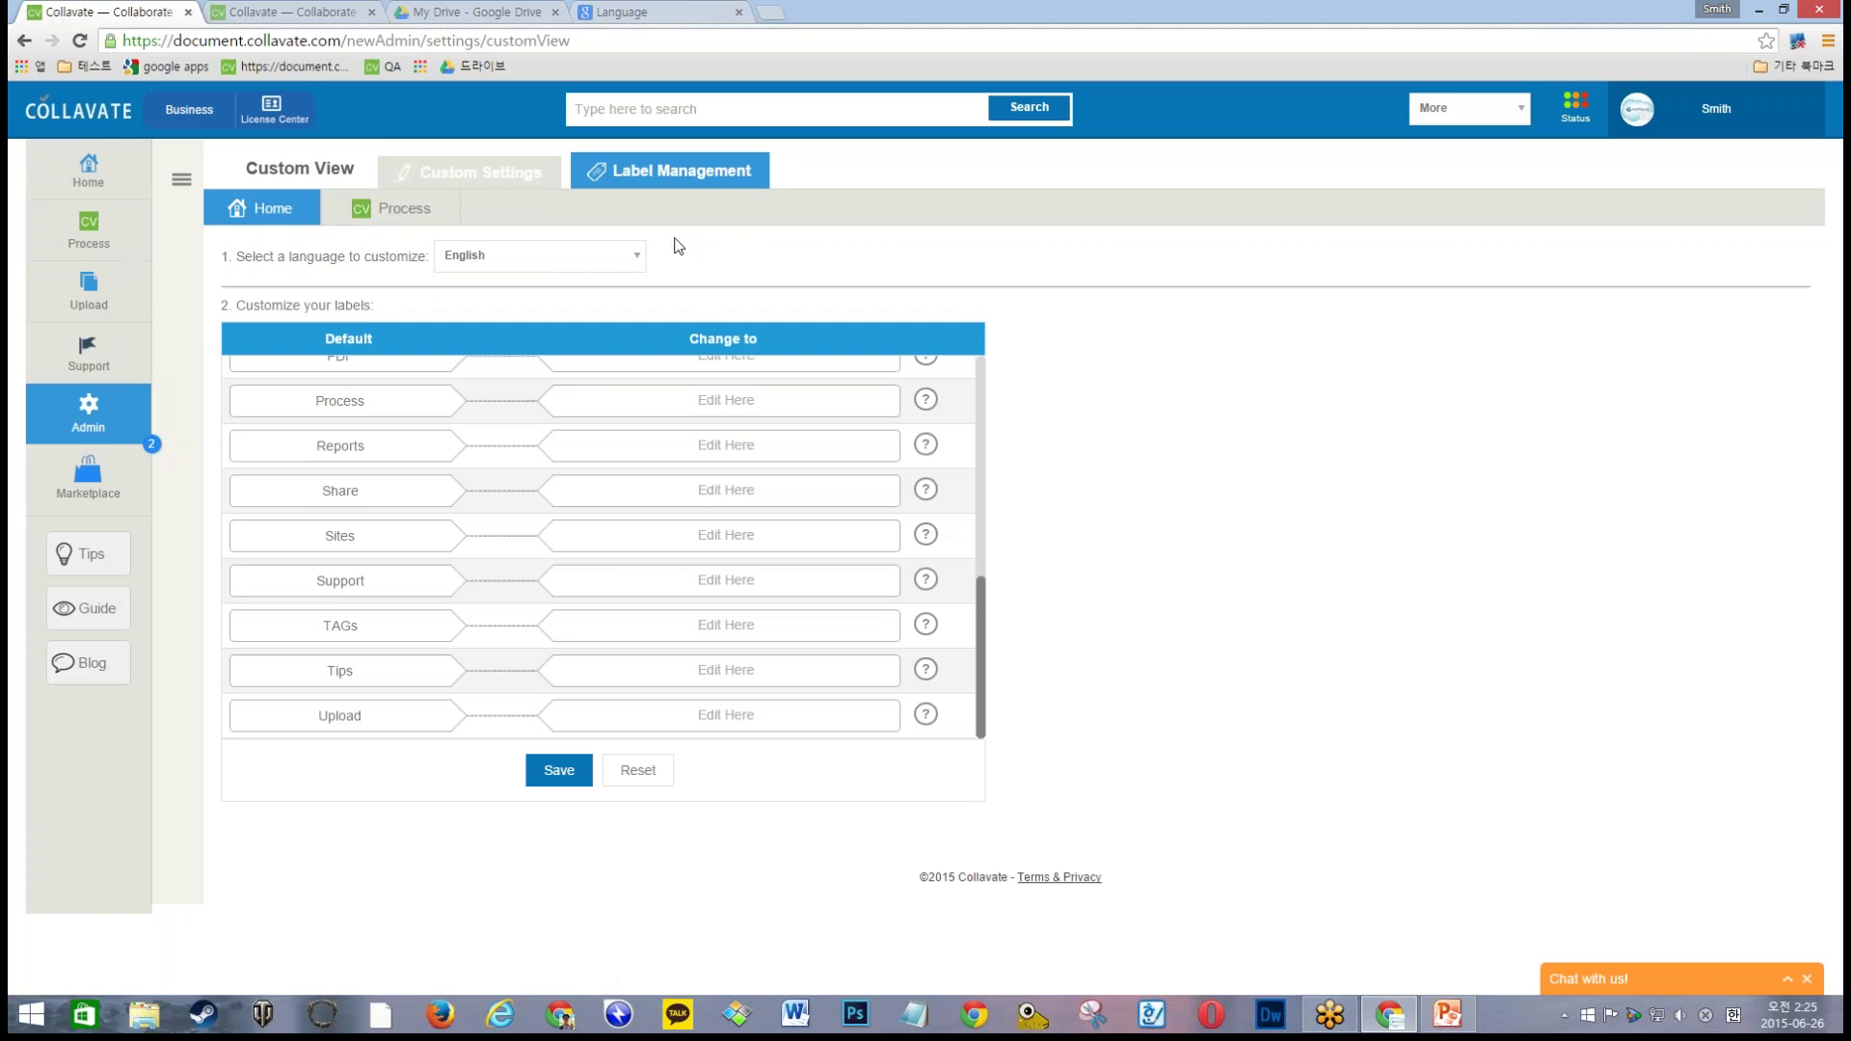
left_click(405, 213)
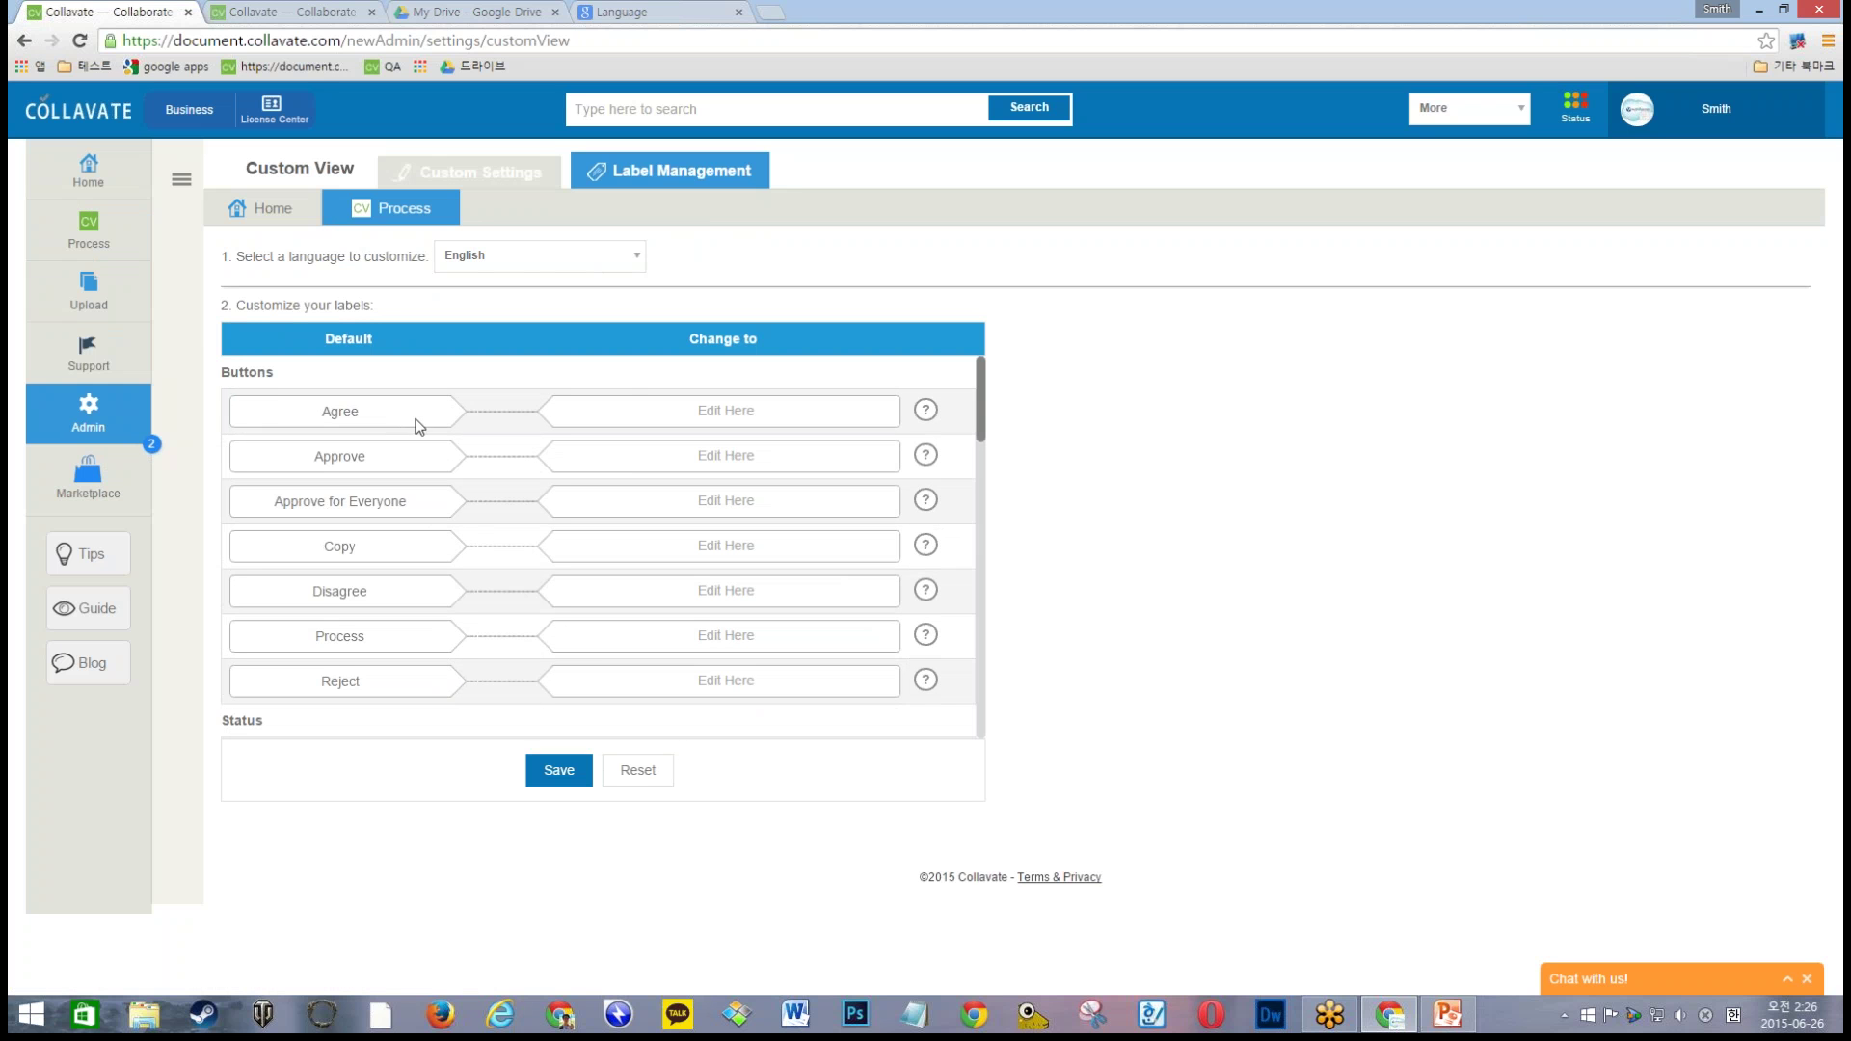
left_click(799, 415)
type("Approve")
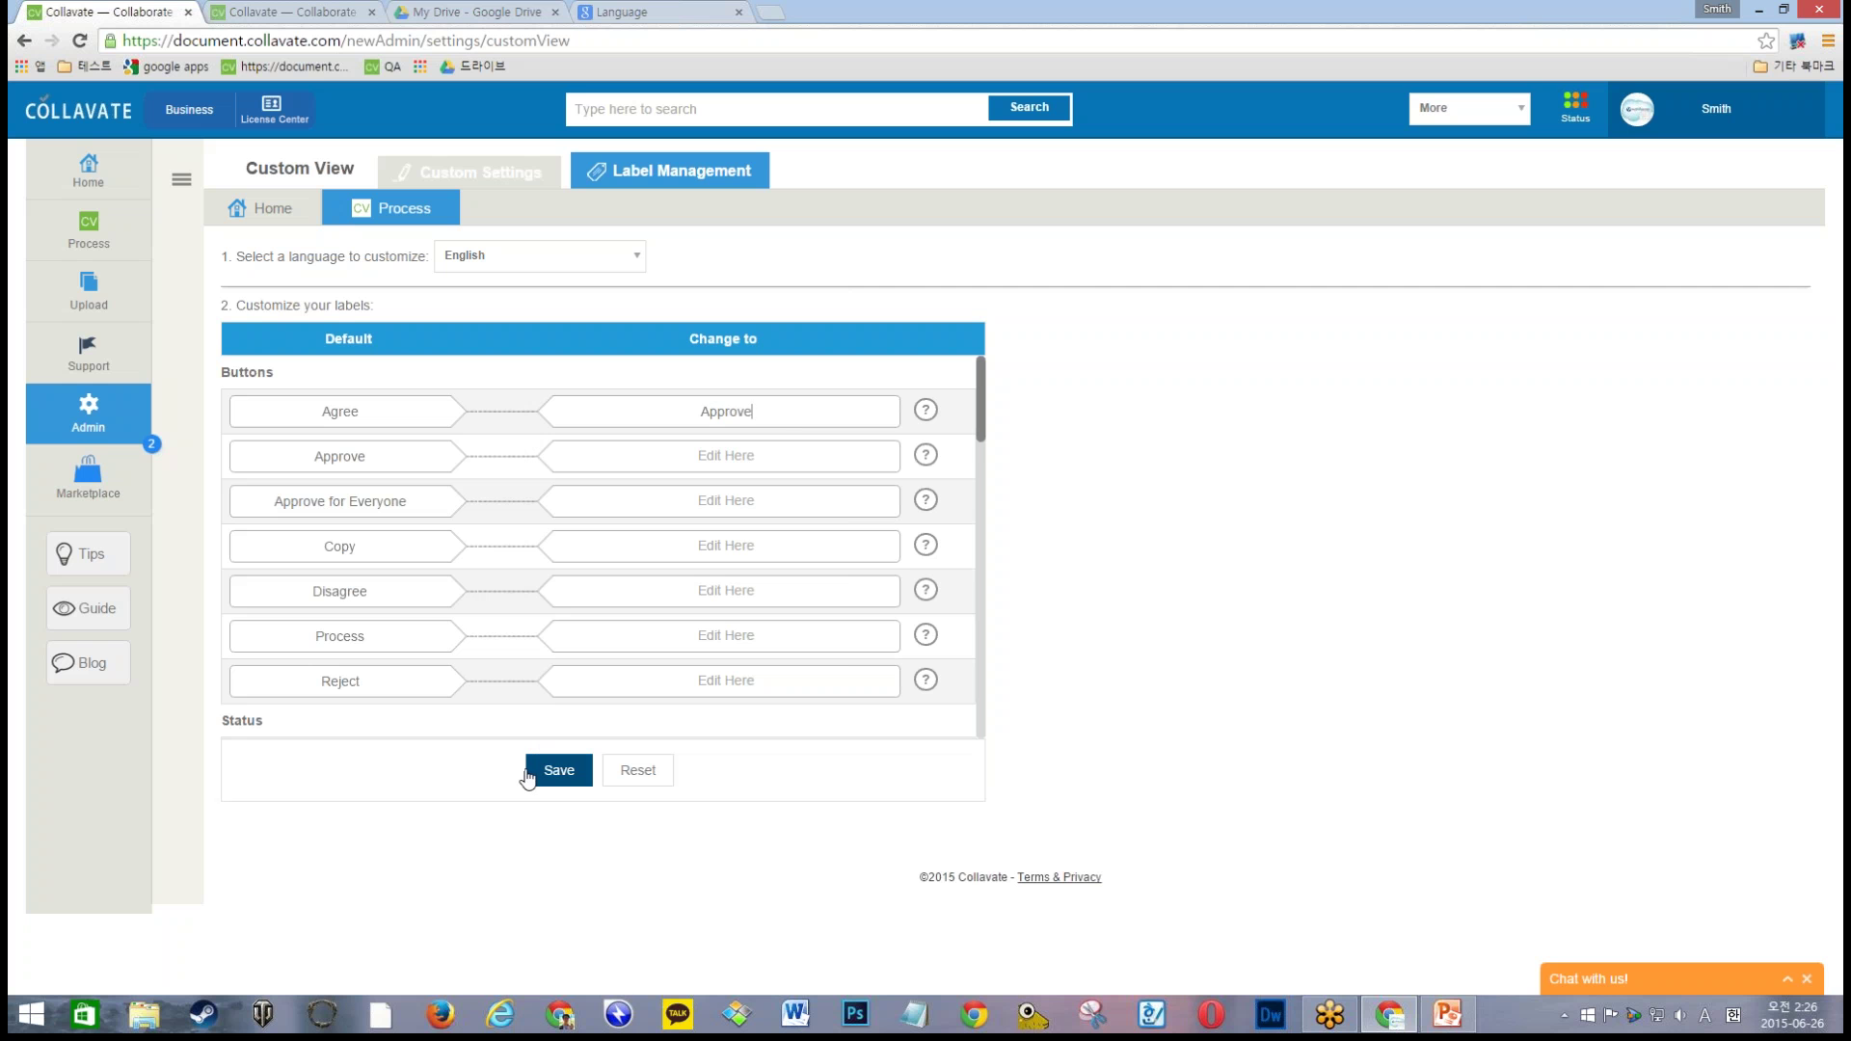
Step: Look through the labels, return to the Home sub-tab, and open the account options
scroll(777, 372, "down", 14)
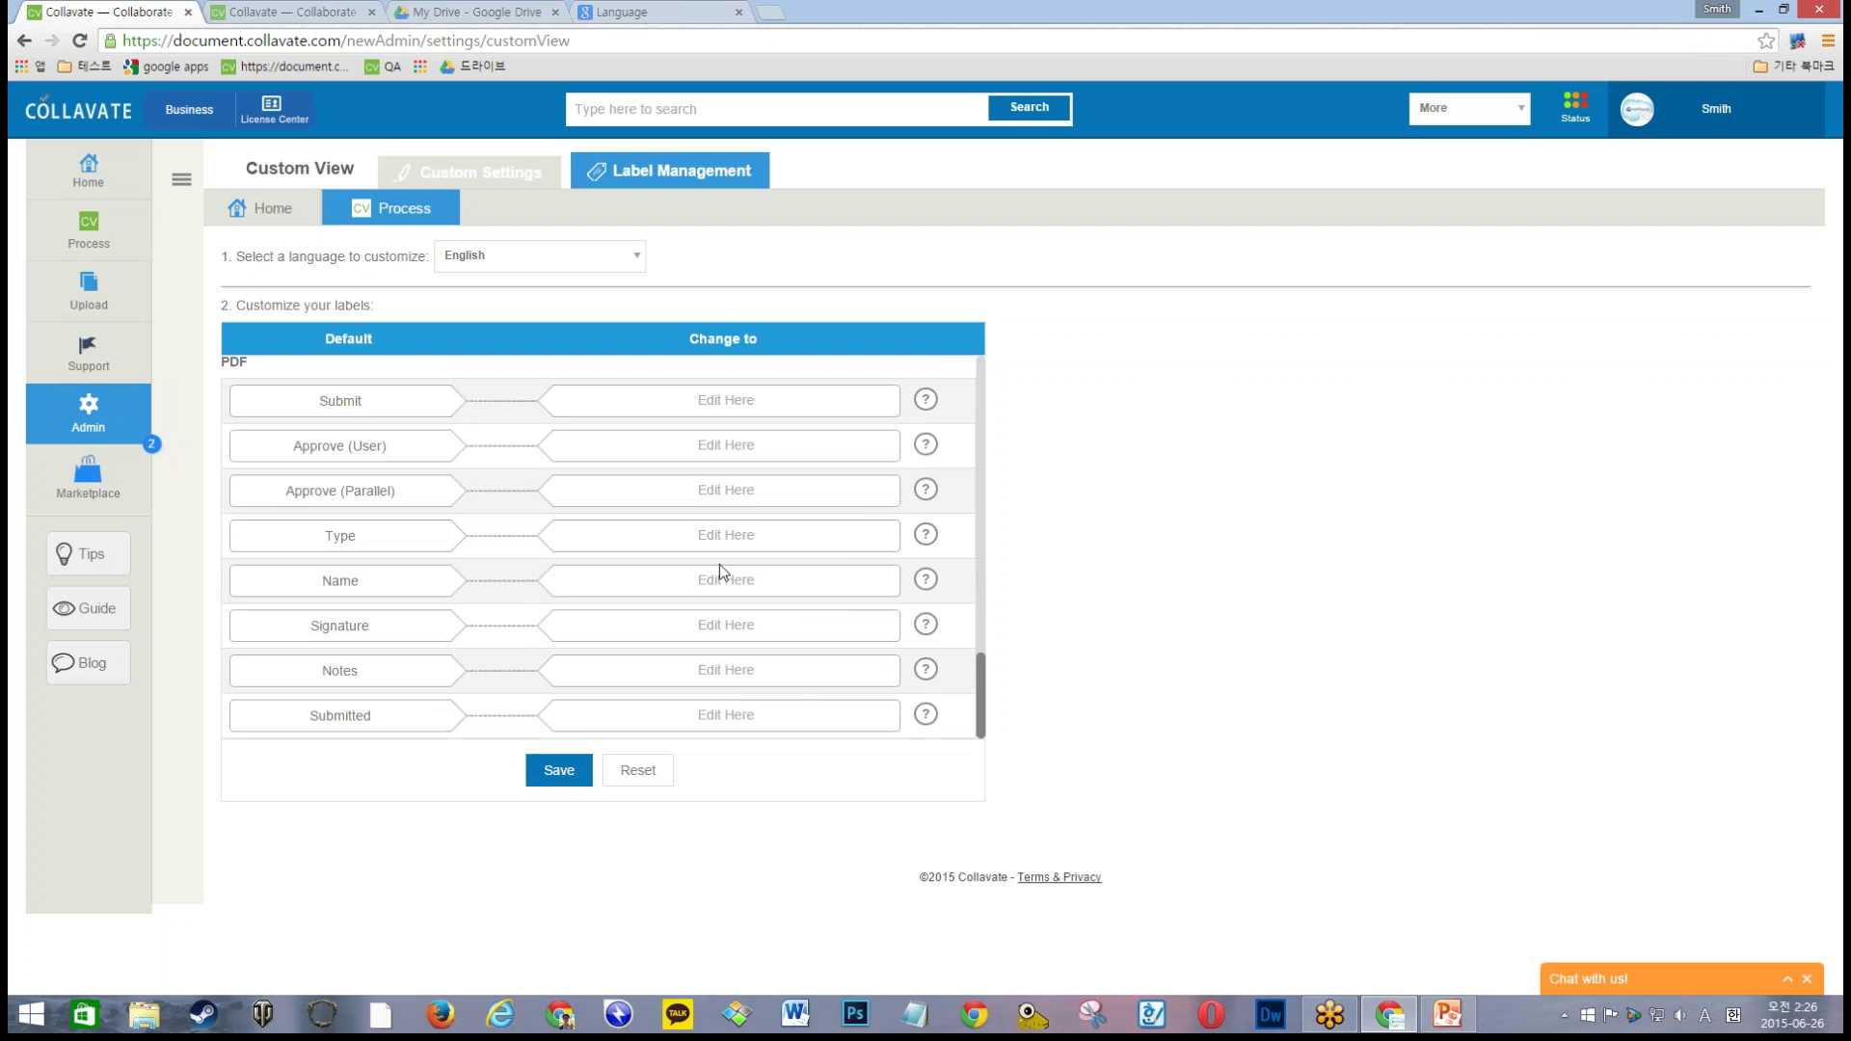
scroll(818, 693, "up", 8)
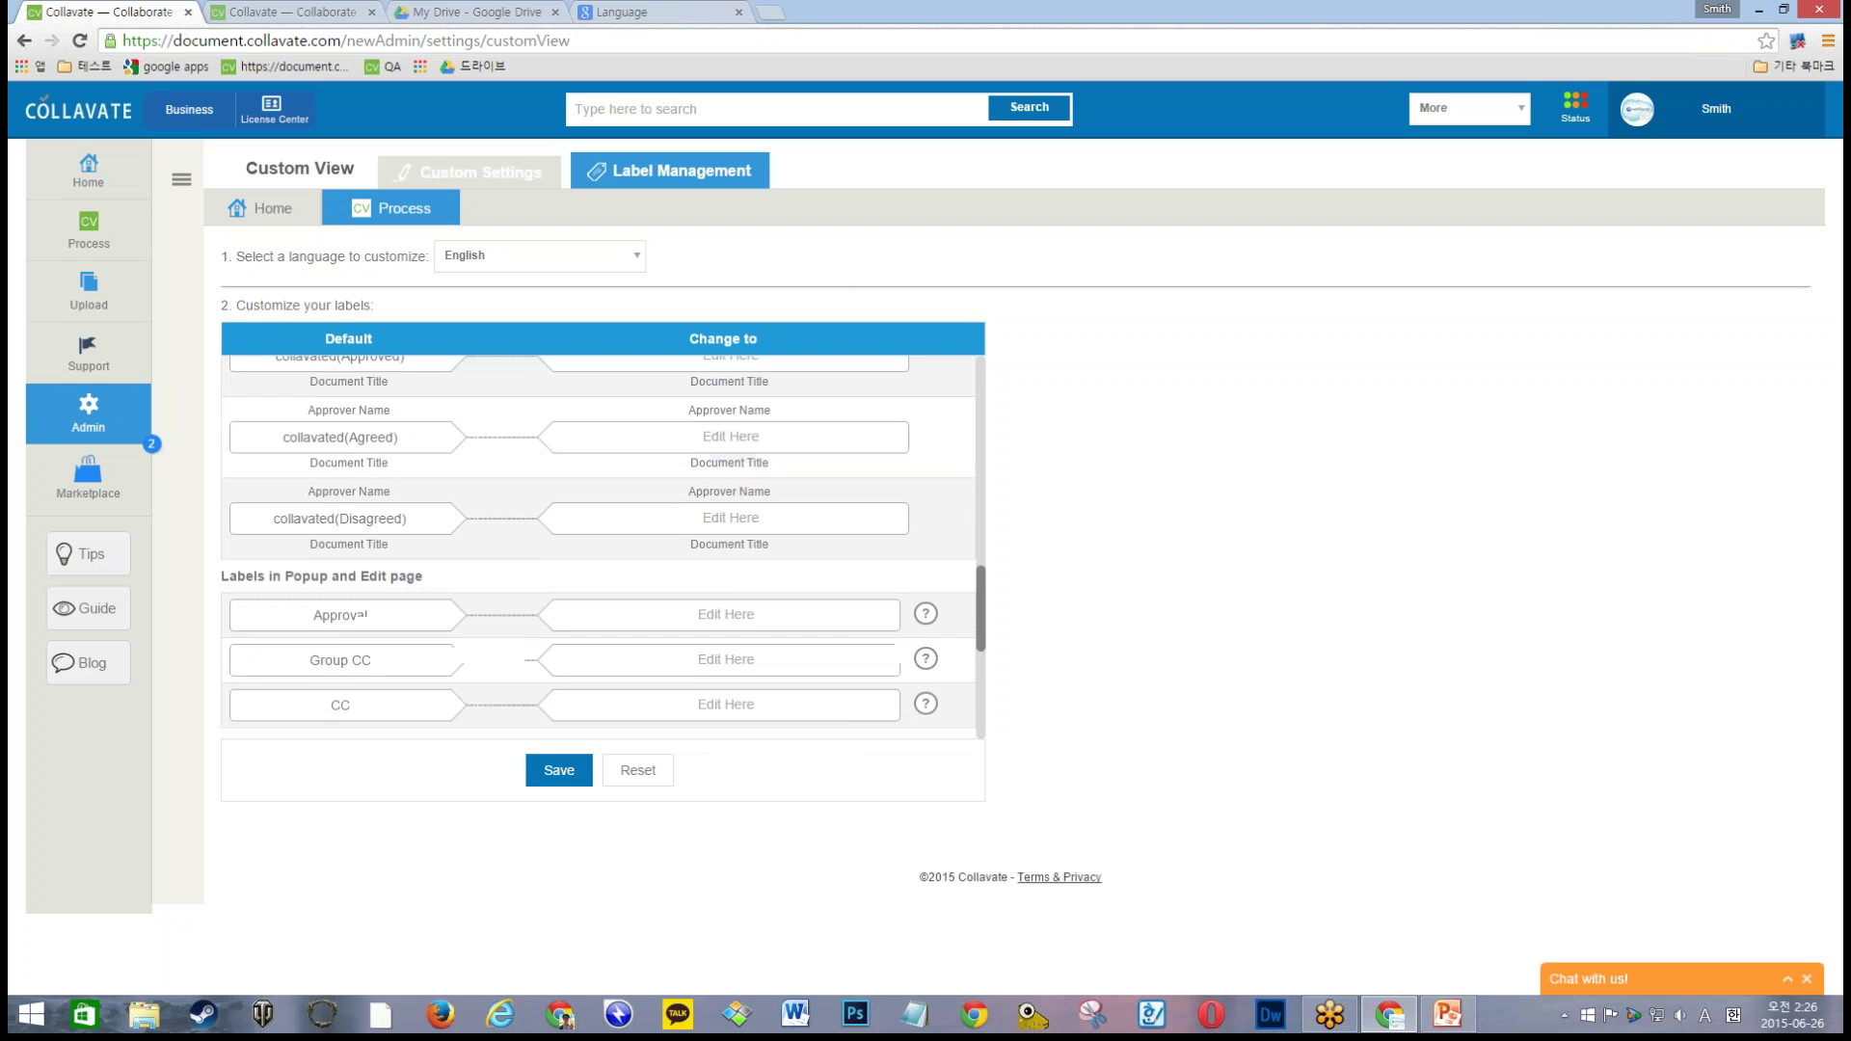
scroll(819, 710, "up", 2)
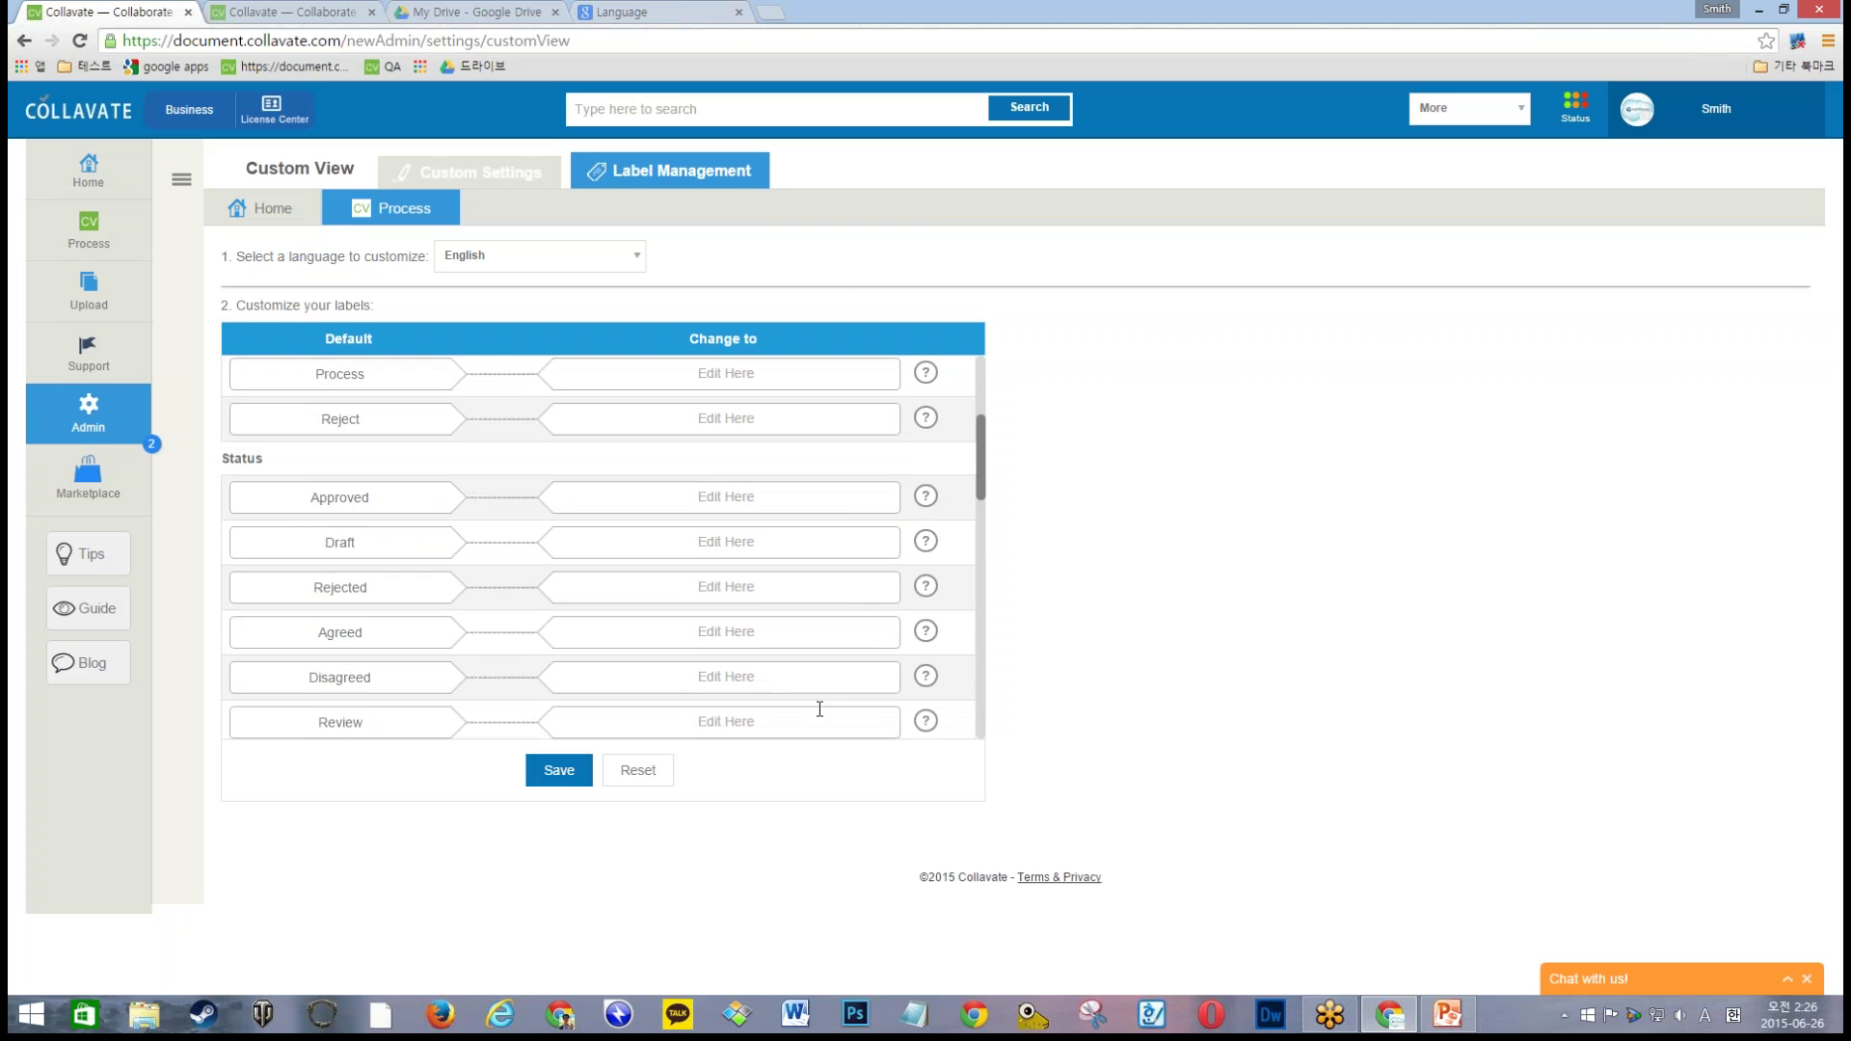
scroll(820, 710, "up", 3)
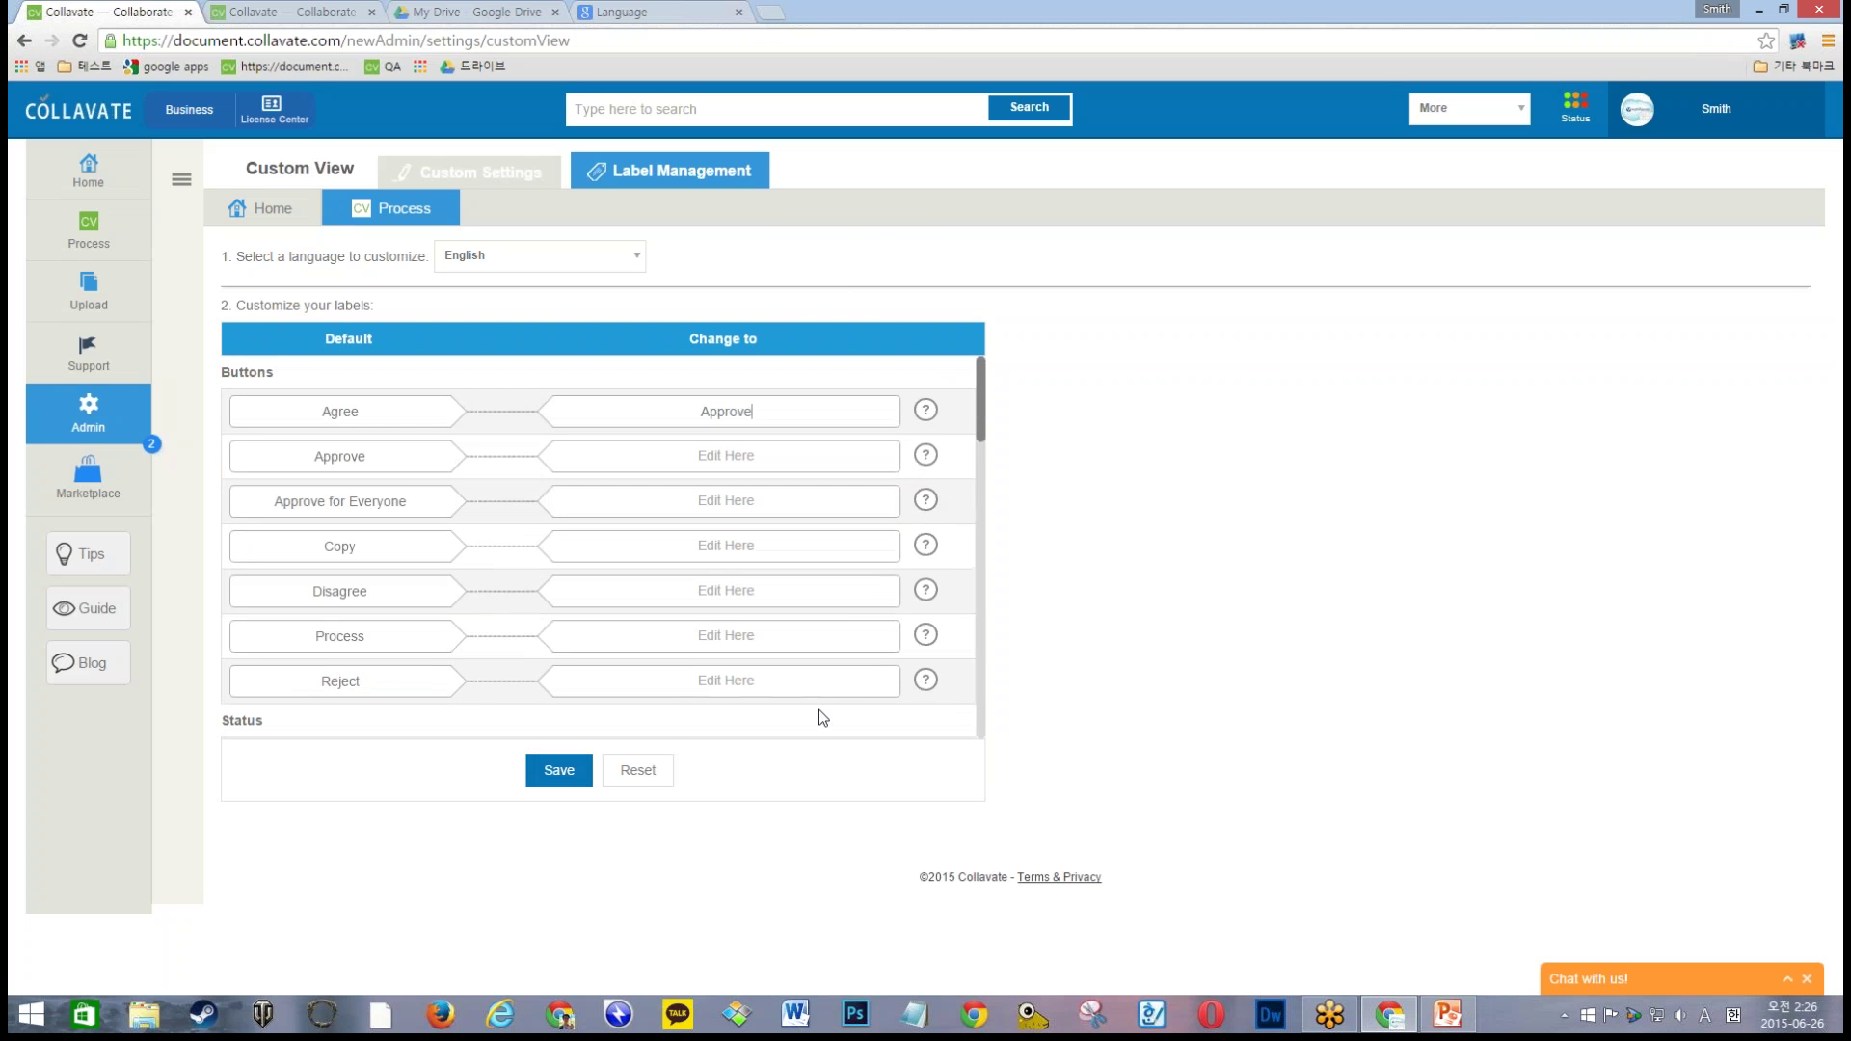
scroll(811, 534, "down", 7)
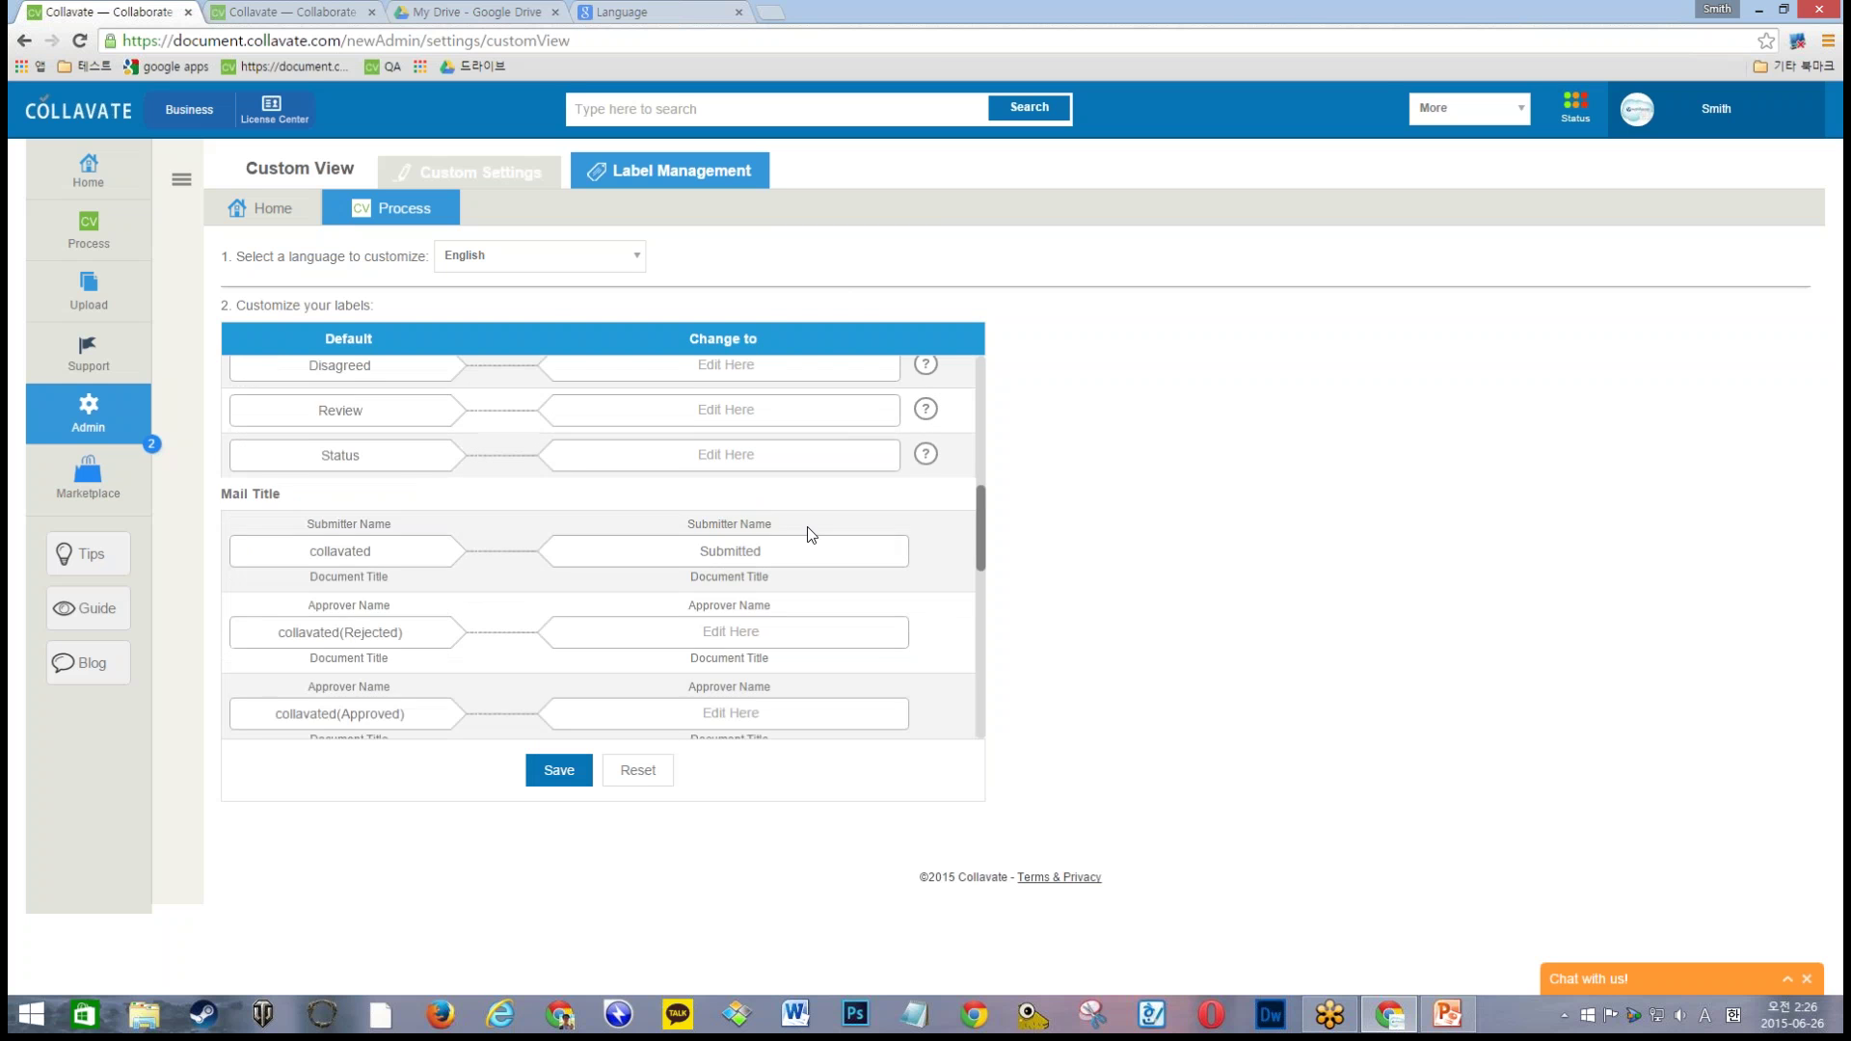
scroll(807, 528, "down", 5)
left_click(265, 209)
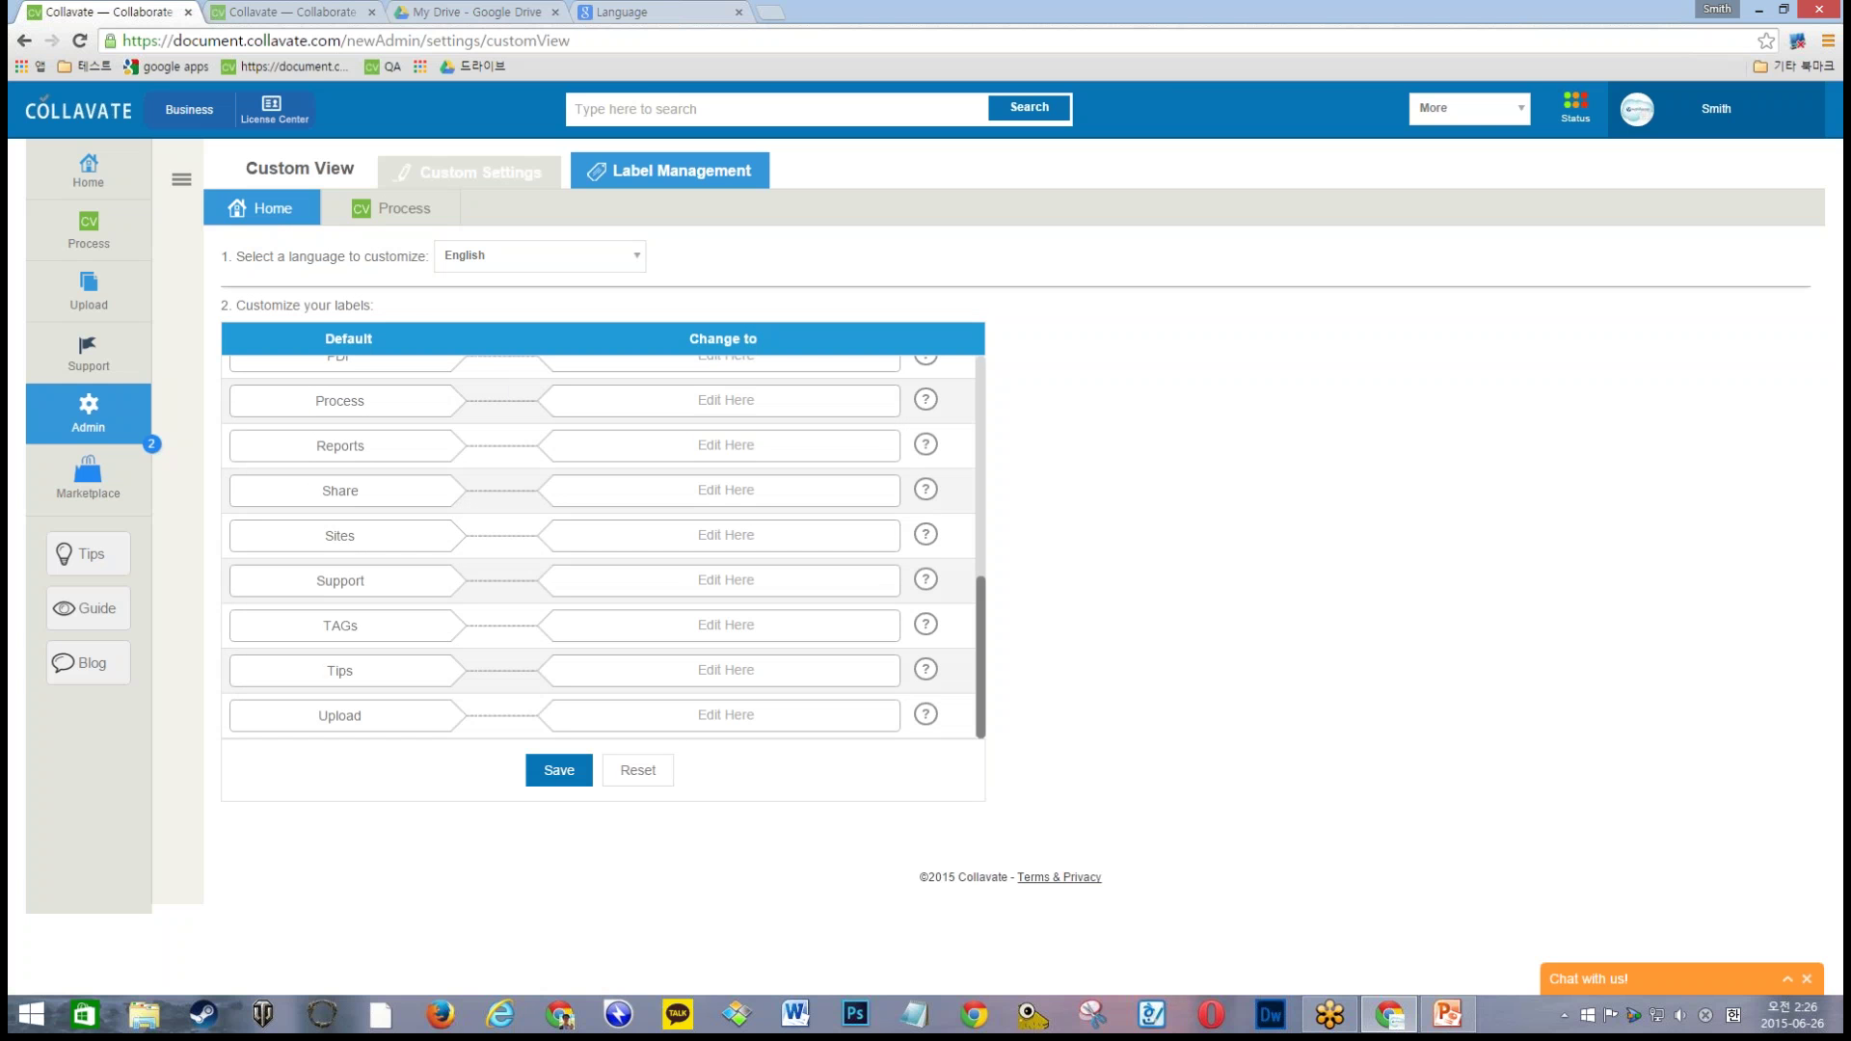
left_click(181, 179)
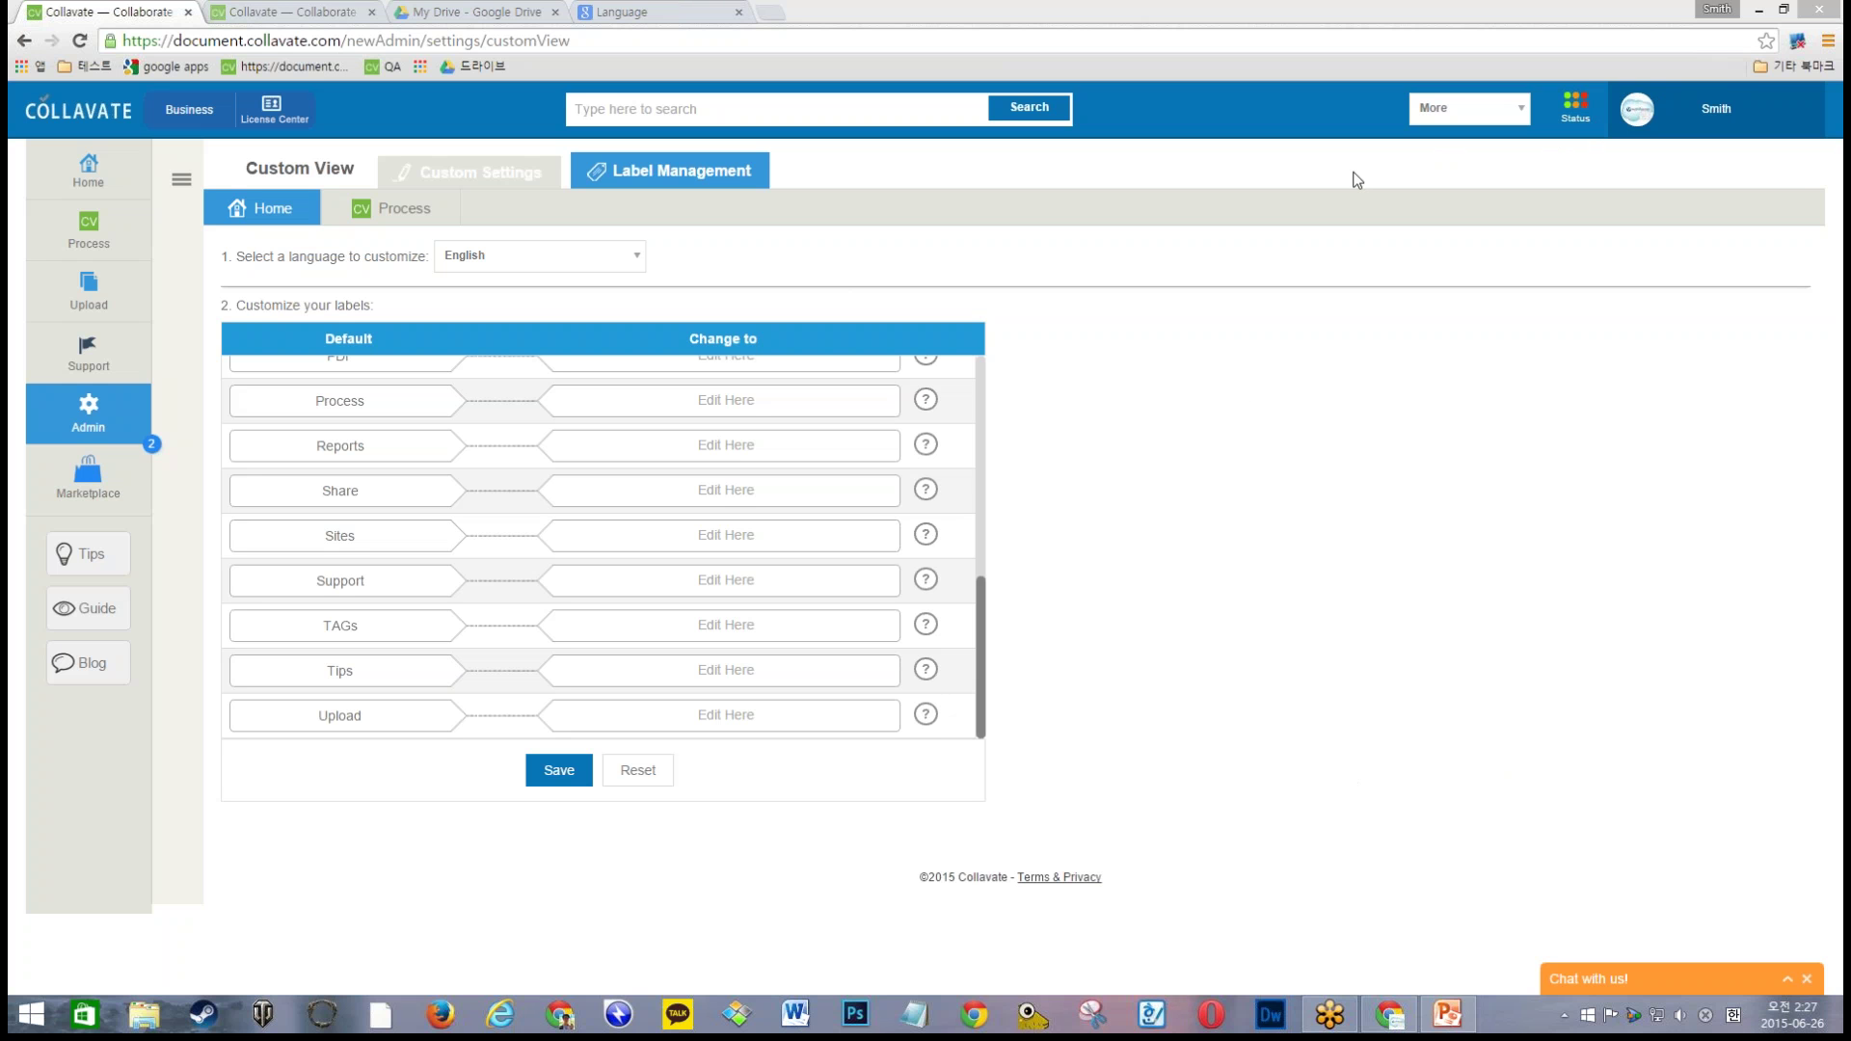
left_click(1732, 117)
Step: Set the profile language to Spanish (Beta), save the profile, and go to Principal
left_click(1602, 203)
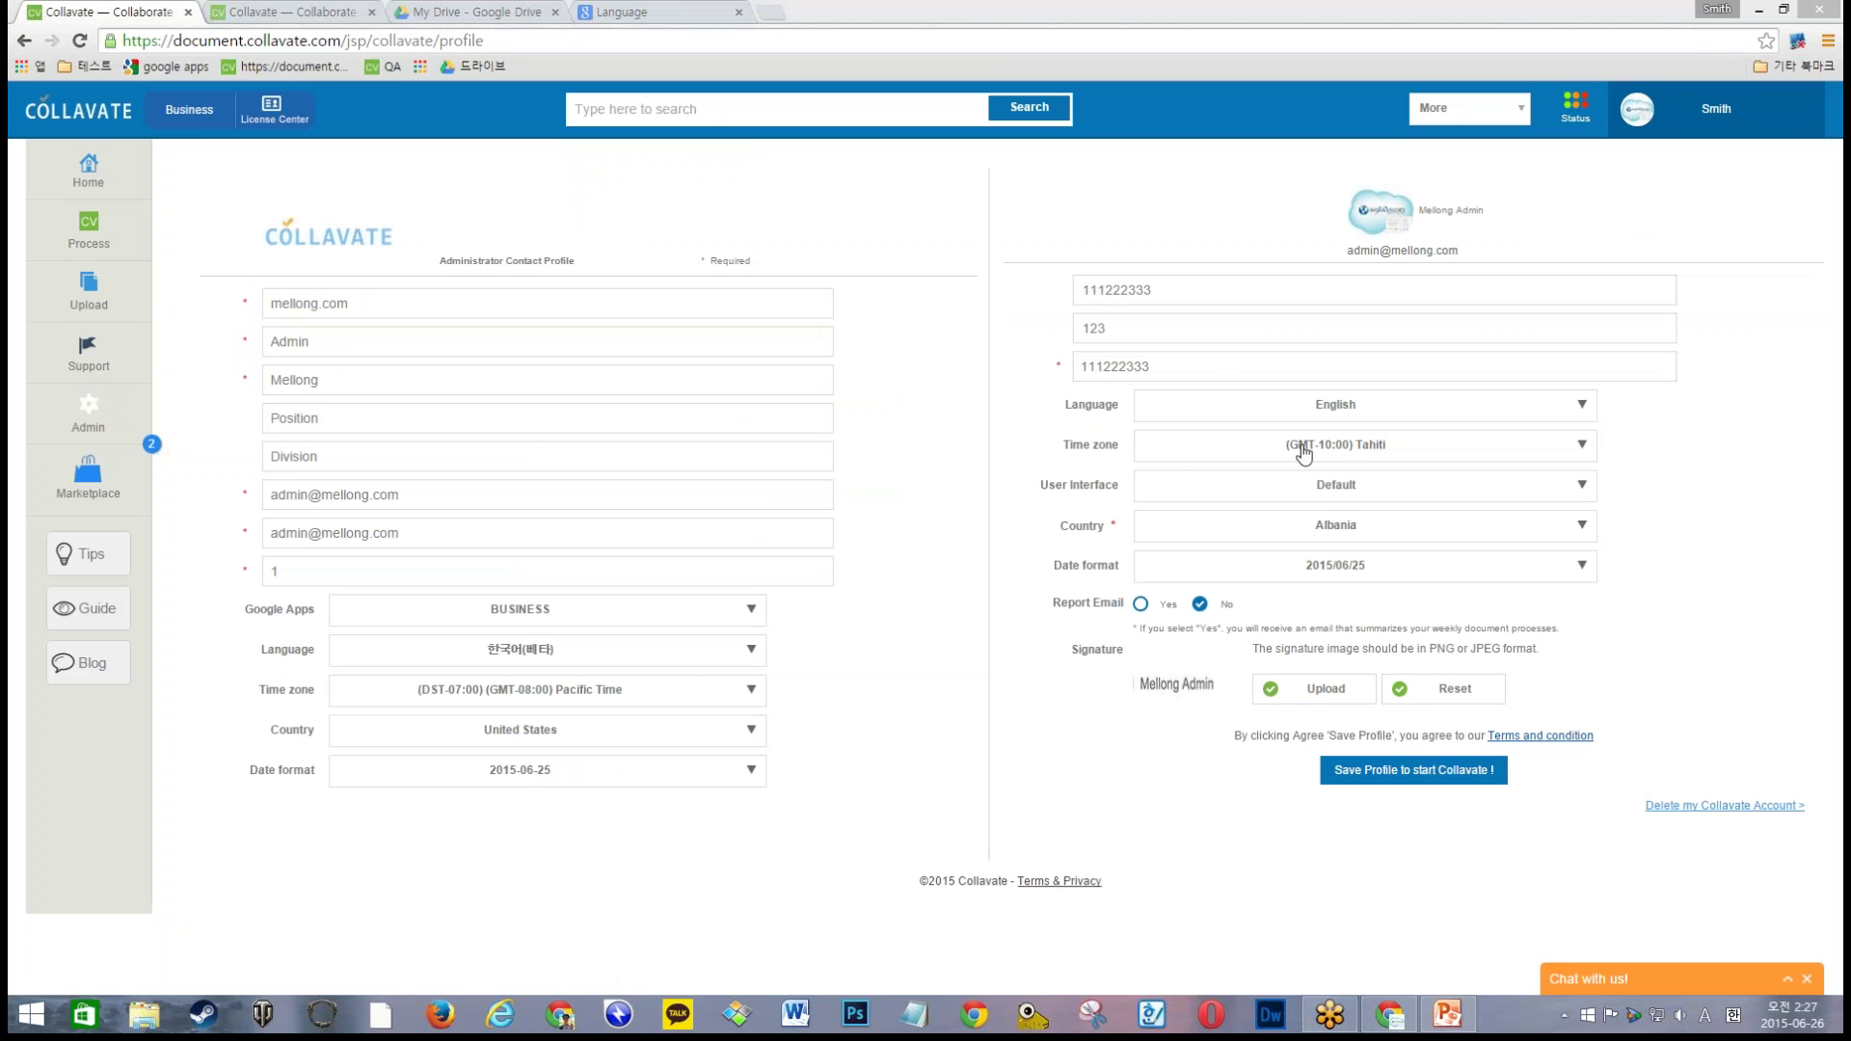
left_click(1330, 410)
left_click(1375, 457)
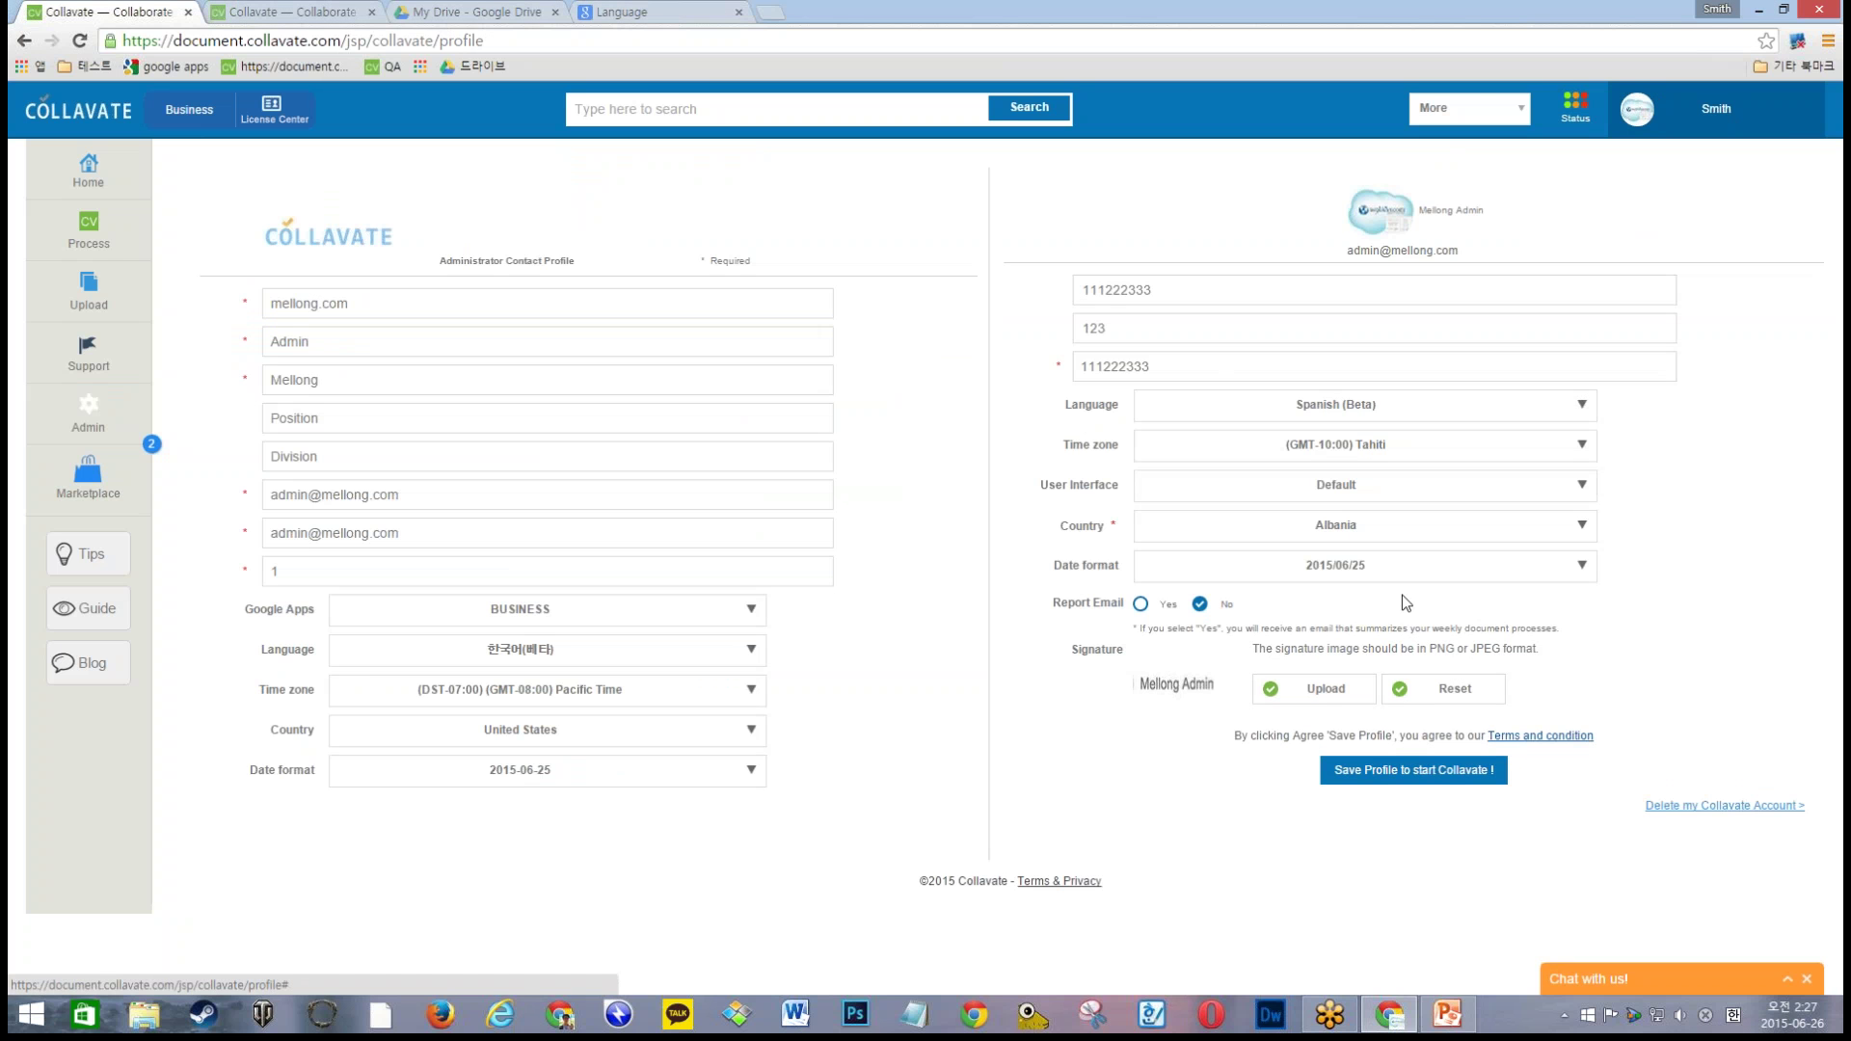
left_click(1434, 776)
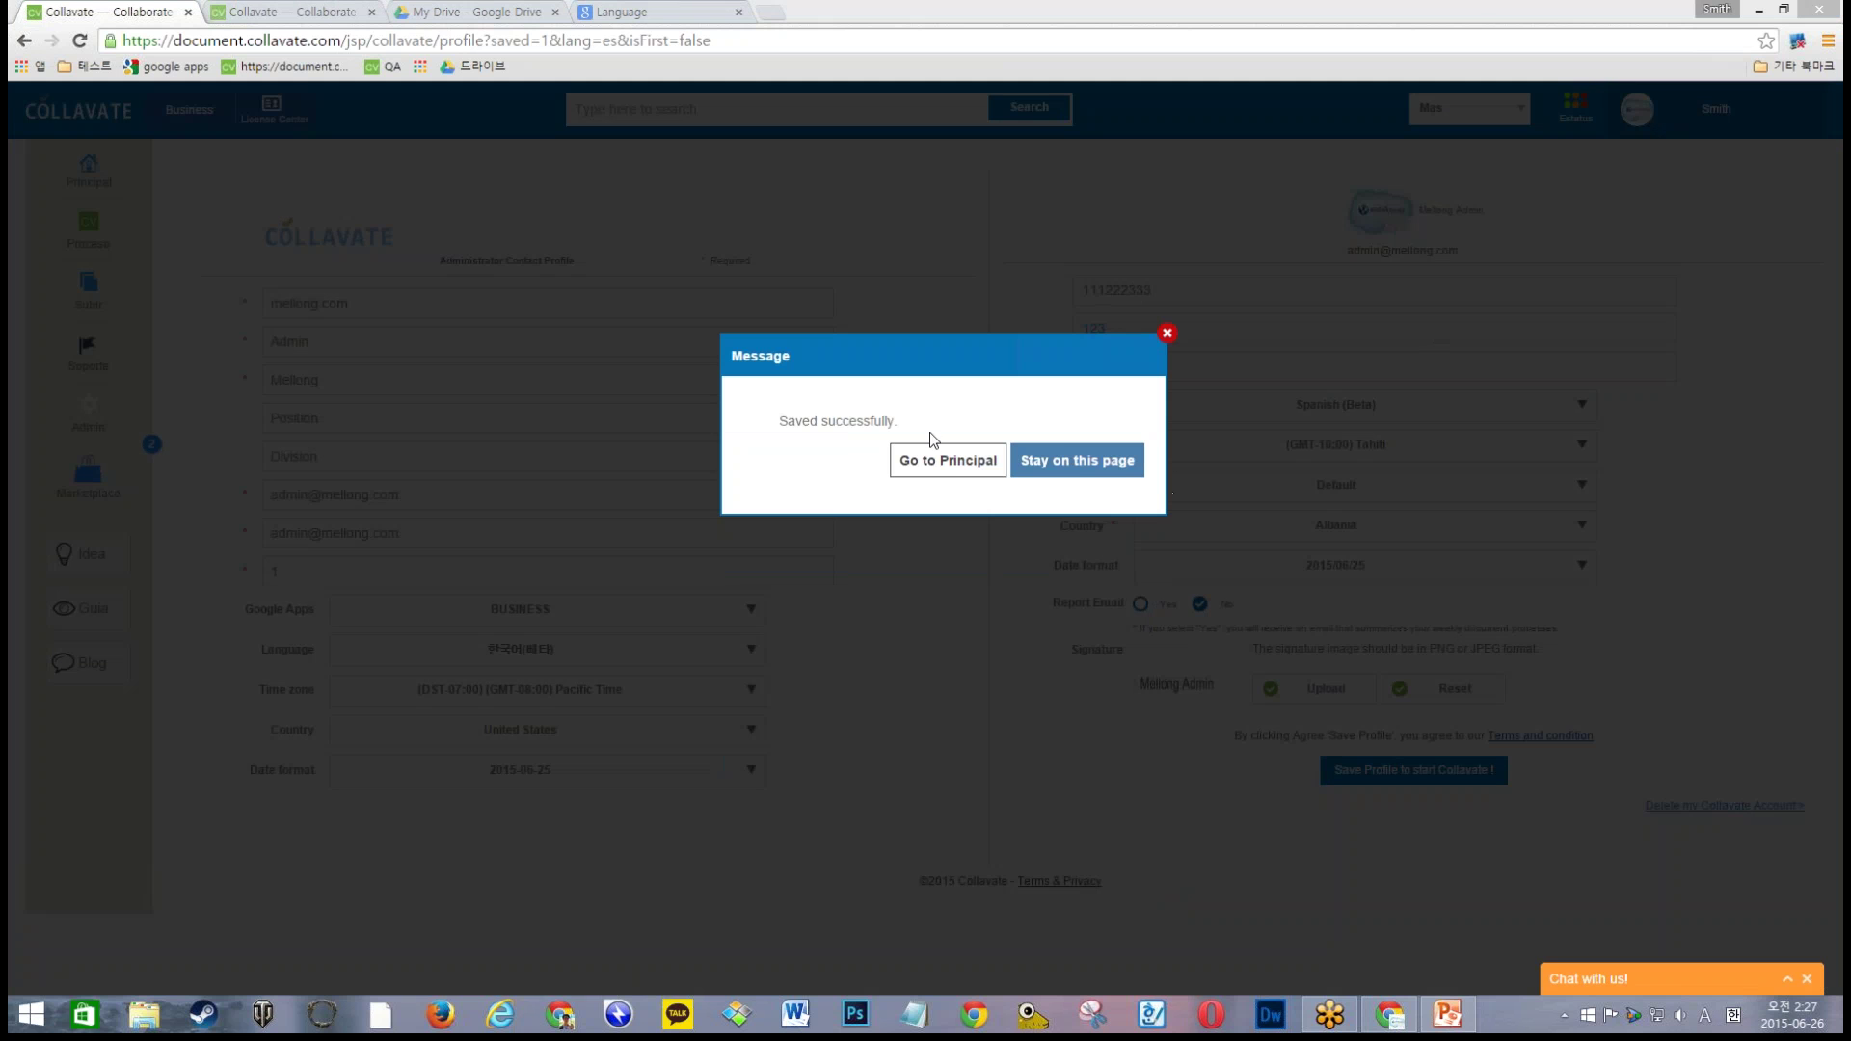
left_click(955, 461)
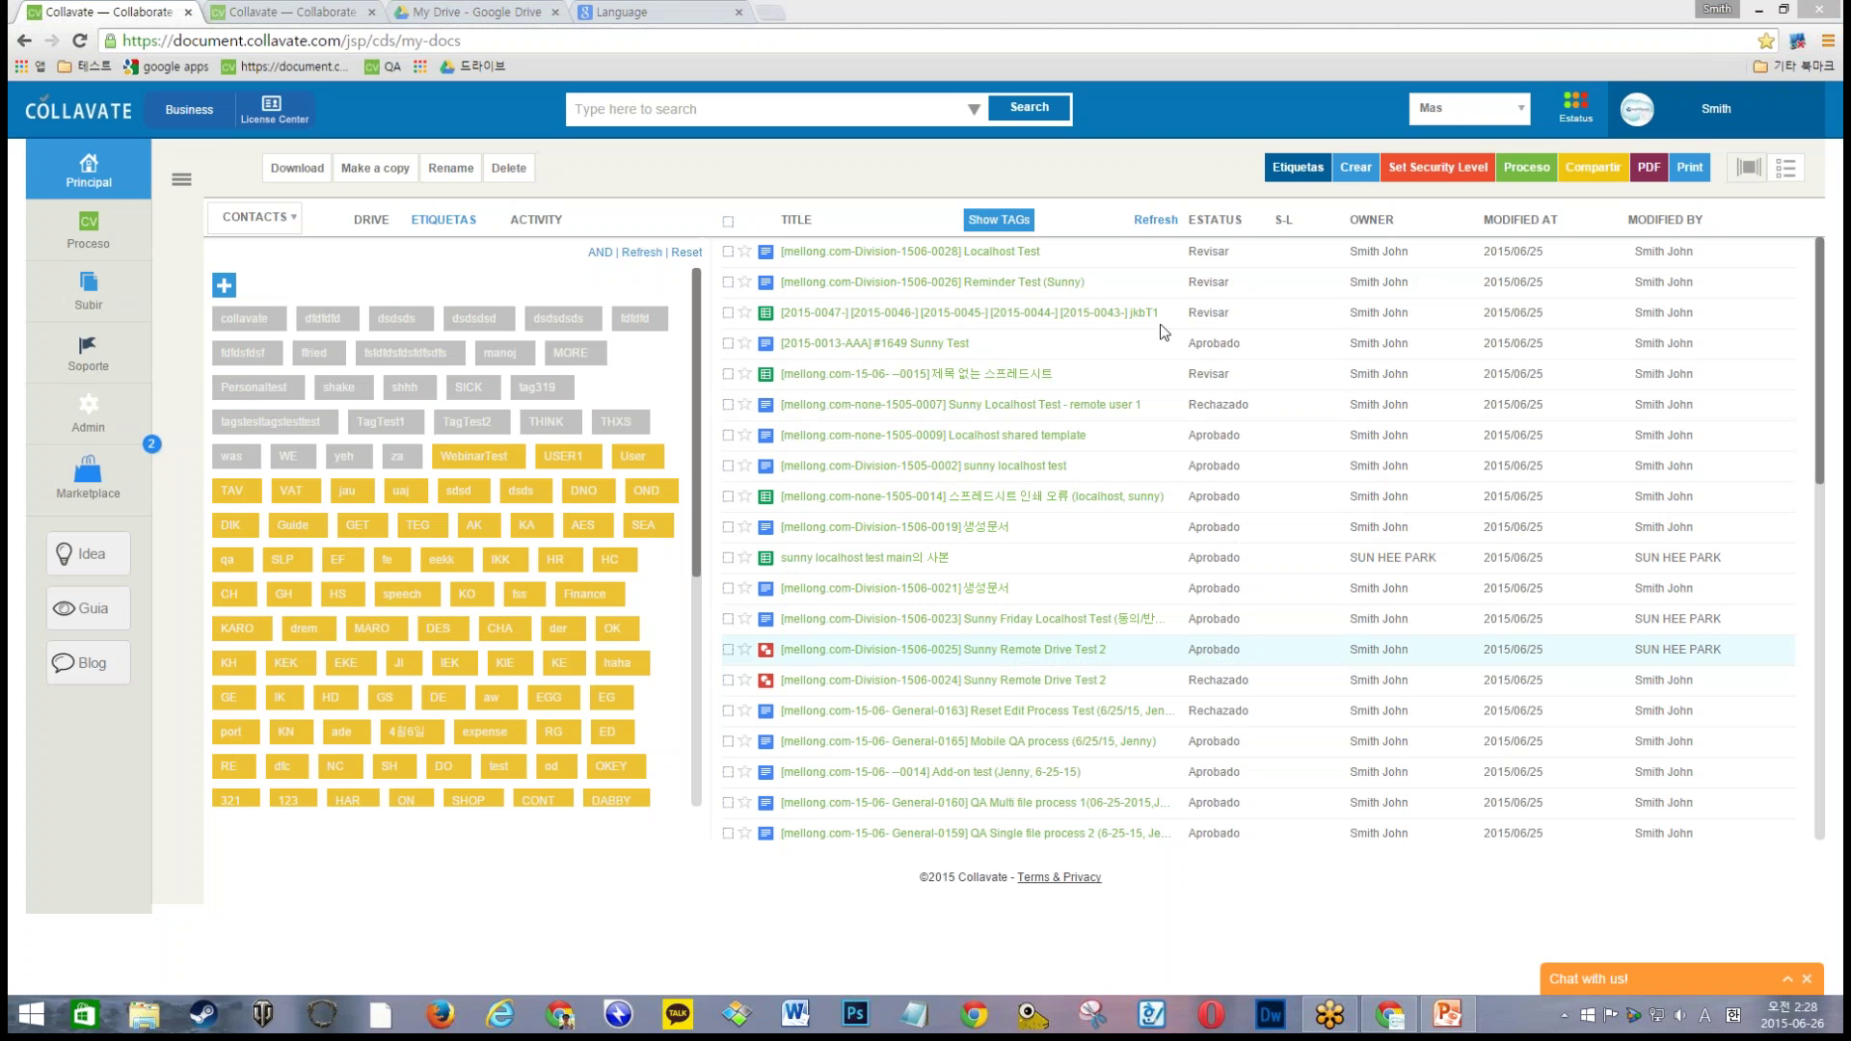
Step: Change the profile language from Spanish to English, save the profile, and return to the home page
left_click(1677, 113)
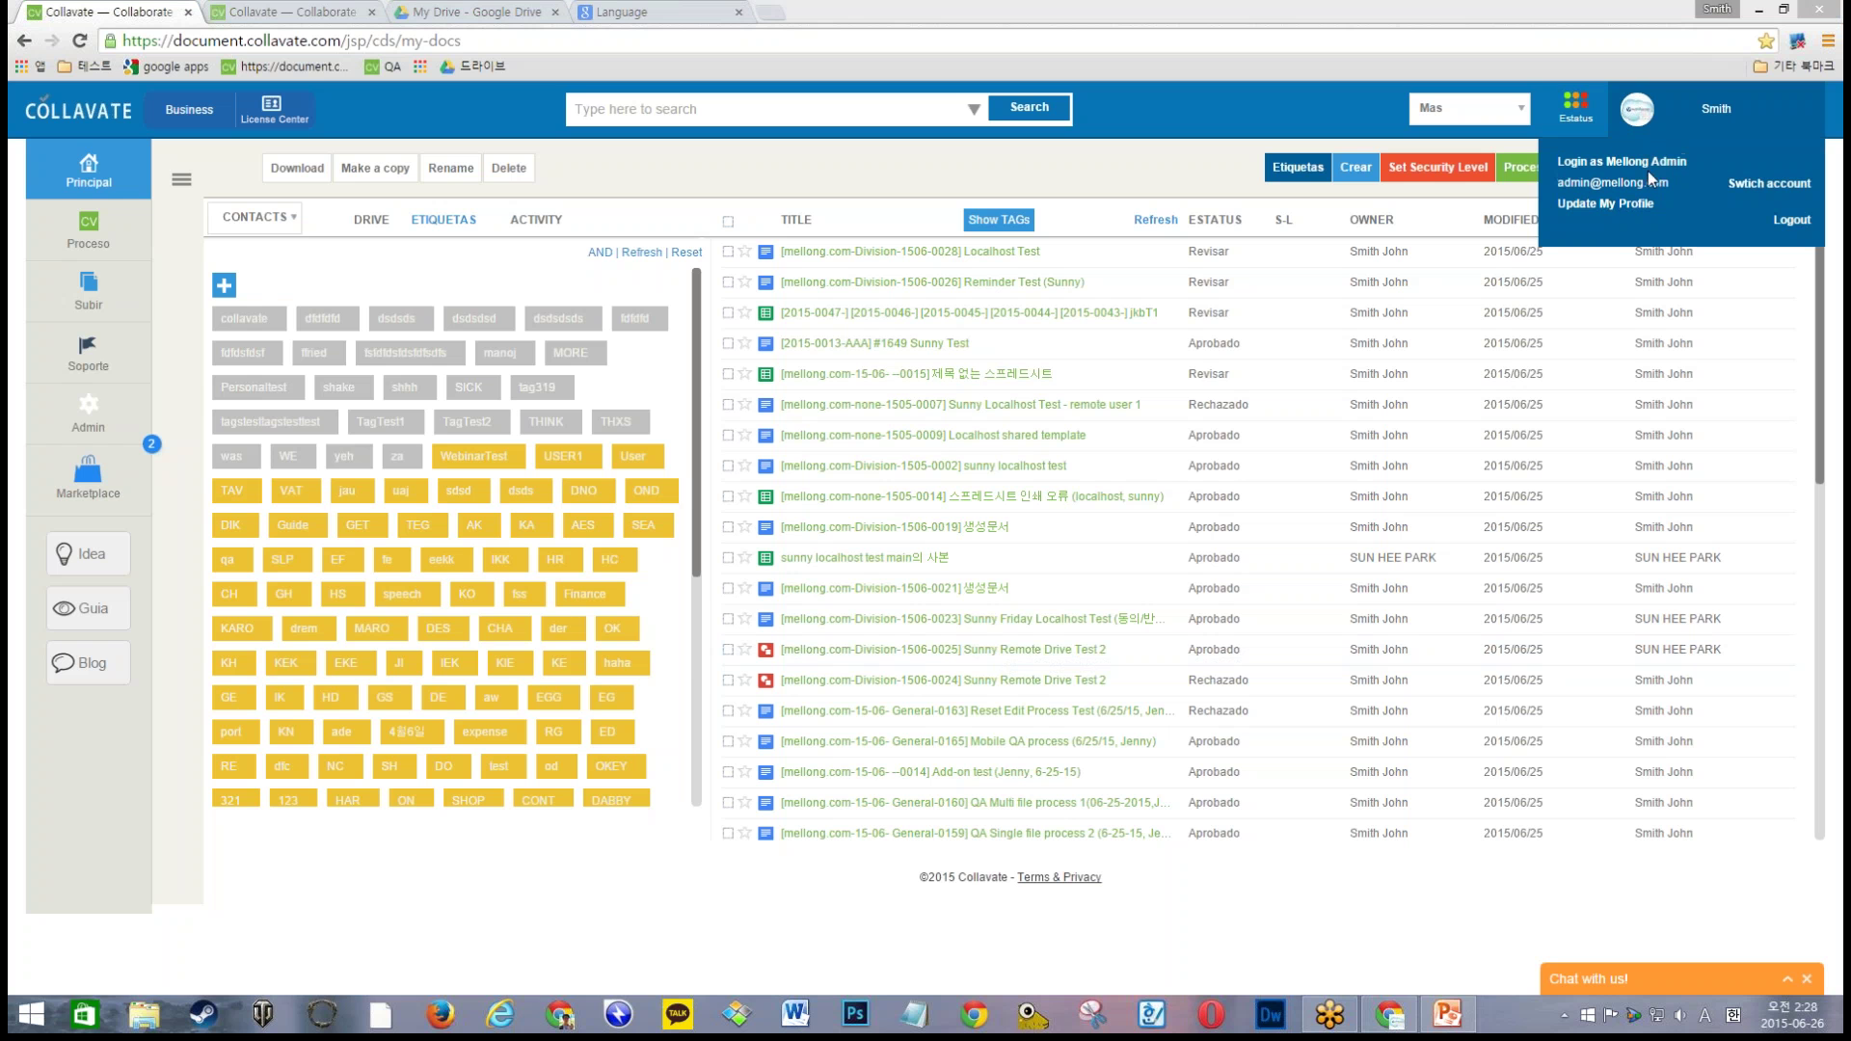
left_click(1605, 204)
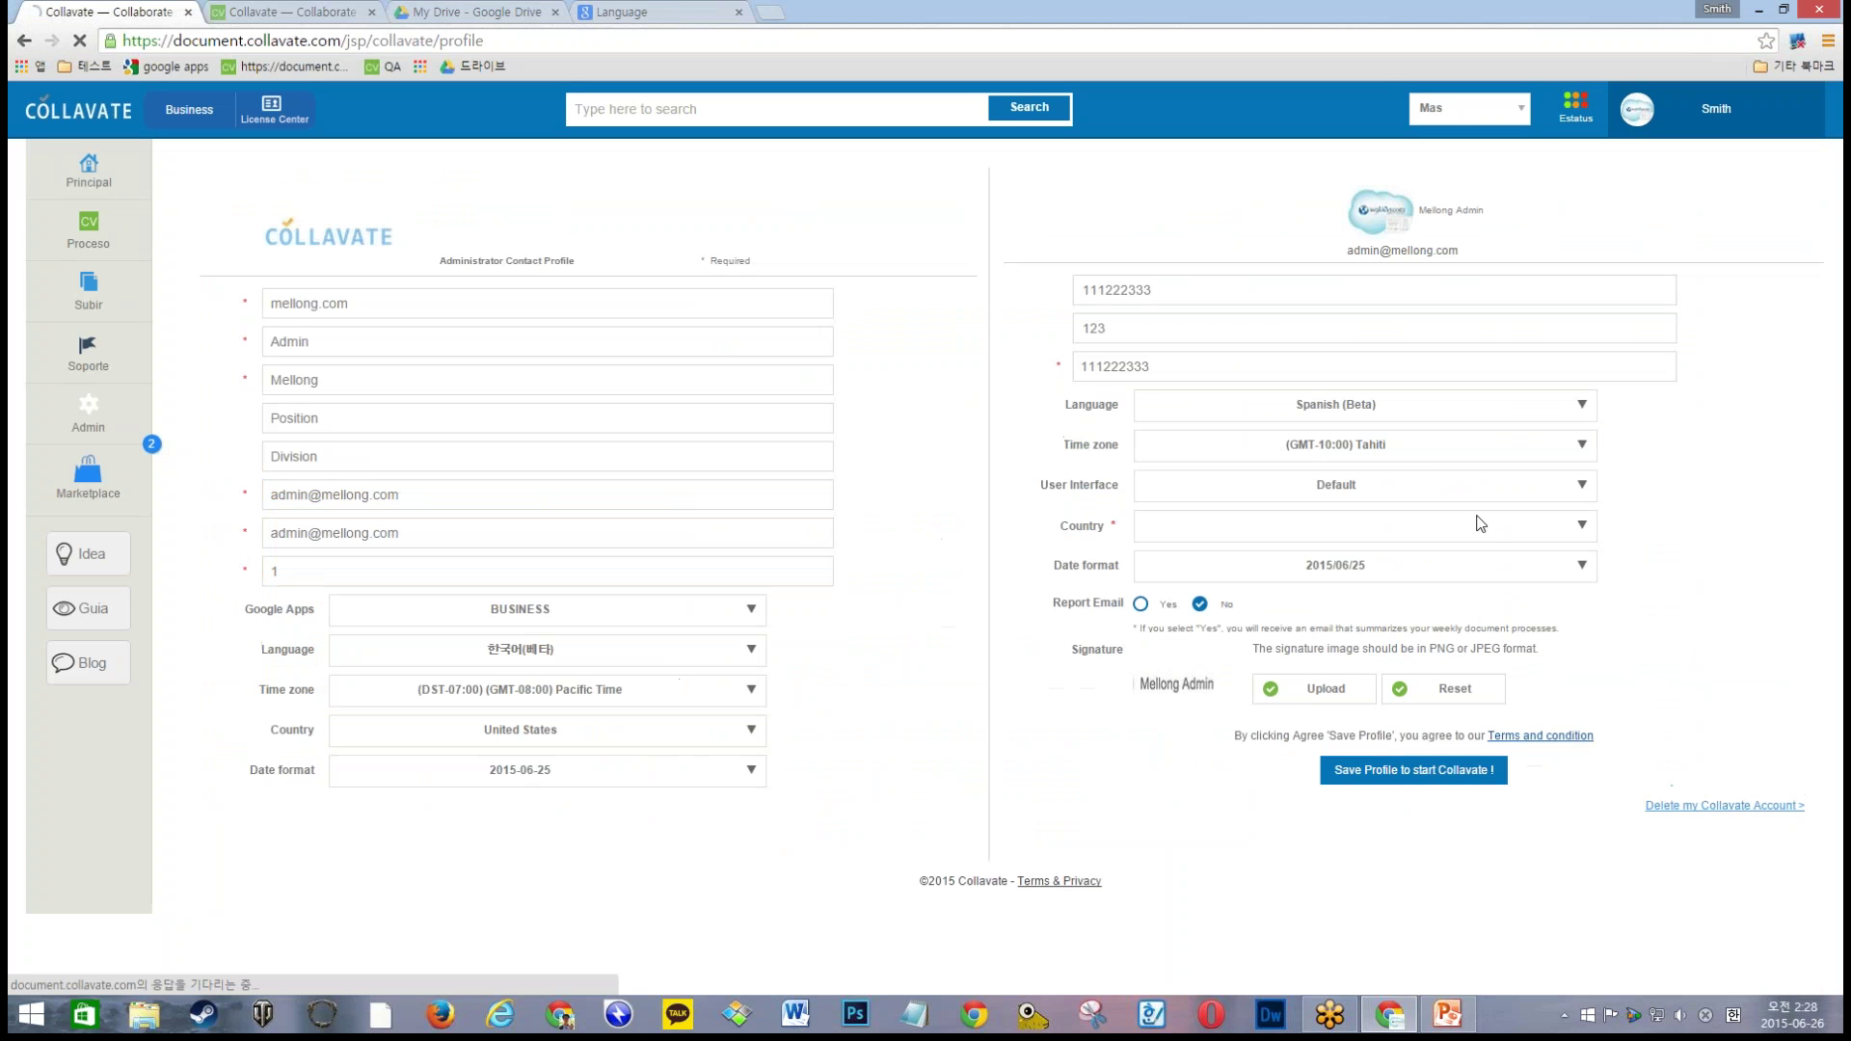
left_click(1491, 414)
left_click(1437, 432)
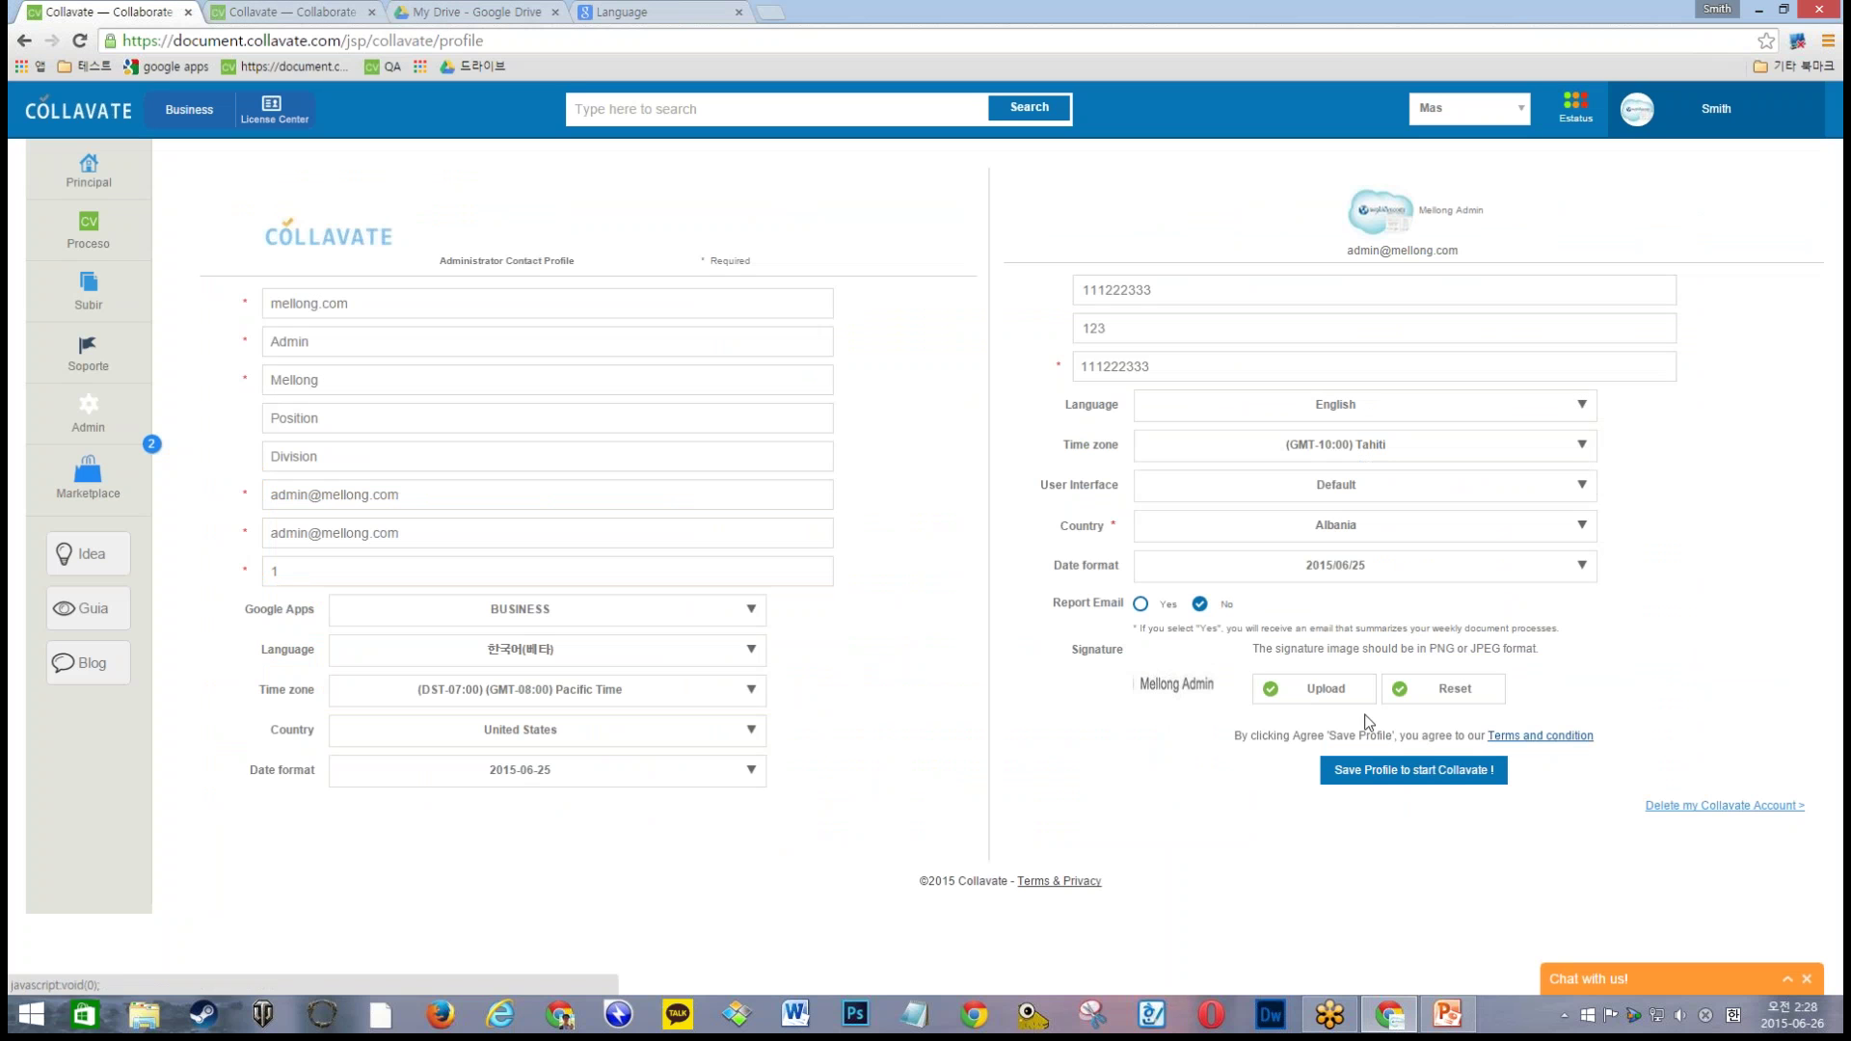
left_click(1328, 780)
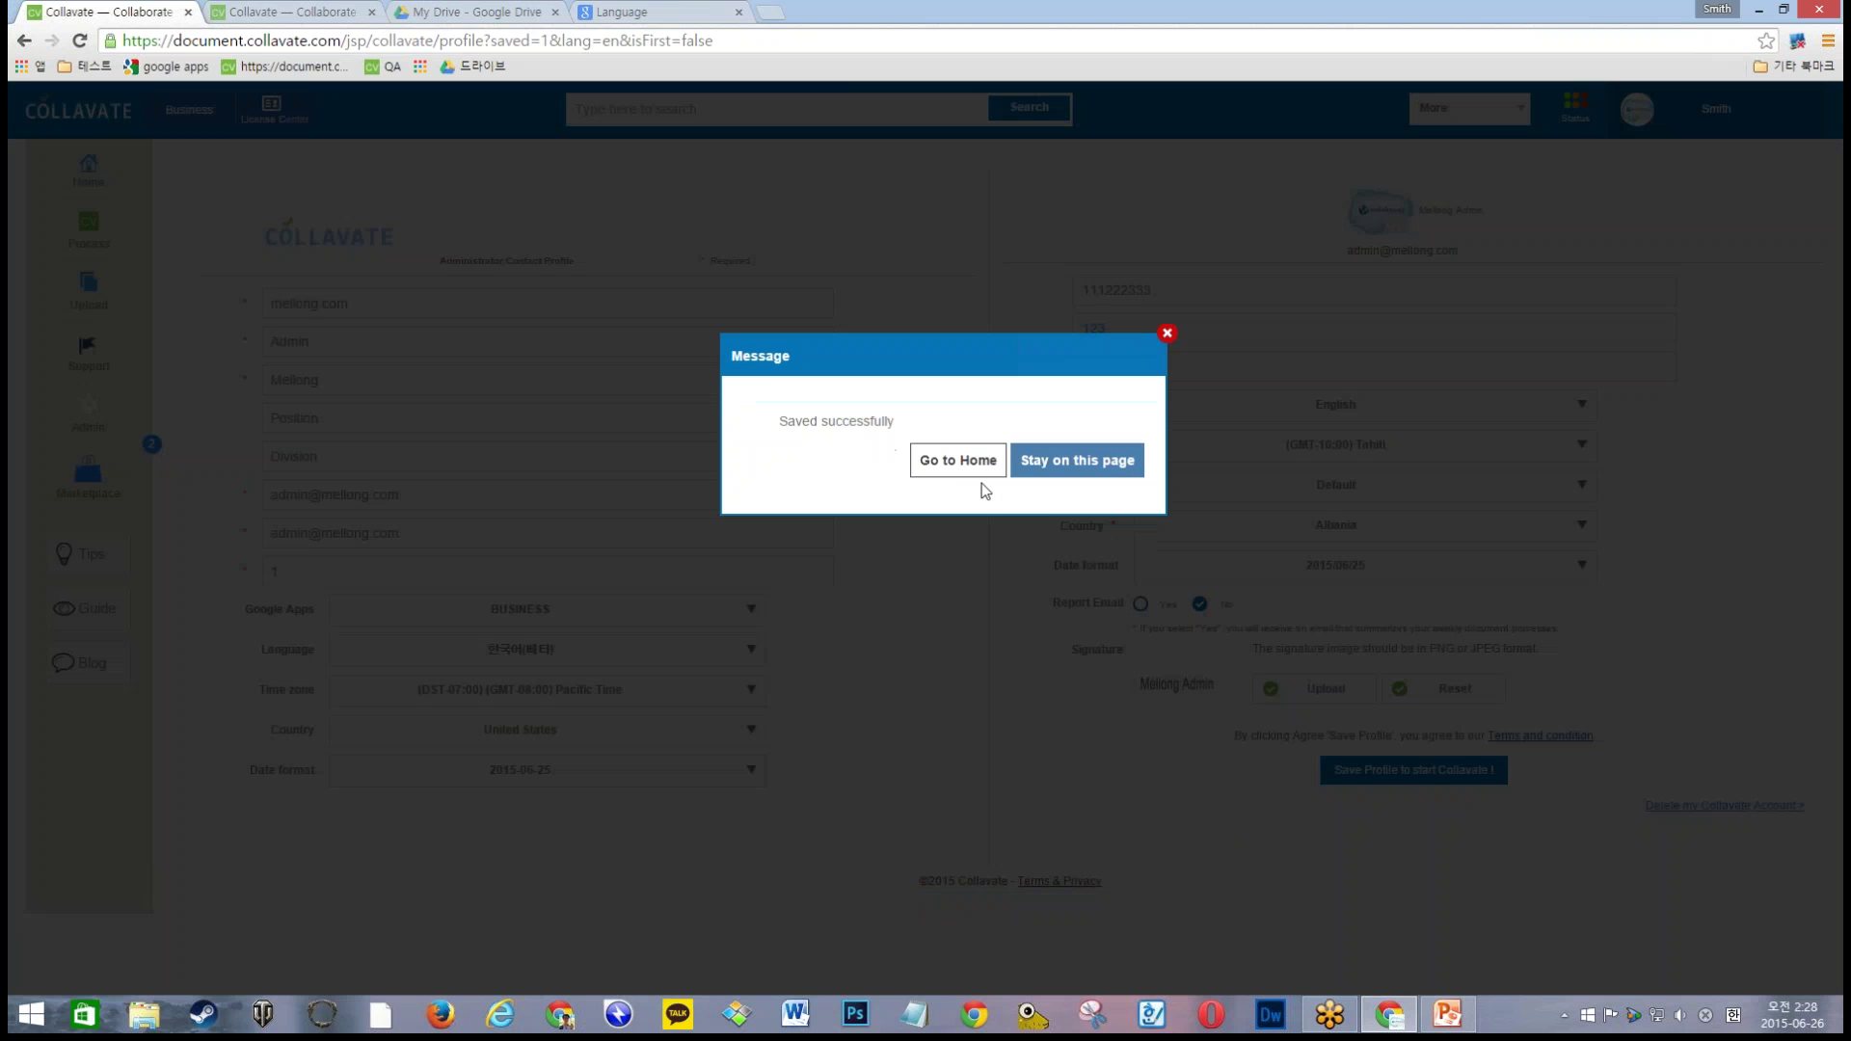
left_click(980, 485)
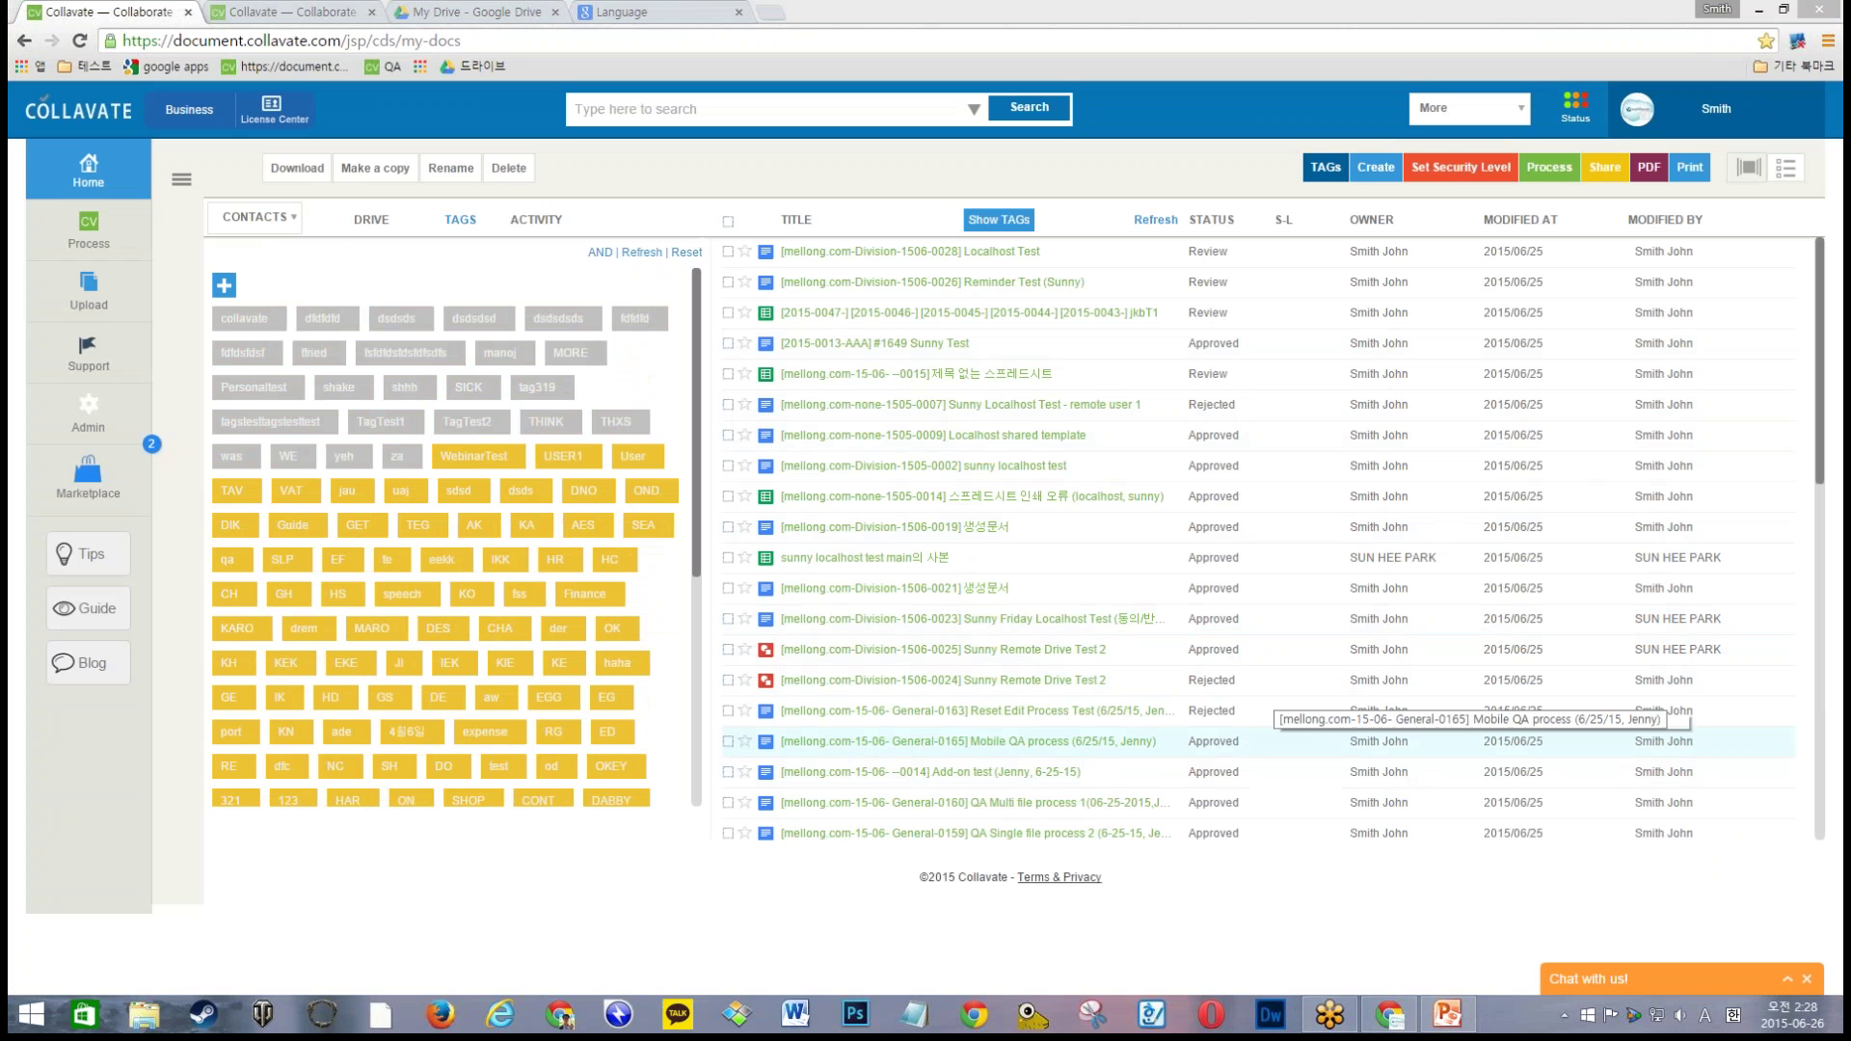
Step: Go to the Admin console's Custom View settings and show the Label Management table
left_click(140, 396)
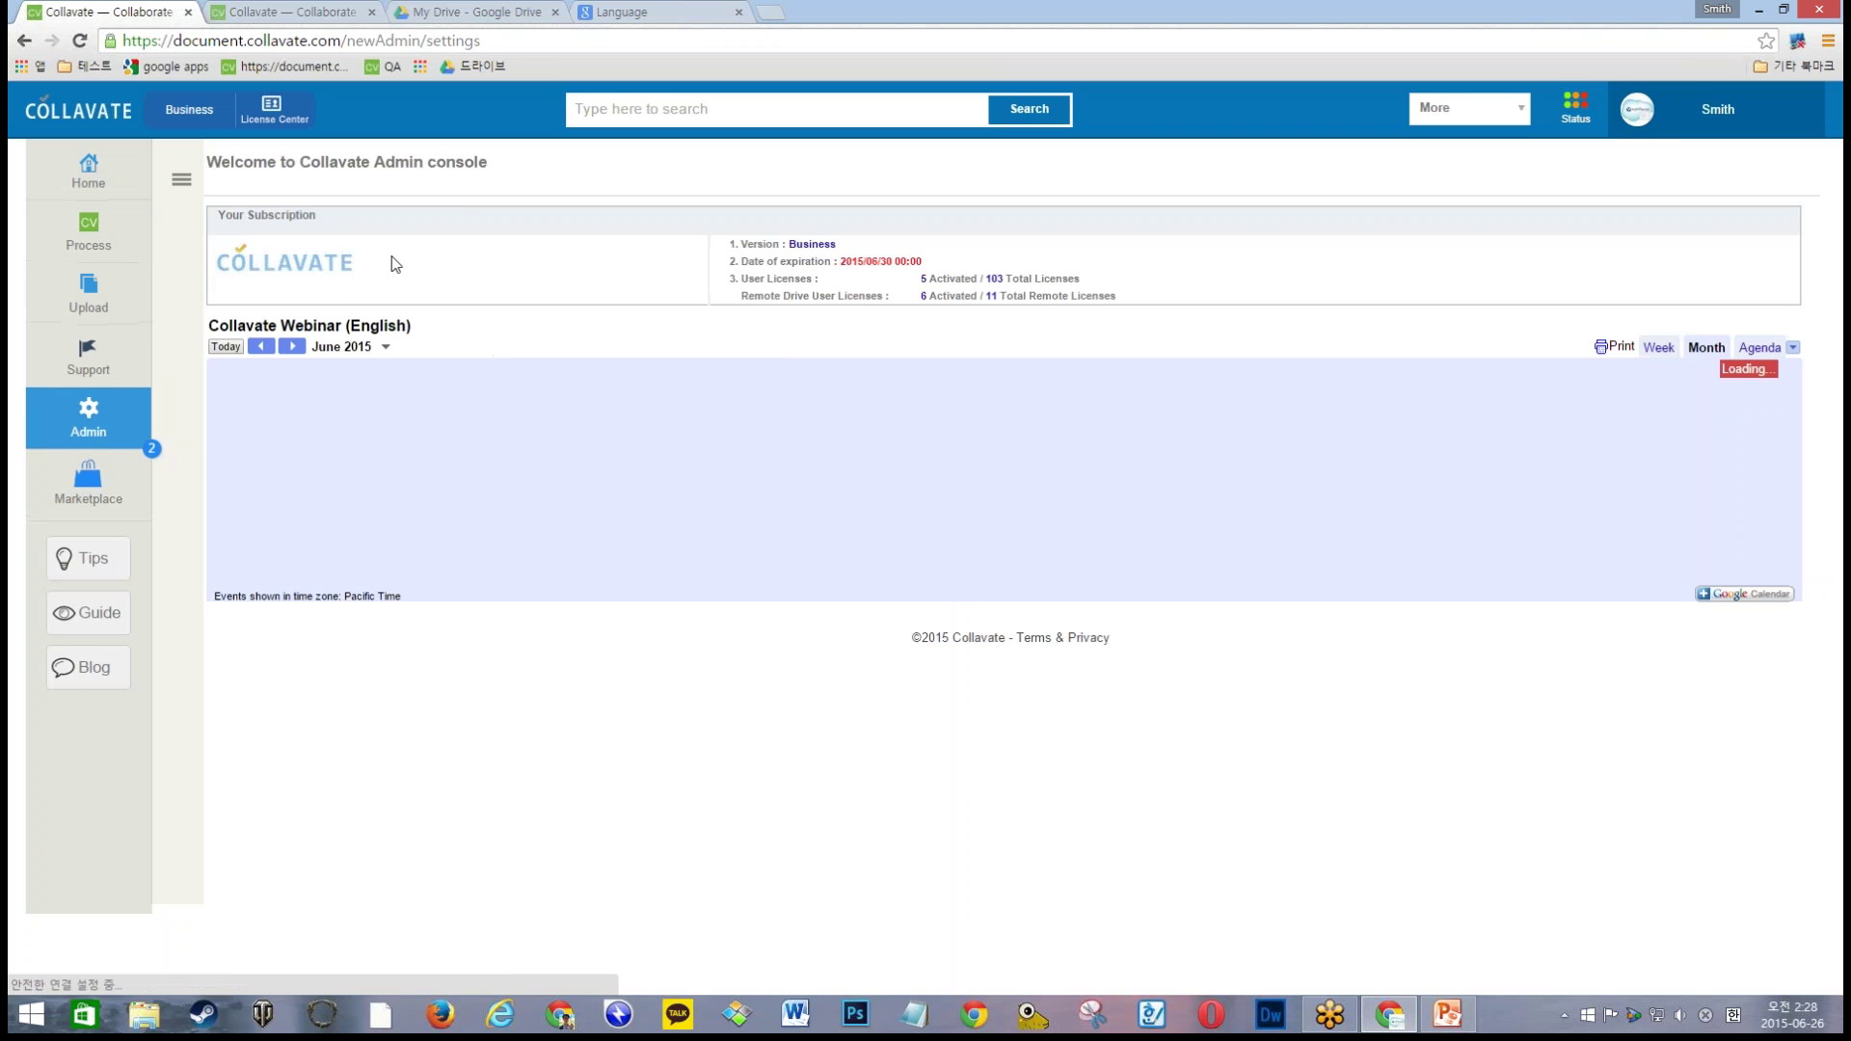
left_click(182, 179)
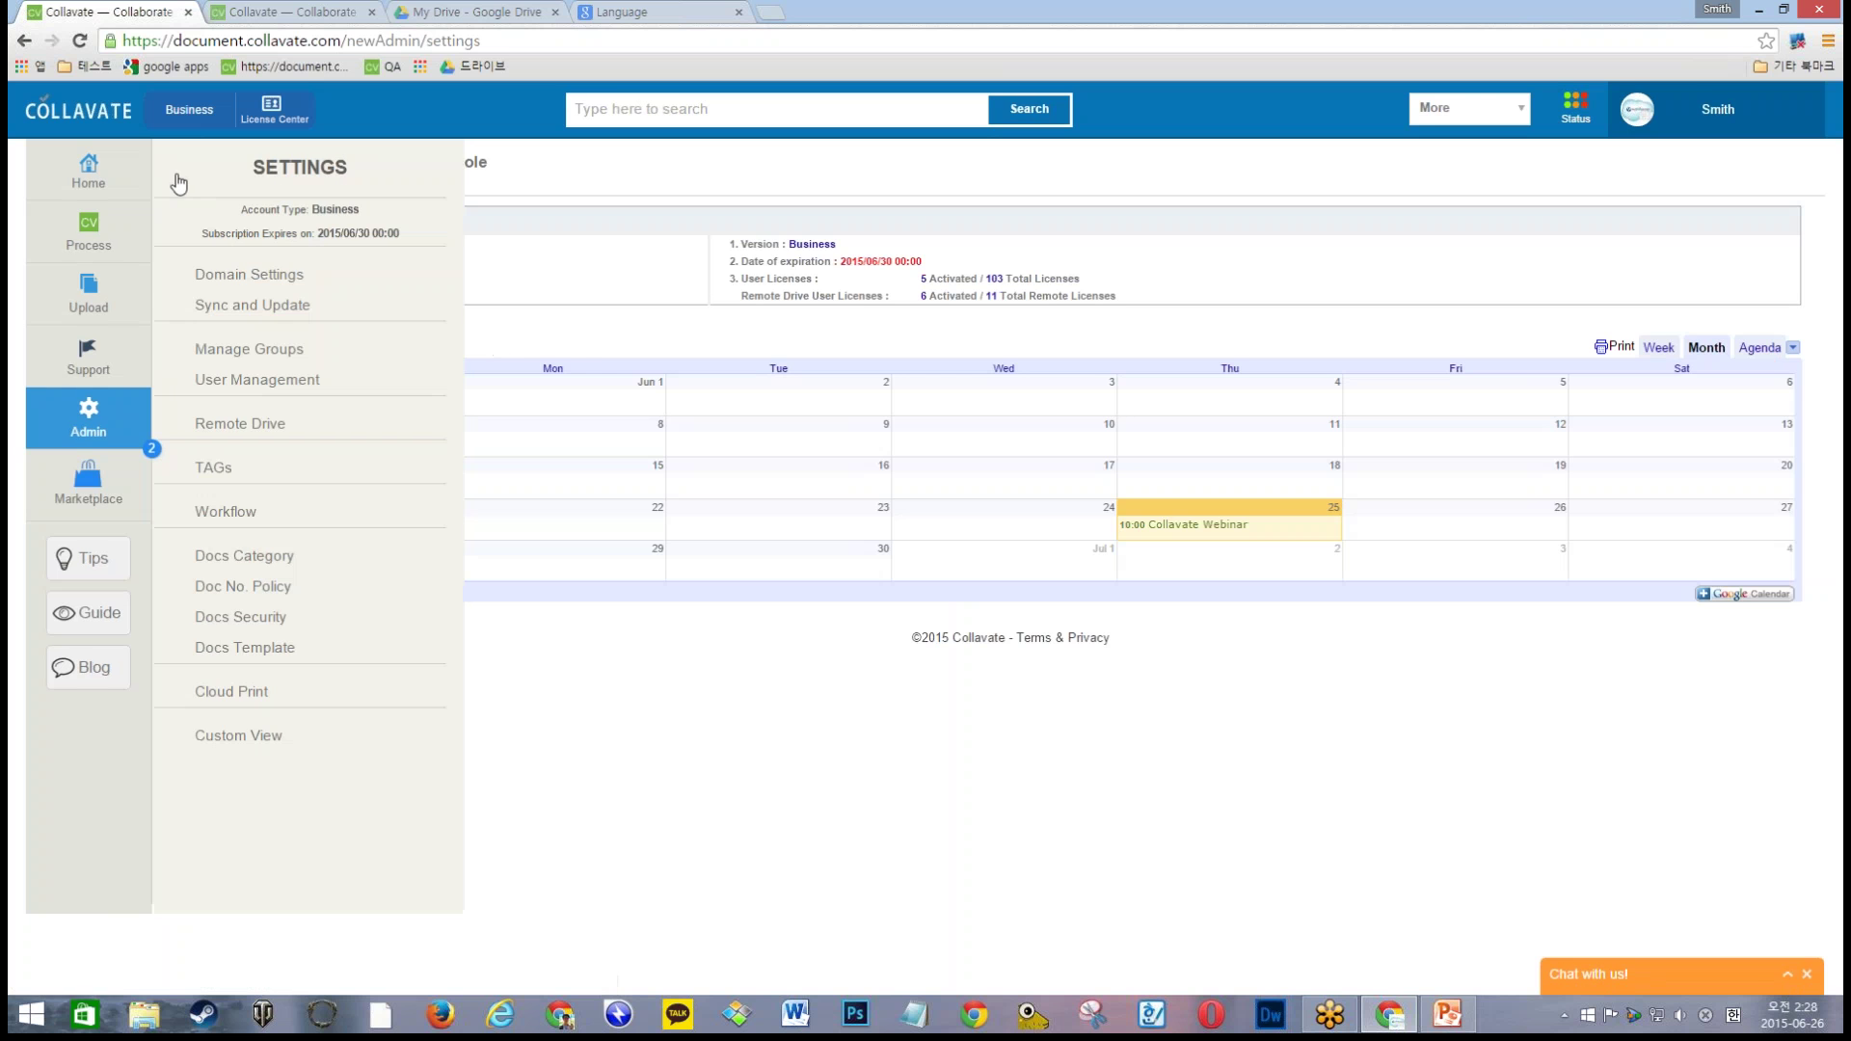
left_click(261, 744)
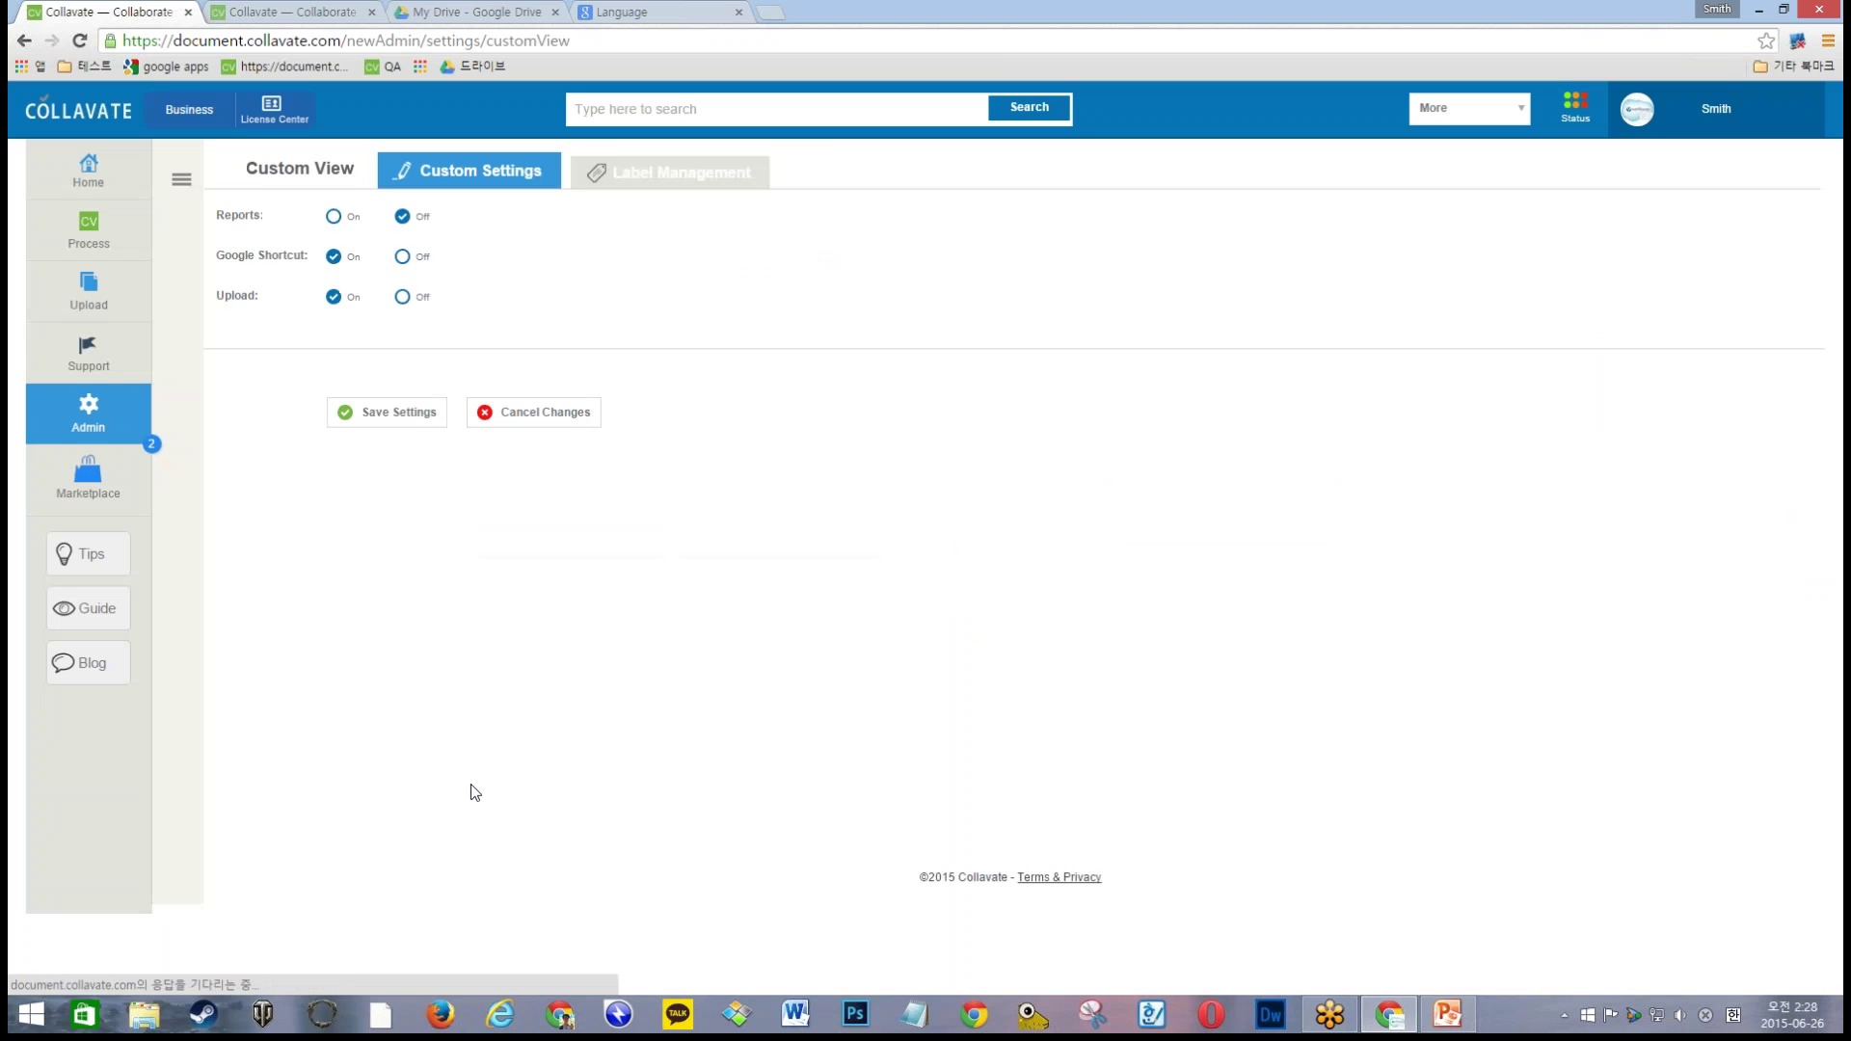
left_click(593, 178)
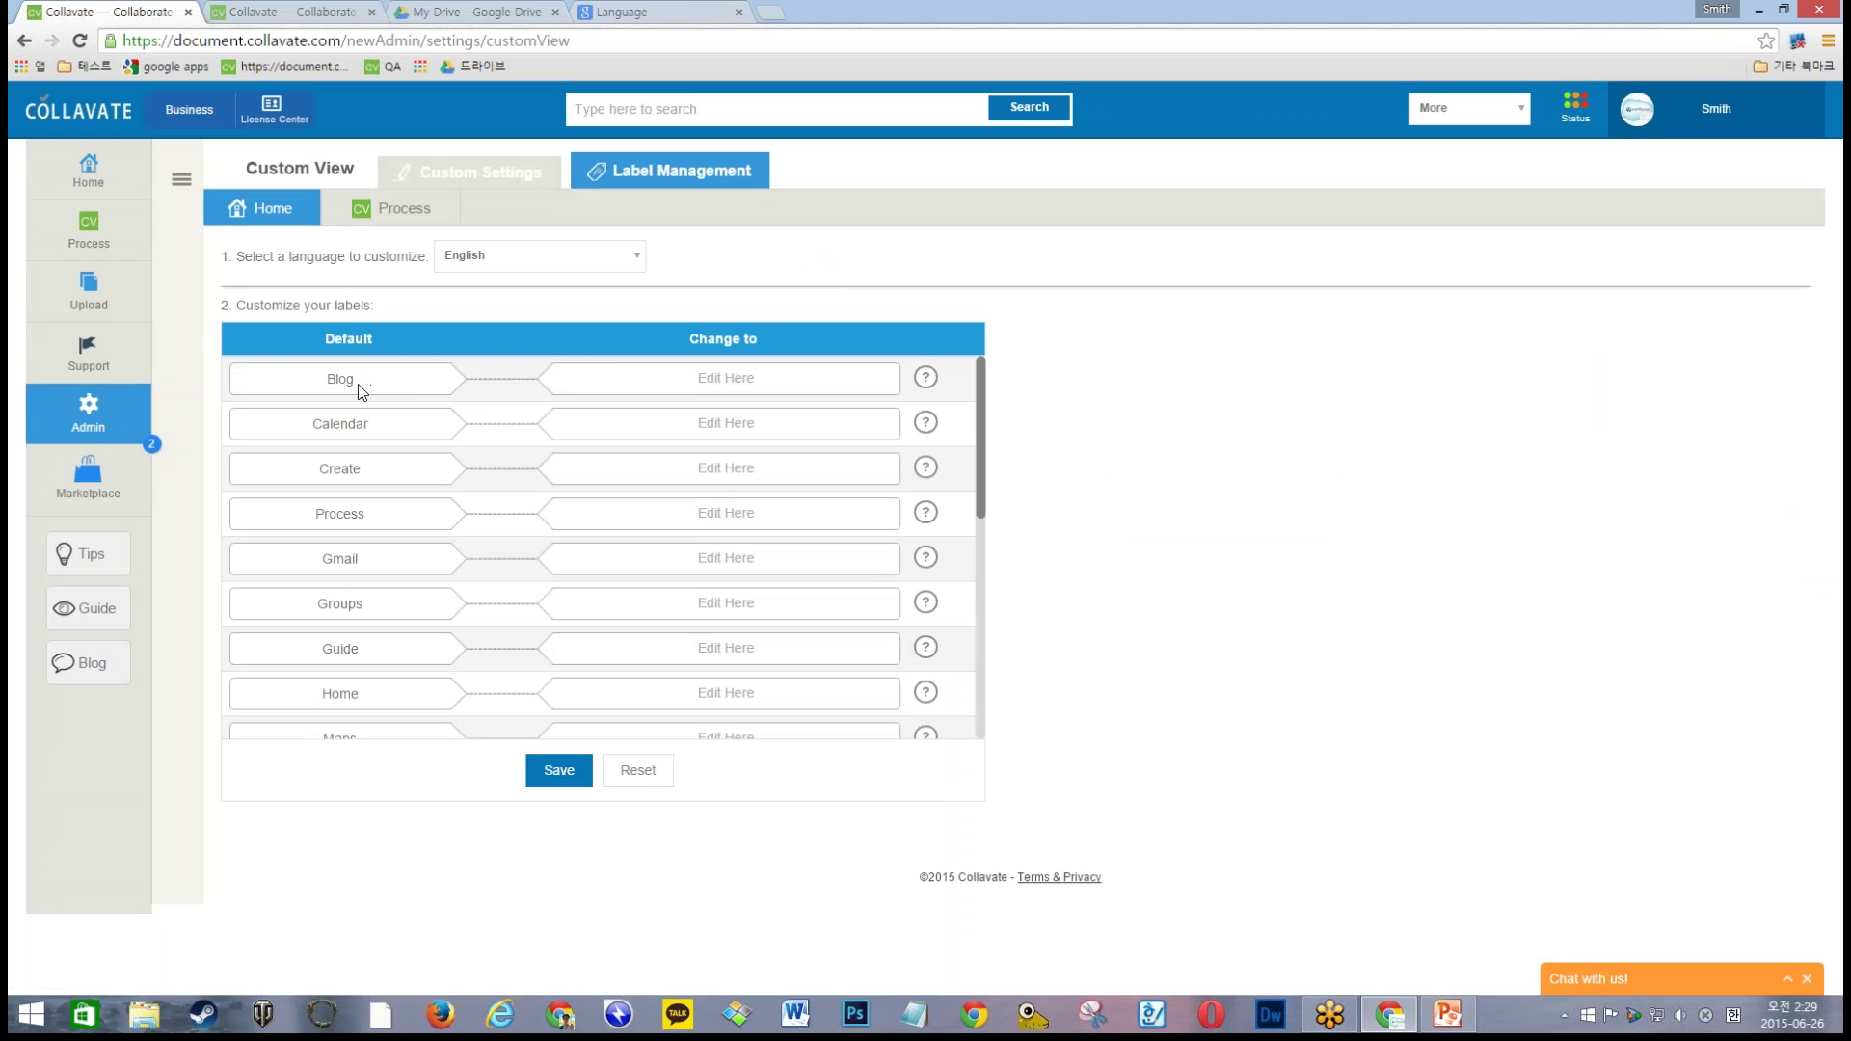
Step: Enter 'Google +' as the Blog label's new name, save, and reload the page
scroll(361, 388, "down", 2)
scroll(361, 387, "up", 2)
type("Google +")
left_click(576, 767)
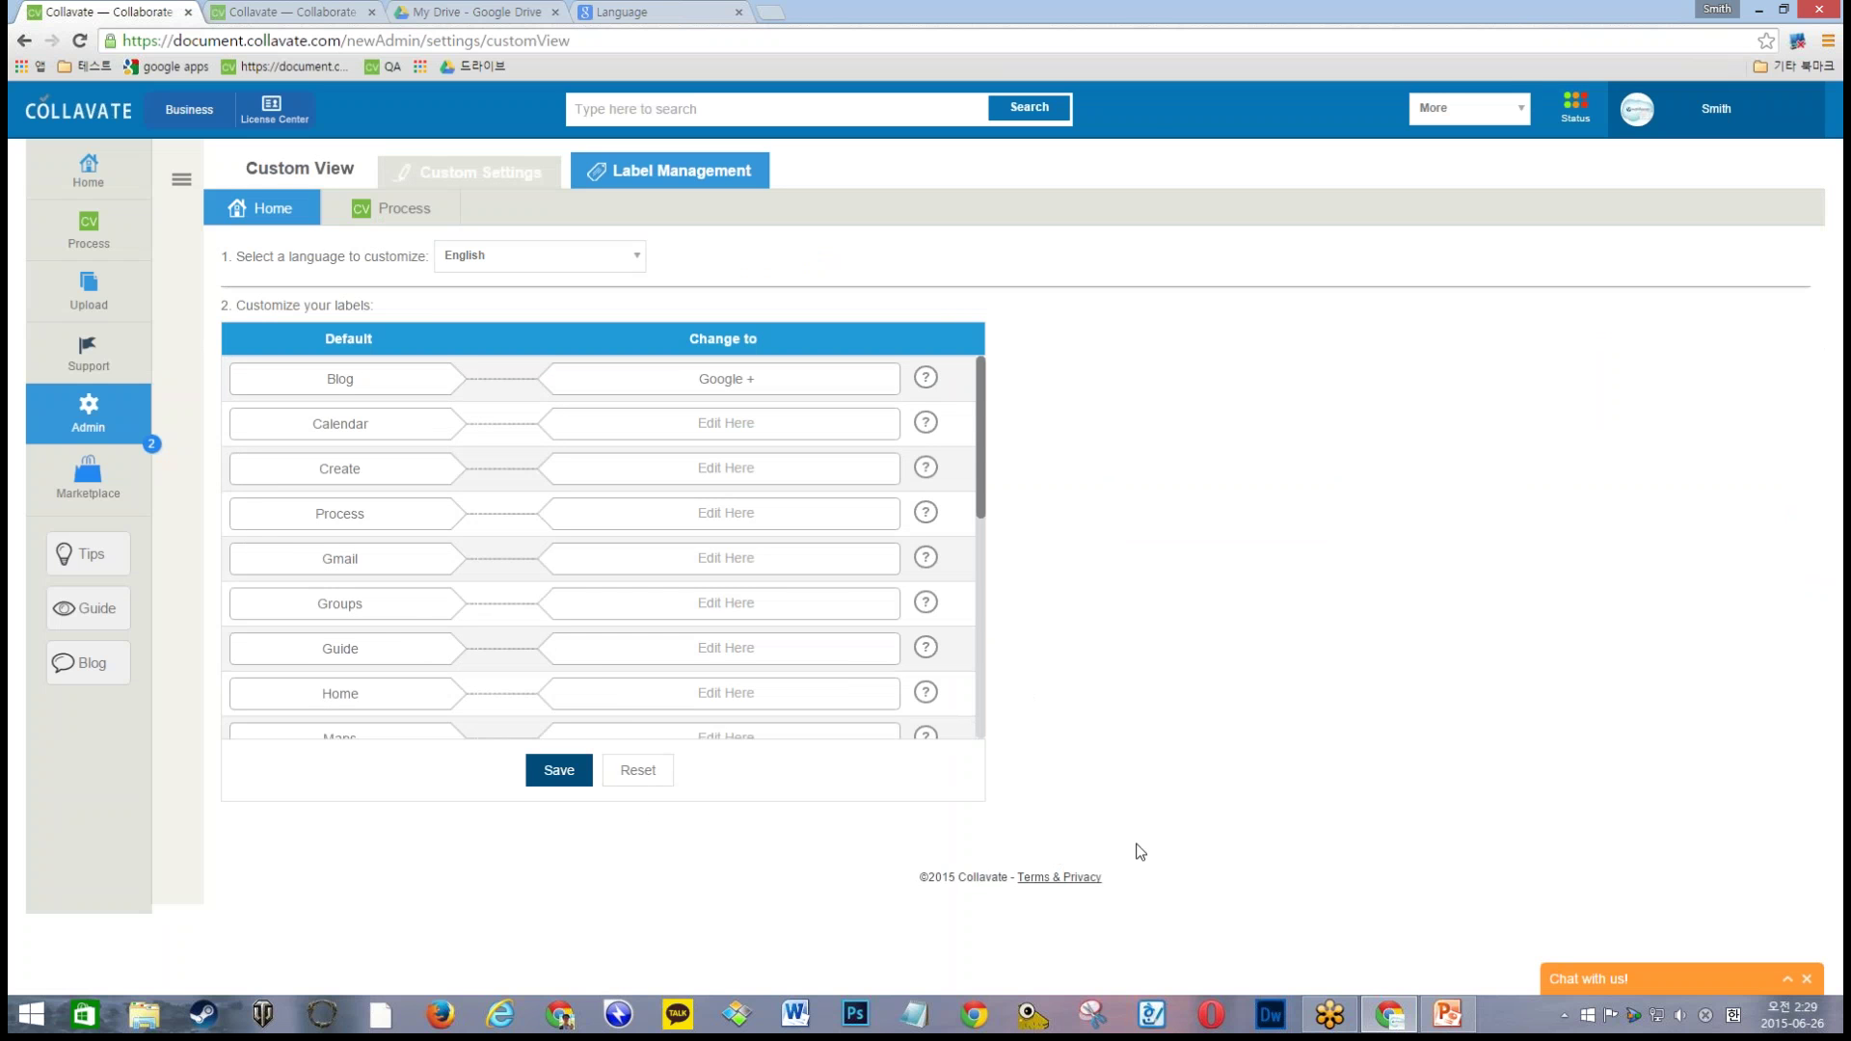
left_click(81, 41)
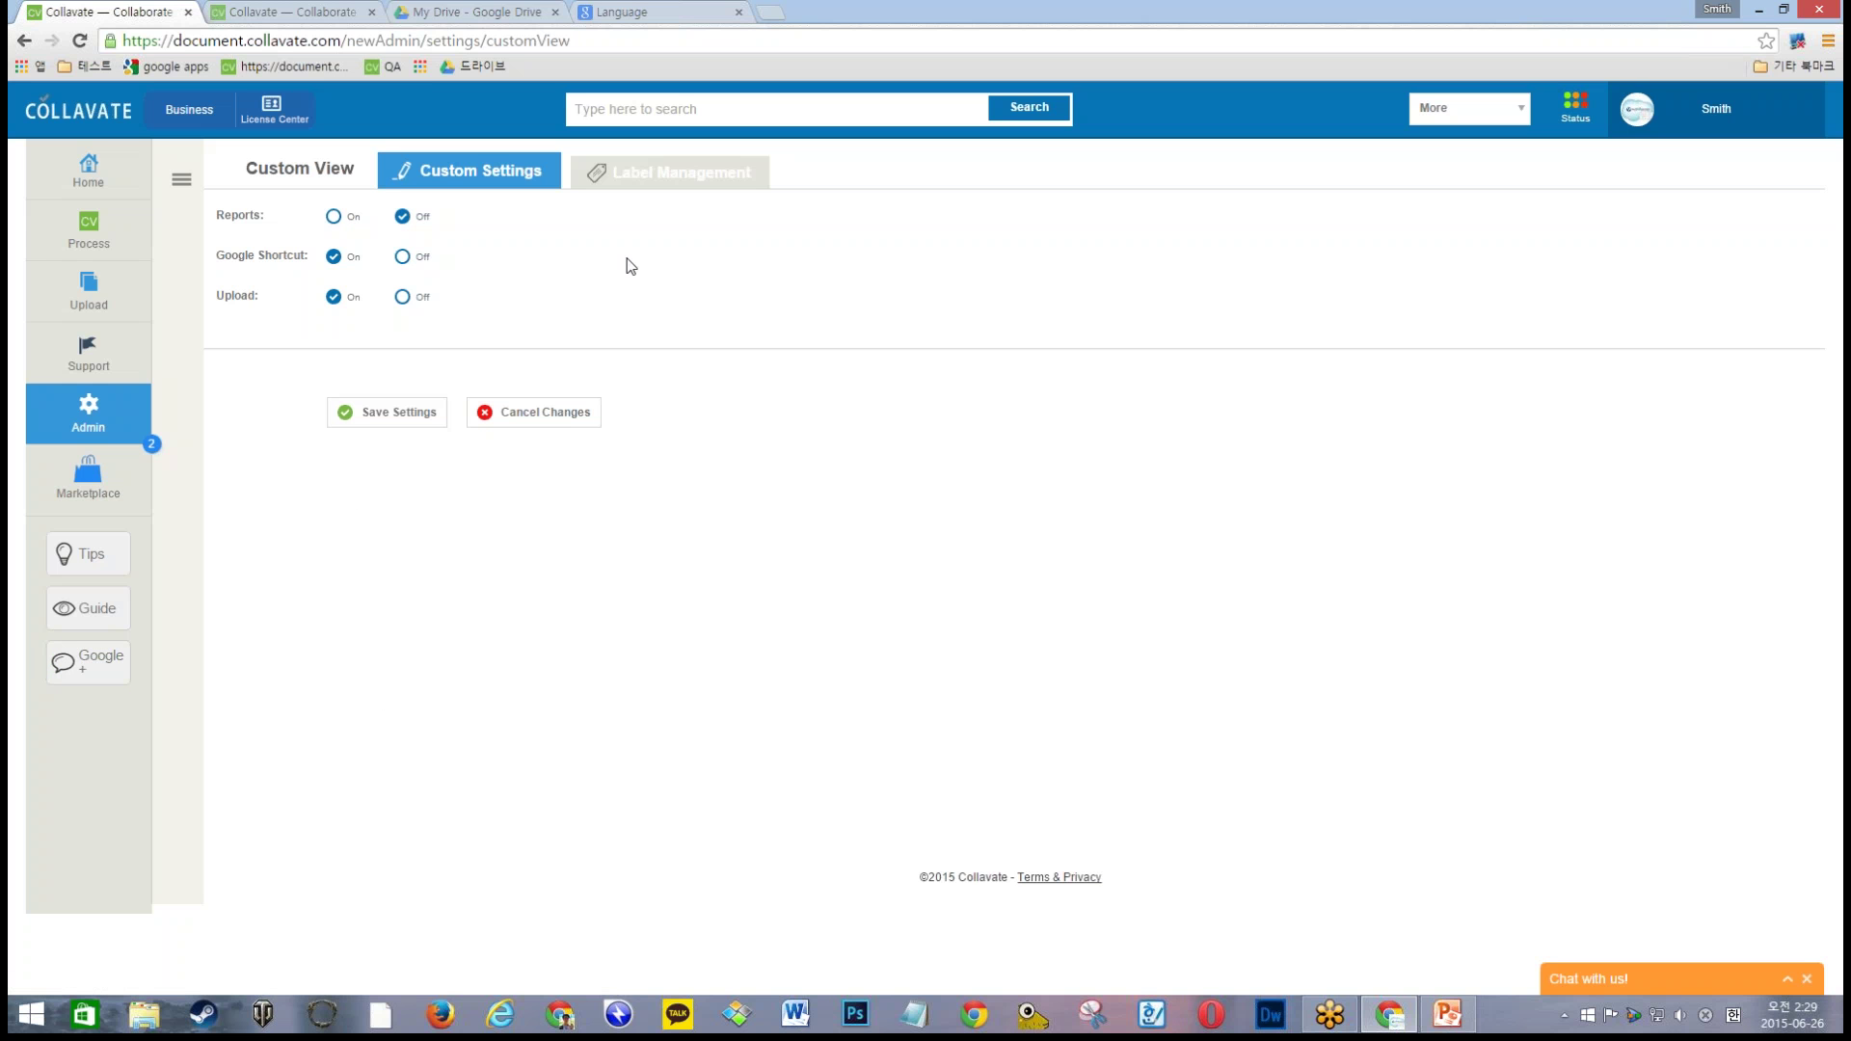
Step: Reset all custom labels so Blog returns, reload, then expand and collapse the chat panel
left_click(672, 173)
left_click(804, 379)
triple_click(803, 379)
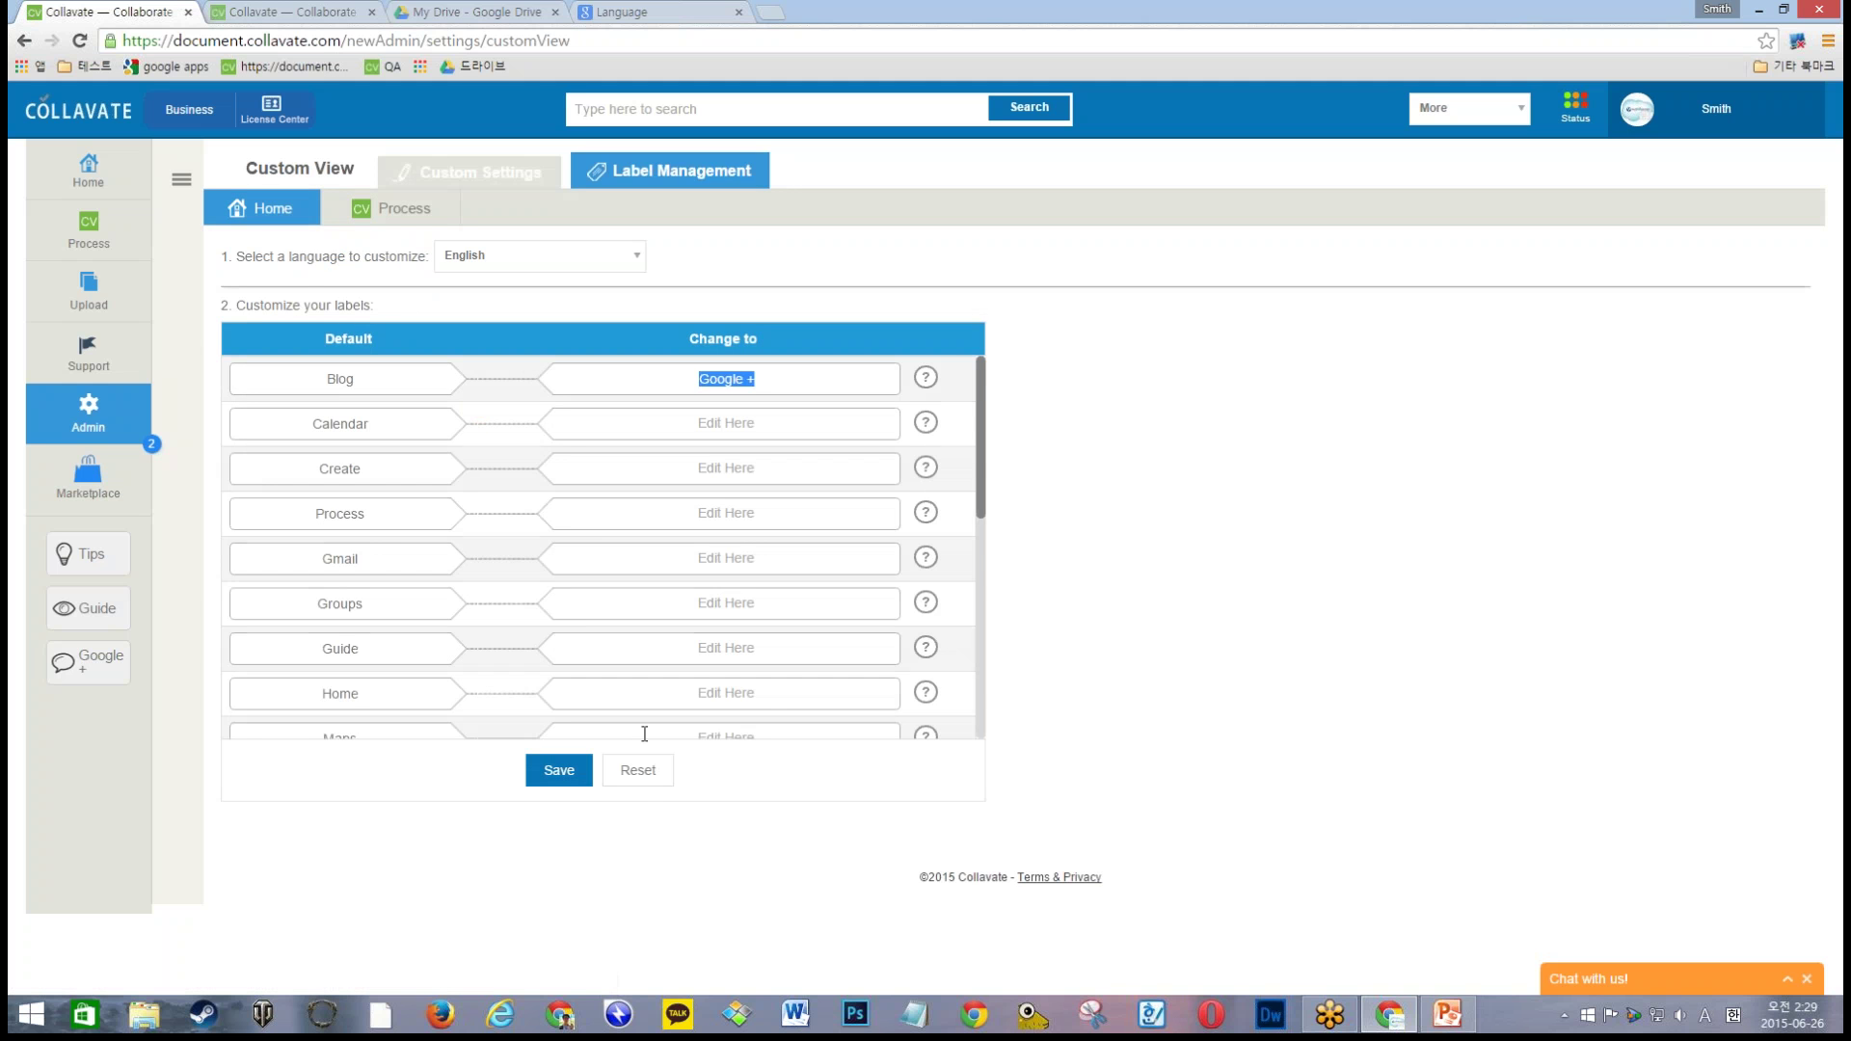
left_click(621, 770)
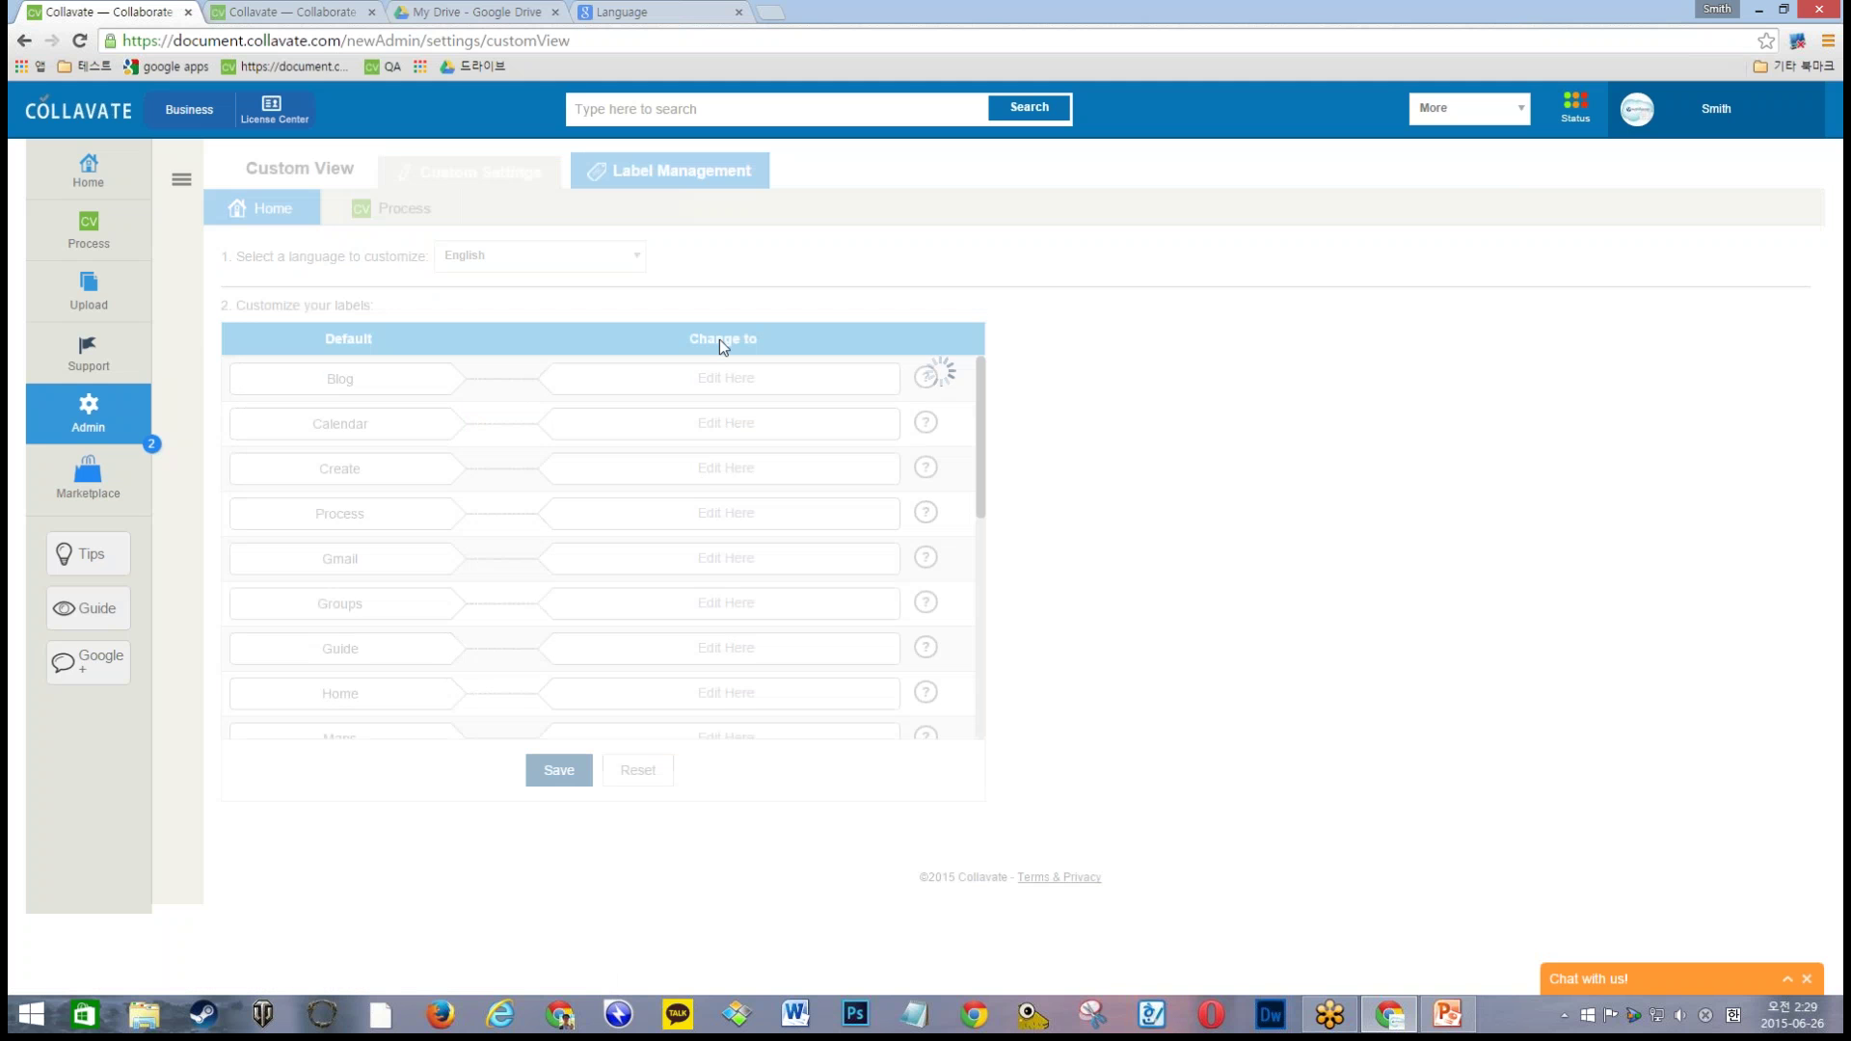
left_click(83, 42)
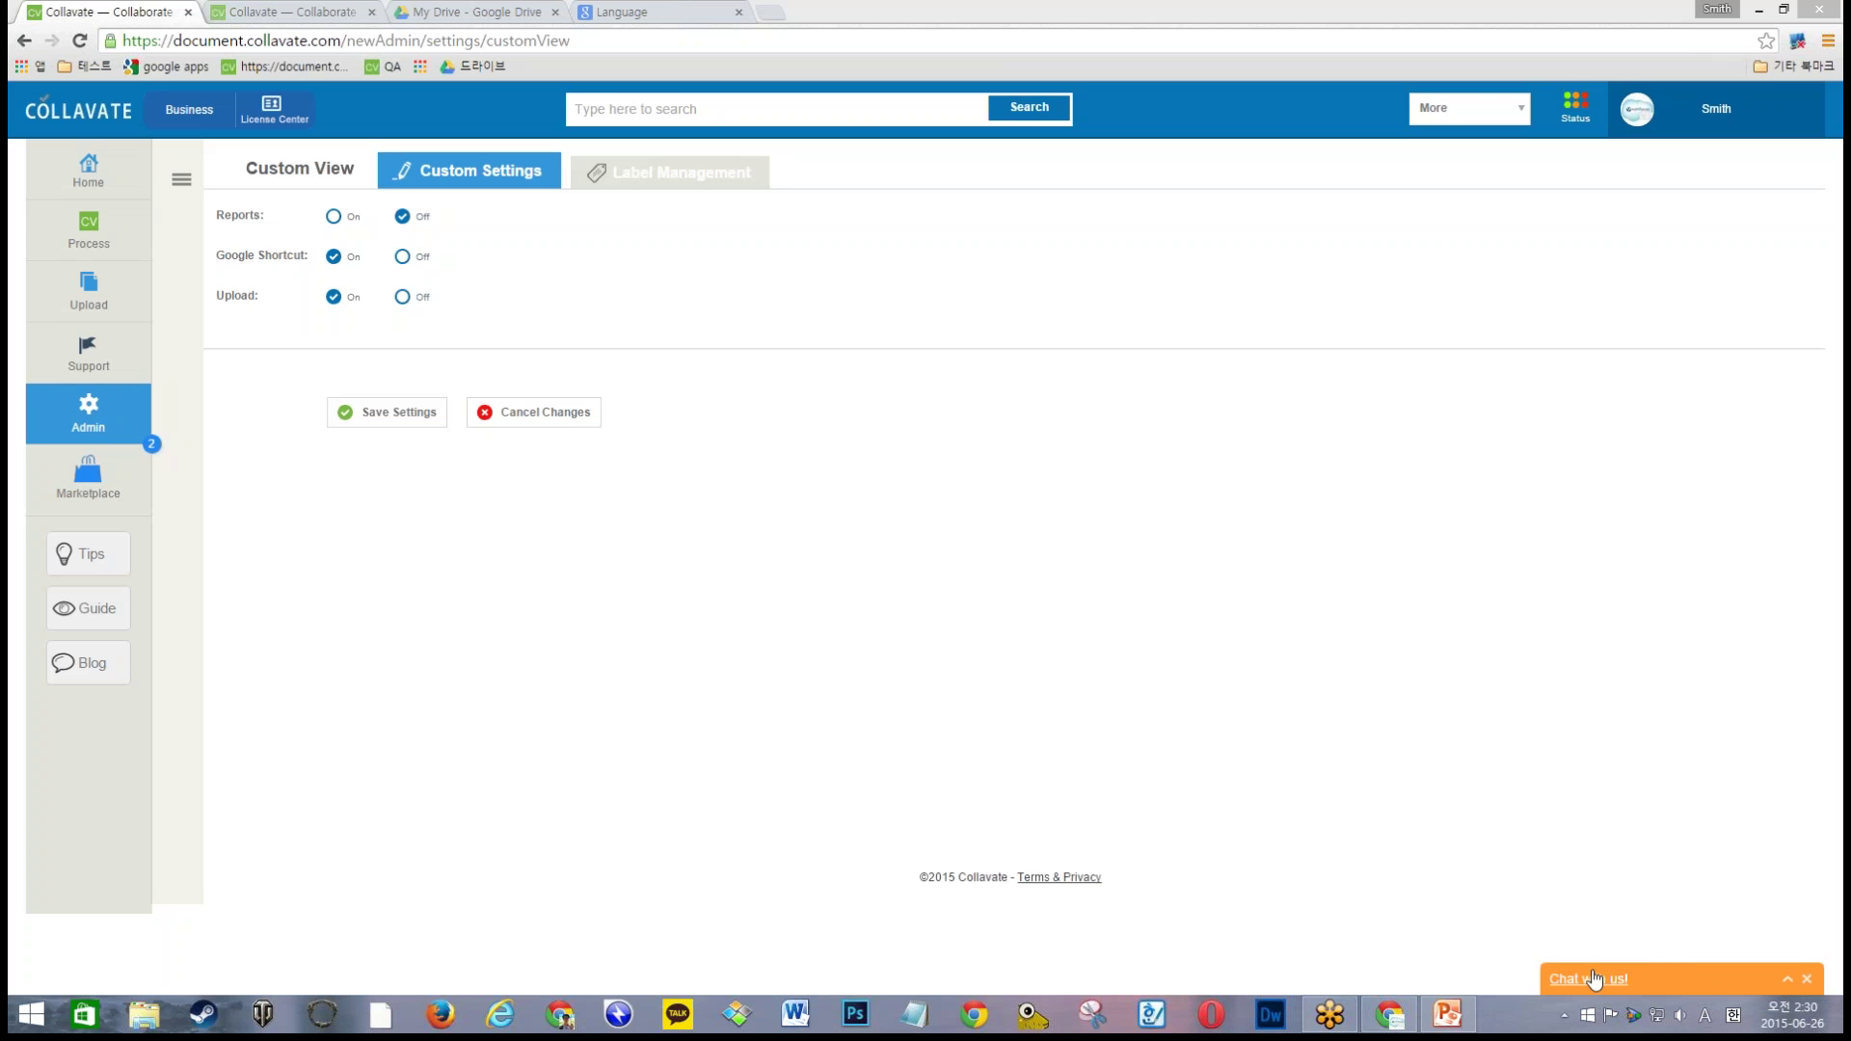
left_click(1674, 993)
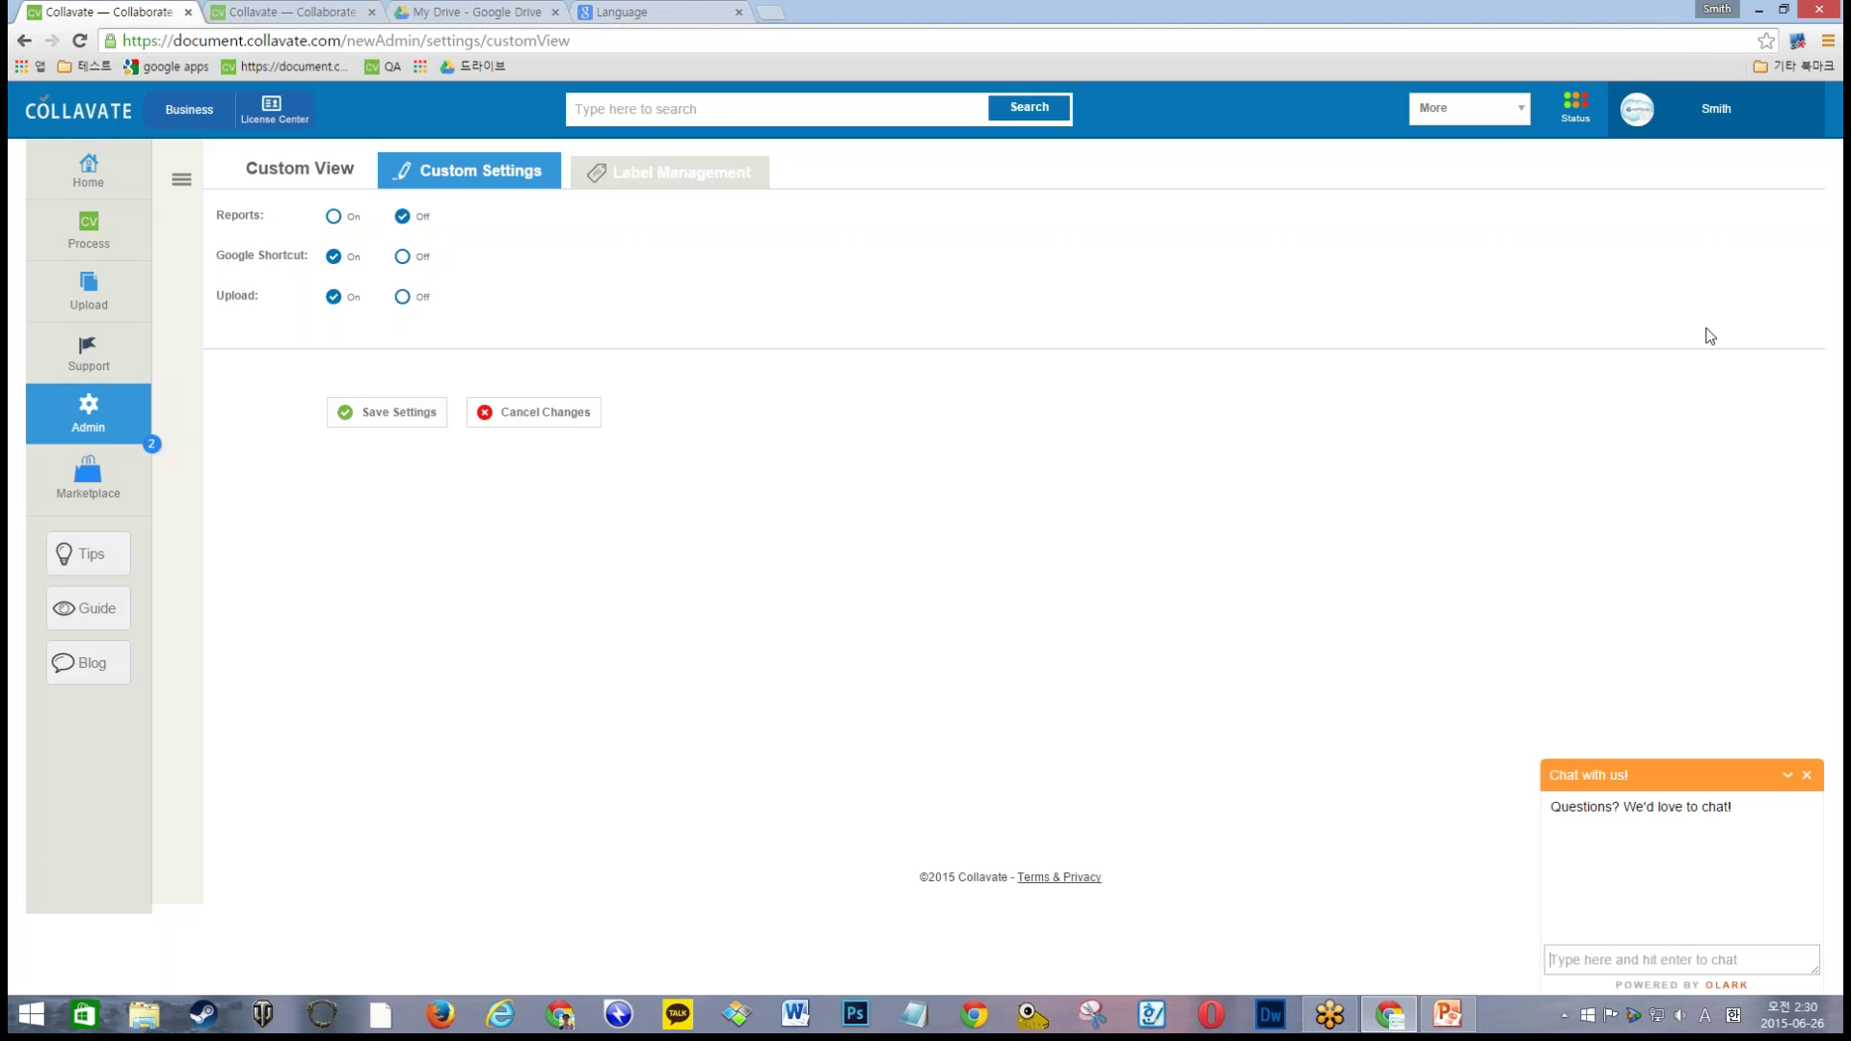
left_click(1809, 773)
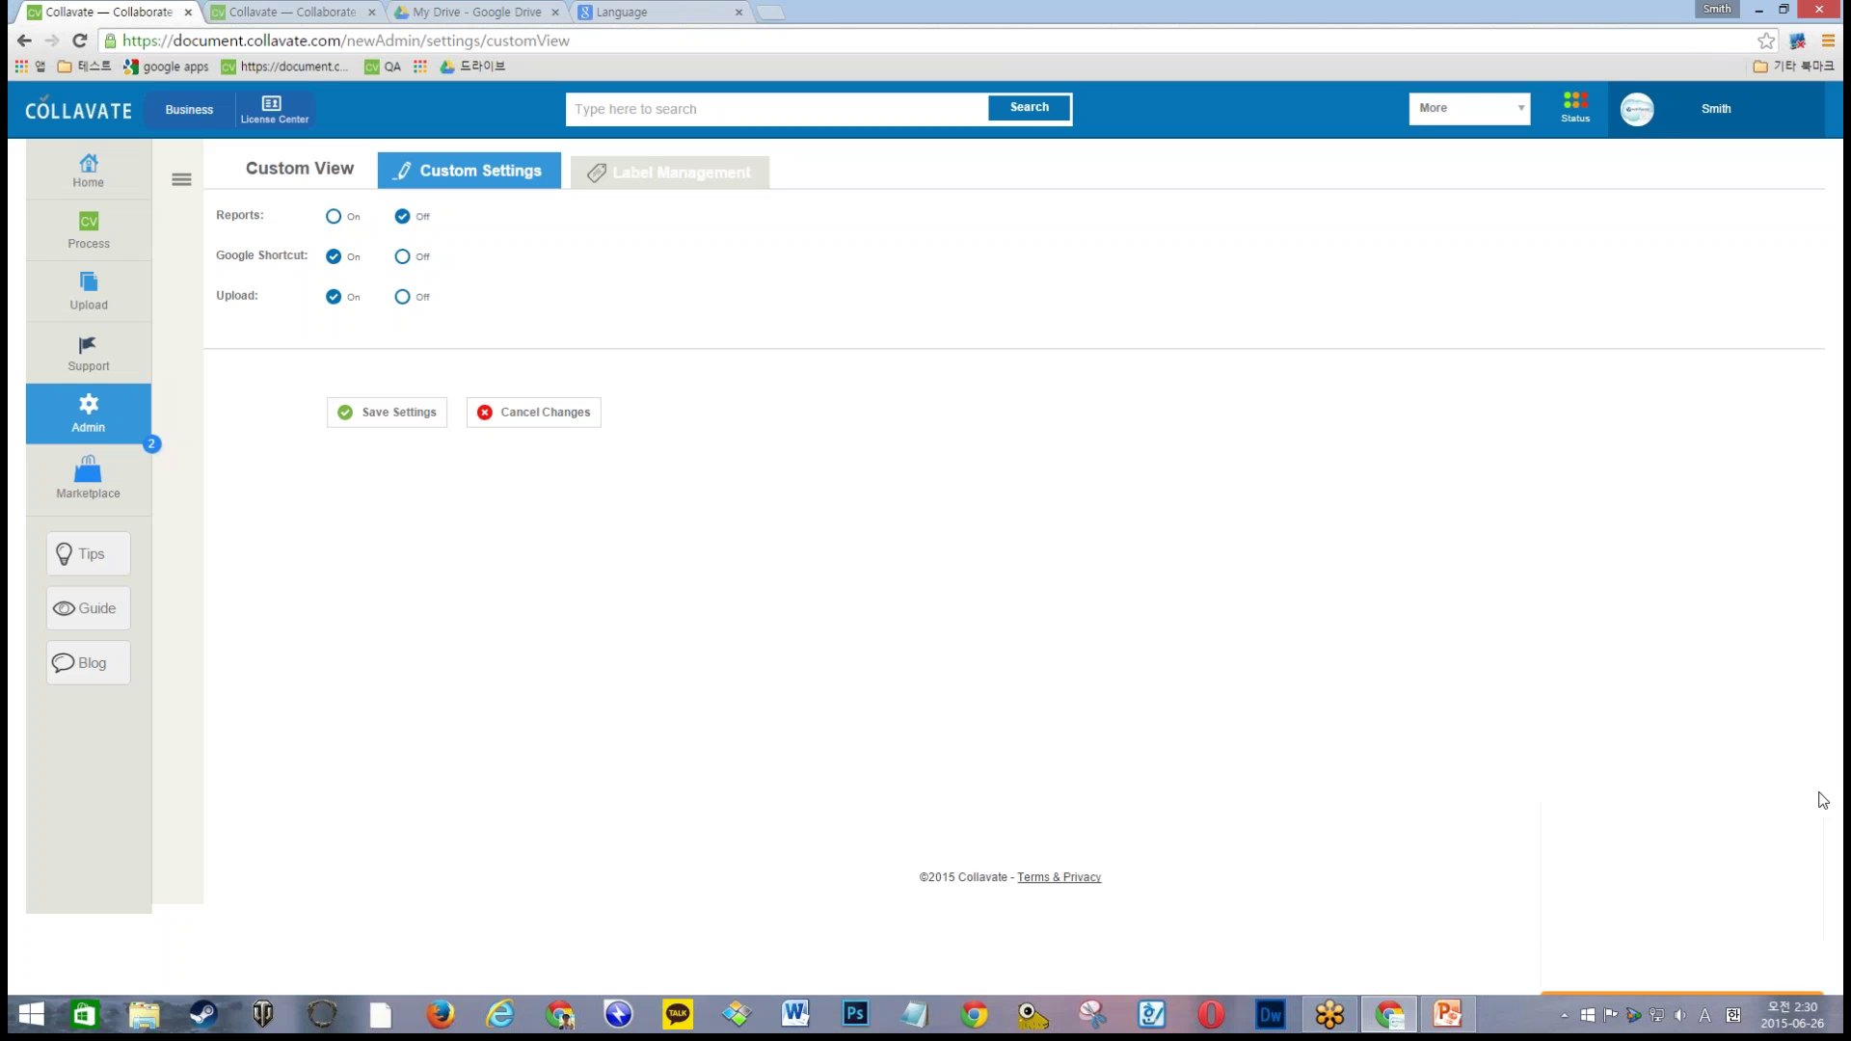